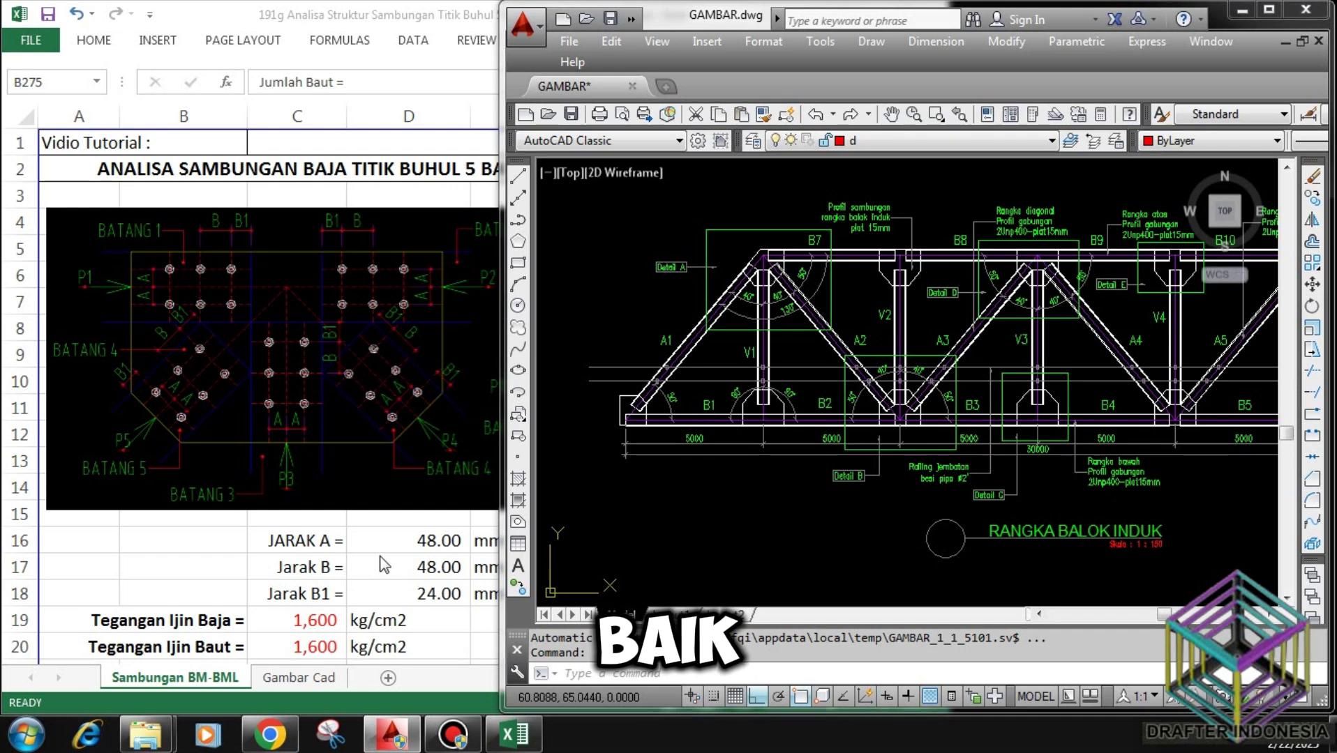
Review the five-member joint sheet's steel stress and Jarak A cells alongside the bridge truss drawing in AutoCAD.
key("alt+Tab")
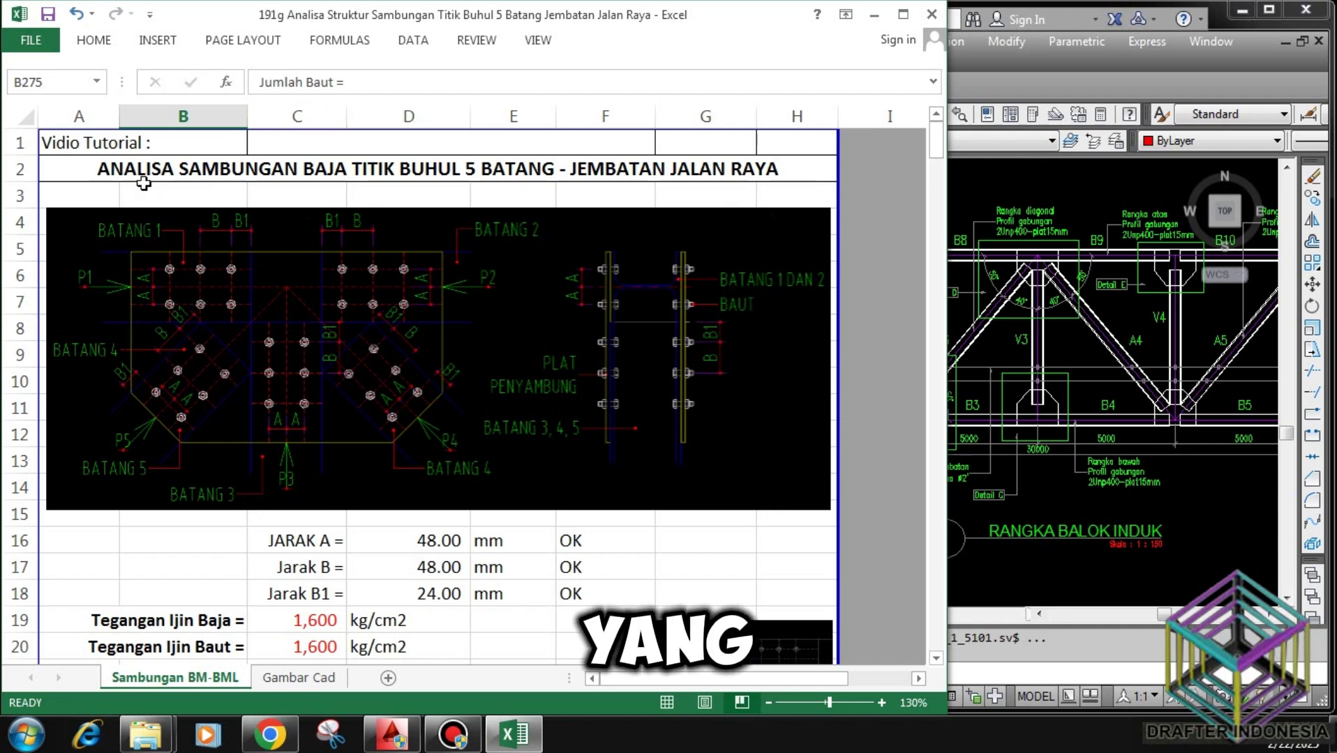
left_click(307, 626)
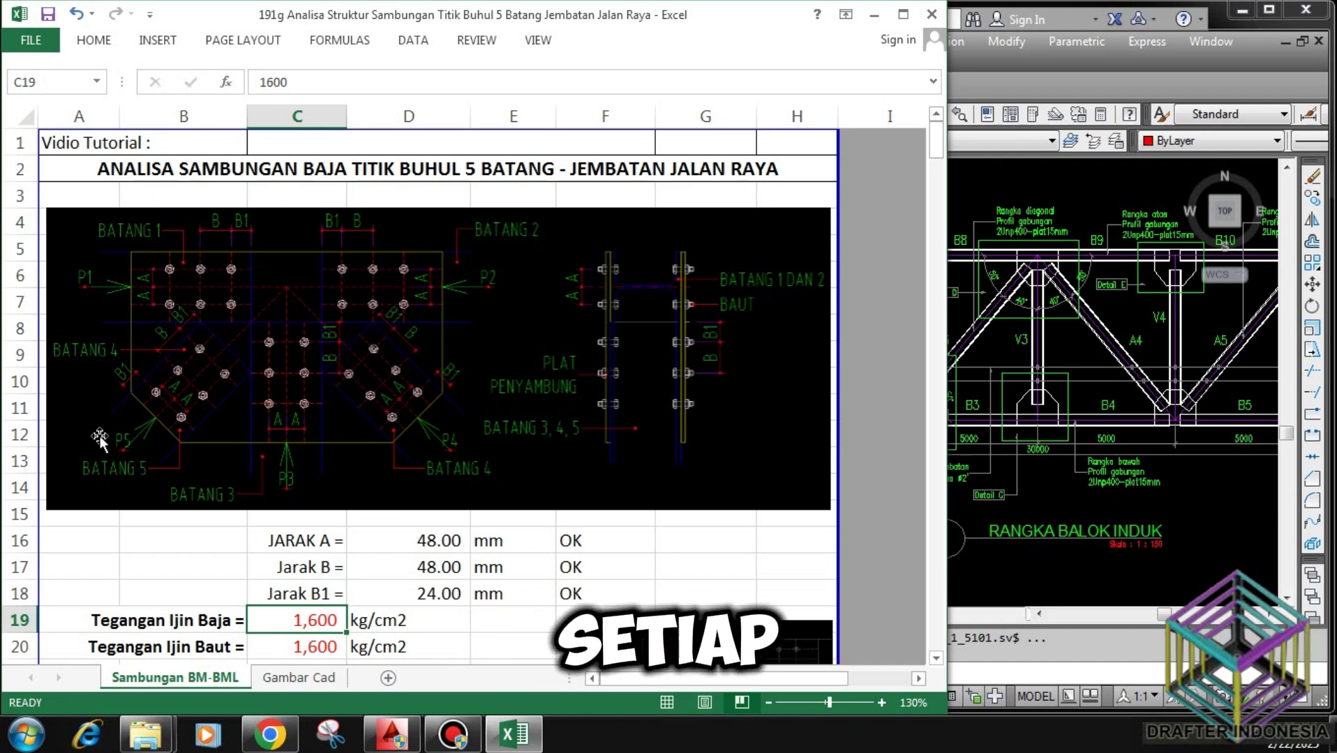
left_click(440, 543)
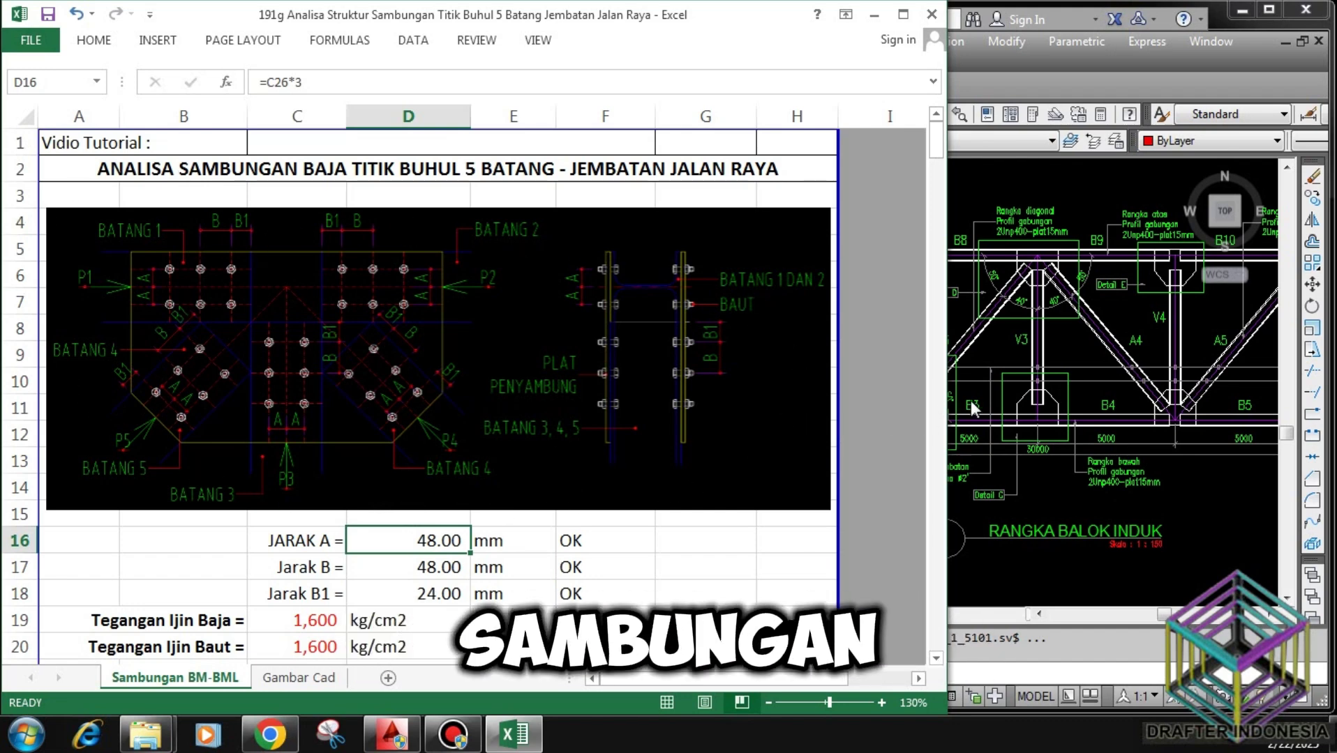
left_click(1054, 251)
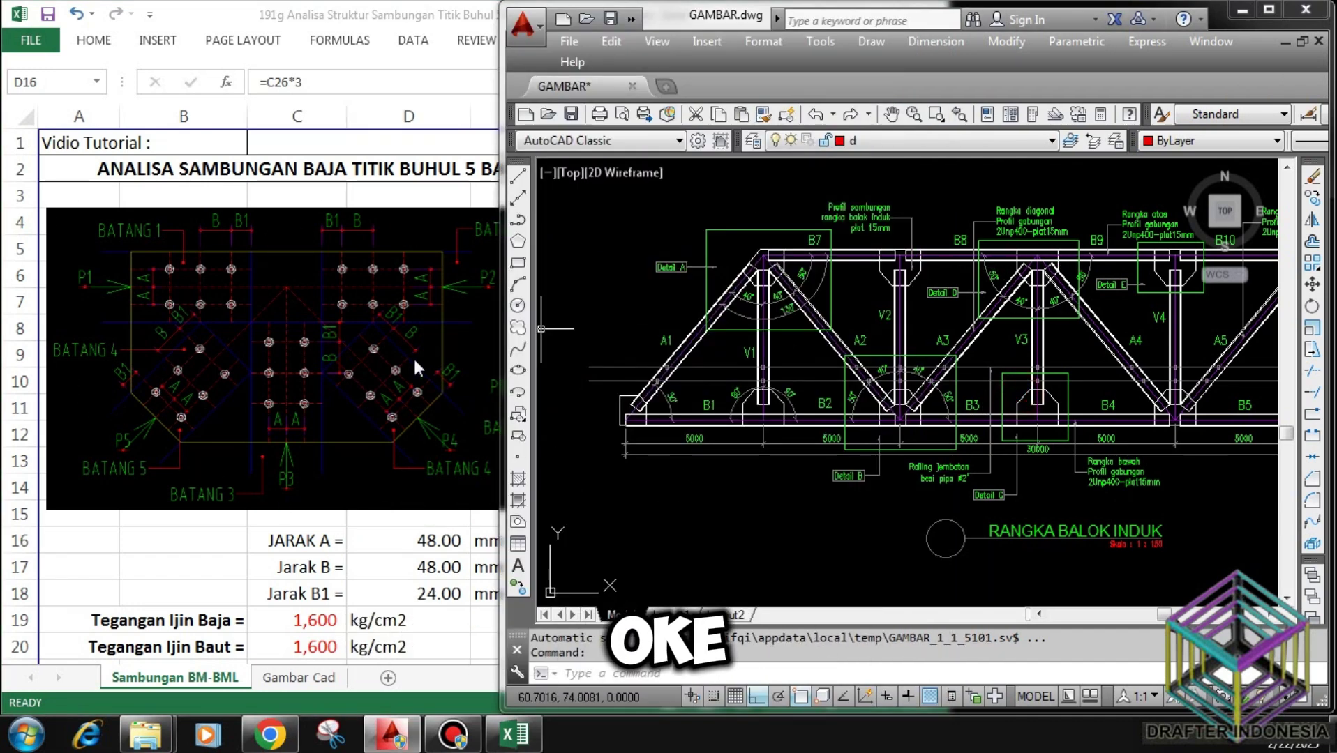
left_click(367, 381)
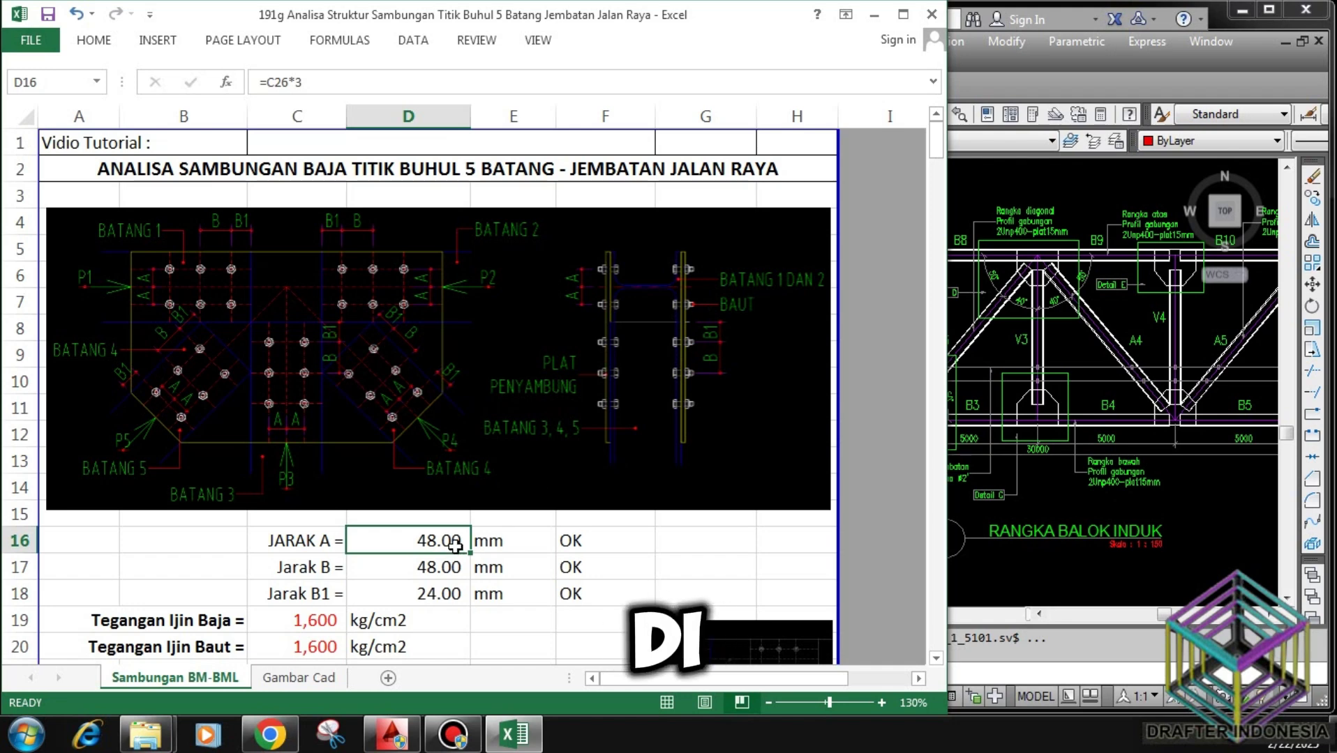
Examine the Jarak B and Jarak B1 spacing cells and the formulas that check all three bolt distances.
left_click(444, 567)
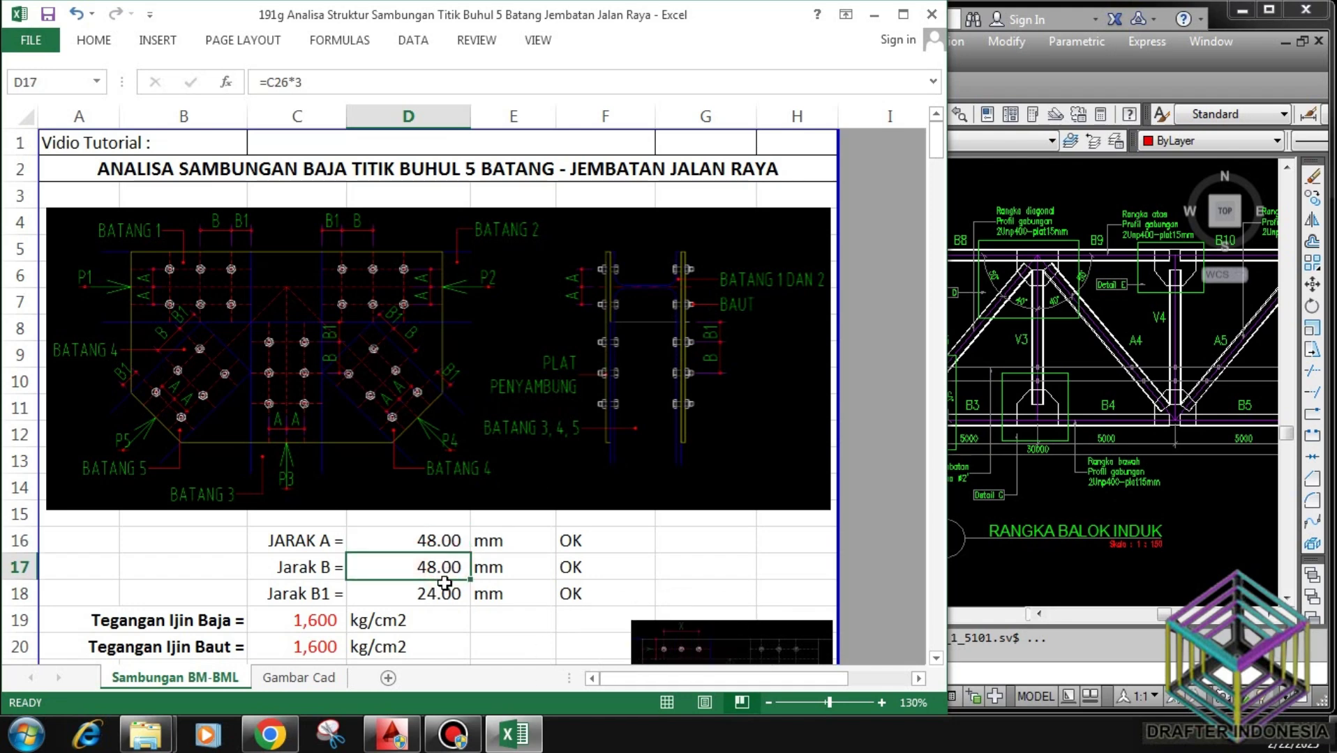
left_click(444, 594)
left_click(569, 540)
left_click(571, 566)
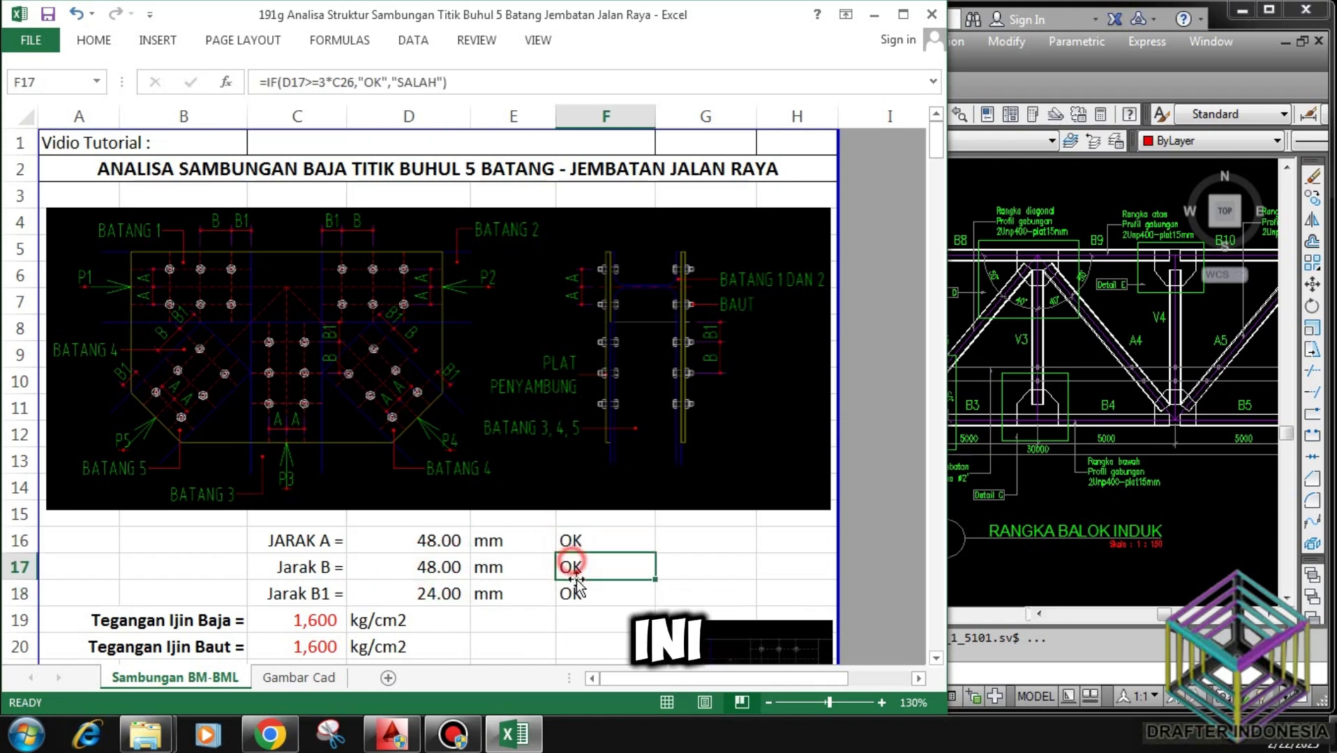
left_click(576, 594)
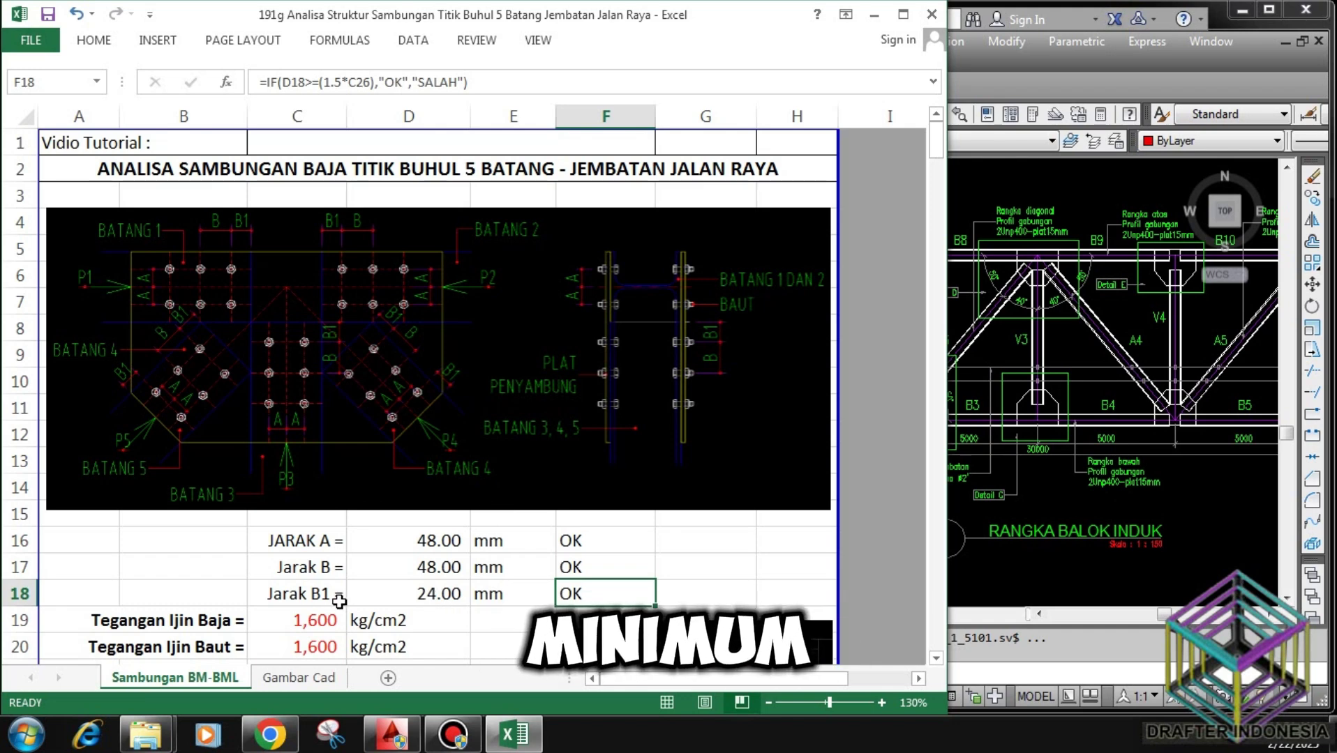
Enter 1600 kg/cm2 as the allowable stress for both the steel (Tegangan Ijin Baja) and the bolts (Tegangan Ijin Baut).
left_click(328, 620)
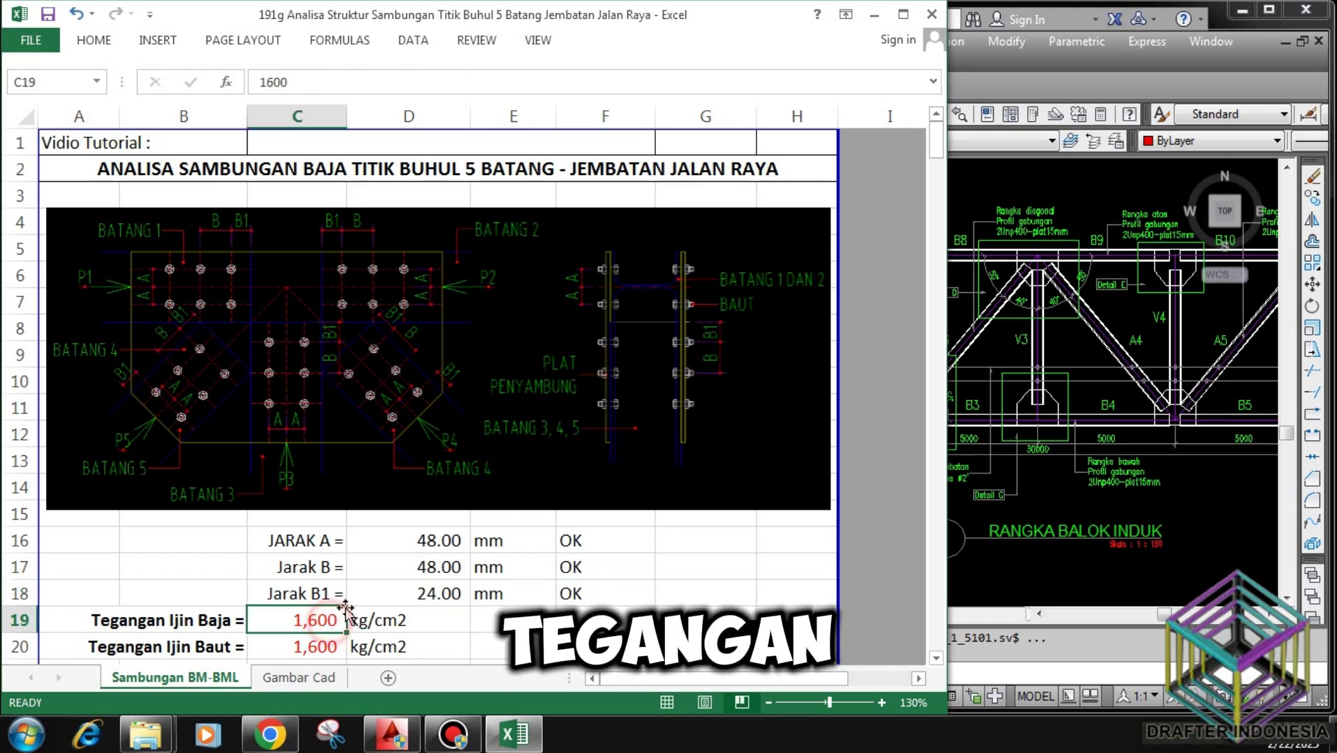
scroll(382, 551, "down", 2)
scroll(389, 541, "down", 1)
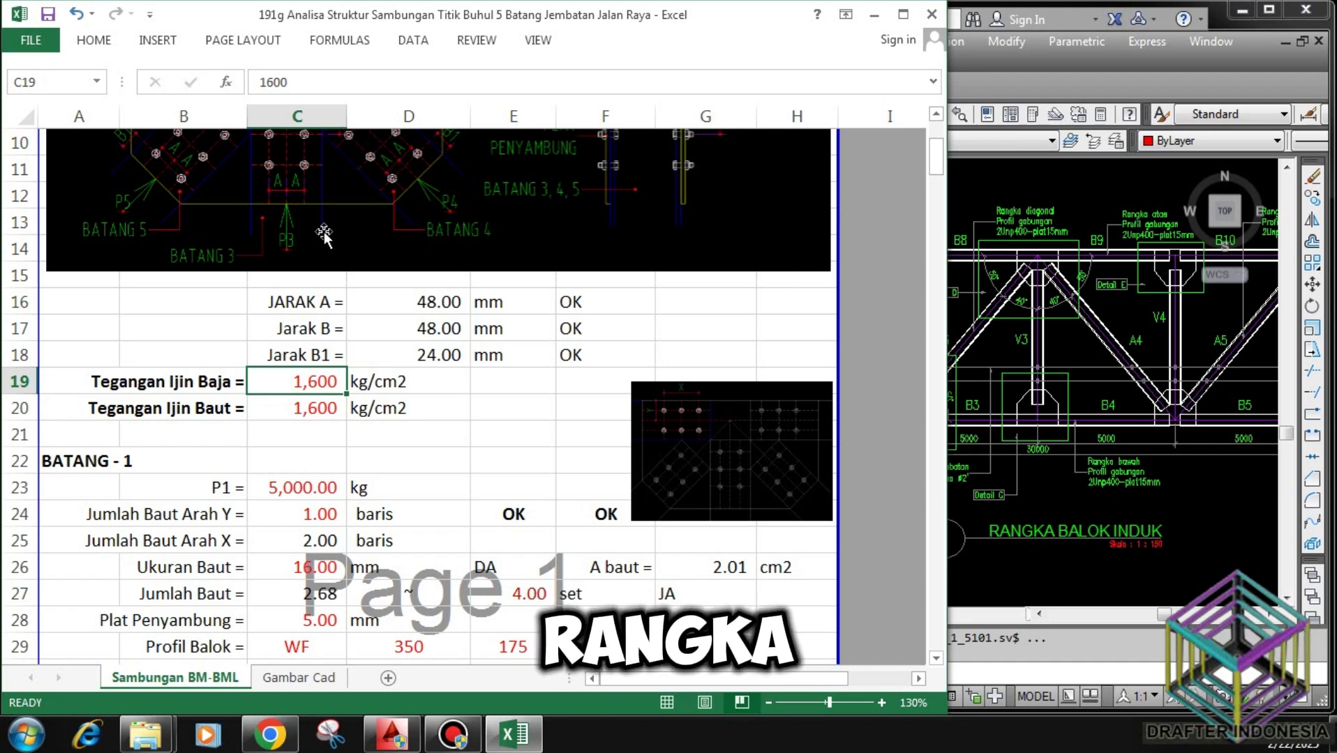
type("16")
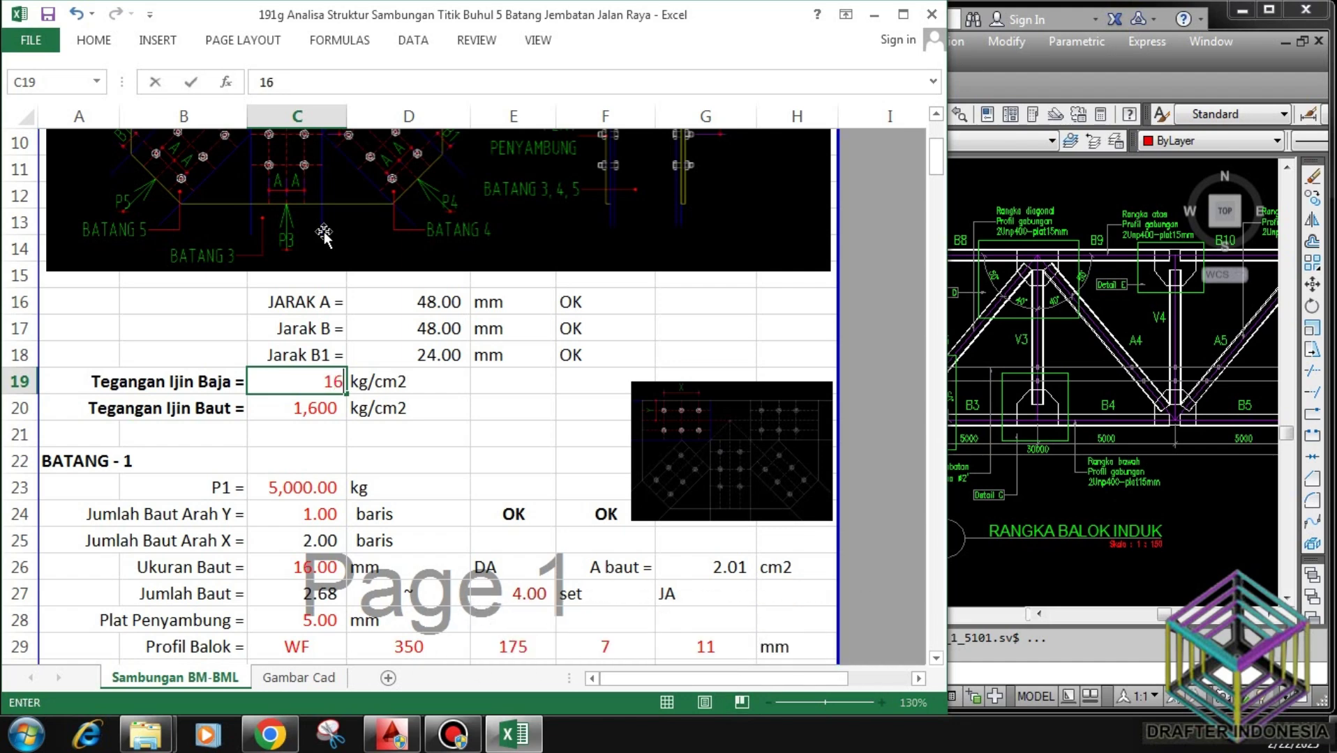
key("Return")
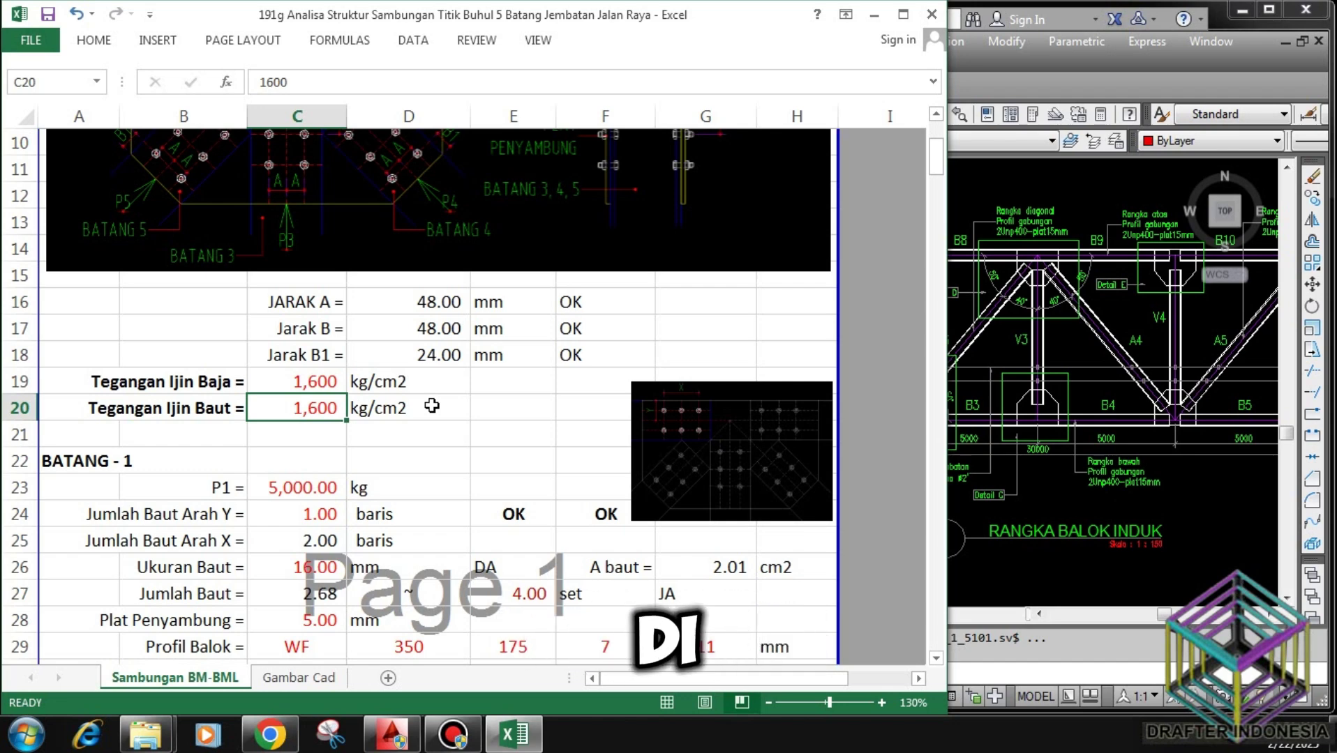
type("16002")
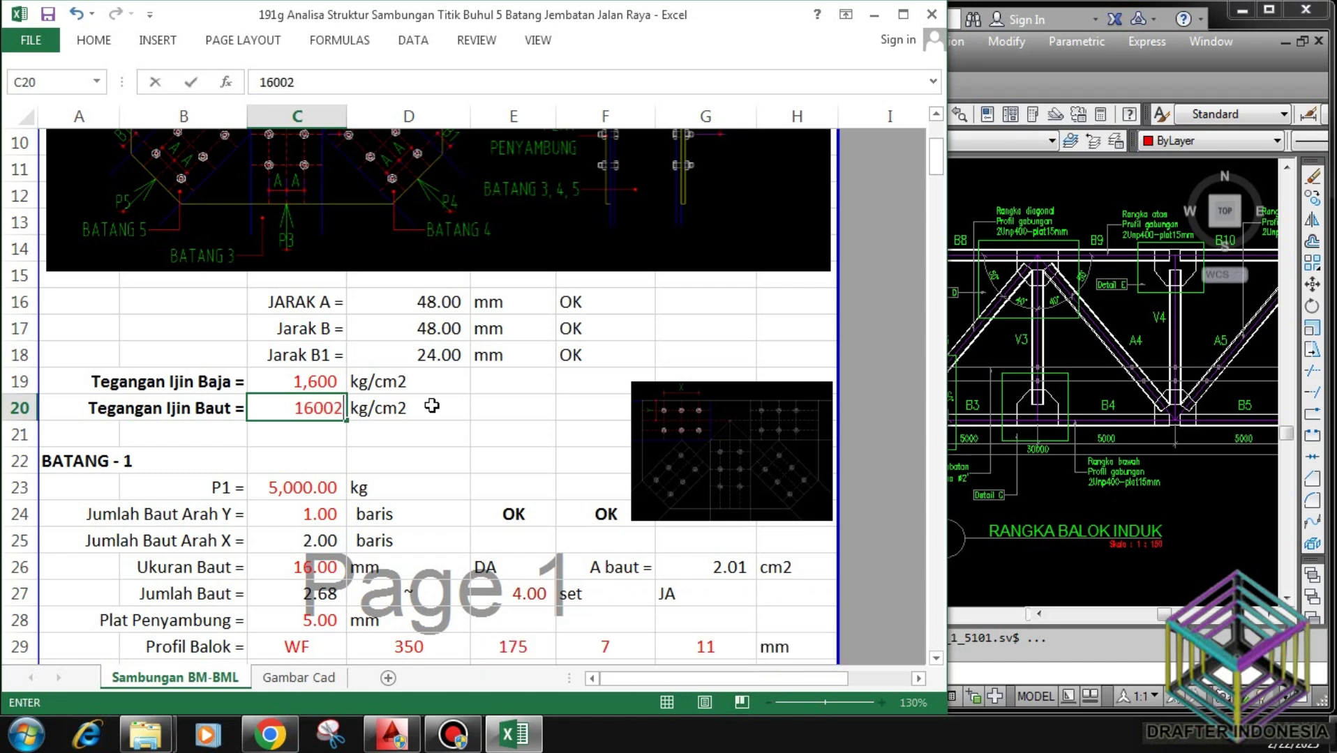
key("BackSpace")
key("Return")
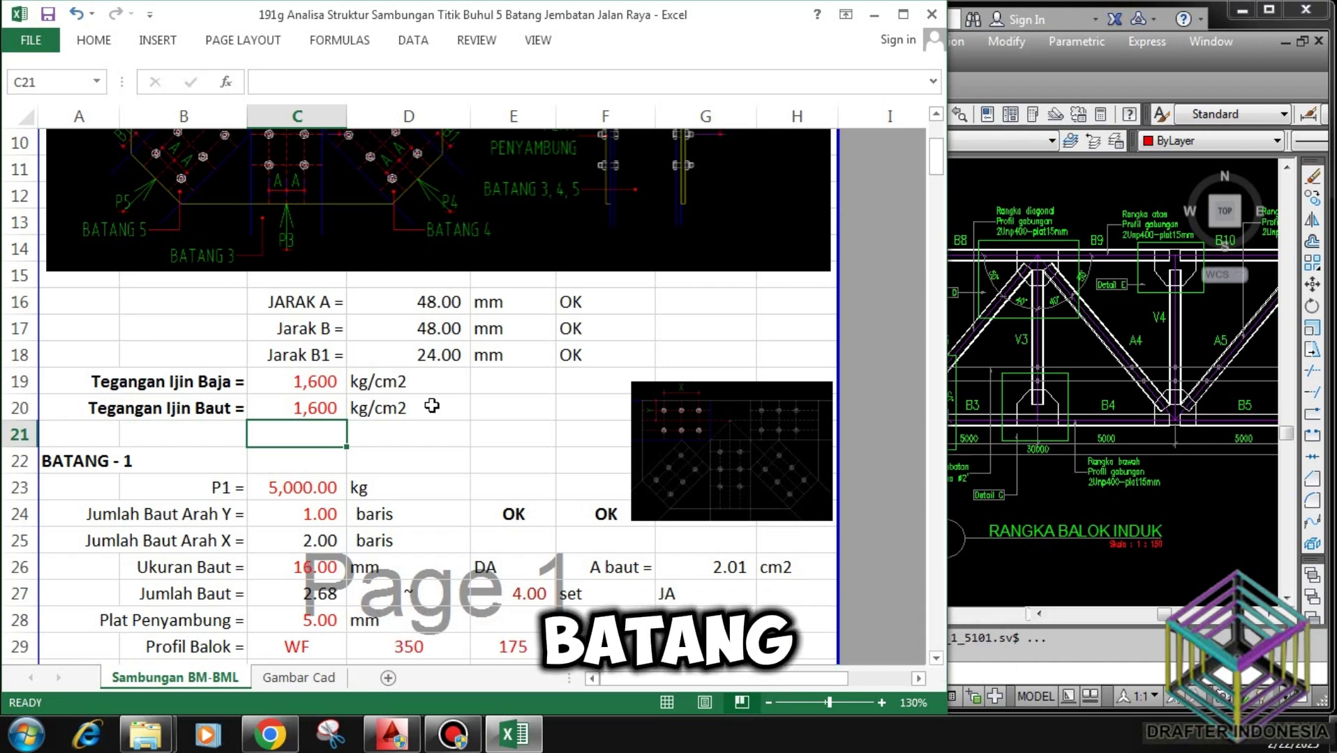
For Batang 1, set the load P1 to 5000 kg and the number of Y-direction bolt rows to 1.
left_click(318, 495)
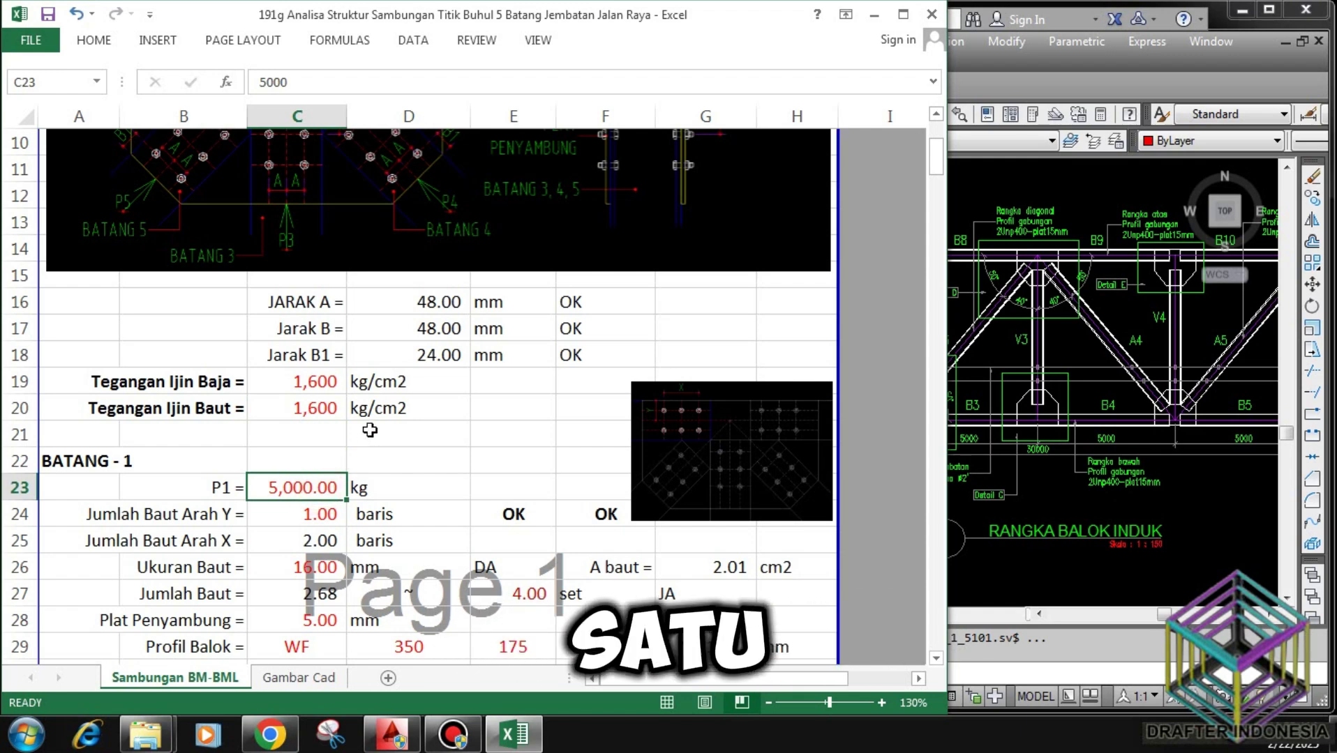
scroll(369, 419, "up", 1)
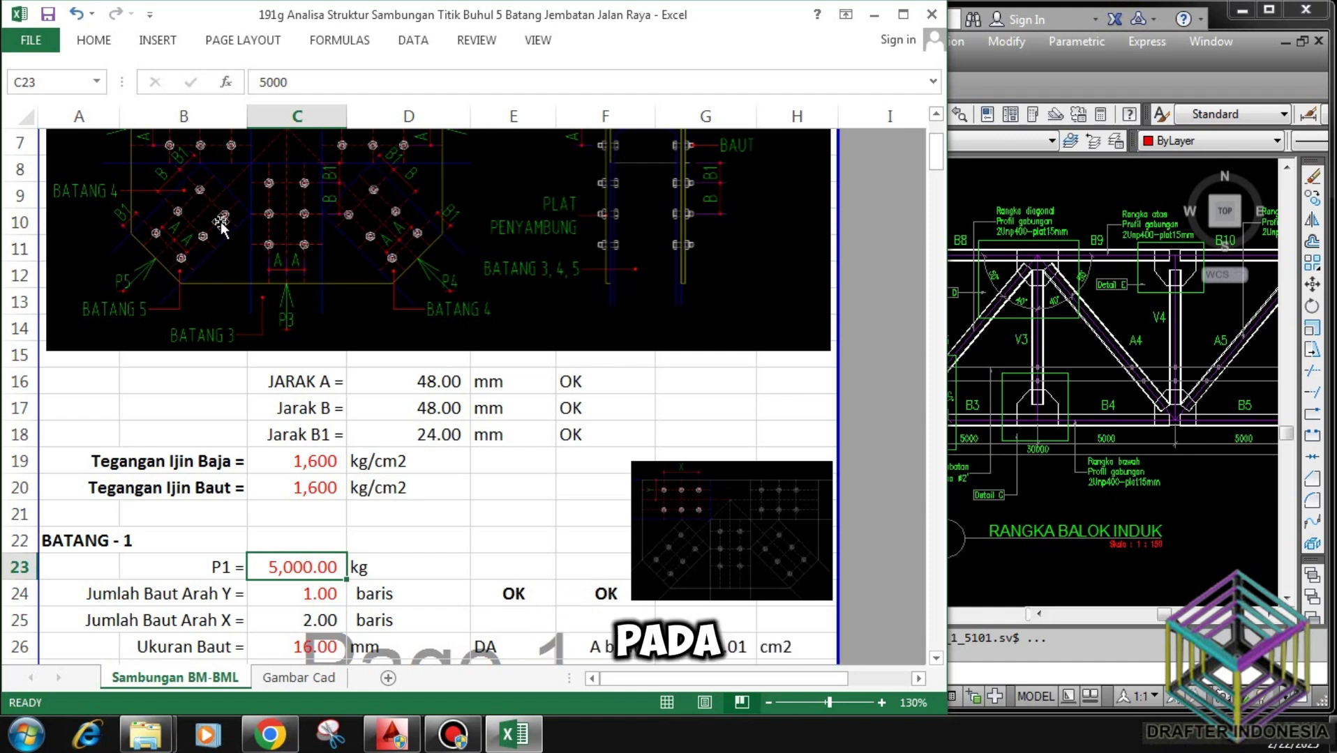
scroll(285, 285, "up", 1)
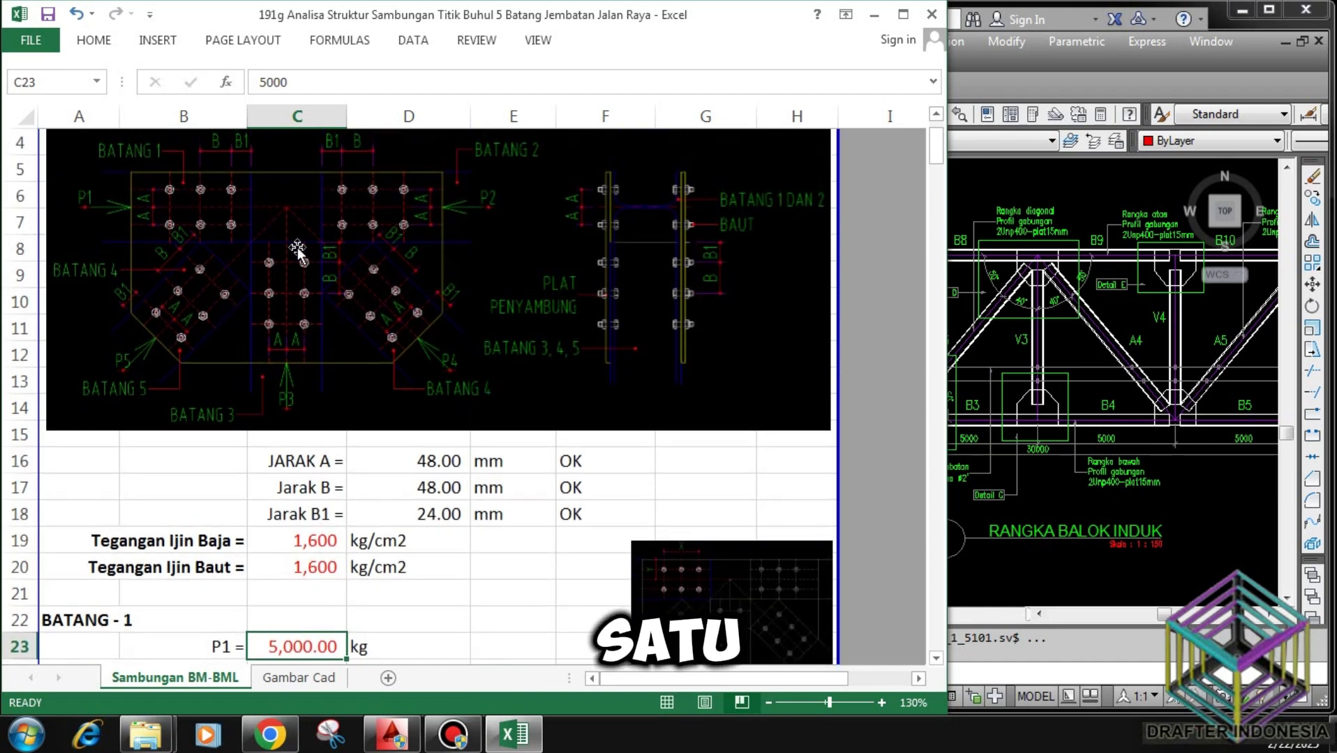
scroll(209, 279, "down", 1)
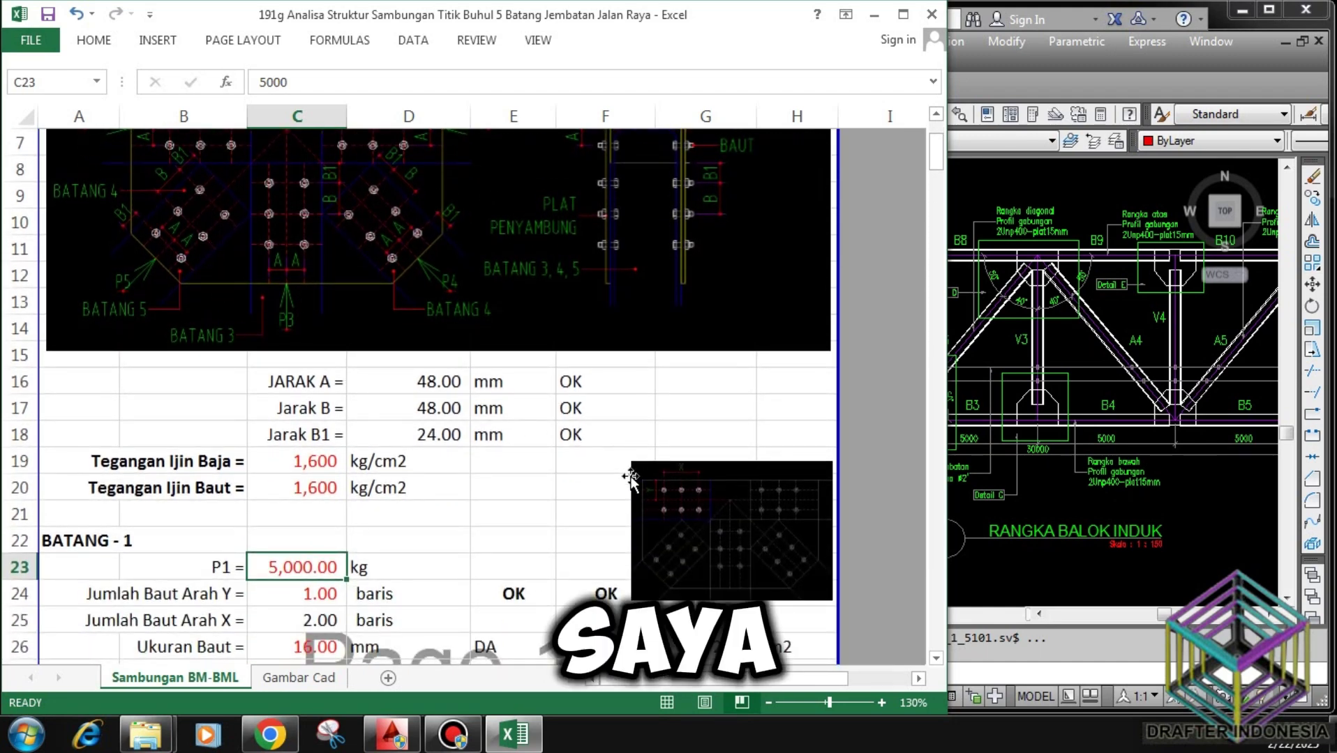
scroll(701, 447, "down", 1)
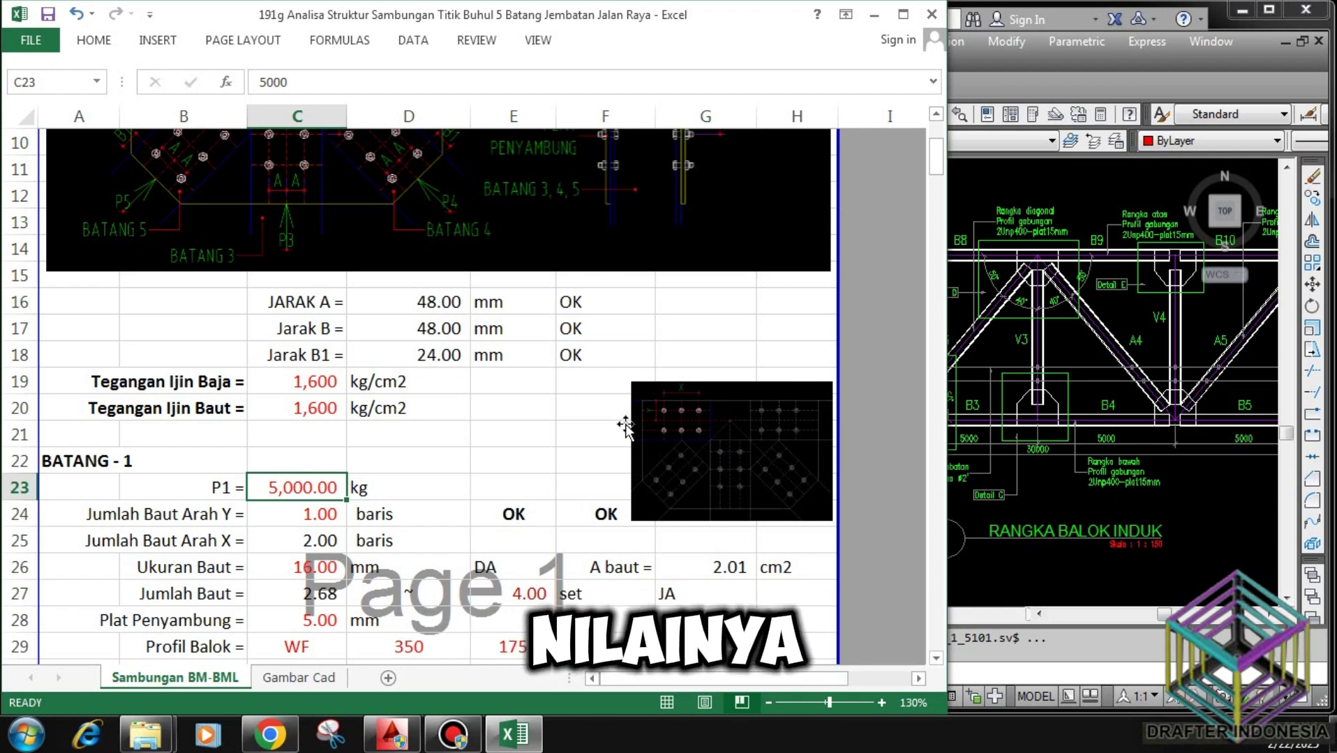
type("5000")
key("BackSpace")
key("BackSpace")
key("BackSpace")
type("0")
key("Return")
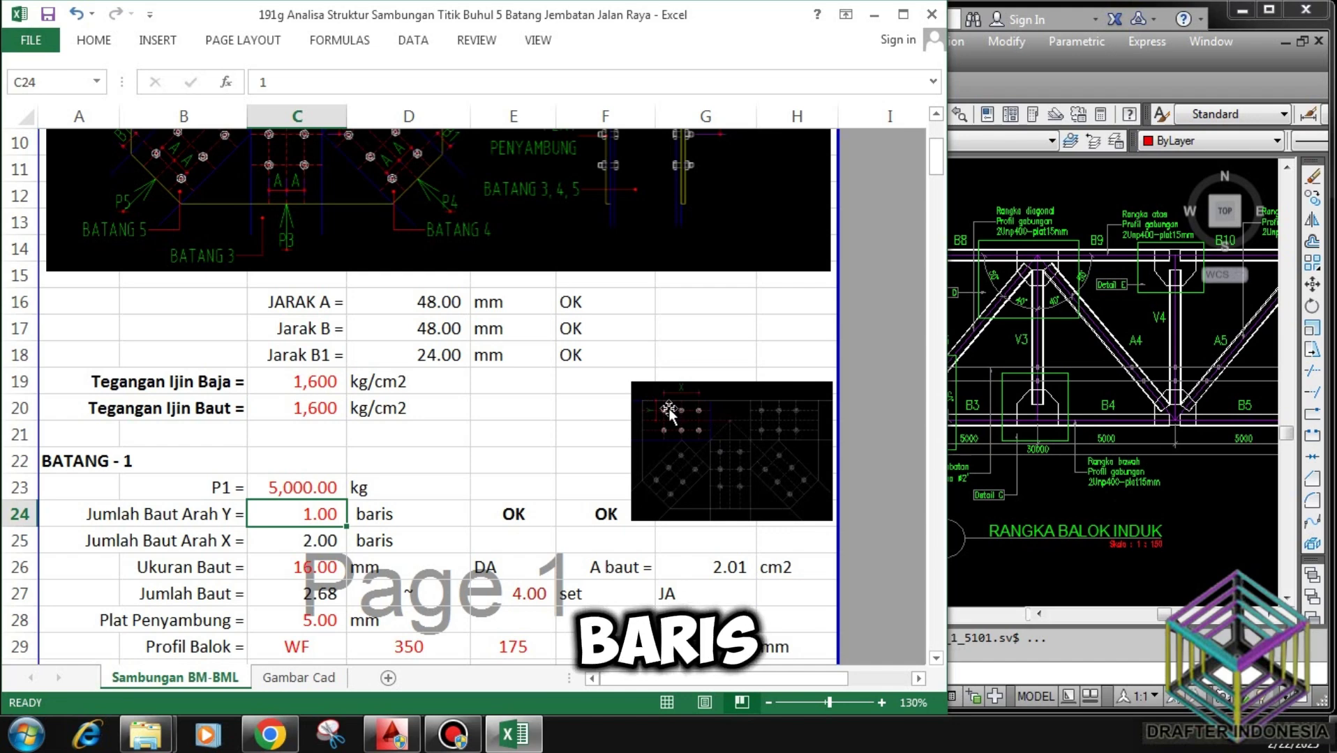
type("1")
key("Return")
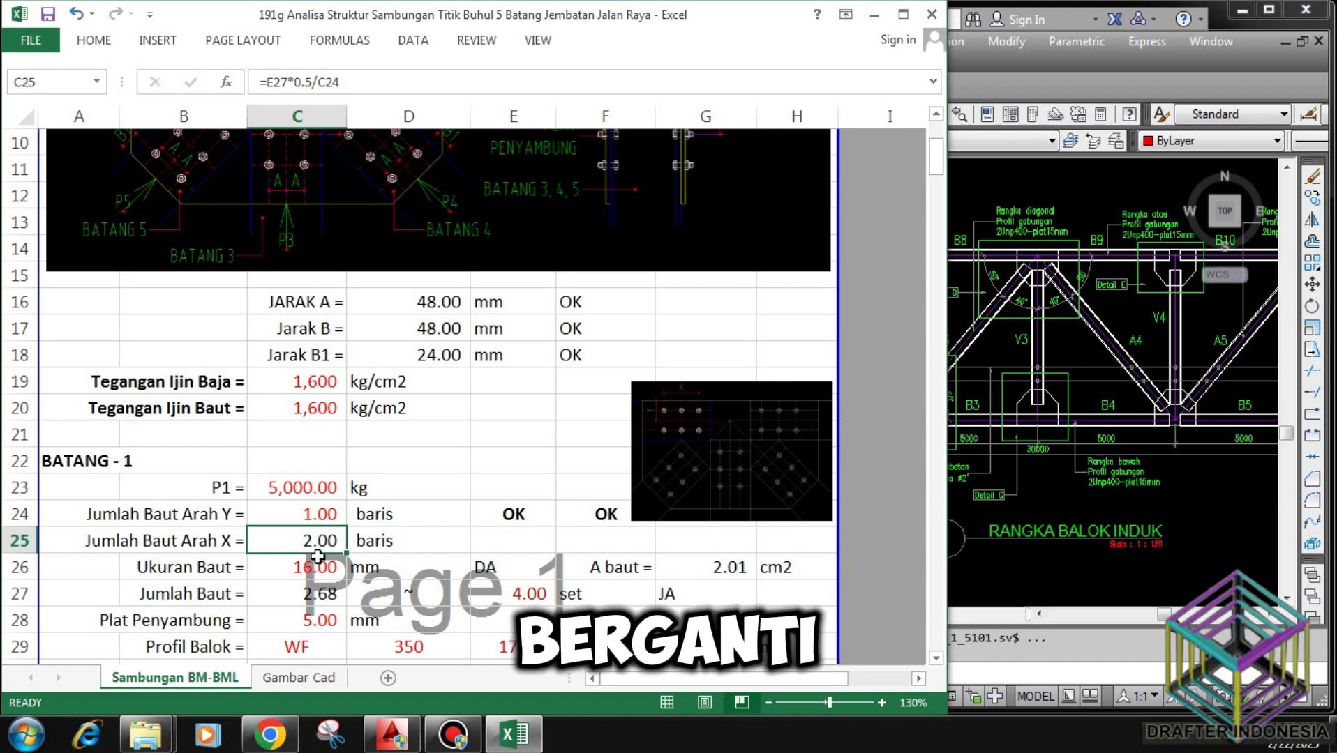
Try 2 bolt rows in the Y direction for Batang 1 and inspect both check cells beside it.
left_click(320, 516)
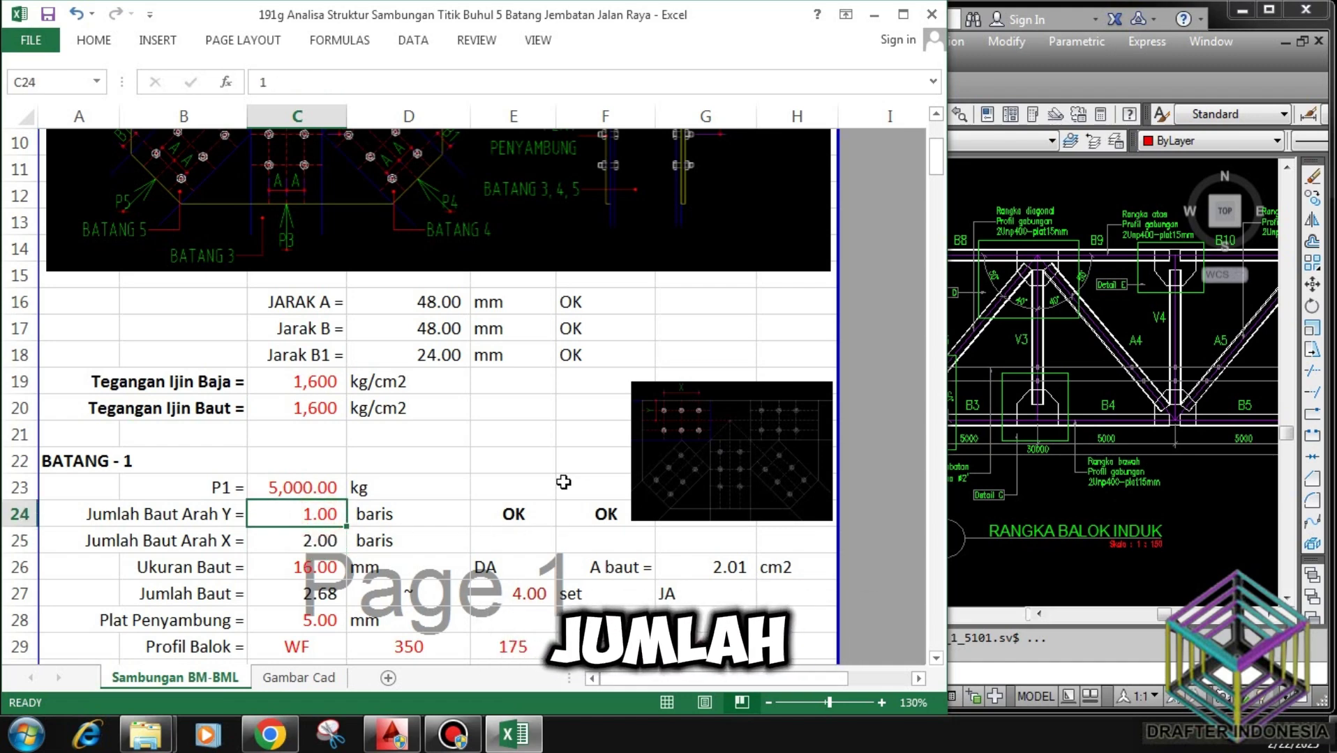
type("2")
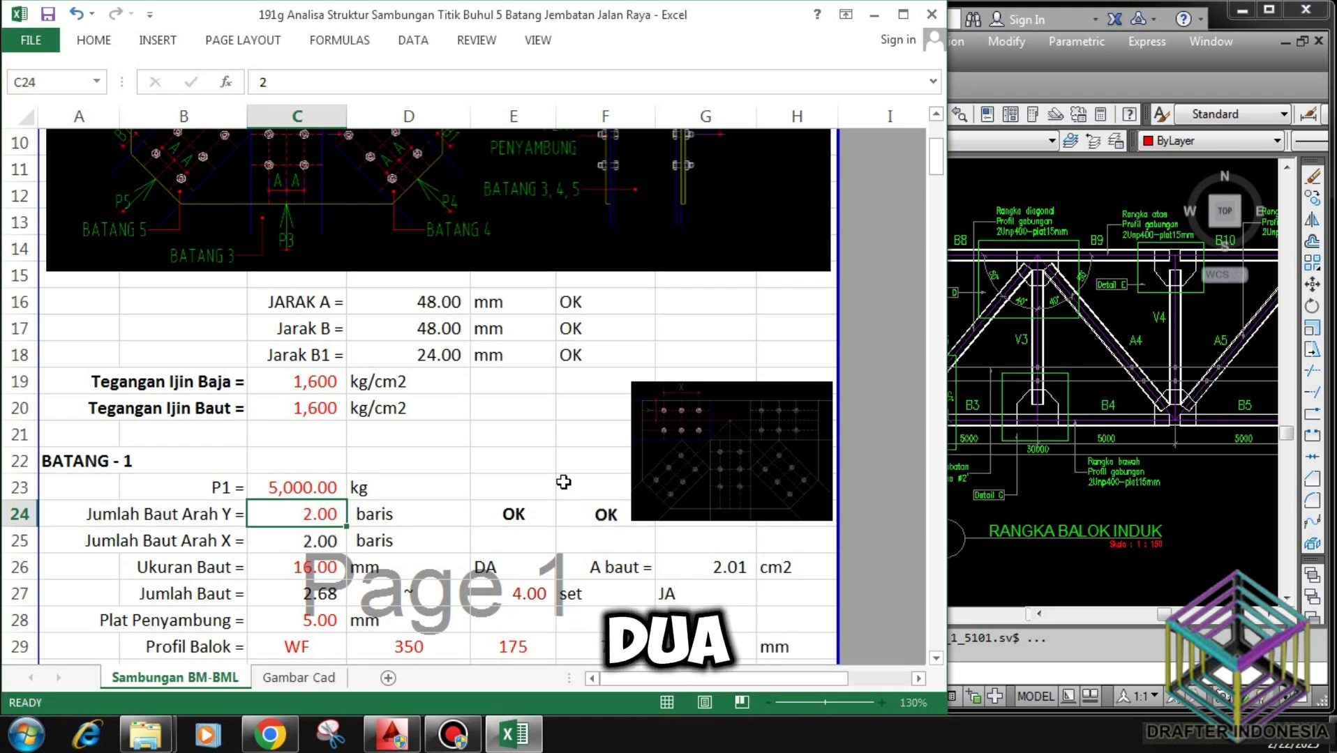
key("Return")
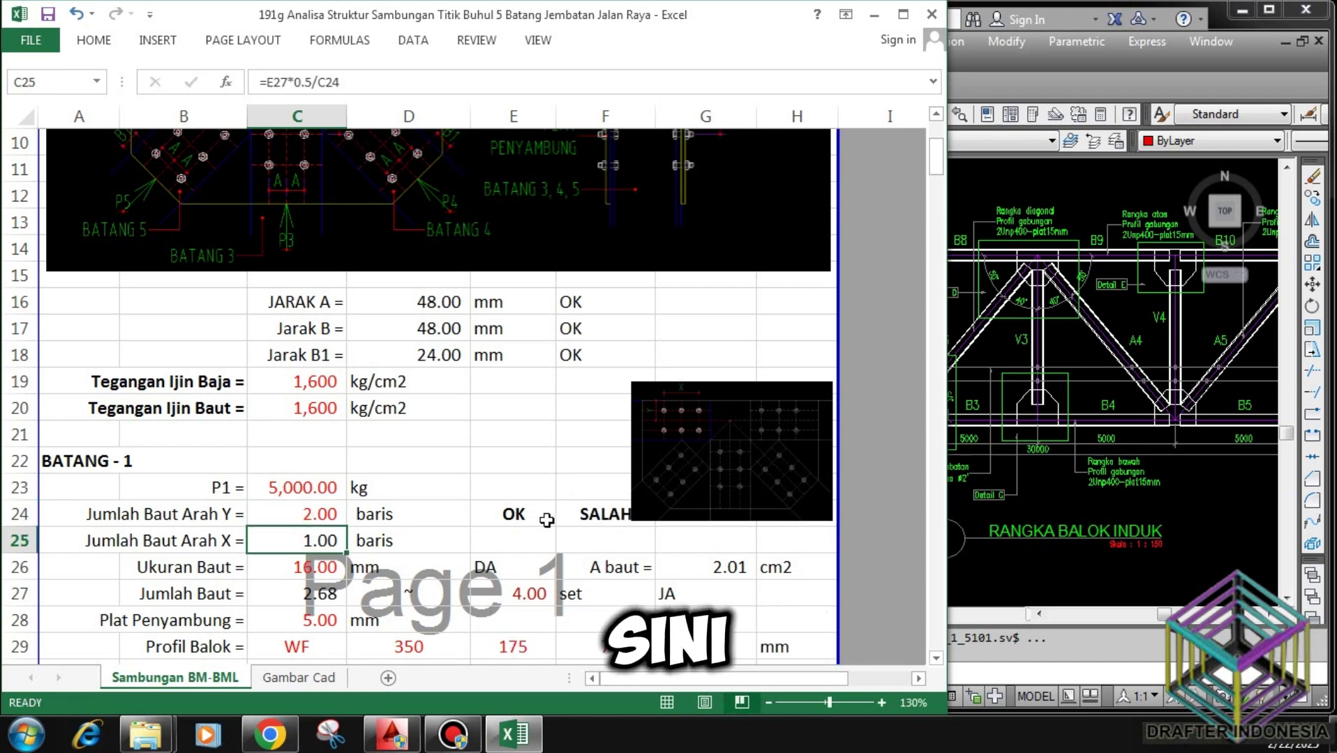
left_click(525, 516)
left_click(617, 513)
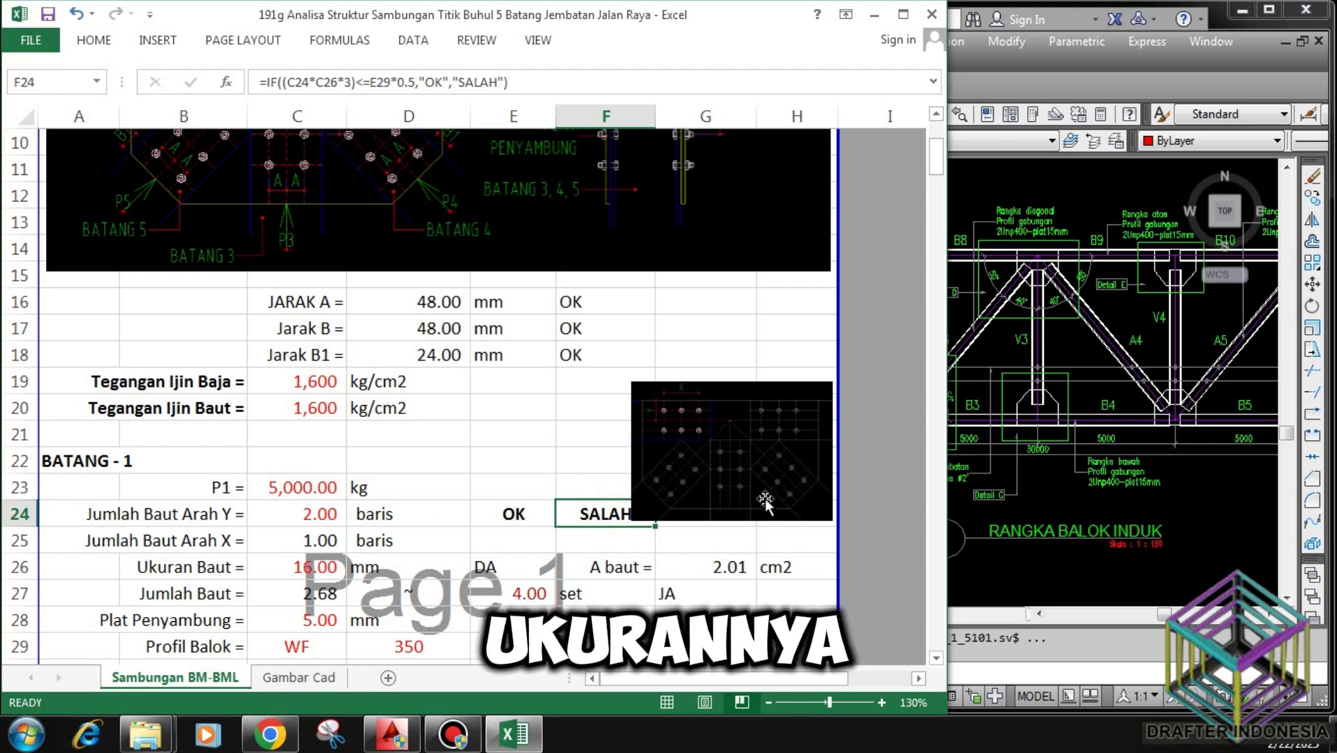
Move the joint thumbnail up off the check cells and set Batang 1's Y-direction bolt rows back to 1.
left_click_drag(759, 452, 751, 418)
left_click(332, 513)
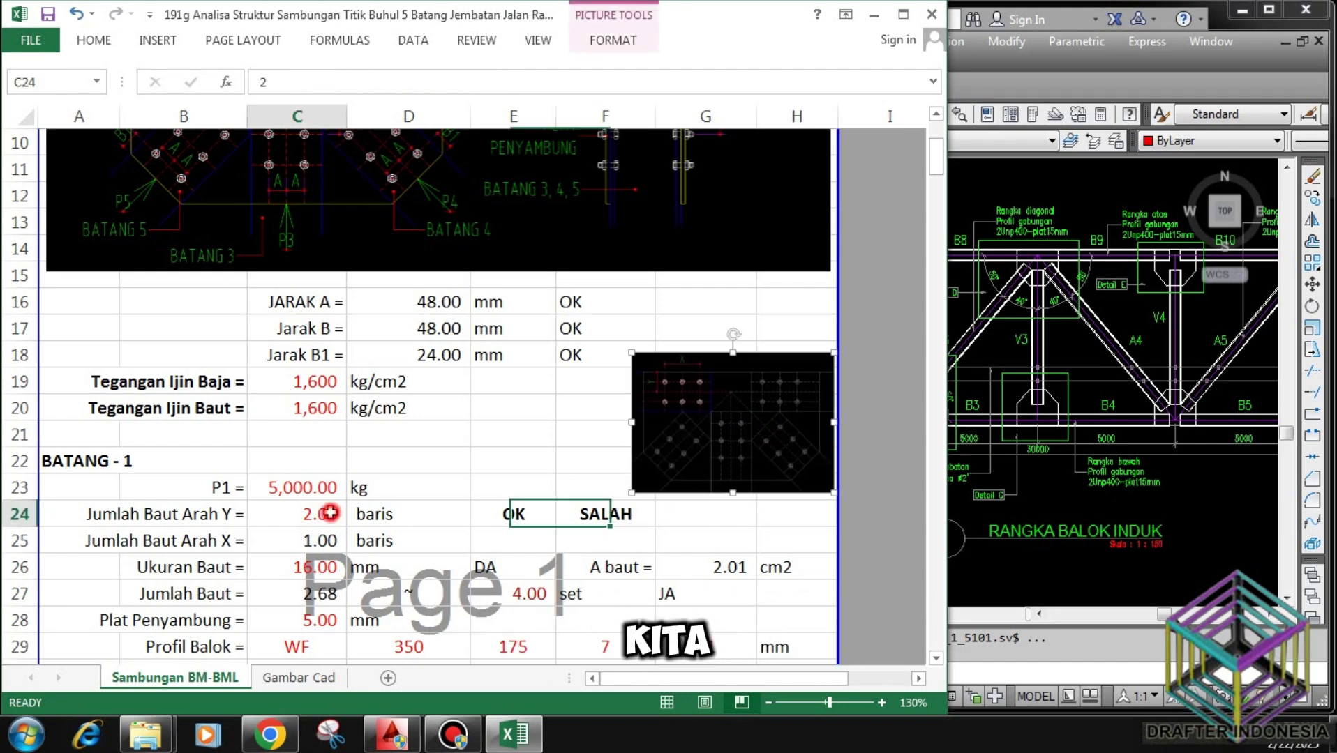
type("1")
key("Return")
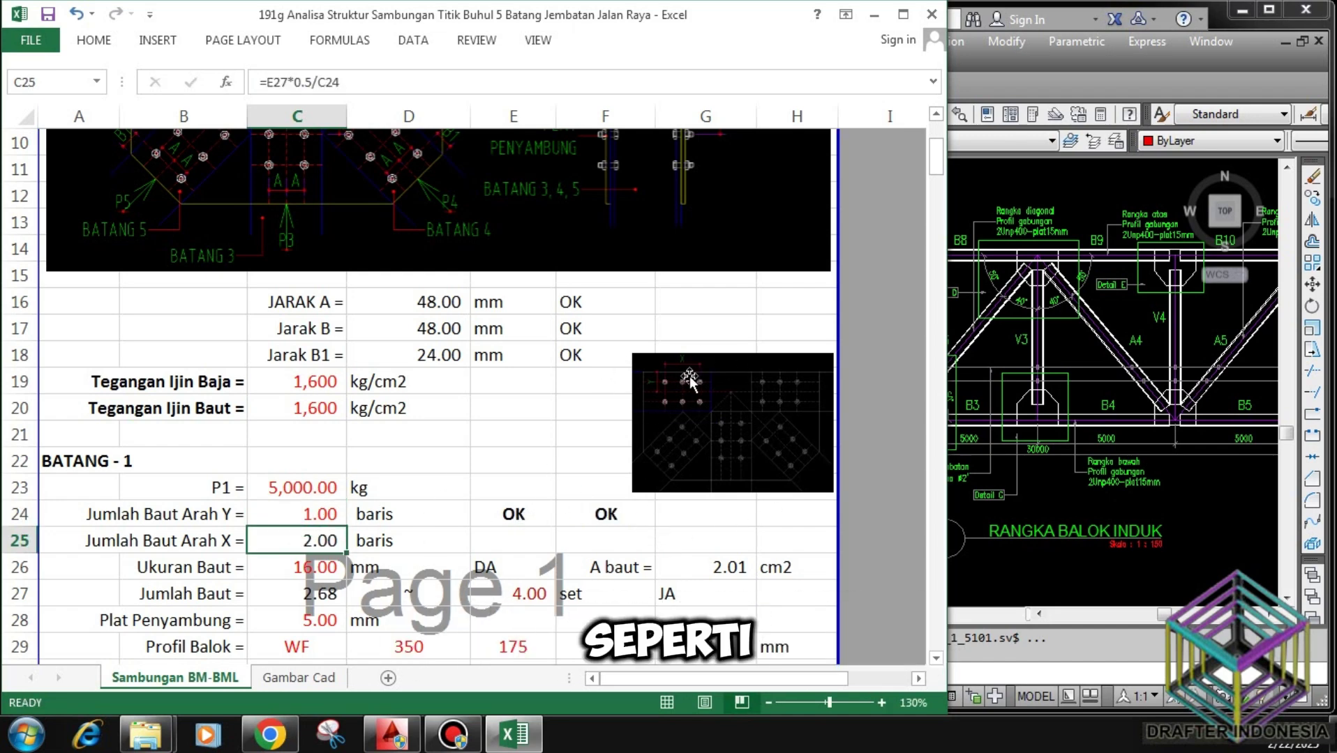
Try a 13 mm bolt size (Ukuran Baut) for Batang 1 and inspect the bolt area formula.
scroll(516, 447, "down", 1)
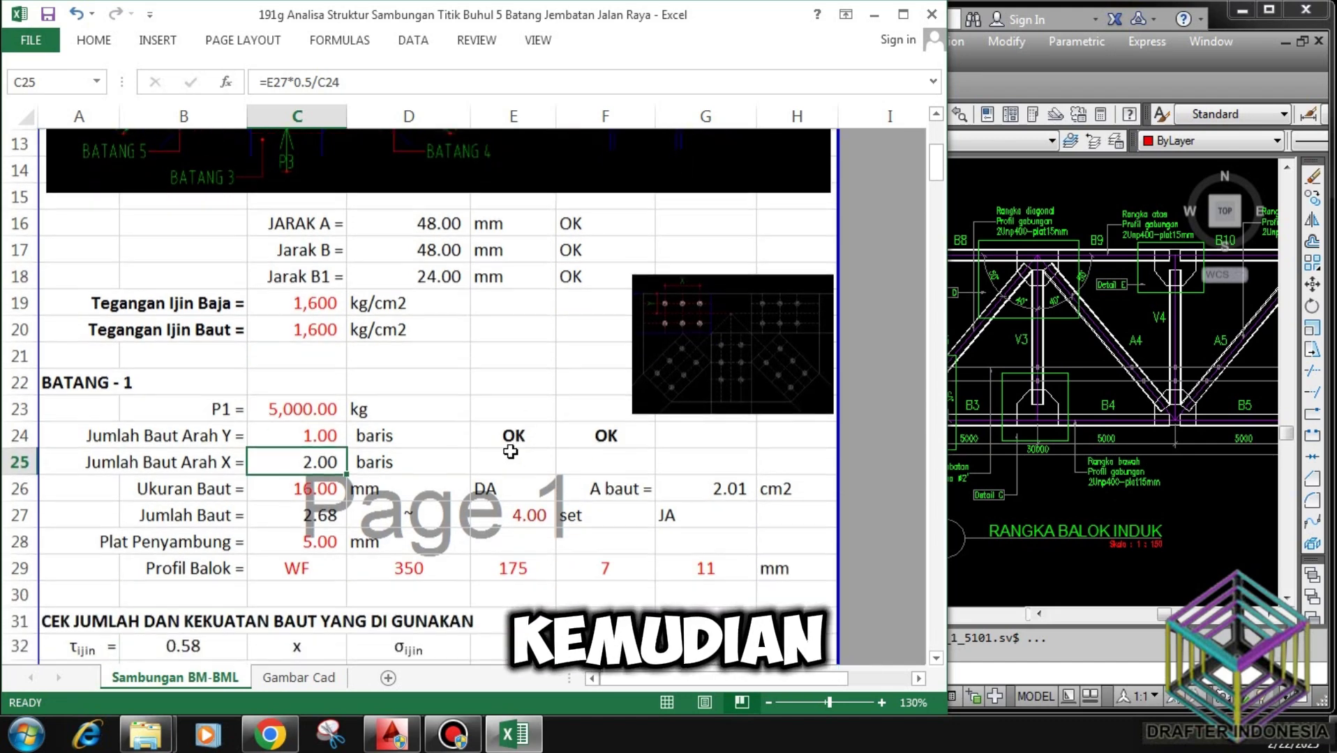
left_click(334, 490)
type("13")
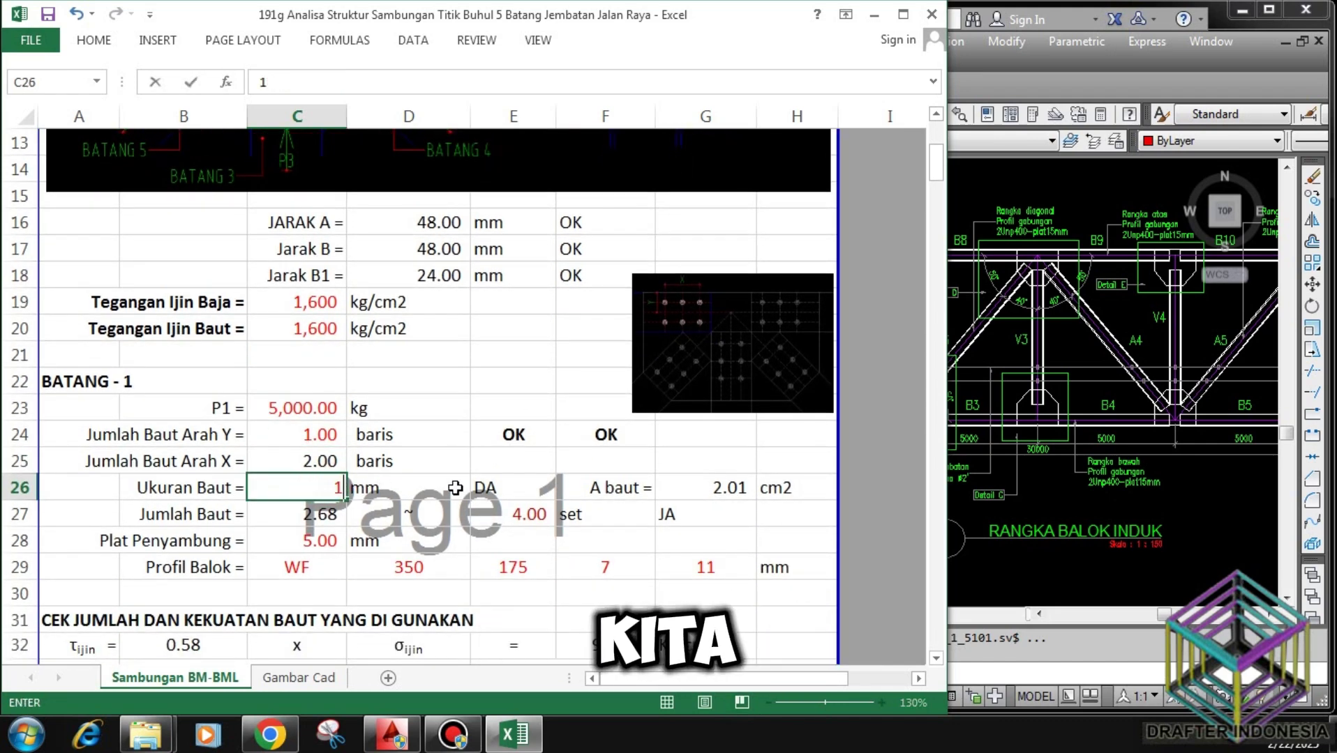
key("Return")
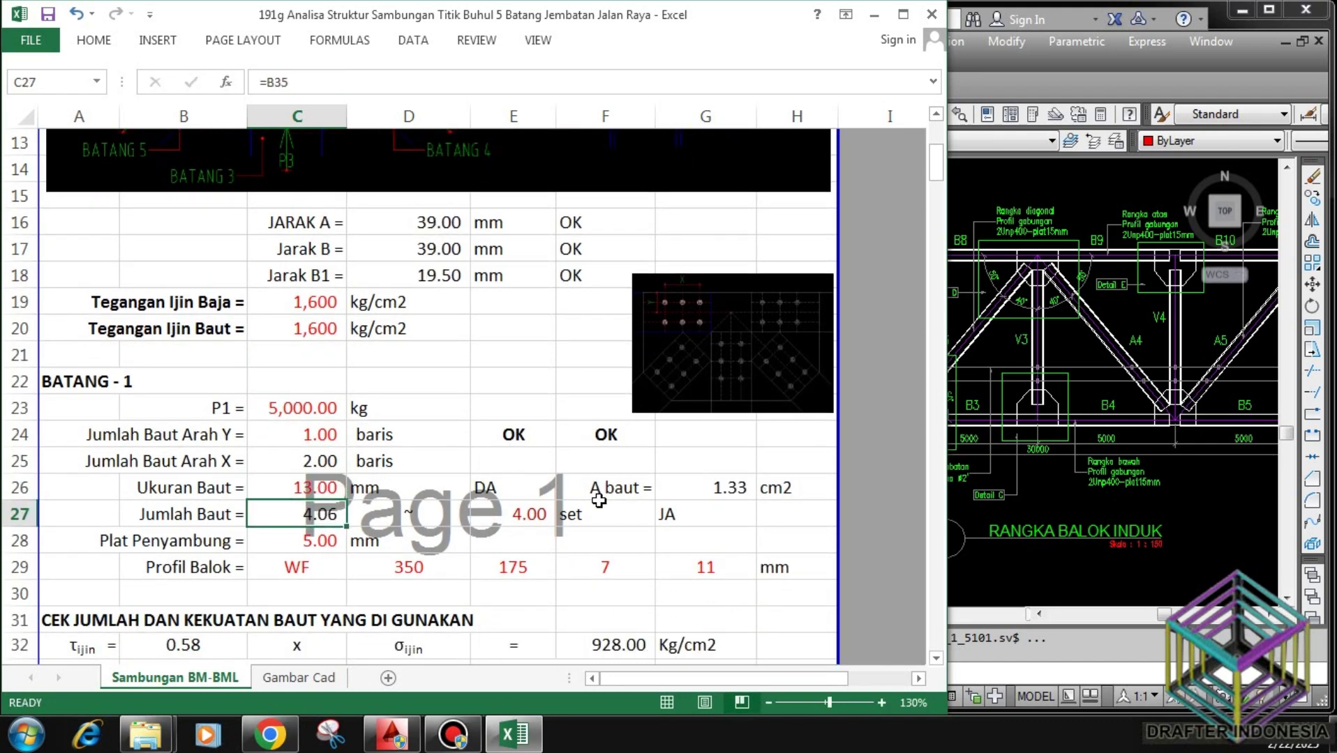
left_click(737, 482)
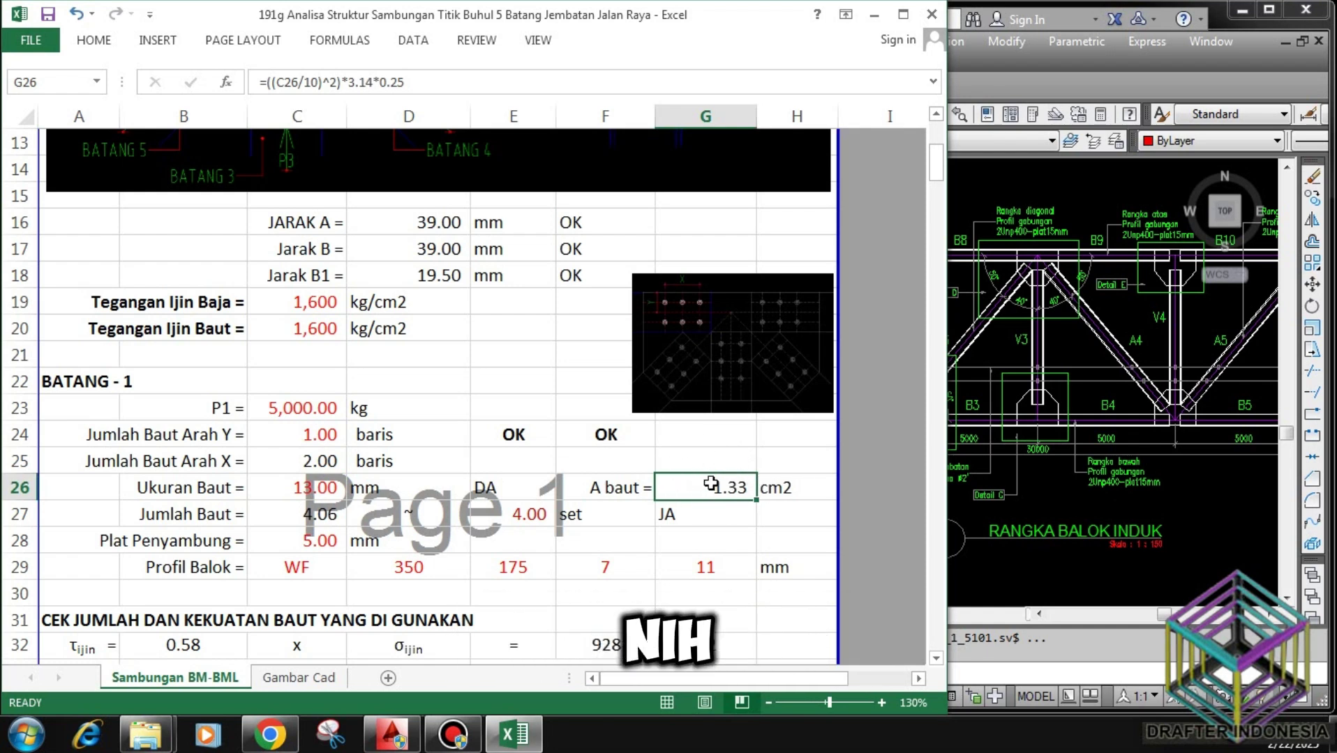
Return Batang 1's bolt size to 16 mm for comparison.
left_click(318, 488)
type("16")
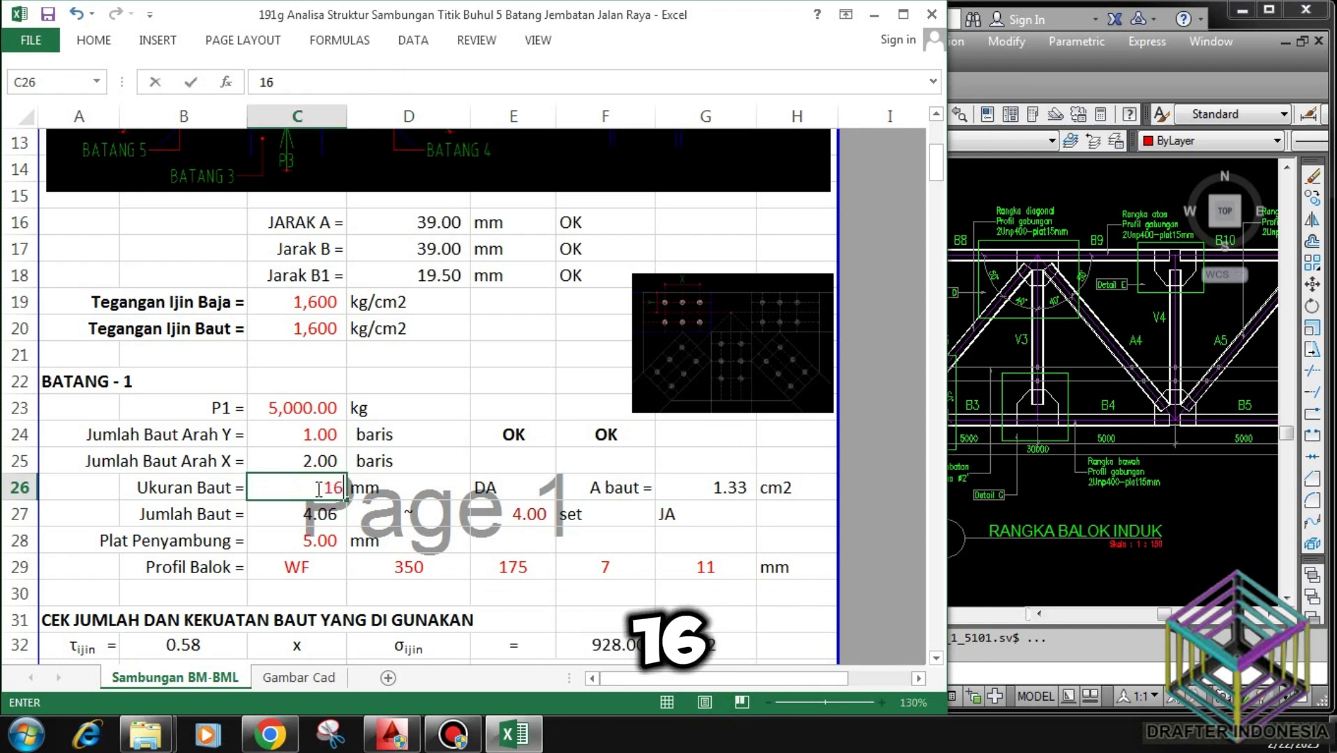
key("Return")
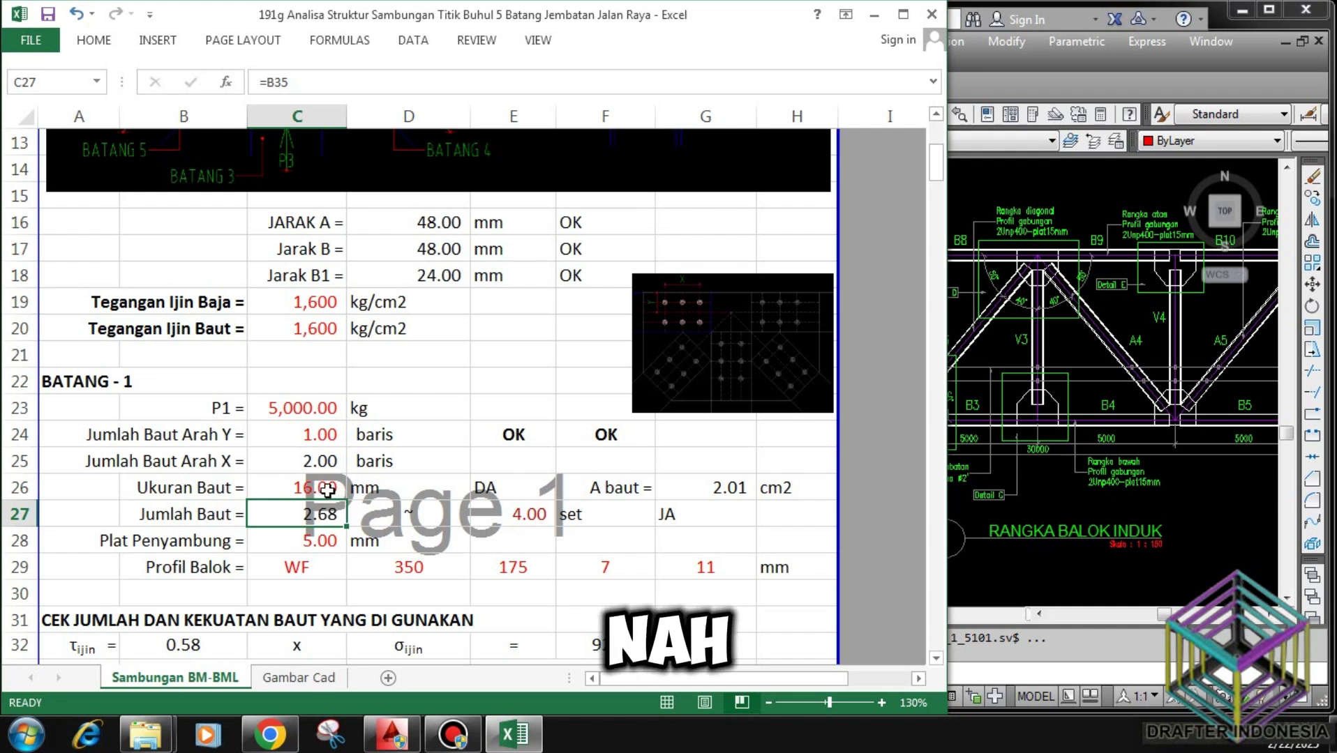
Set Batang 1's bolt size (Ukuran Baut) to 13 mm.
left_click(327, 490)
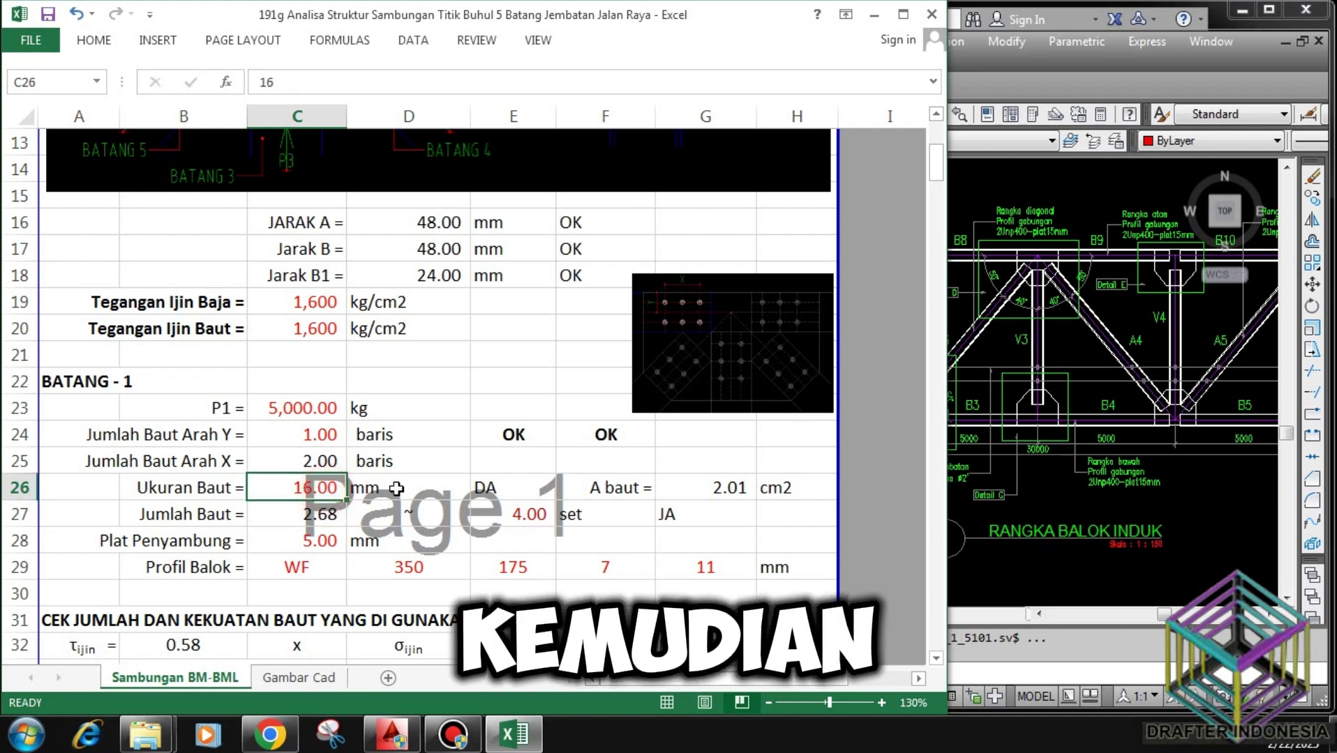
type("13")
key("Return")
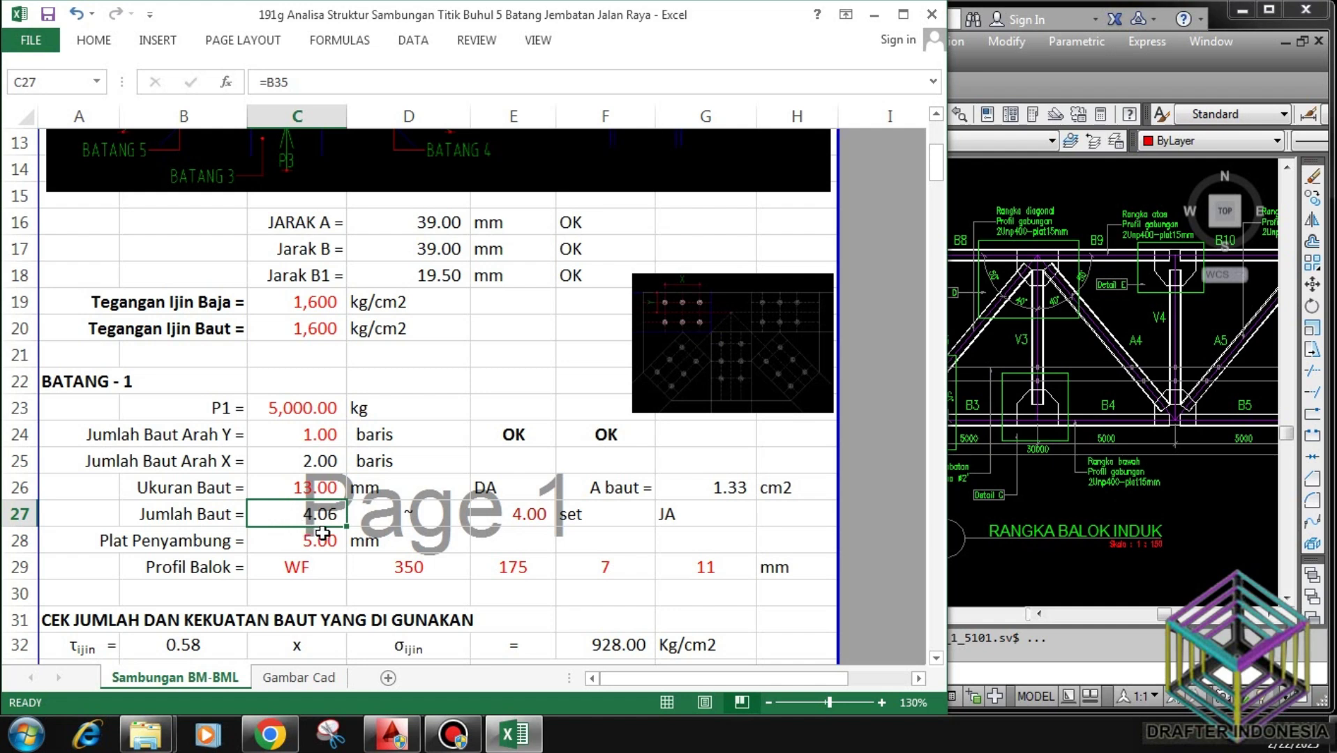
Try 5 sets as Batang 1's chosen number of bolts (Jumlah Baut).
left_click(517, 516)
type("5")
key("Return")
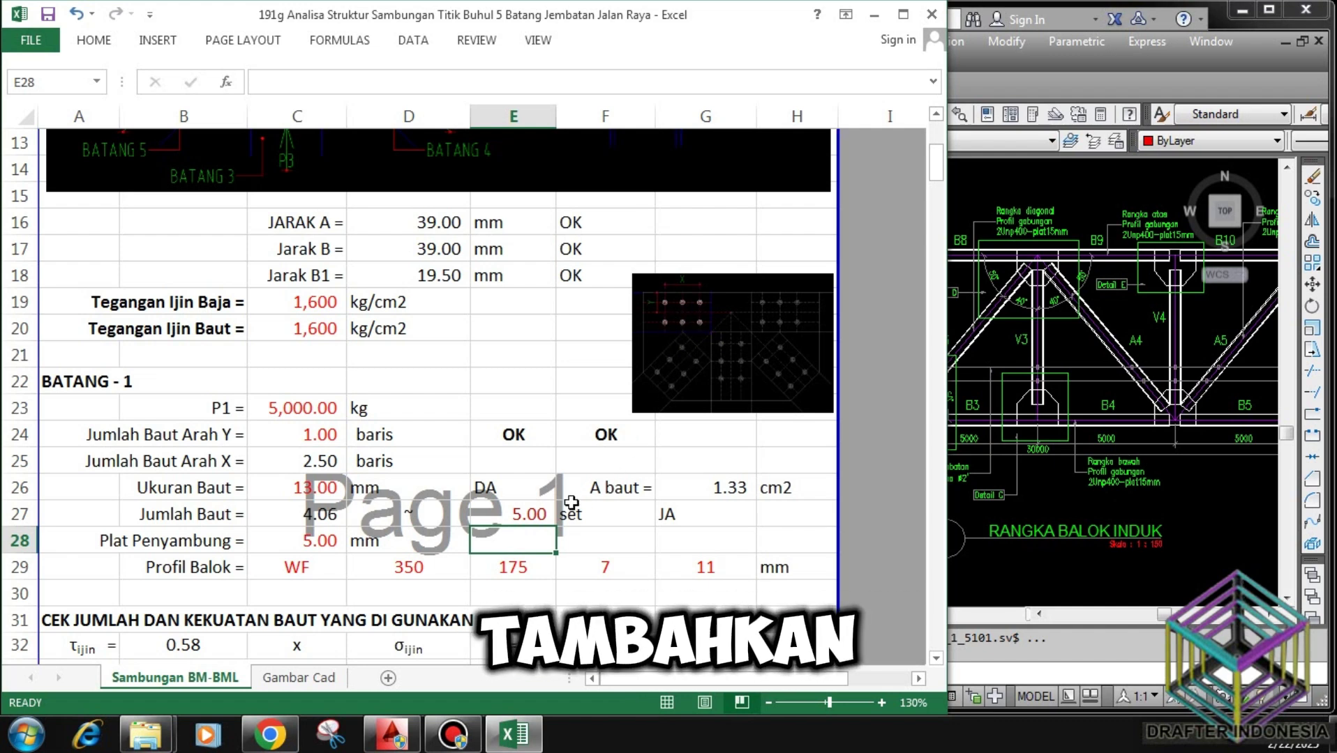
Set Batang 1's chosen number of bolts (Jumlah Baut) to 6 sets.
left_click(533, 514)
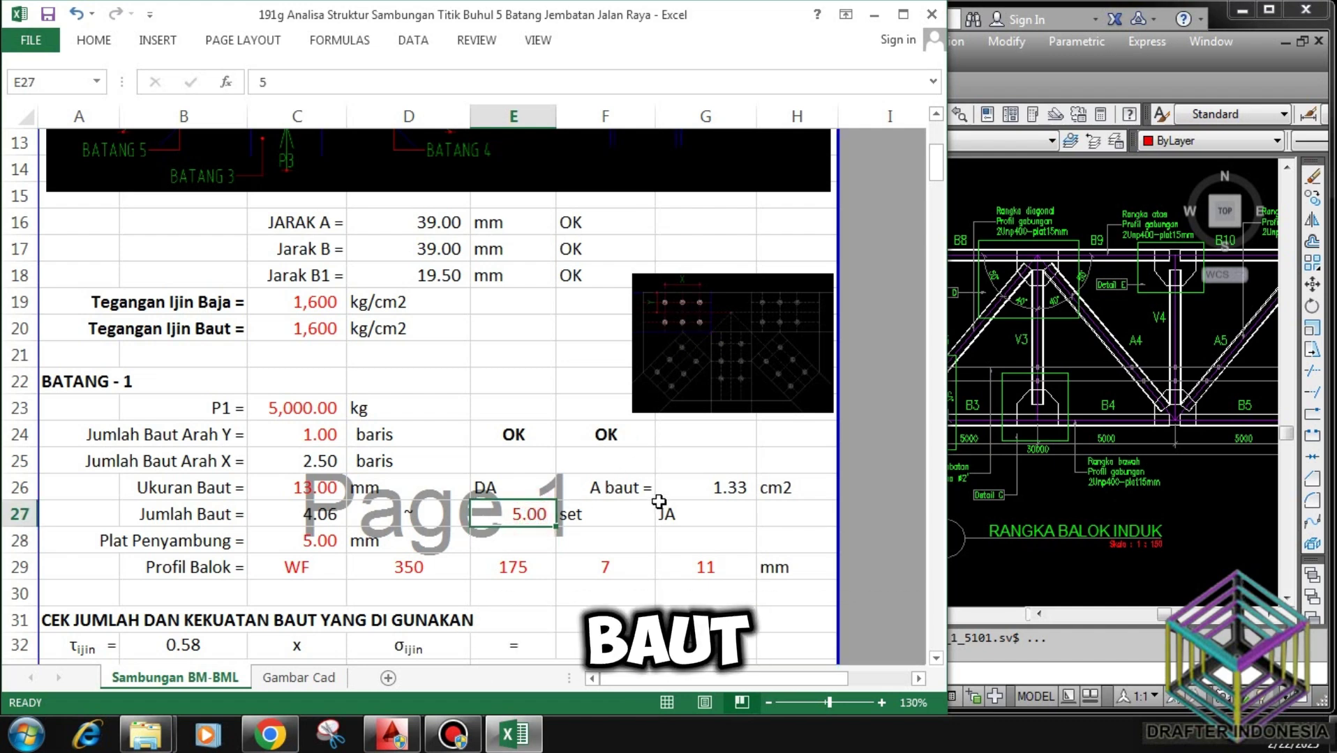
type("3")
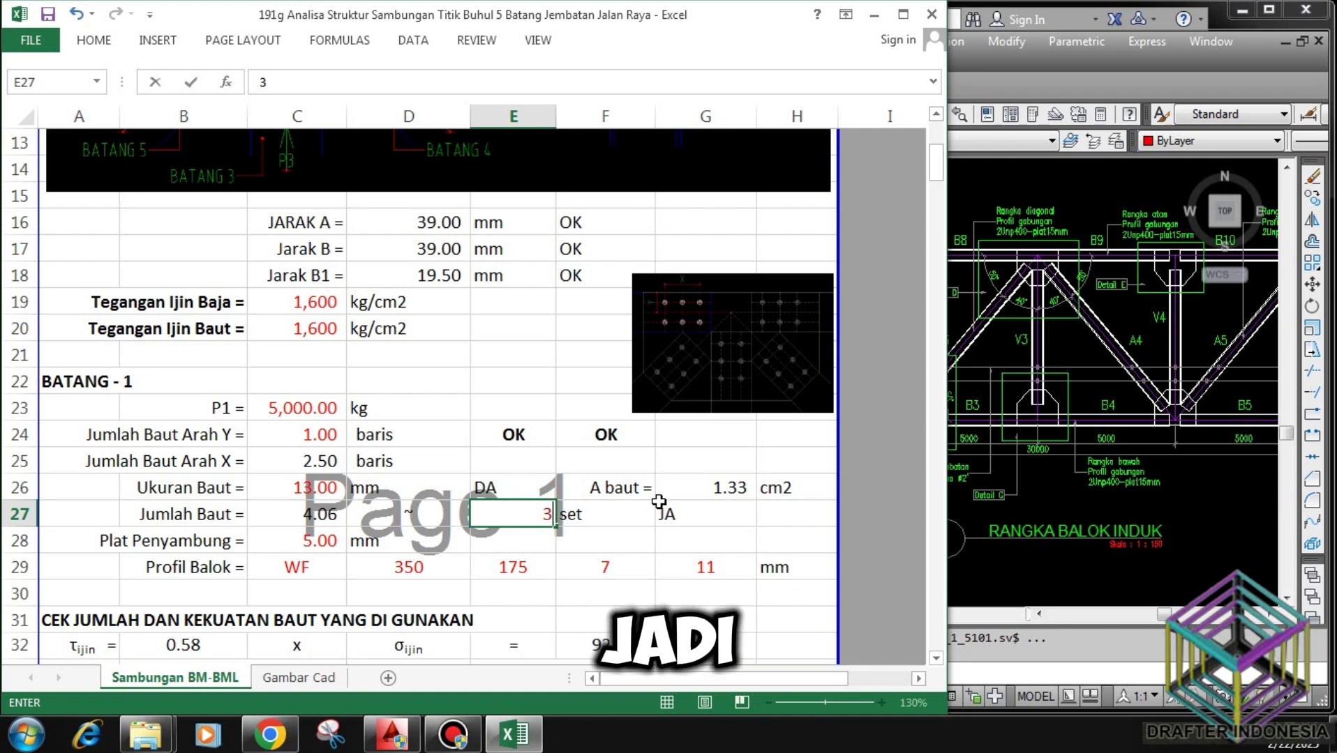
key("Escape")
type("6")
key("Return")
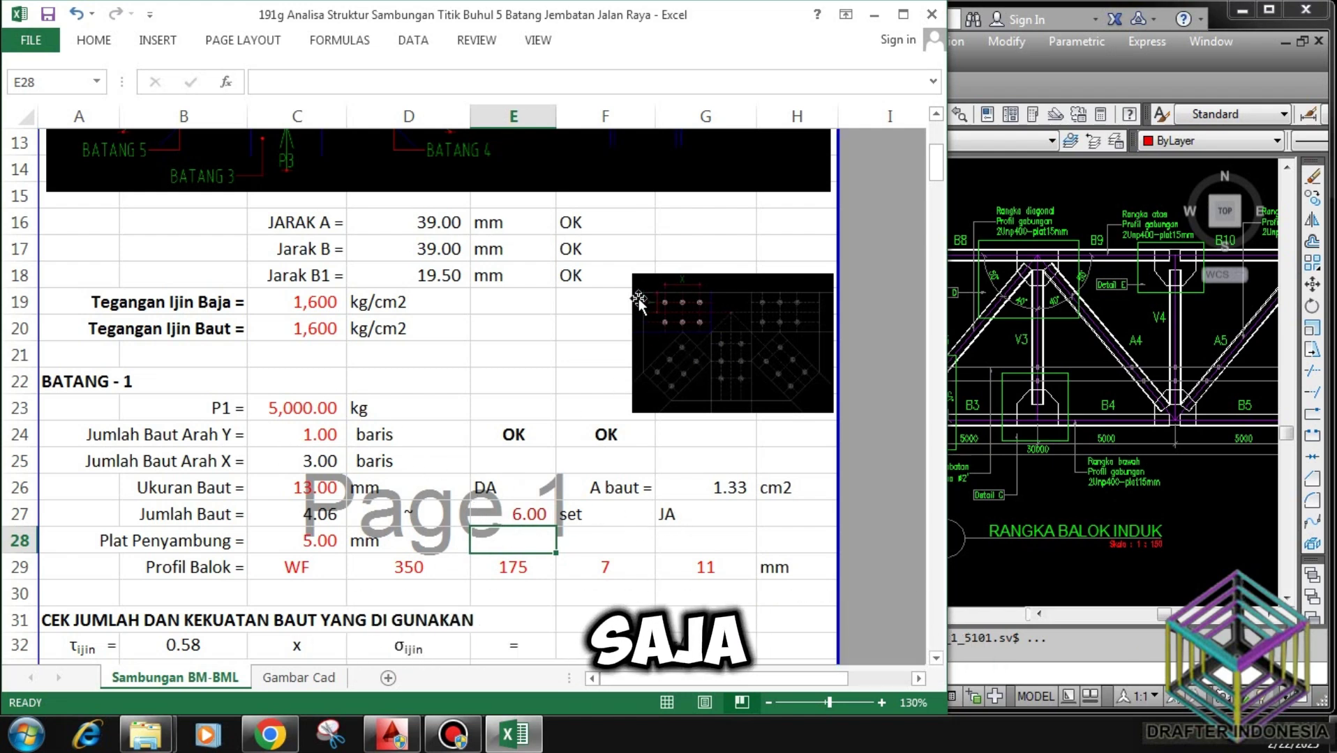
Set Batang 1's connecting plate thickness (Plat Penyambung) to 3 mm and locate the plate in the joint diagram.
left_click(318, 538)
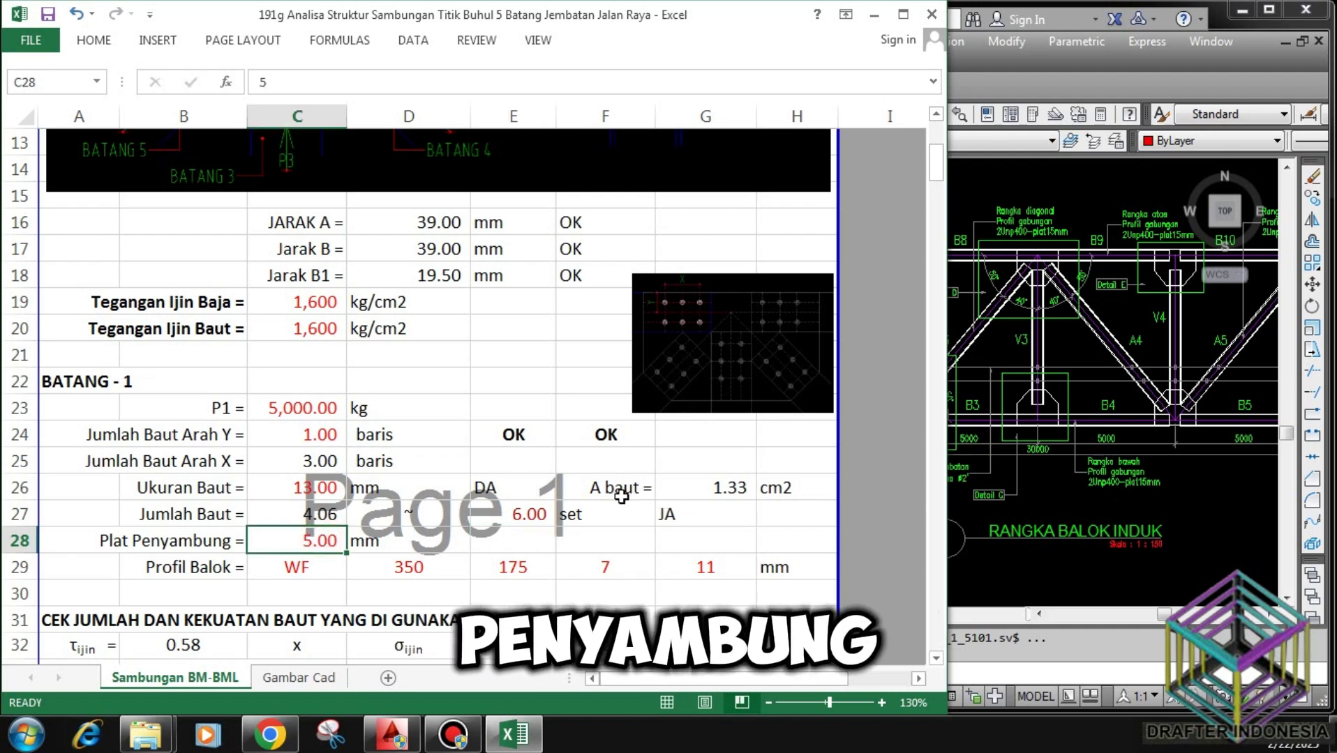
type("3")
key("Return")
scroll(492, 552, "down", 1)
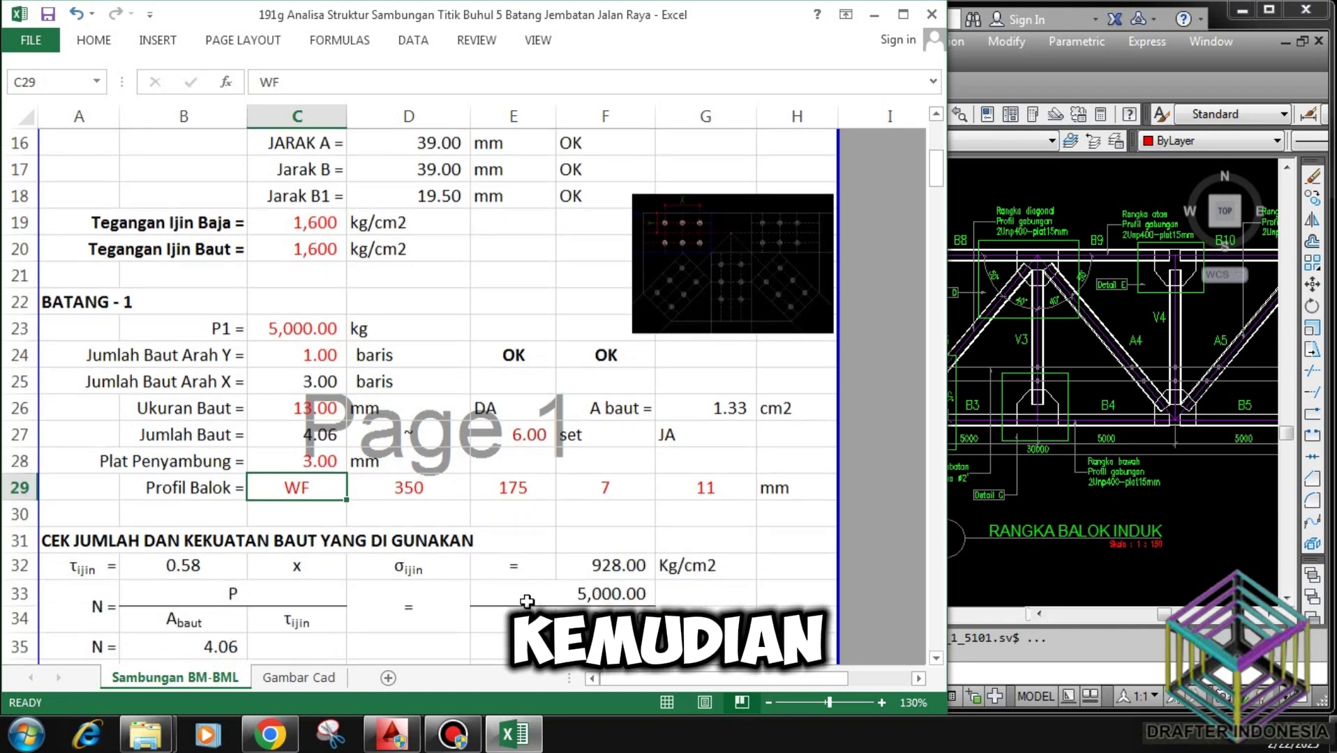
scroll(334, 517, "up", 3)
scroll(324, 522, "up", 1)
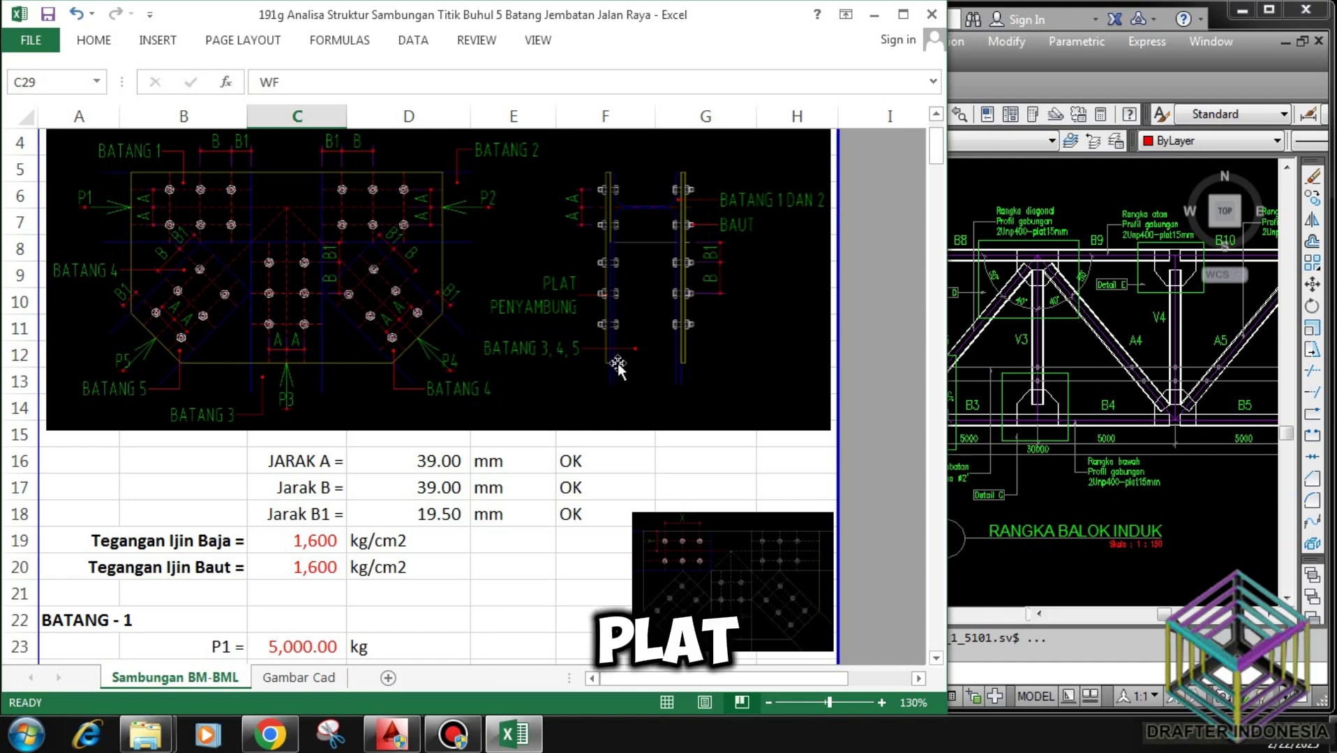
scroll(356, 541, "down", 2)
scroll(351, 548, "down", 1)
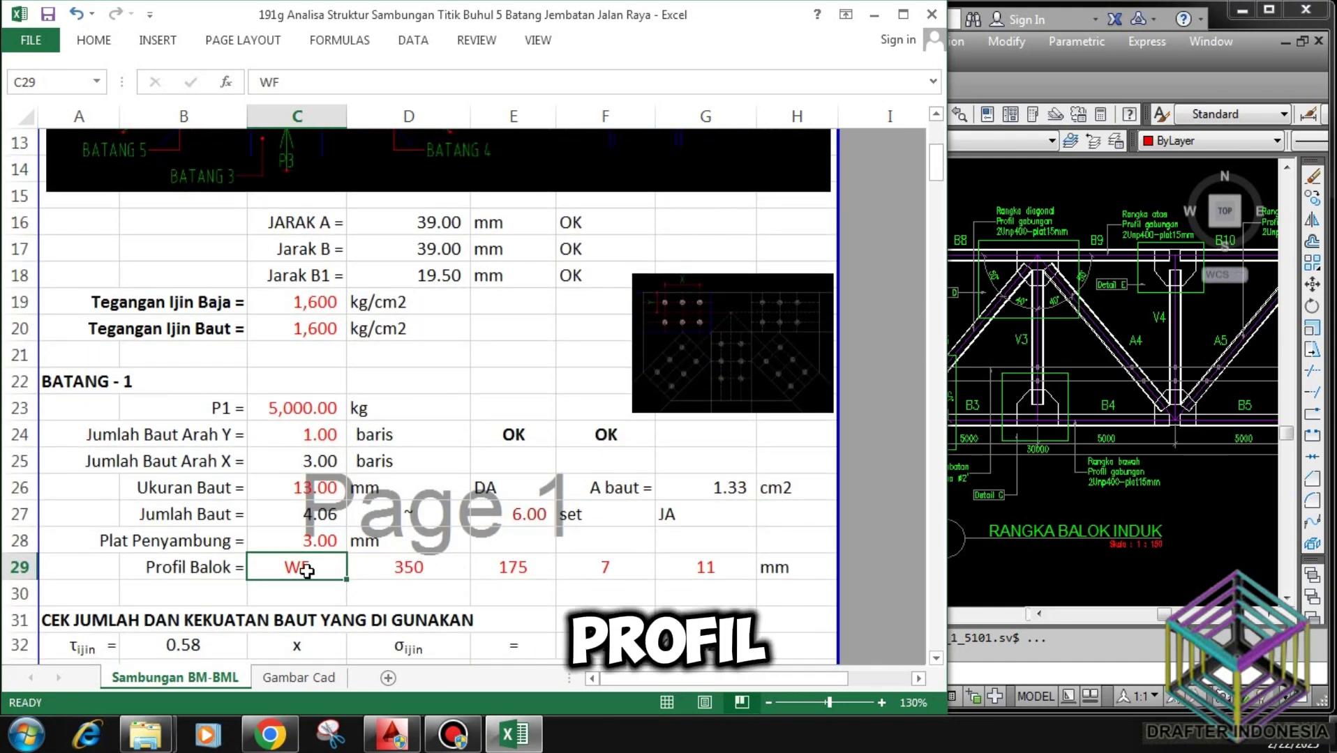
Locate Batang 1 in the joint diagram and review its Profil Balok section type and dimensions.
scroll(296, 453, "up", 3)
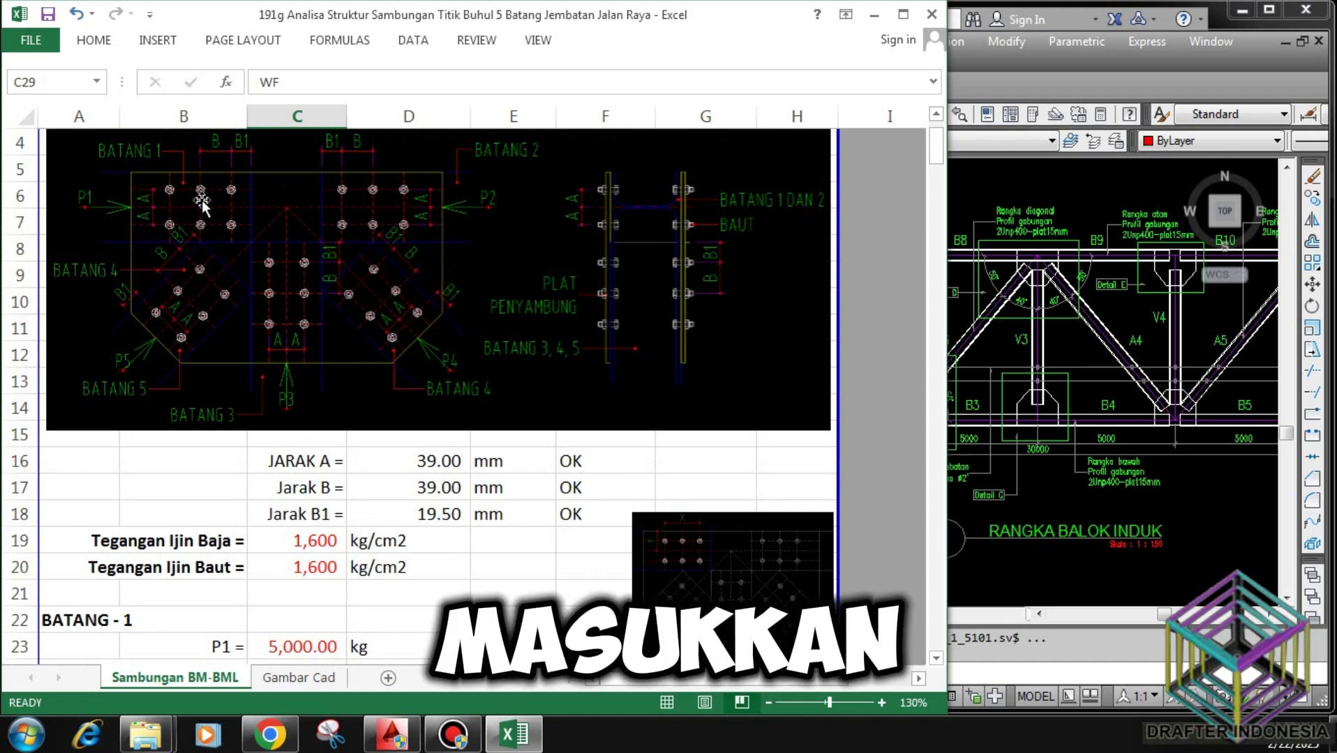
scroll(299, 322, "down", 4)
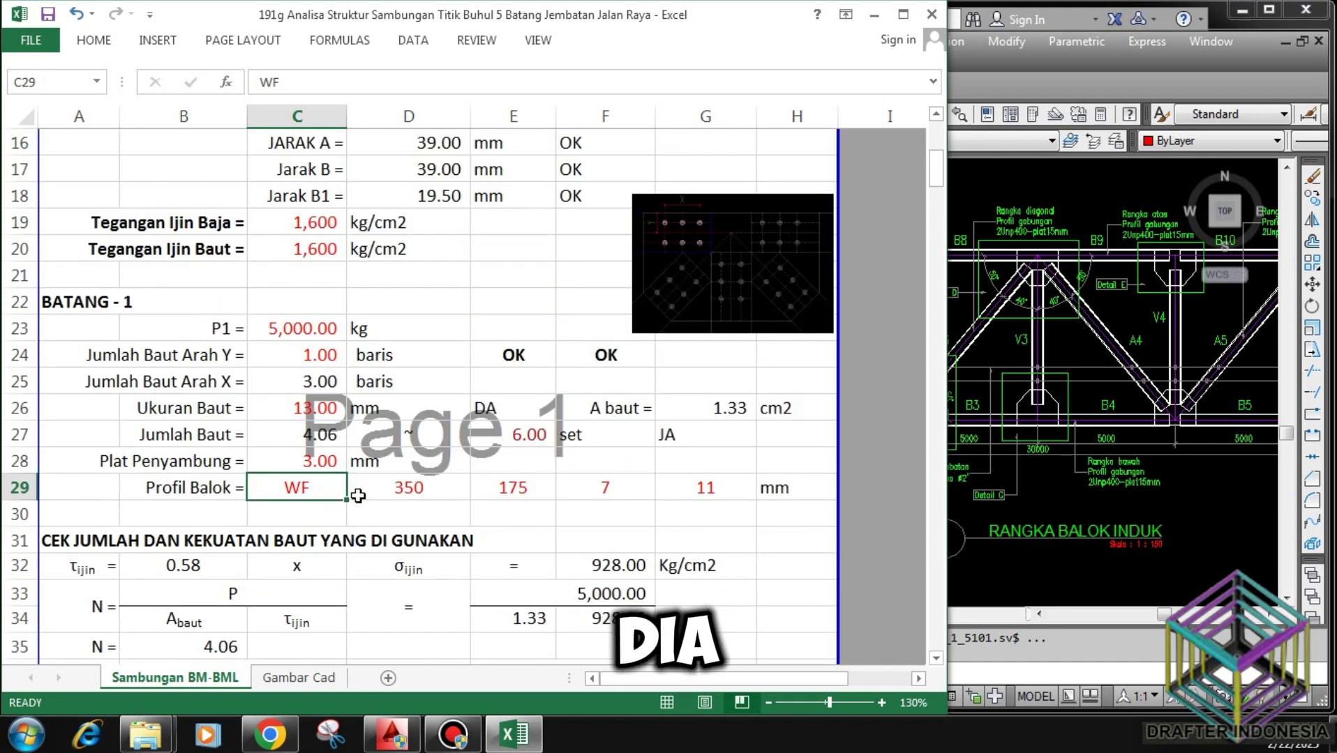
left_click(407, 490)
left_click(513, 490)
left_click(608, 490)
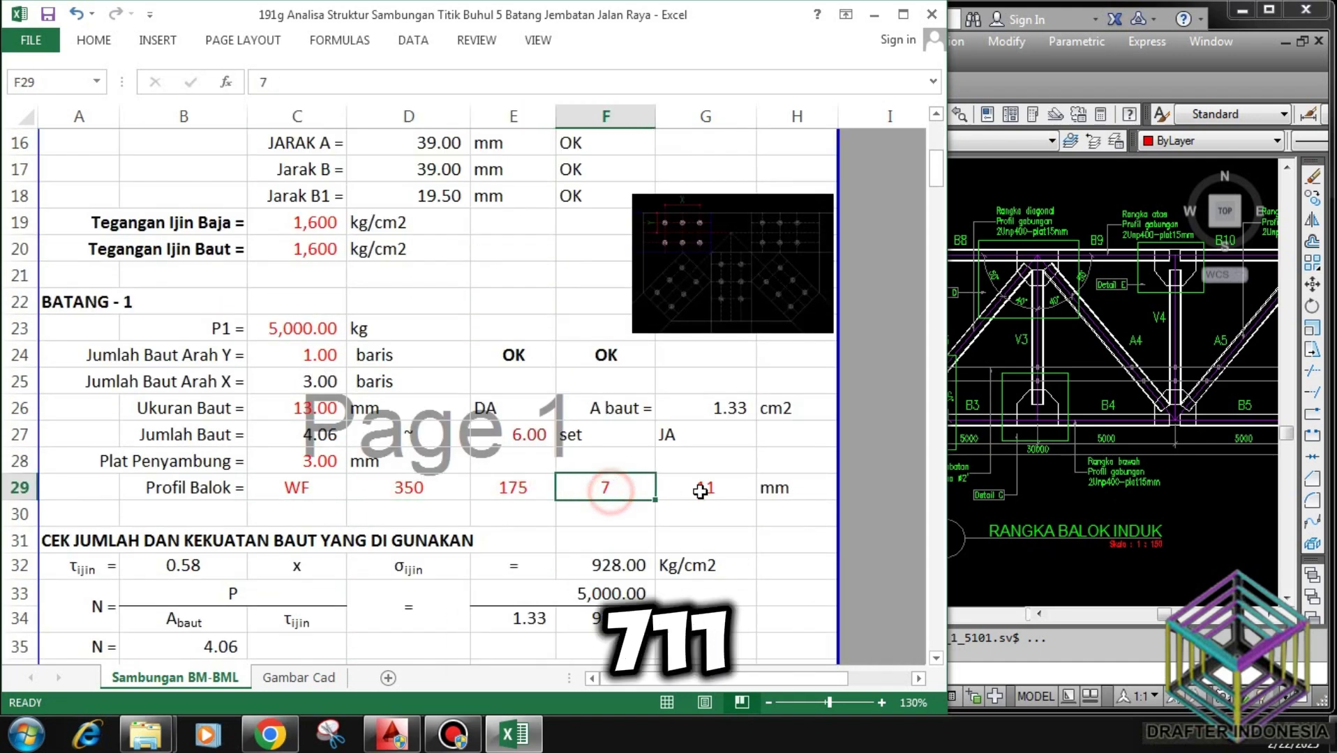
left_click(699, 491)
Examine the allowable bolt shear stress calculation in row 32 of Batang 1's bolt check, including its factor and formula.
scroll(684, 542, "down", 1)
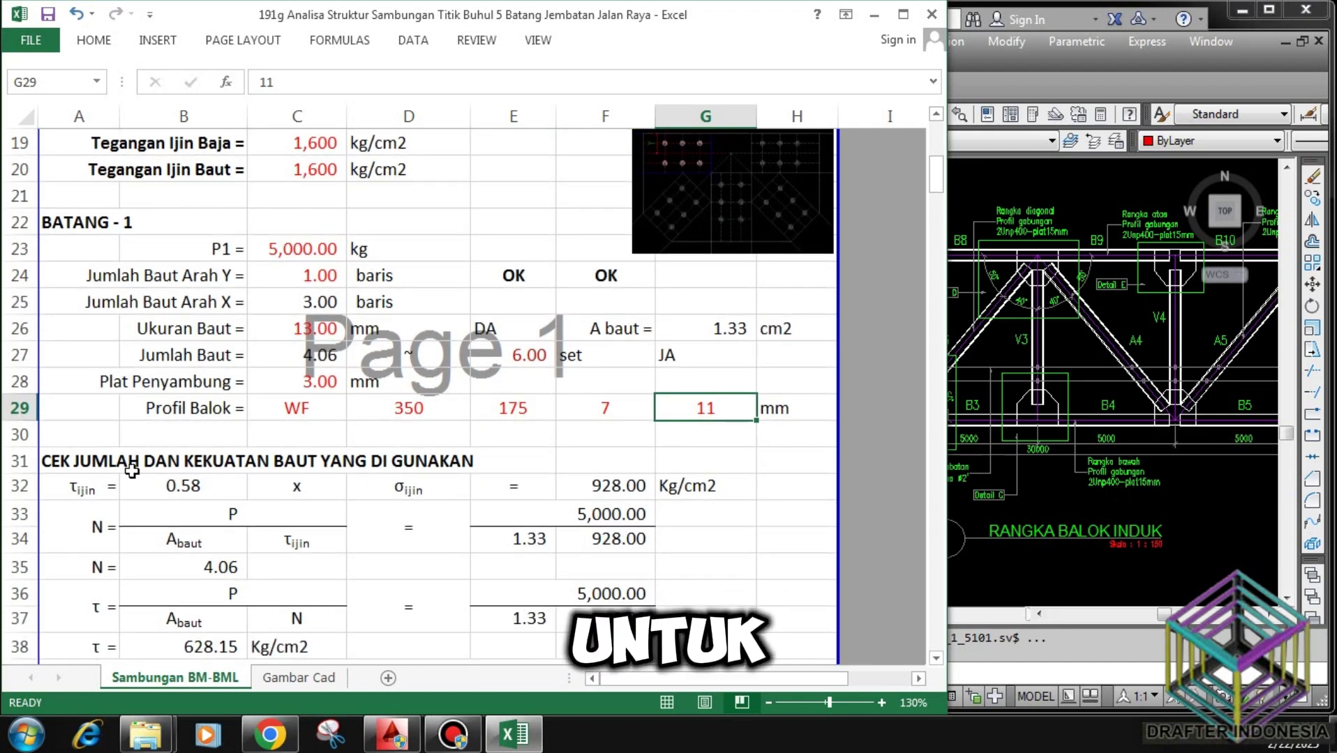
left_click(73, 460)
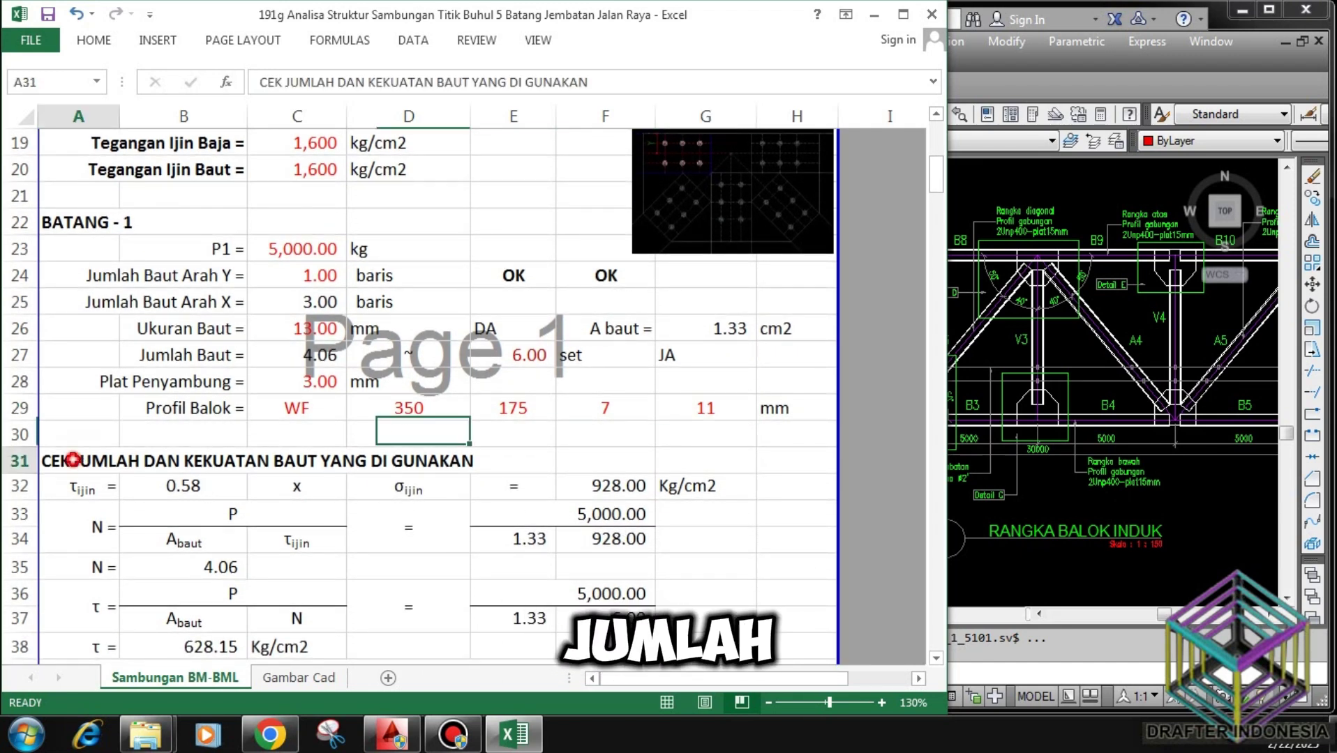
left_click(105, 483)
left_click(180, 488)
left_click(422, 491)
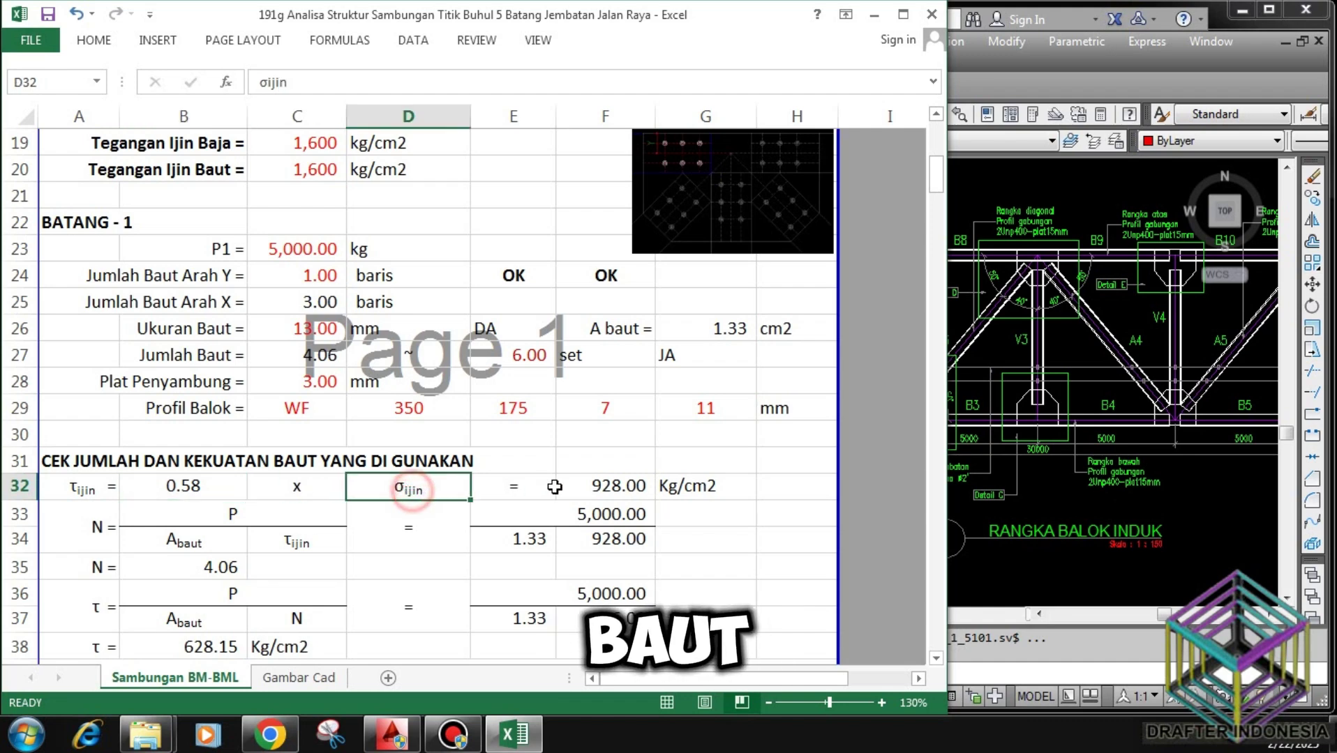
left_click(586, 487)
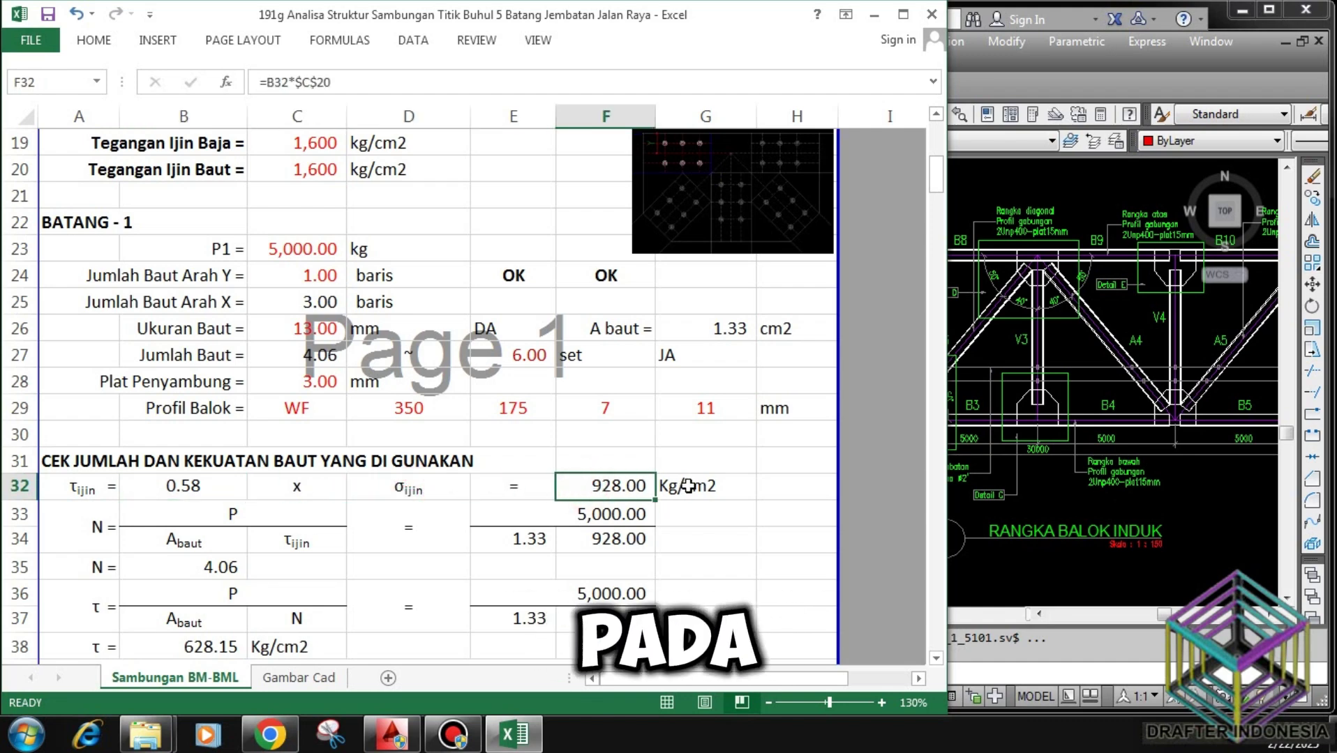
left_click(688, 487)
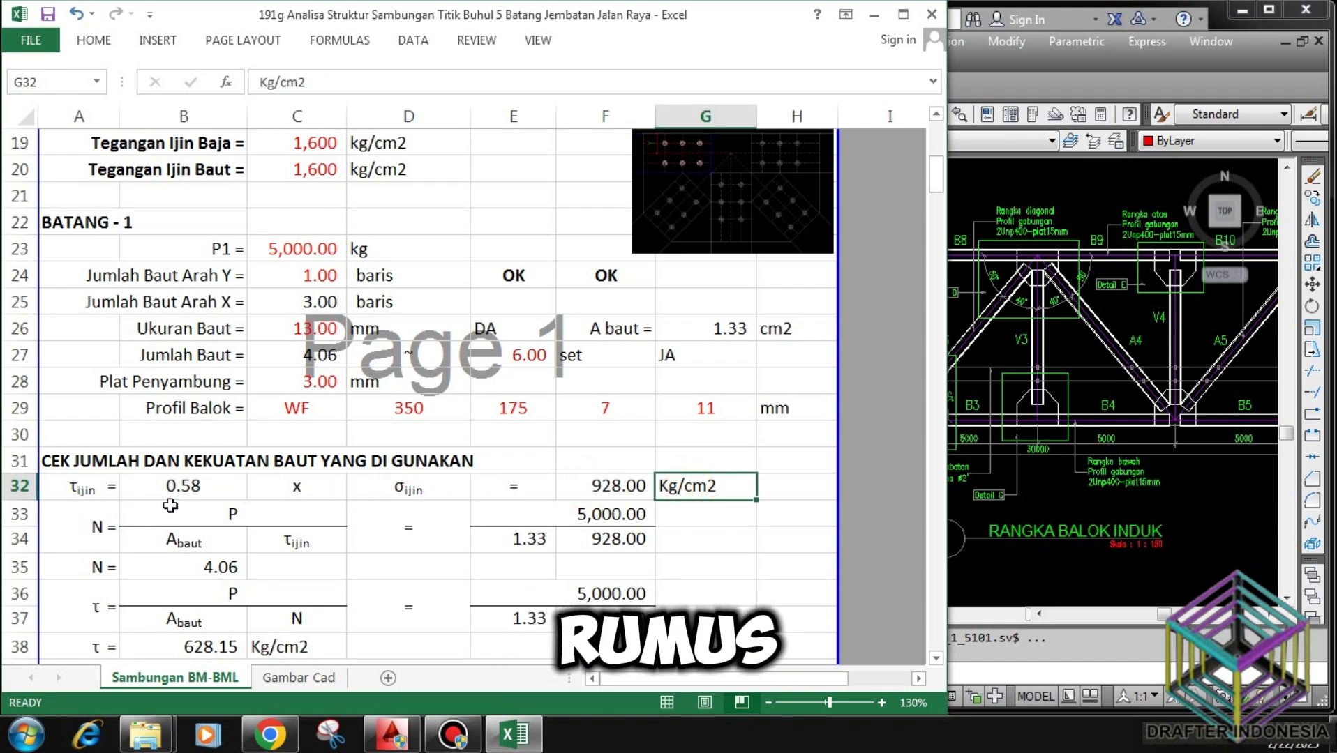
Examine how the required bolt number N is calculated from the load, bolt area and allowable shear stress.
scroll(207, 504, "down", 1)
left_click(252, 434)
left_click(234, 462)
left_click(279, 464)
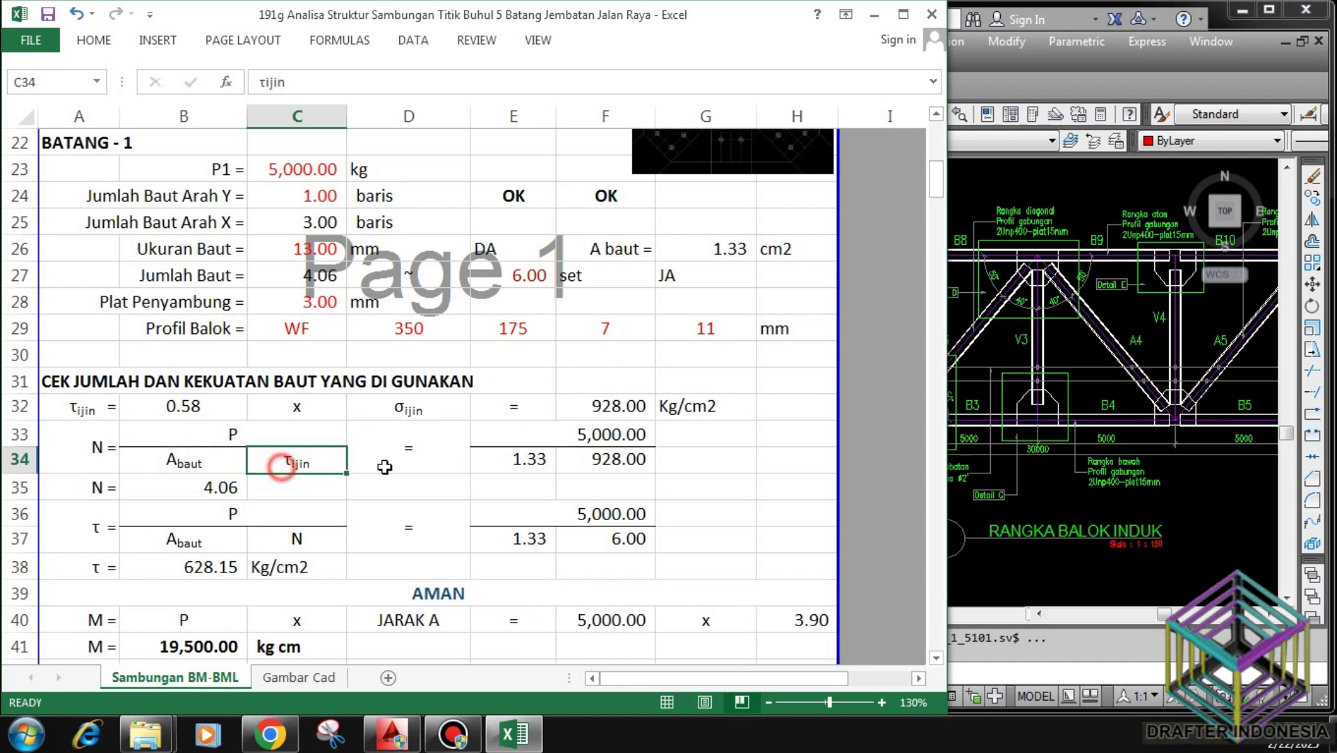
left_click(589, 434)
left_click(531, 458)
left_click(605, 459)
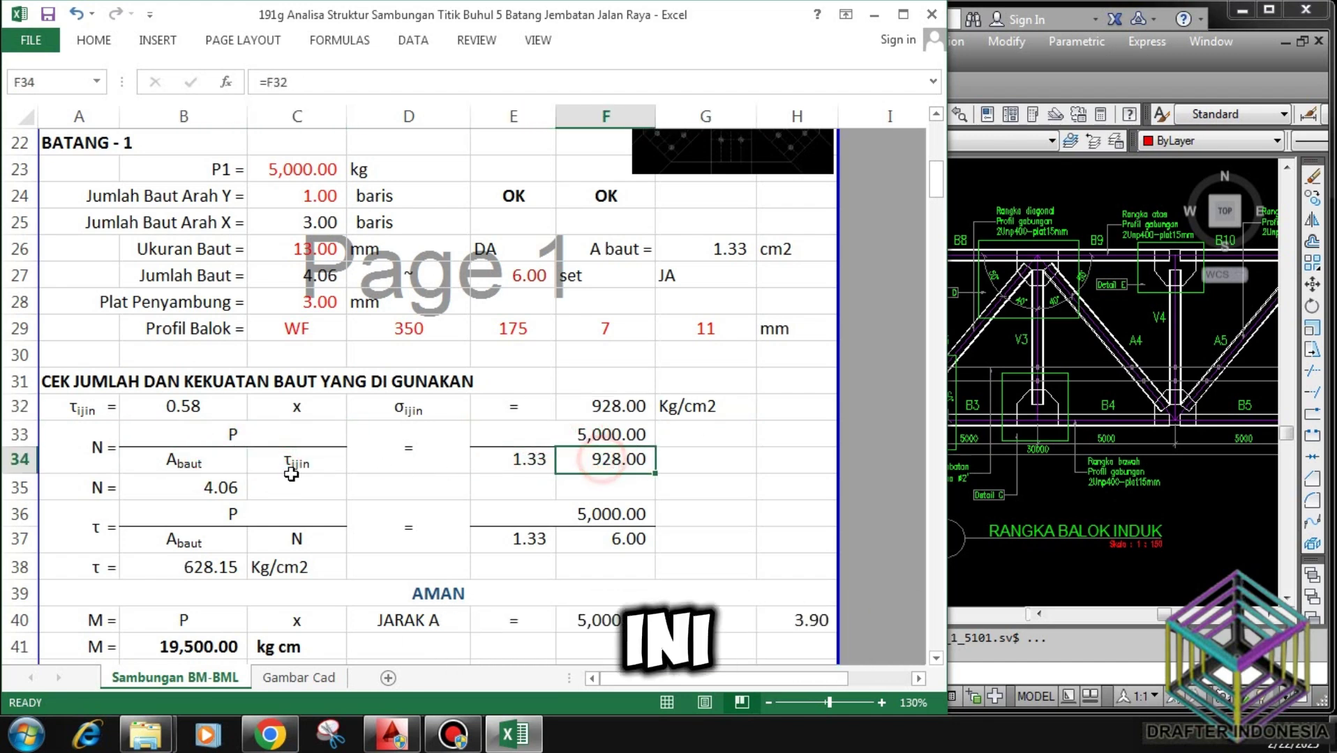
left_click(213, 488)
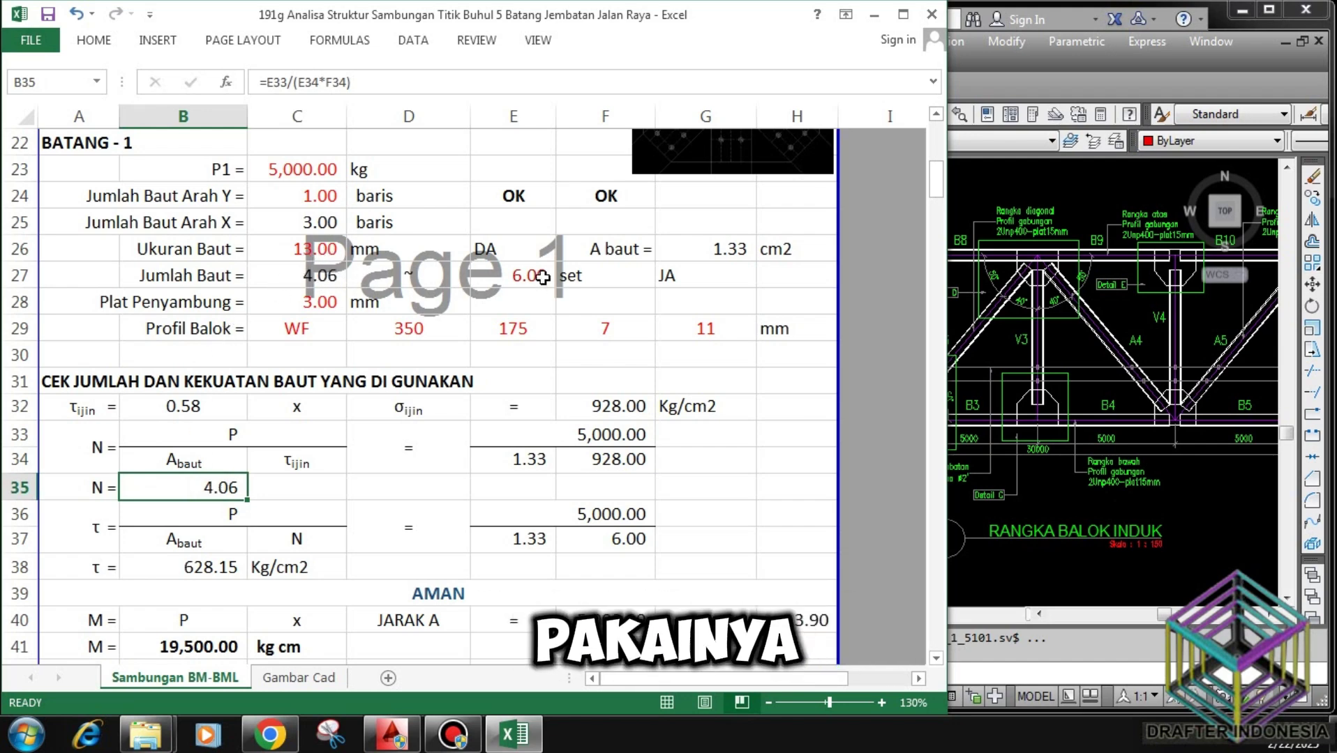
Examine Batang 1's actual bolt shear stress calculation and the formula behind its safety verdict in row 39.
scroll(469, 419, "down", 1)
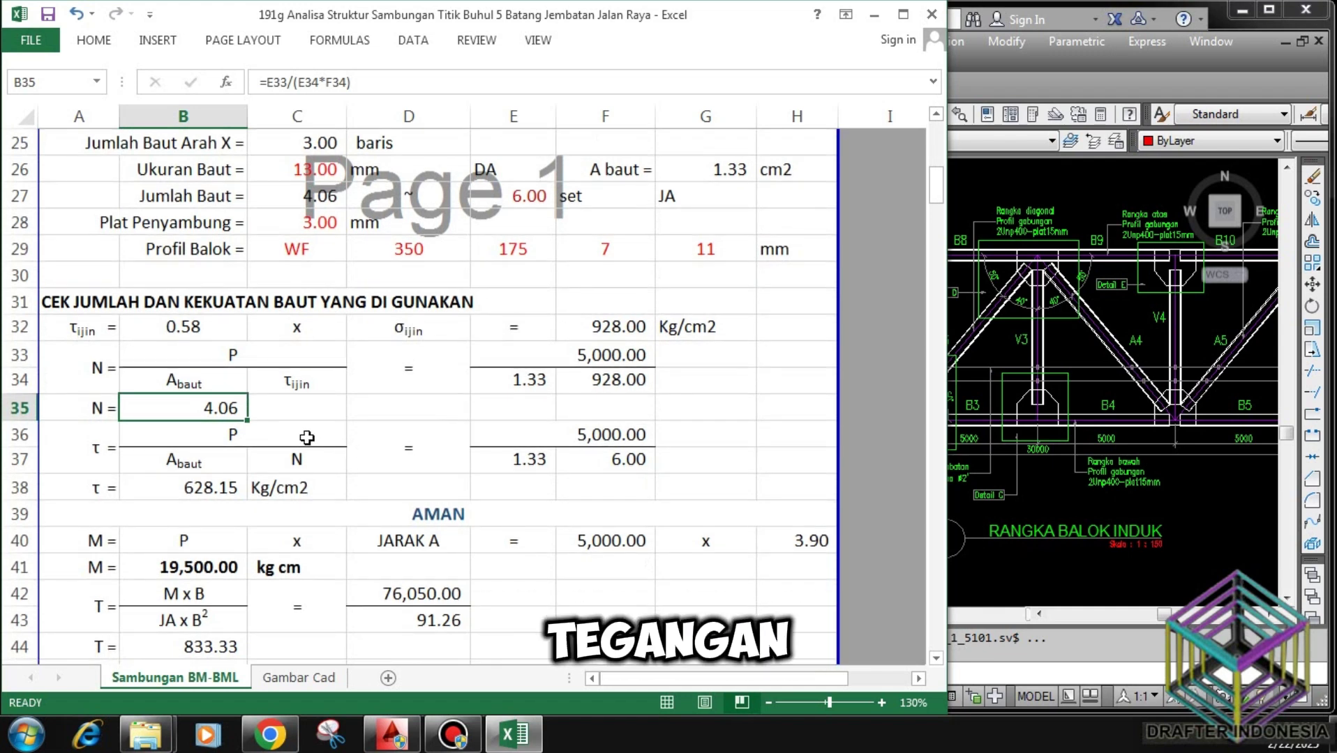
left_click(293, 436)
left_click(210, 465)
left_click(293, 460)
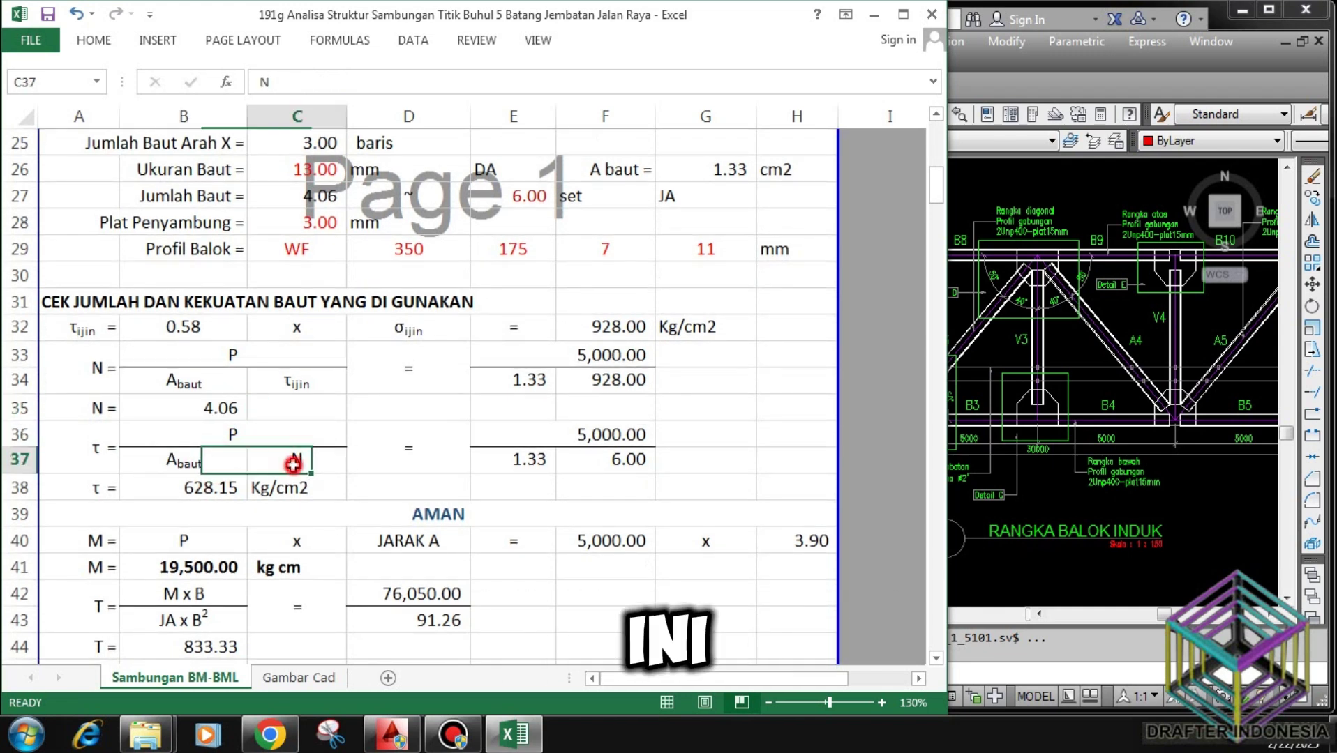
left_click(530, 436)
left_click(535, 461)
left_click(611, 462)
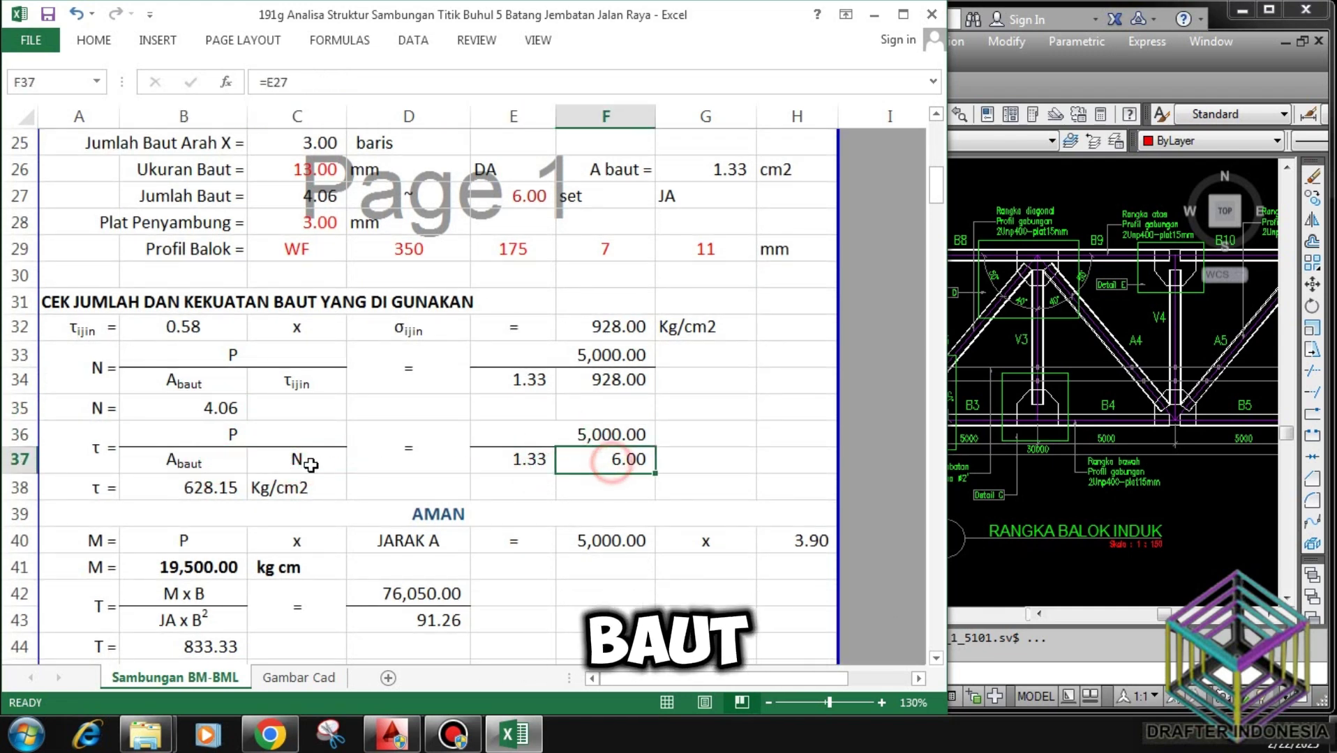
left_click(218, 489)
left_click(281, 494)
left_click(357, 513)
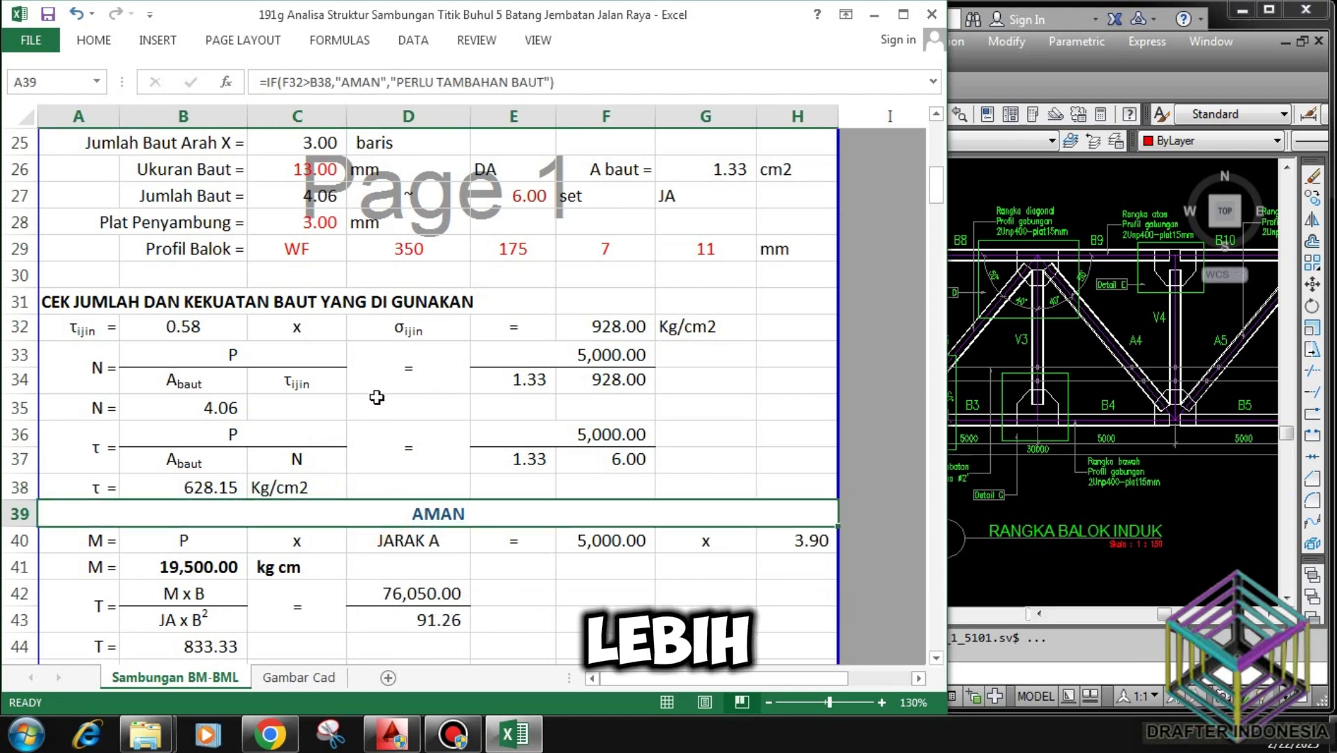
Examine the moment M calculation in rows 40 and 41, tracing the load and the JARAK A distance.
scroll(376, 380, "down", 2)
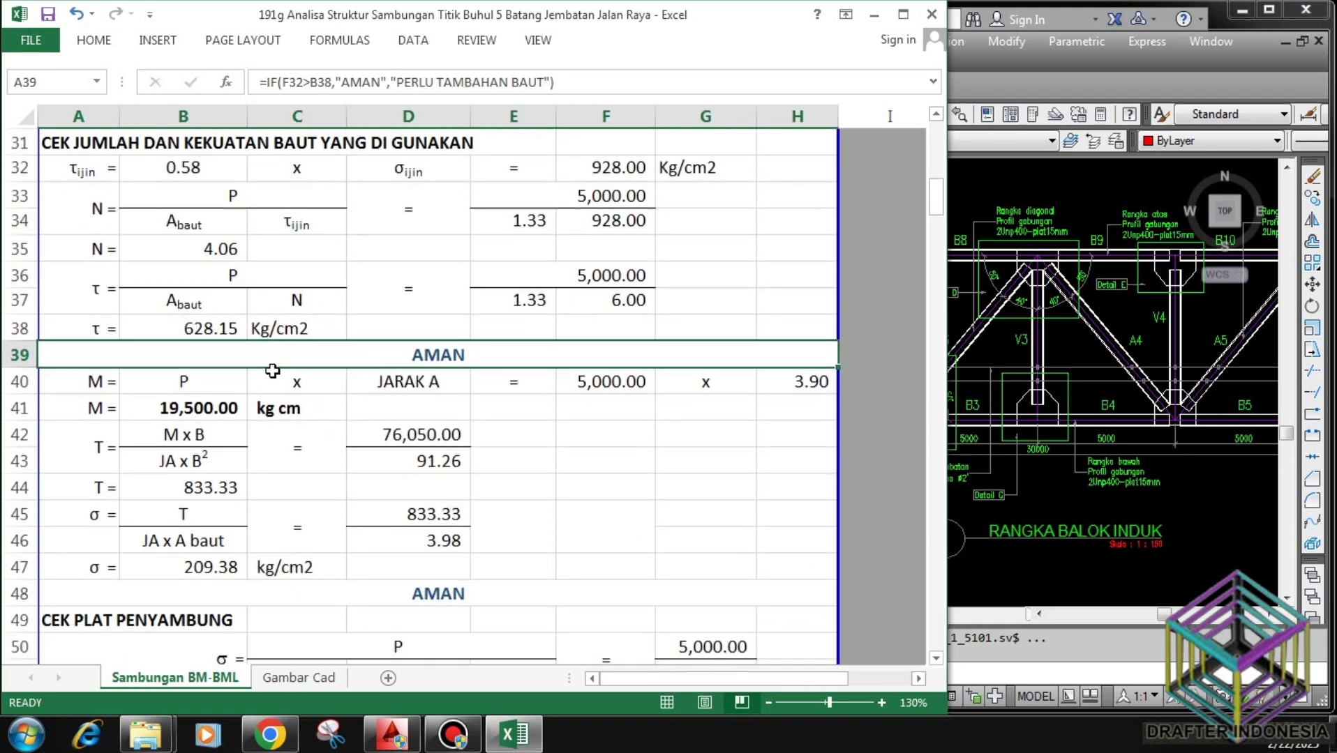
left_click(222, 379)
left_click(391, 382)
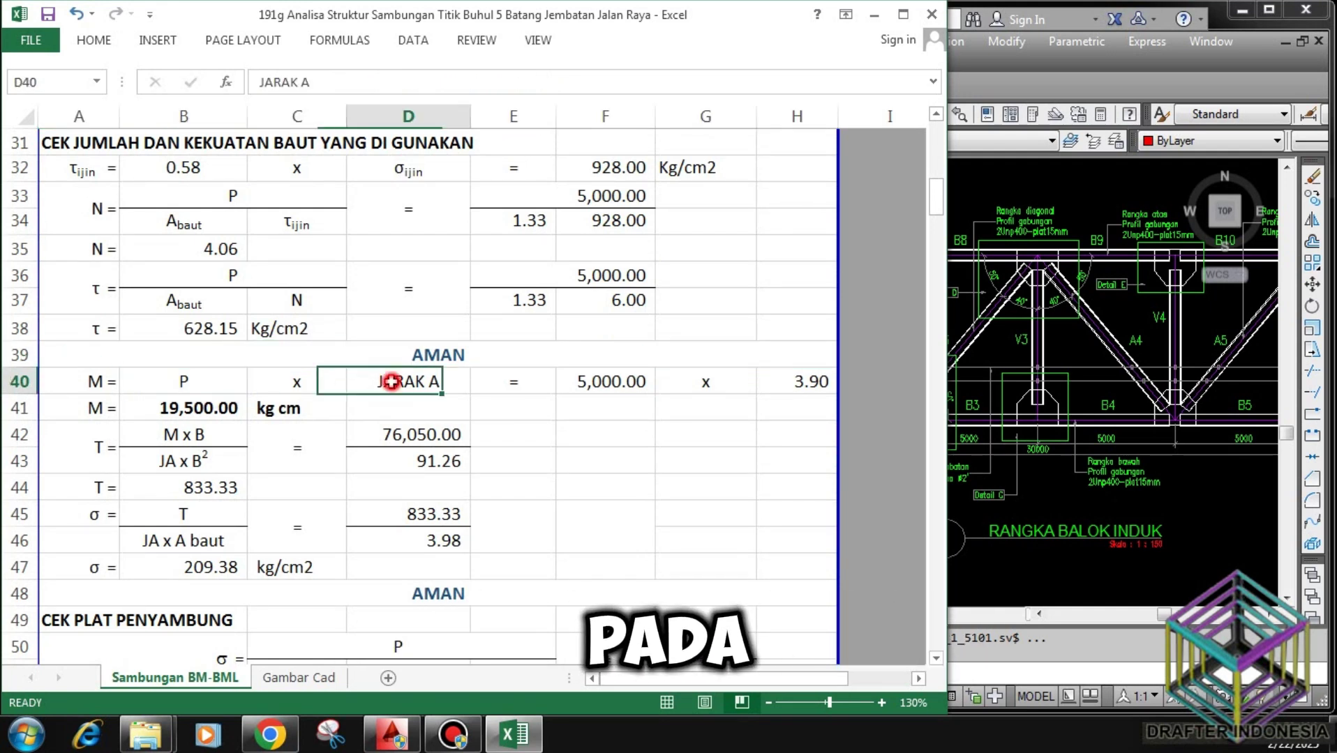
left_click(600, 381)
left_click(705, 382)
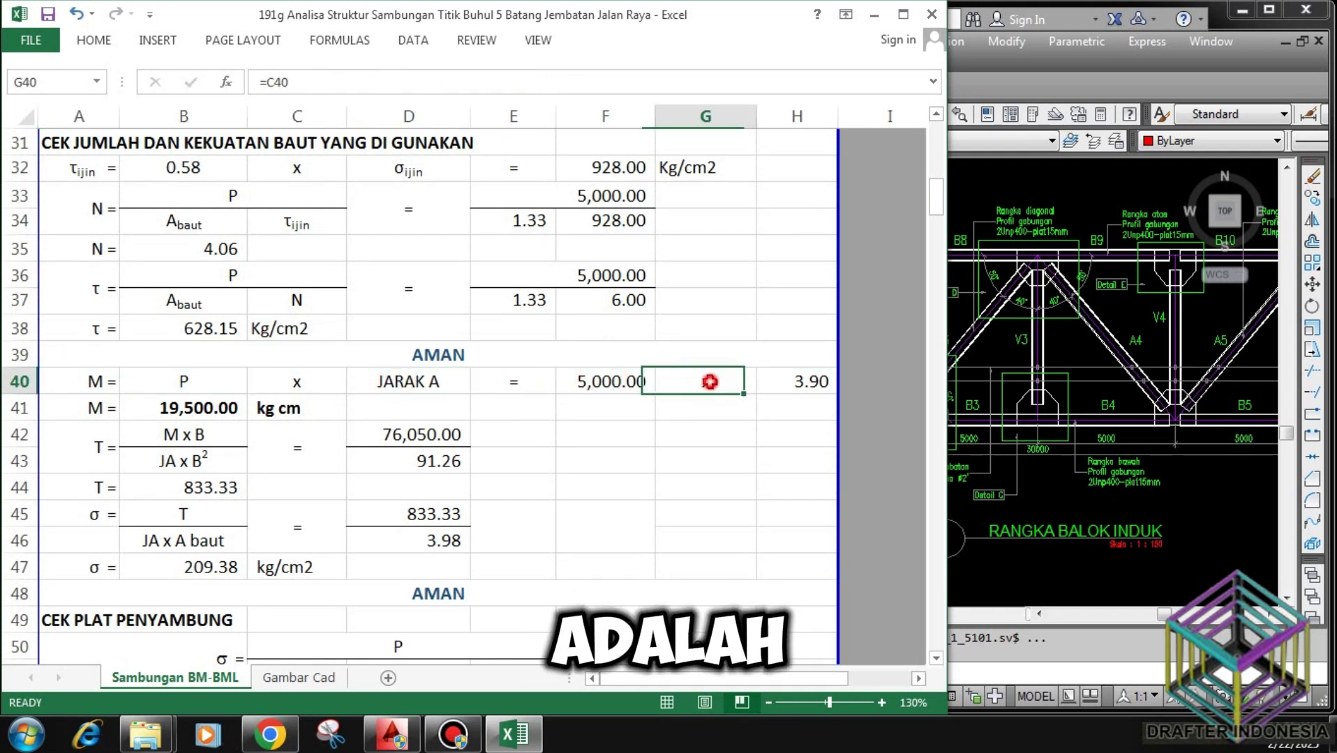
left_click(810, 381)
left_click(229, 409)
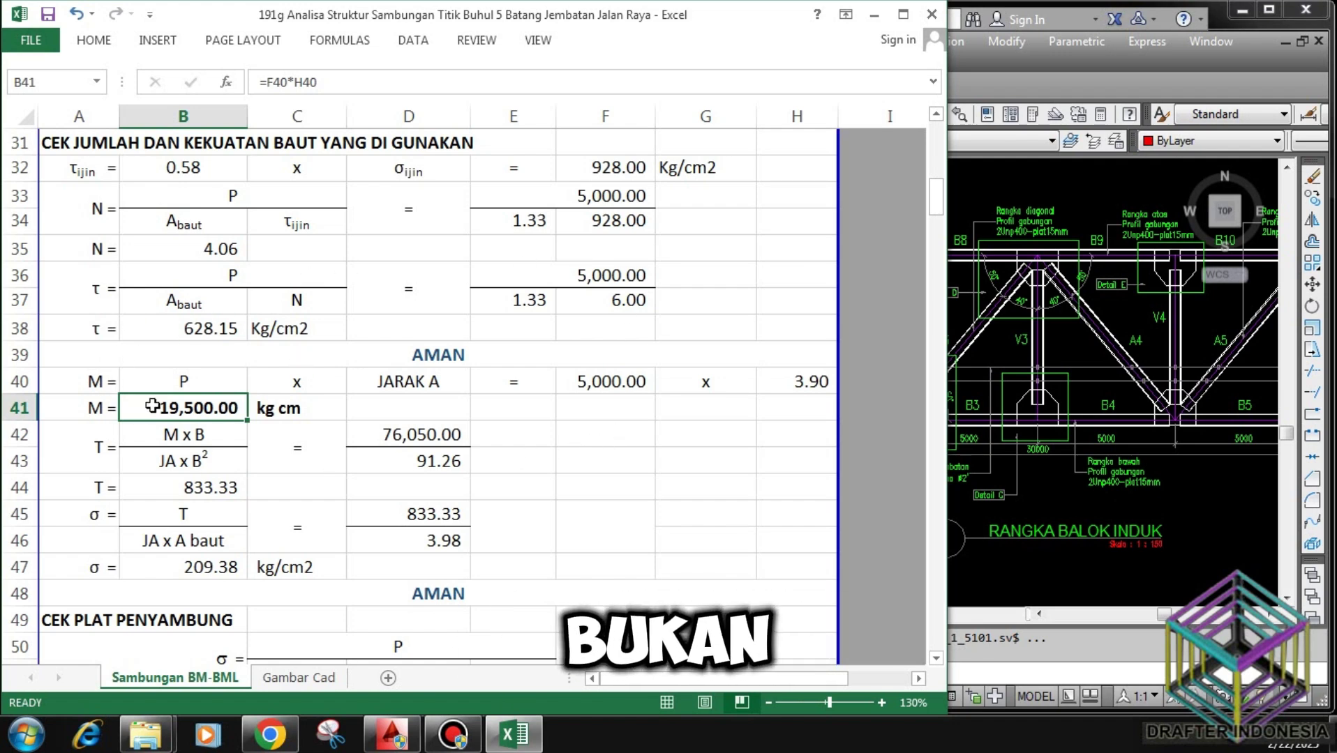
Examine the bolt tension T calculation in rows 42 to 44, covering its numerator, denominator and result formula.
scroll(547, 410, "down", 1)
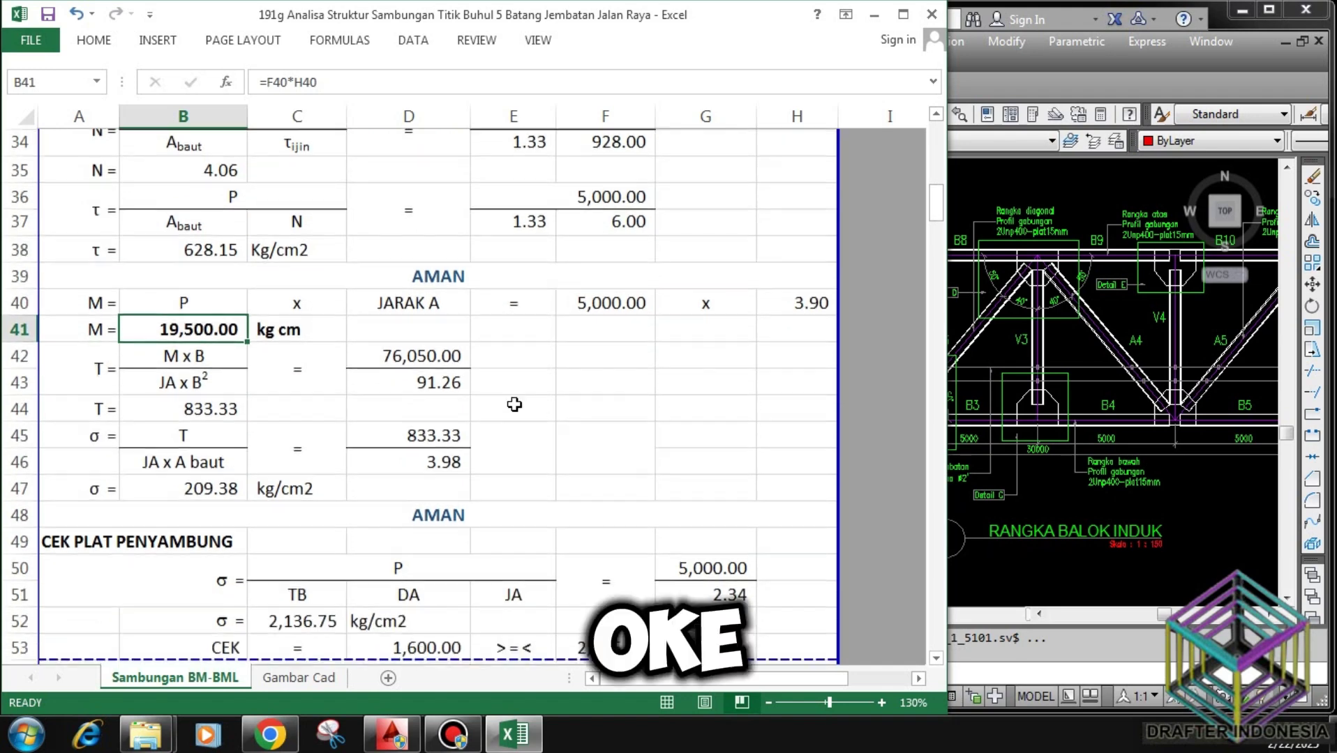
left_click(224, 355)
left_click(202, 382)
left_click(415, 355)
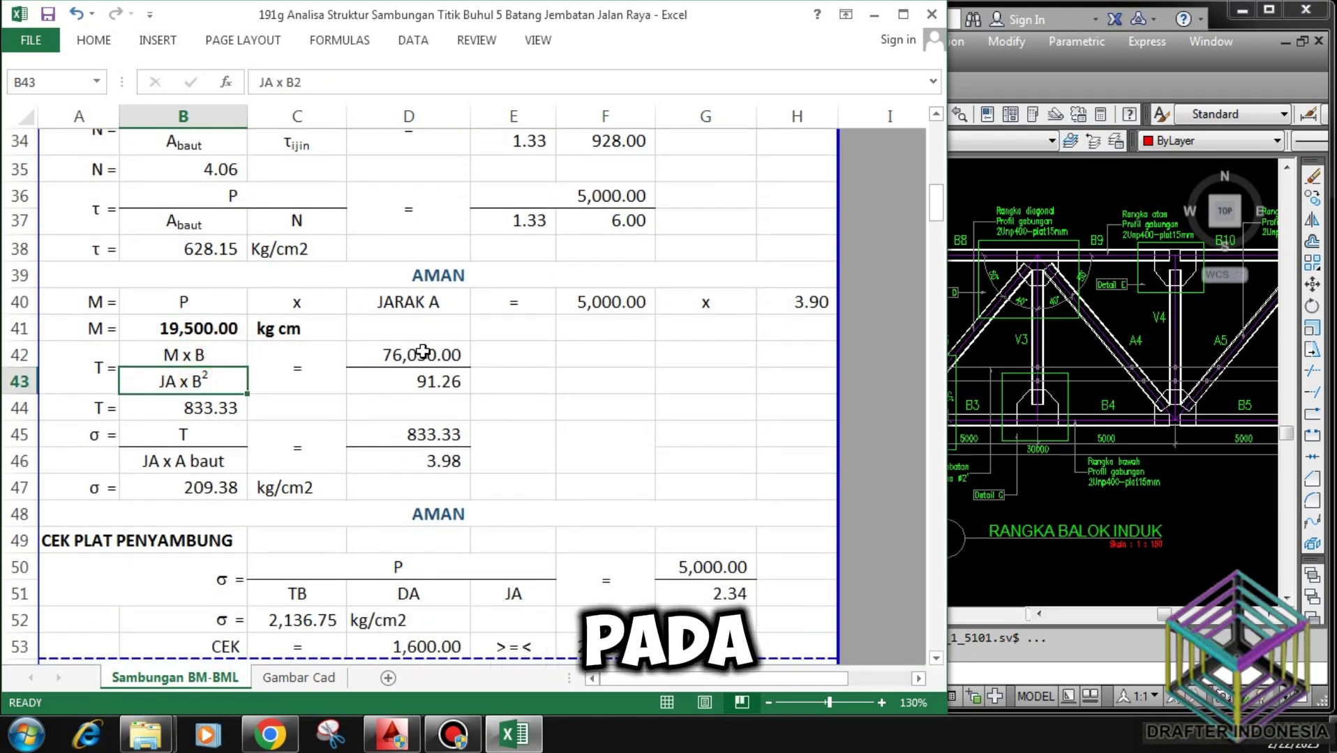
left_click(438, 383)
left_click(220, 411)
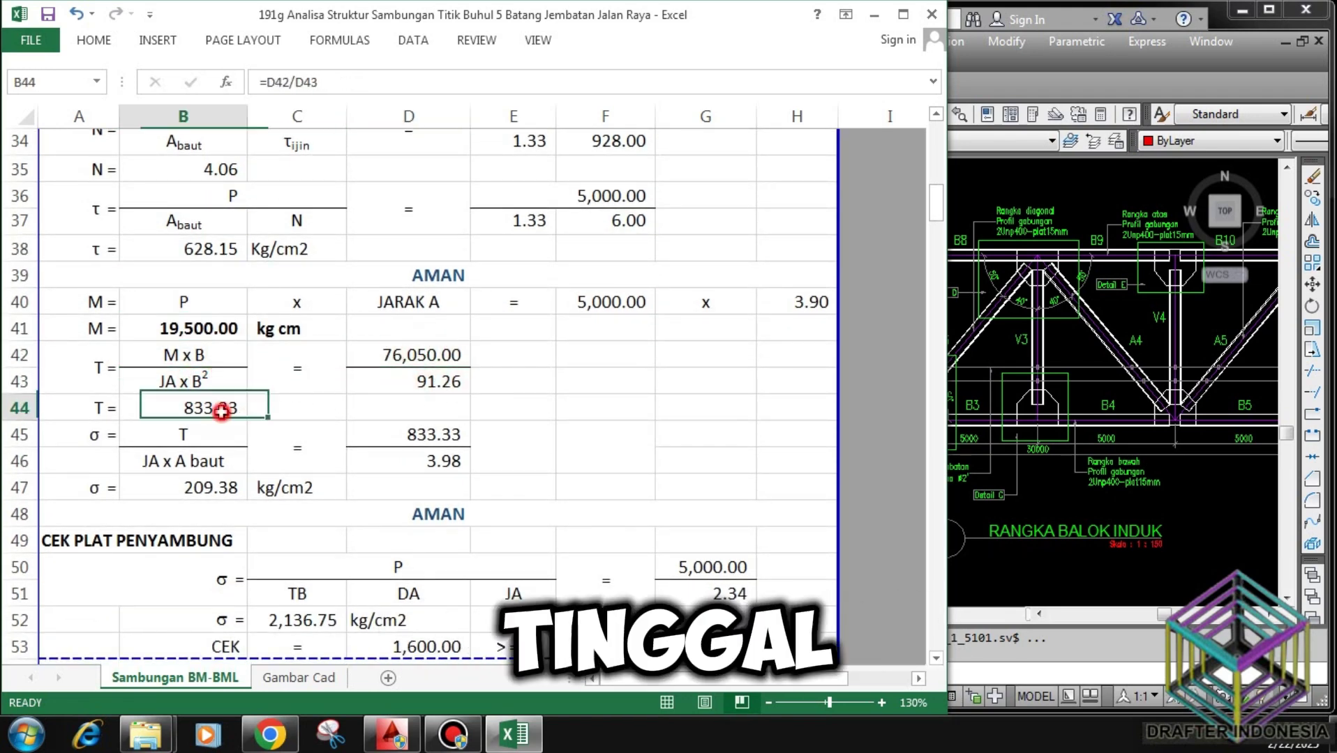
Examine the bolt tensile stress σ calculation in rows 45 to 47 and the safety verdict formula in row 48.
left_click(217, 435)
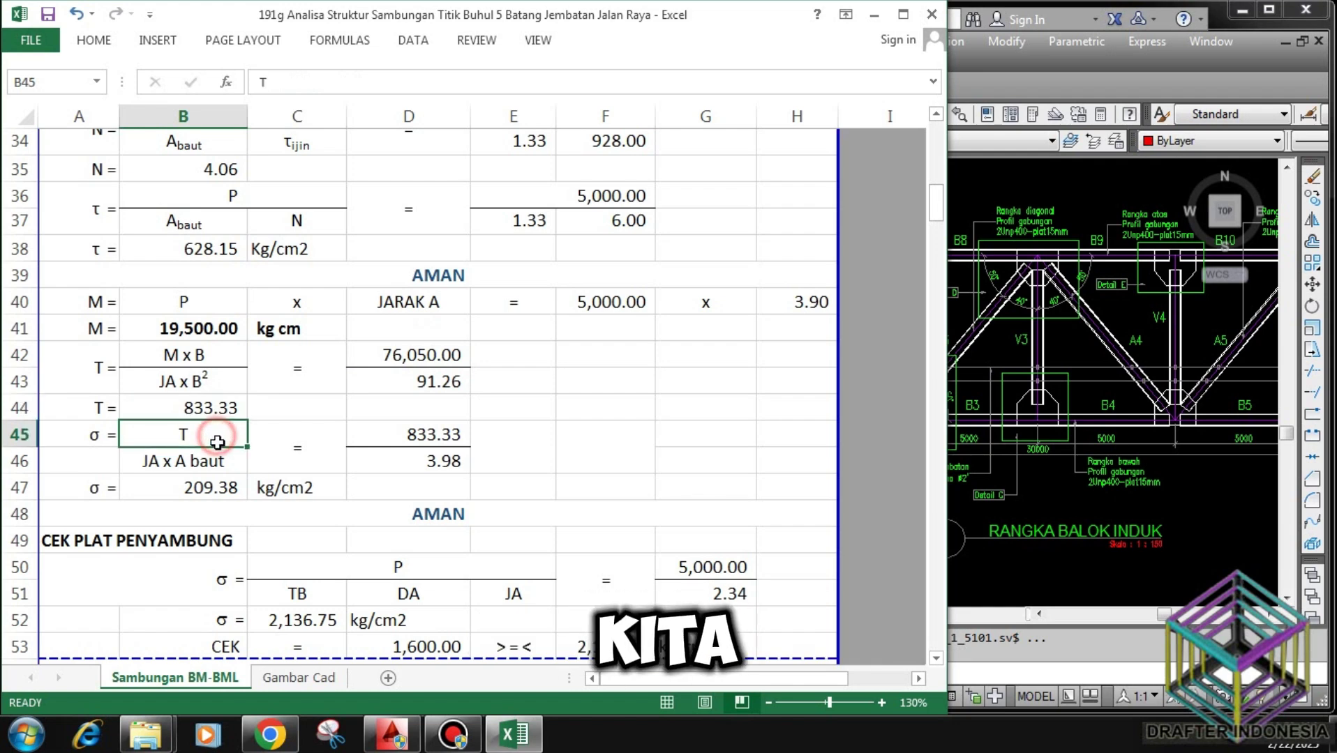
left_click(217, 462)
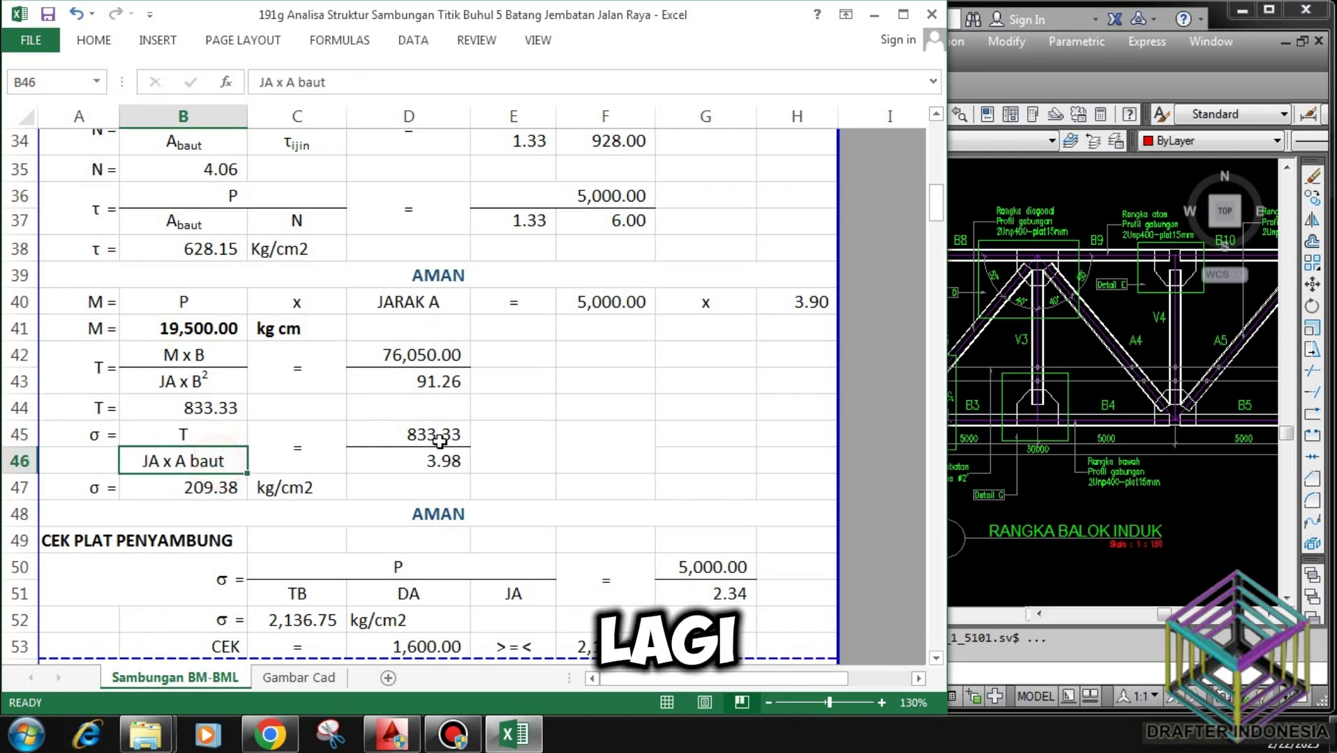
left_click(447, 434)
left_click(445, 460)
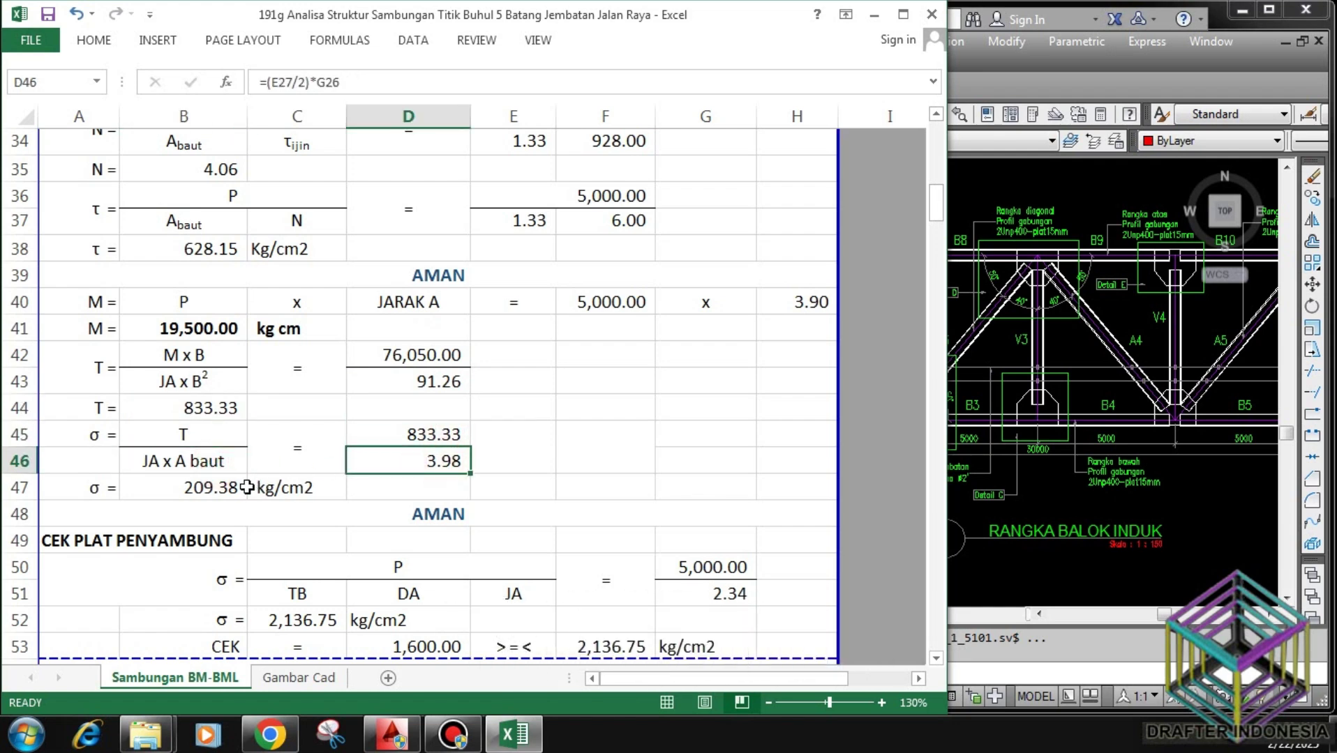
left_click(202, 488)
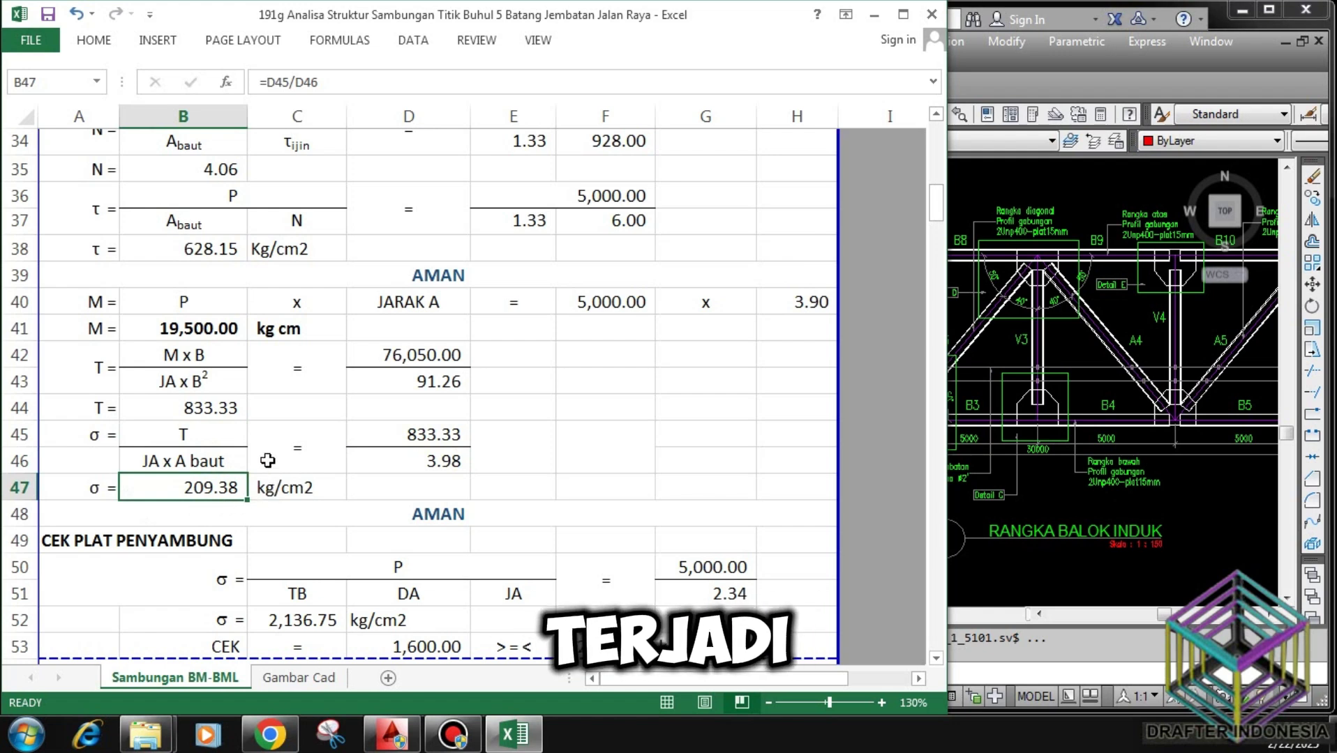
left_click(462, 517)
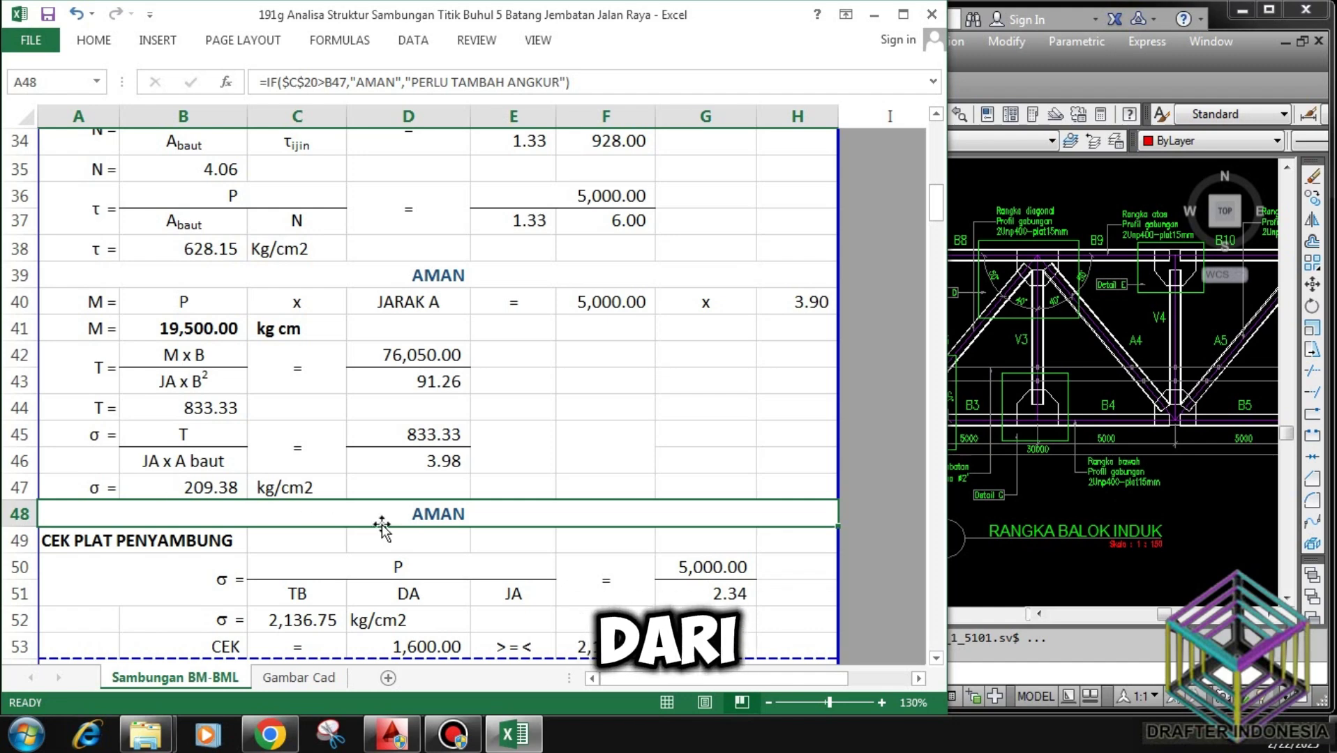
Examine the CEK PLAT PENYAMBUNG stress σ calculation in rows 50 to 52, covering load P, the TB, DA and JA denominator and the result formula.
scroll(538, 393, "down", 3)
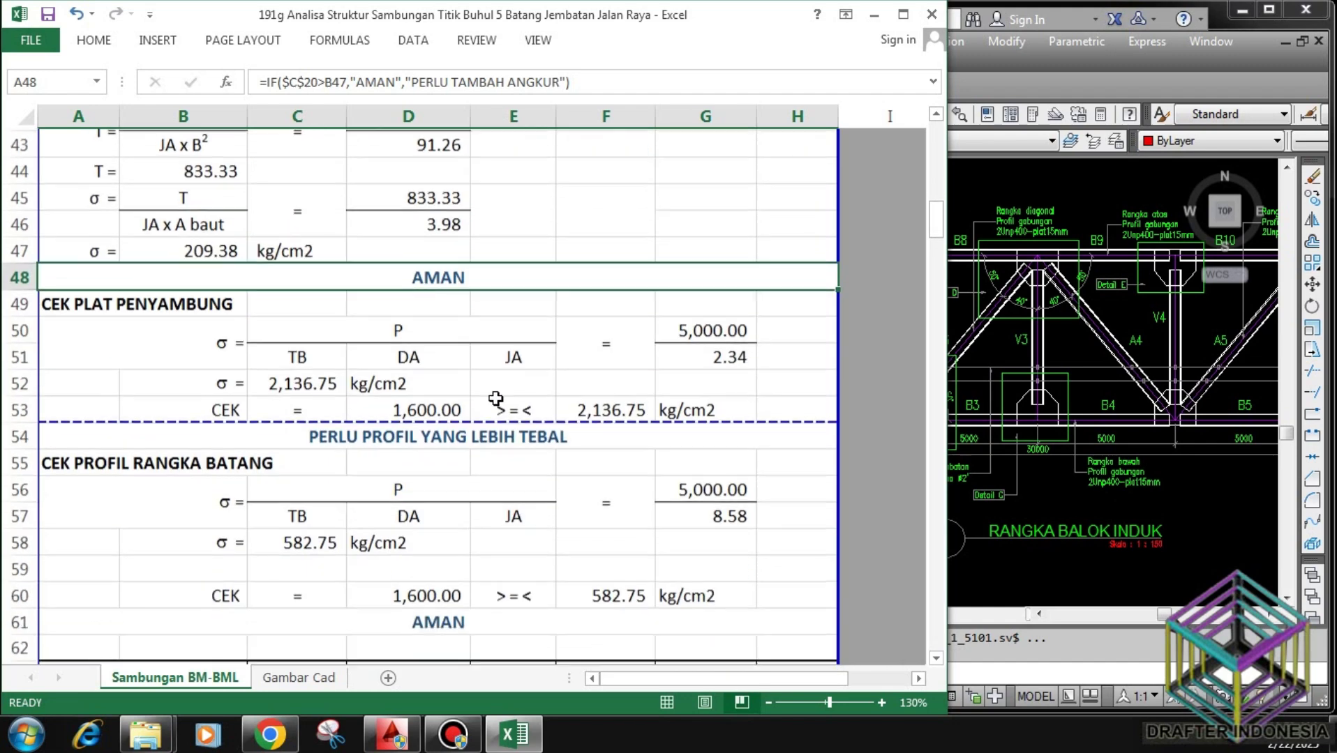
left_click(92, 305)
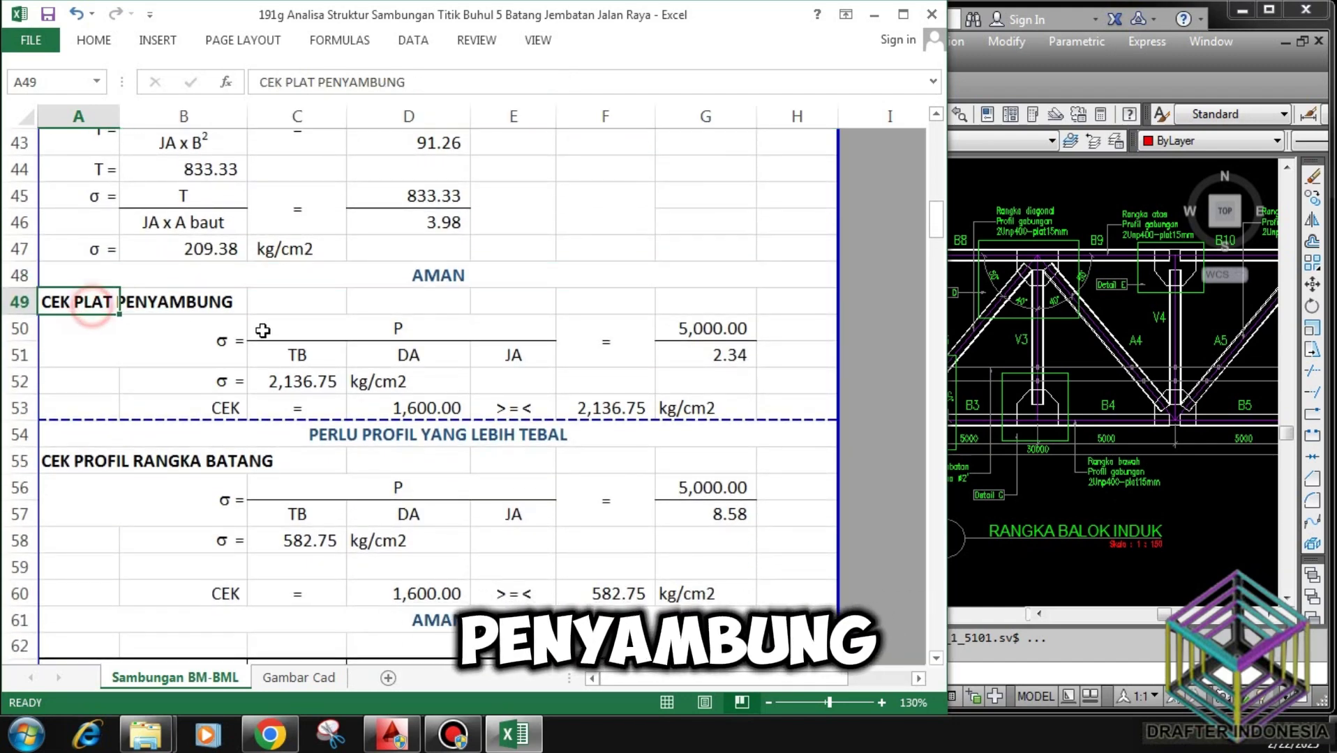
left_click(293, 336)
left_click(380, 356)
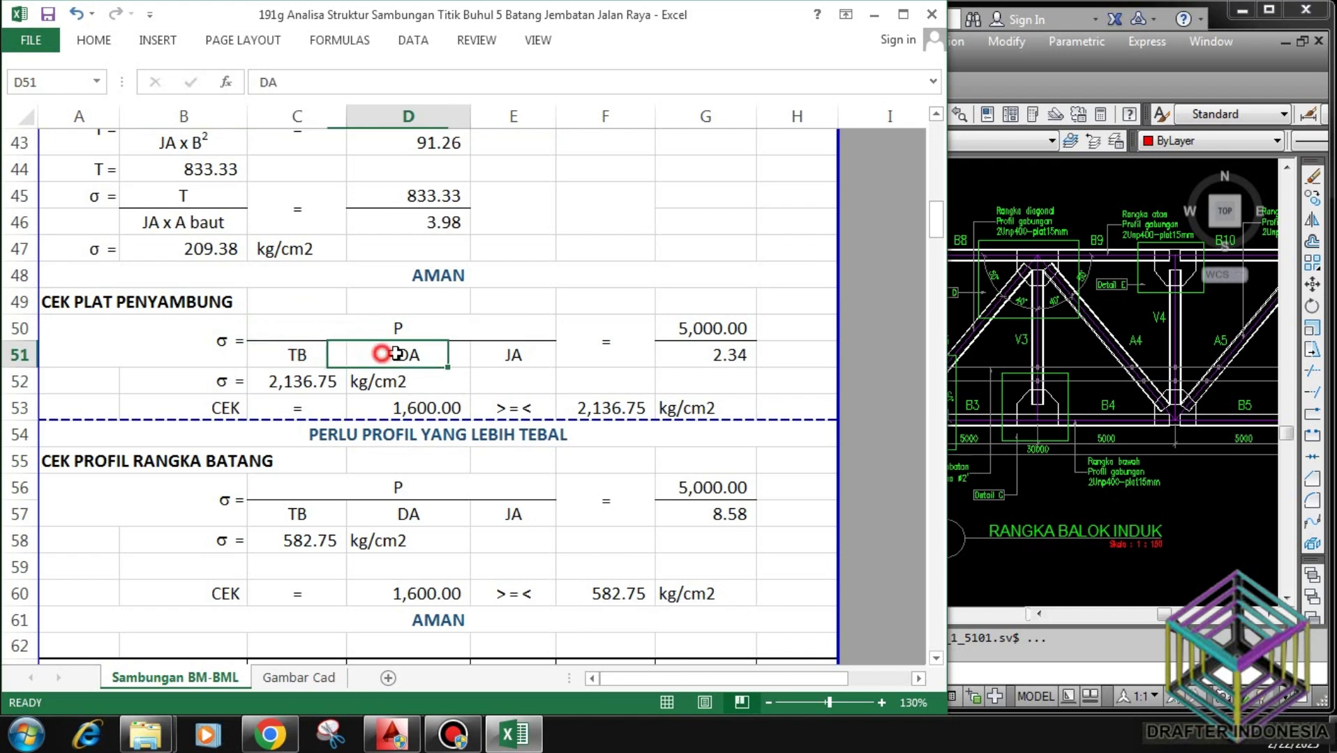
left_click(495, 357)
left_click(706, 331)
left_click(715, 355)
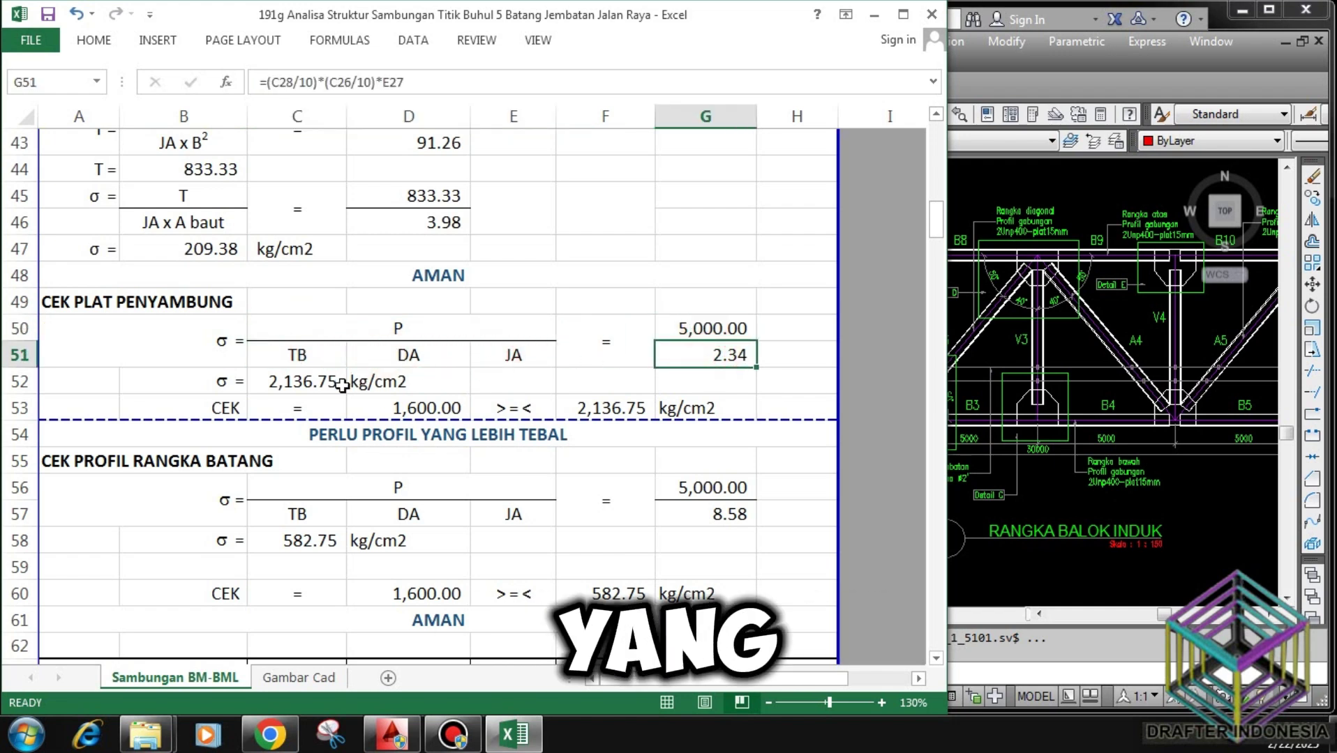
left_click(321, 382)
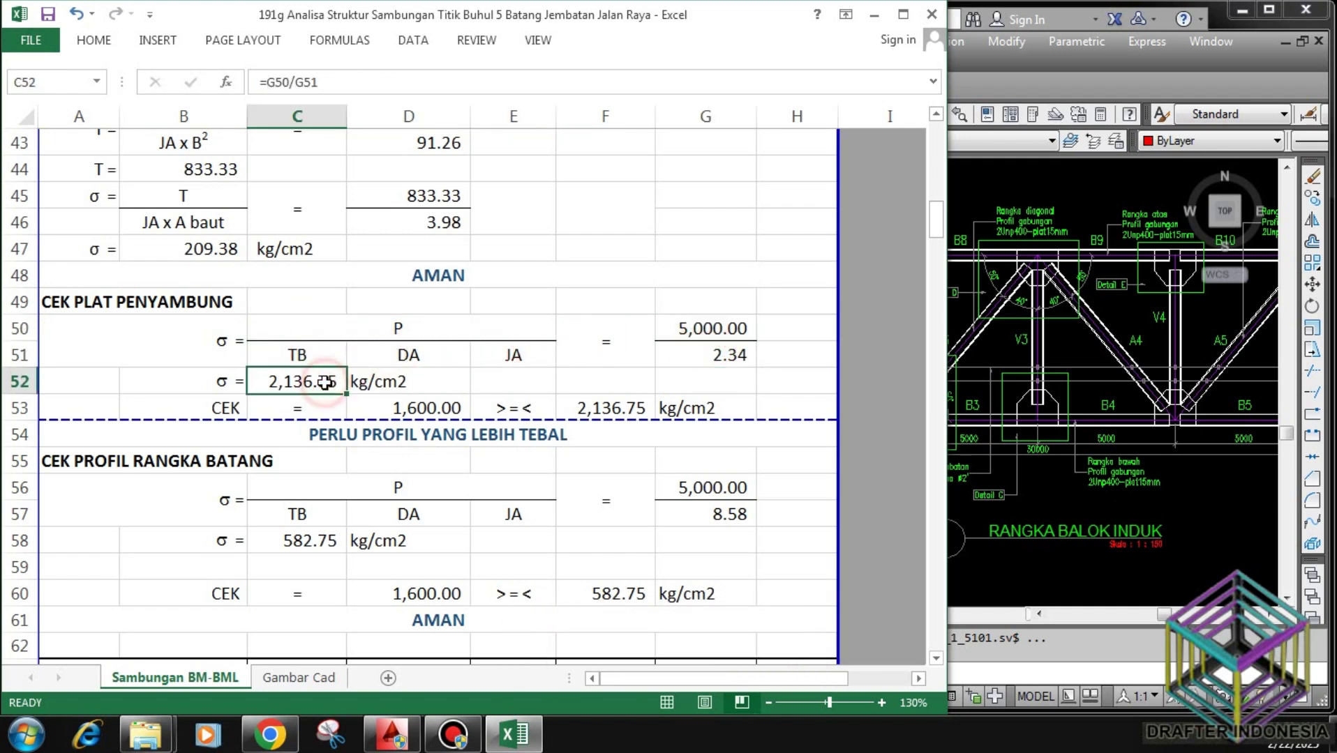
Examine the row 53 comparison of allowable steel stress with actual plate stress, including the formula behind σ in C52.
left_click(449, 409)
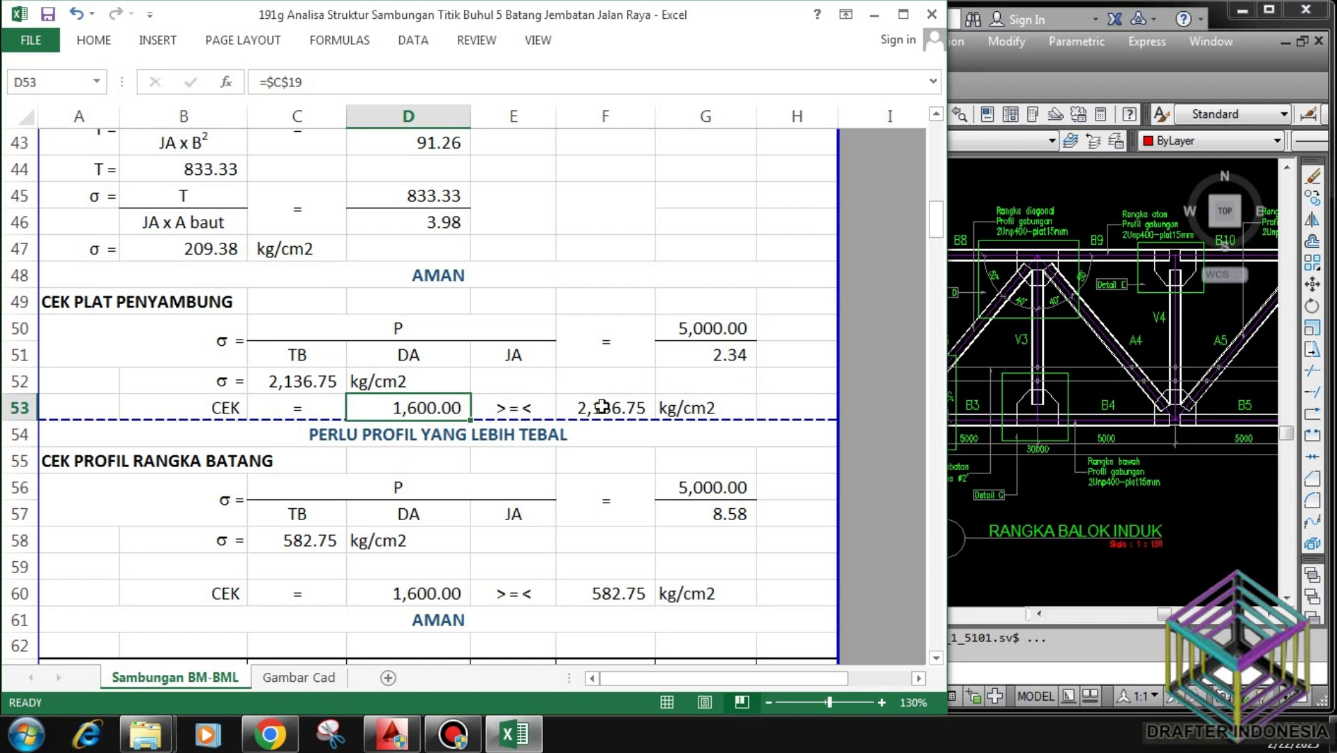
left_click(623, 409)
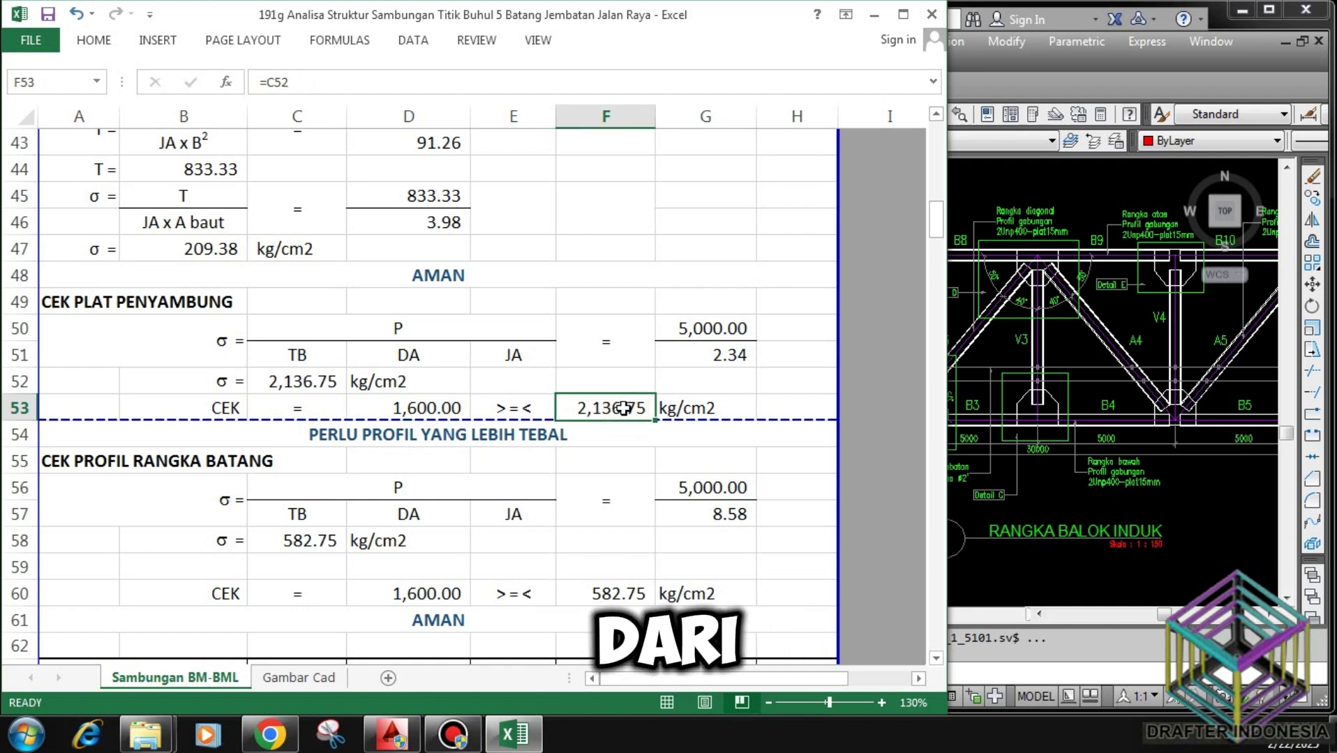
left_click(427, 408)
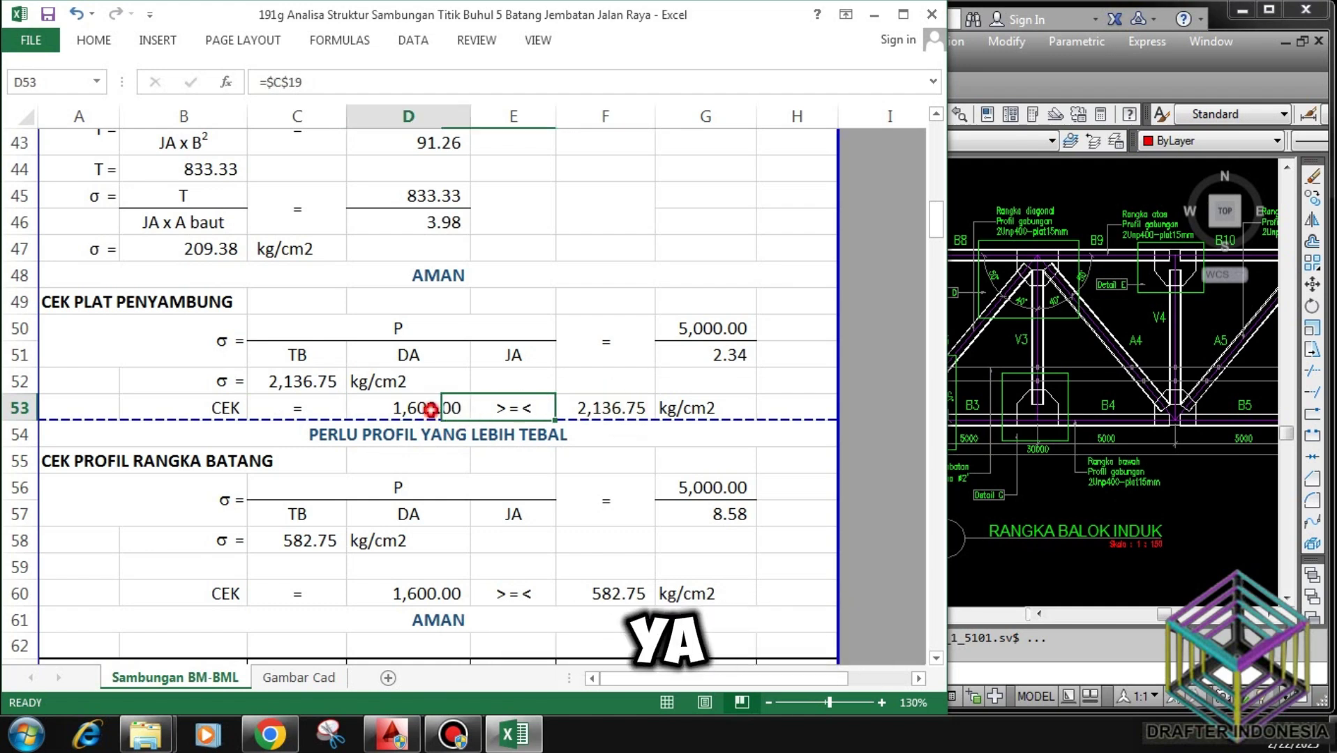
double_click(311, 381)
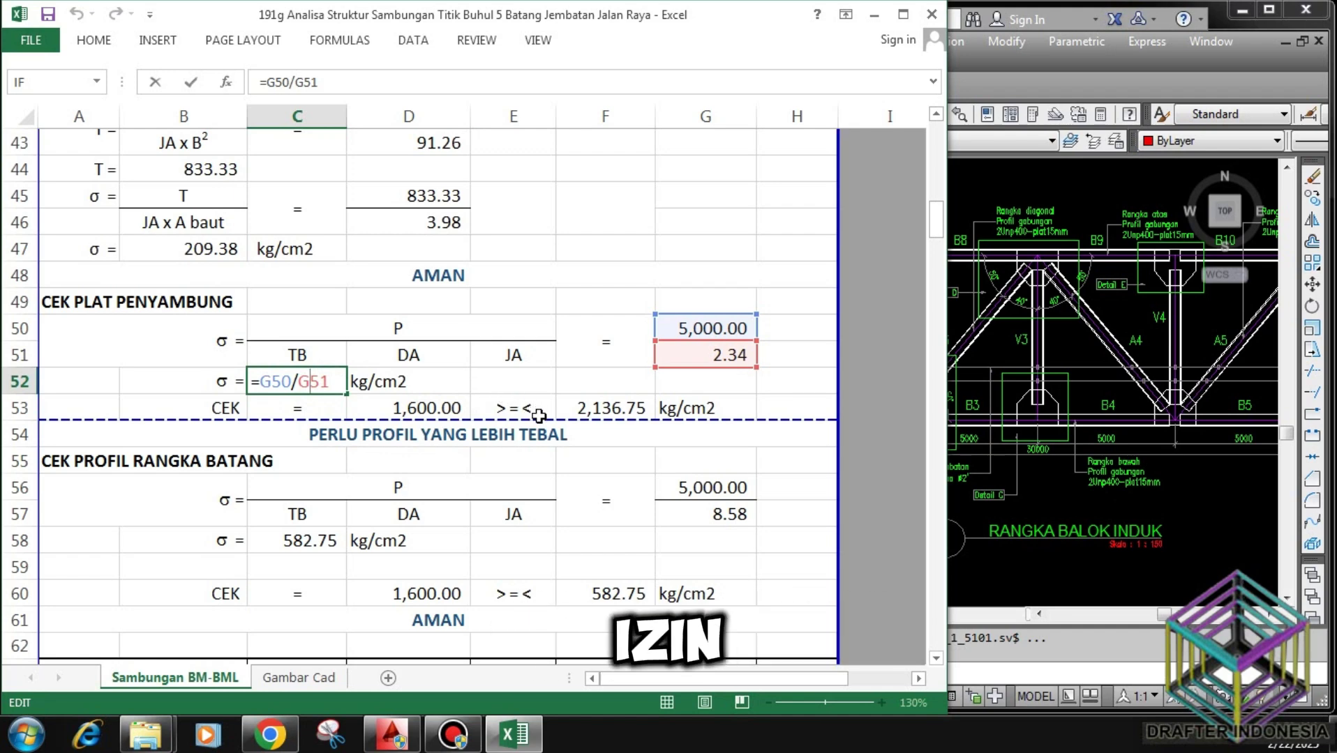
key("Escape")
Trace the denominator formula in G51 to its plate thickness, bolt size and bolt count cells, and inspect row 54's verdict formula.
double_click(707, 359)
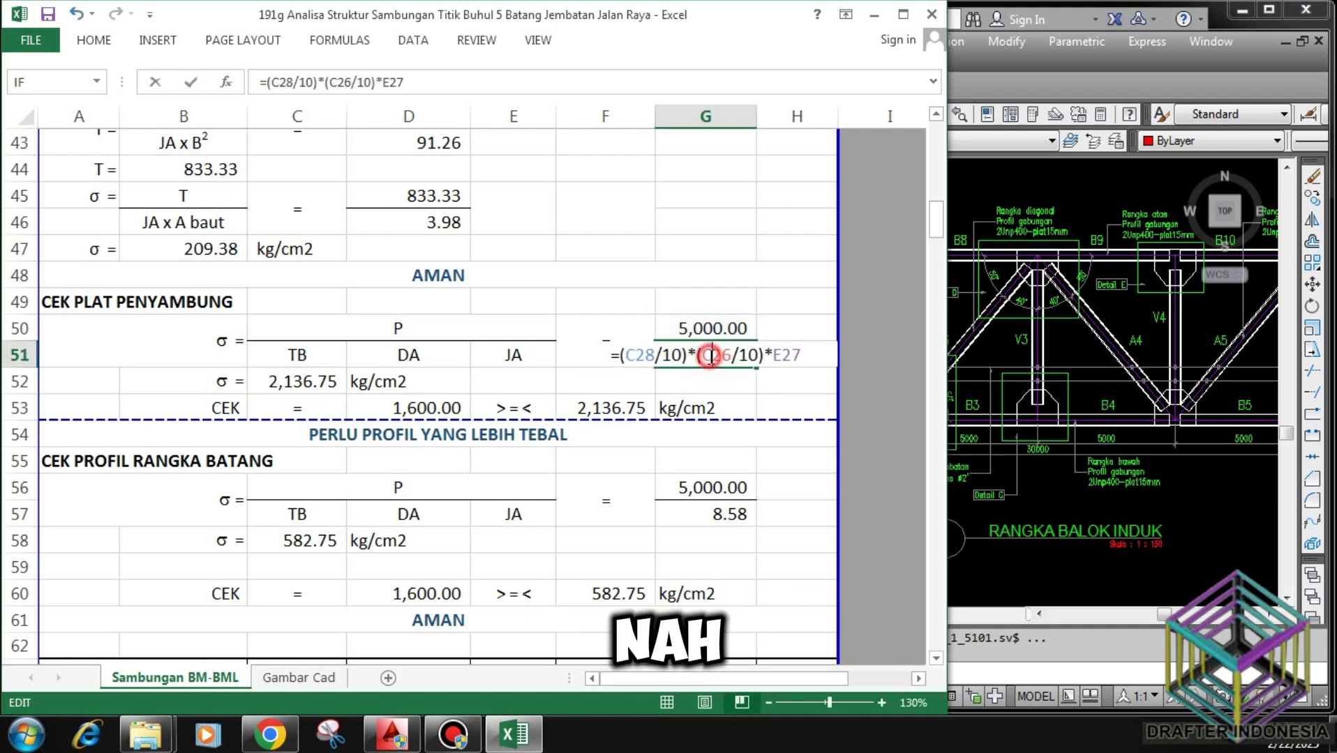
scroll(700, 303, "up", 10)
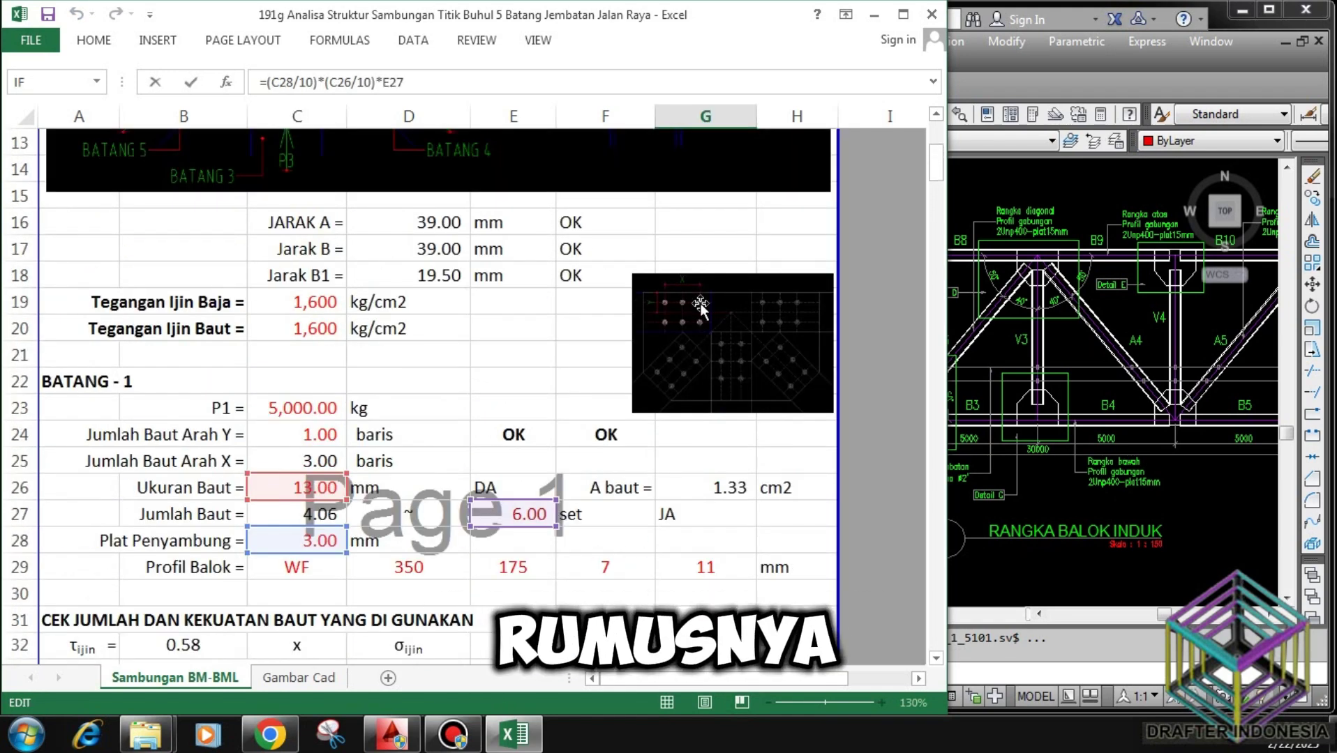
scroll(550, 339, "down", 6)
scroll(549, 340, "down", 4)
key("Escape")
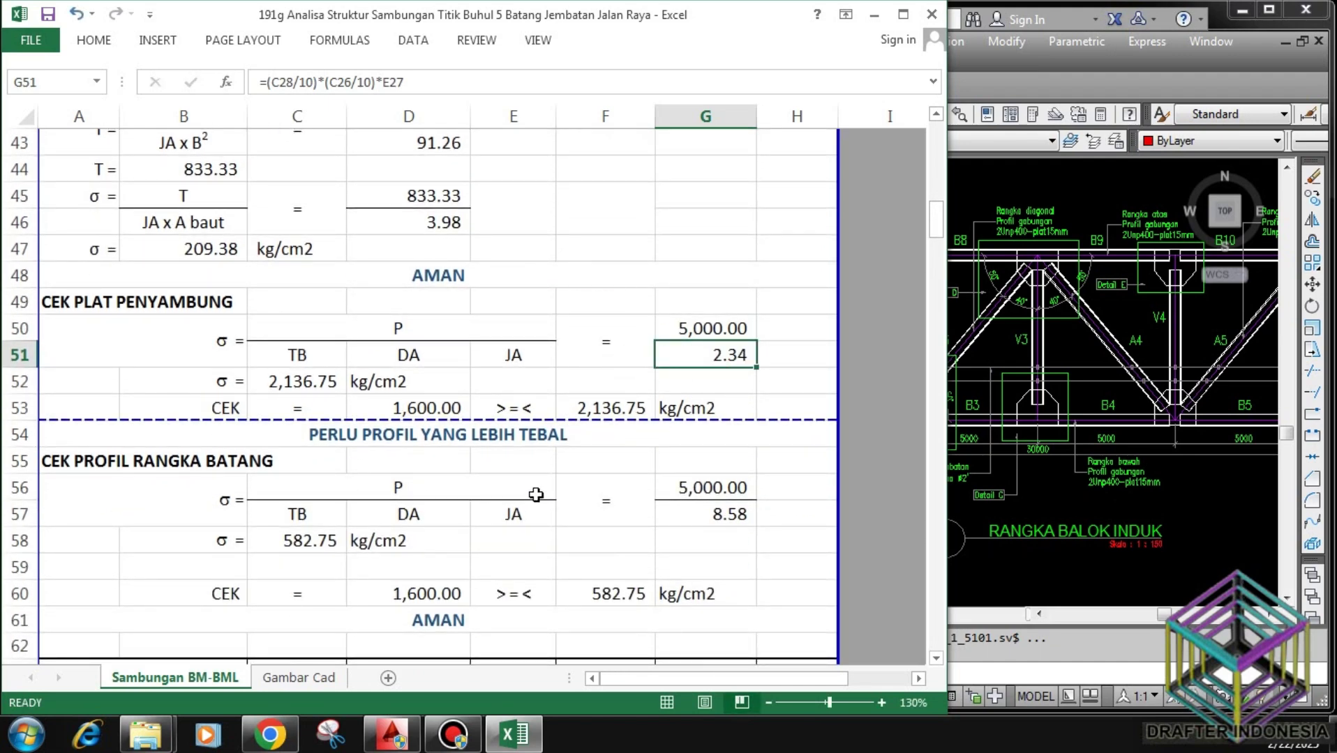
left_click(541, 433)
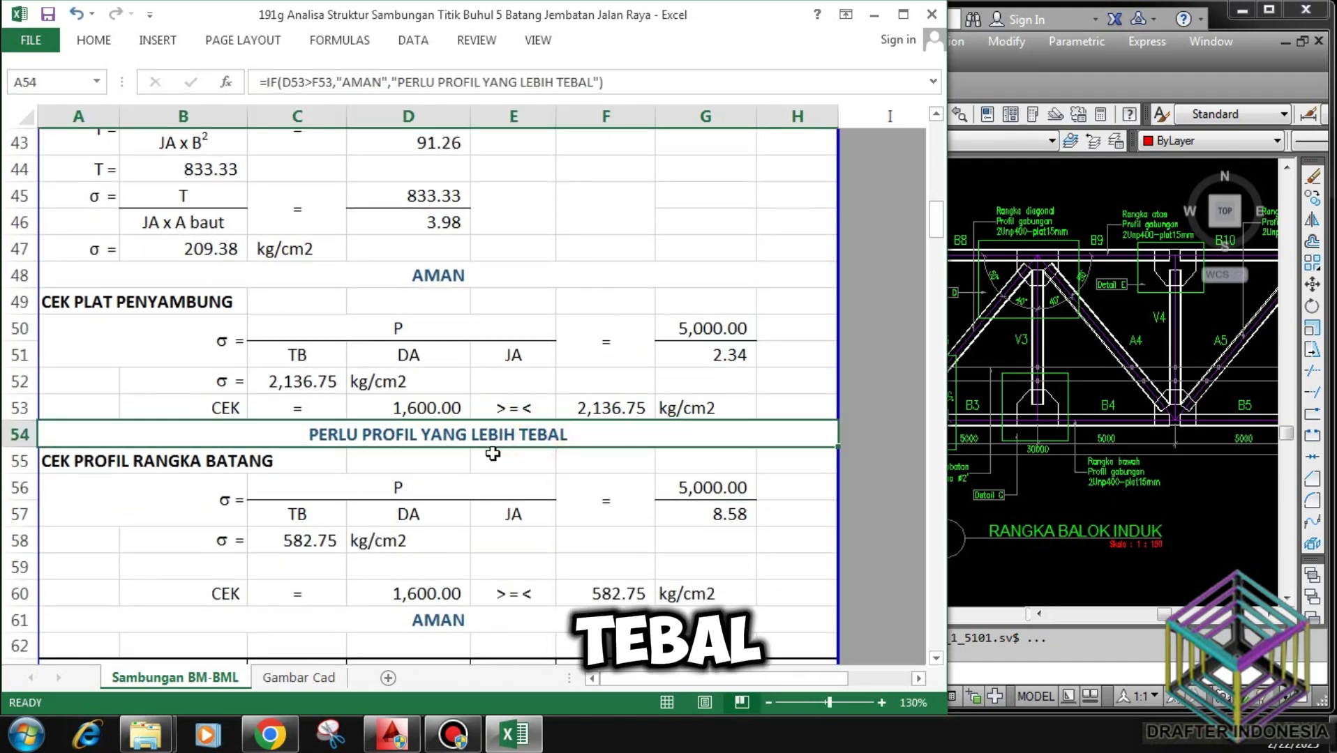
Try a thicker Plat Penyambung for Batang 1 and recheck the connecting plate's stress.
scroll(540, 432, "up", 9)
left_click(315, 461)
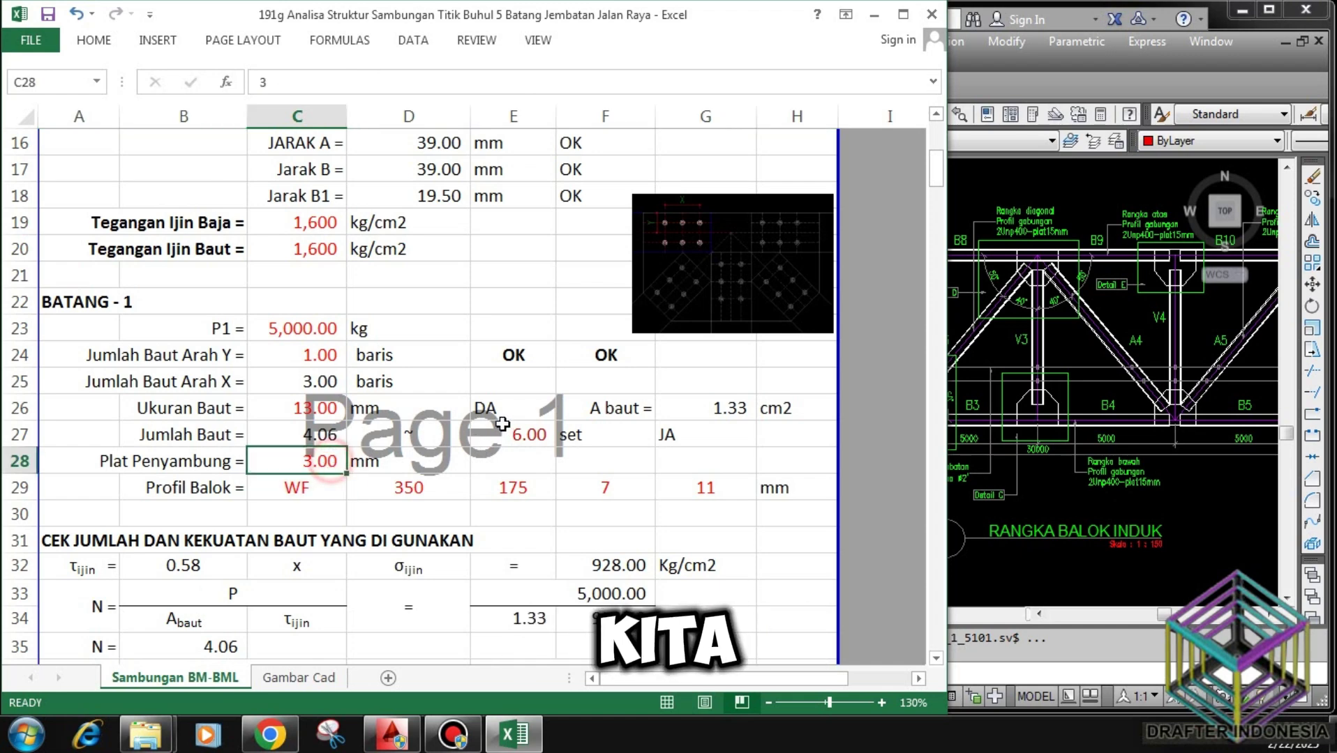
key("Down")
scroll(422, 419, "down", 9)
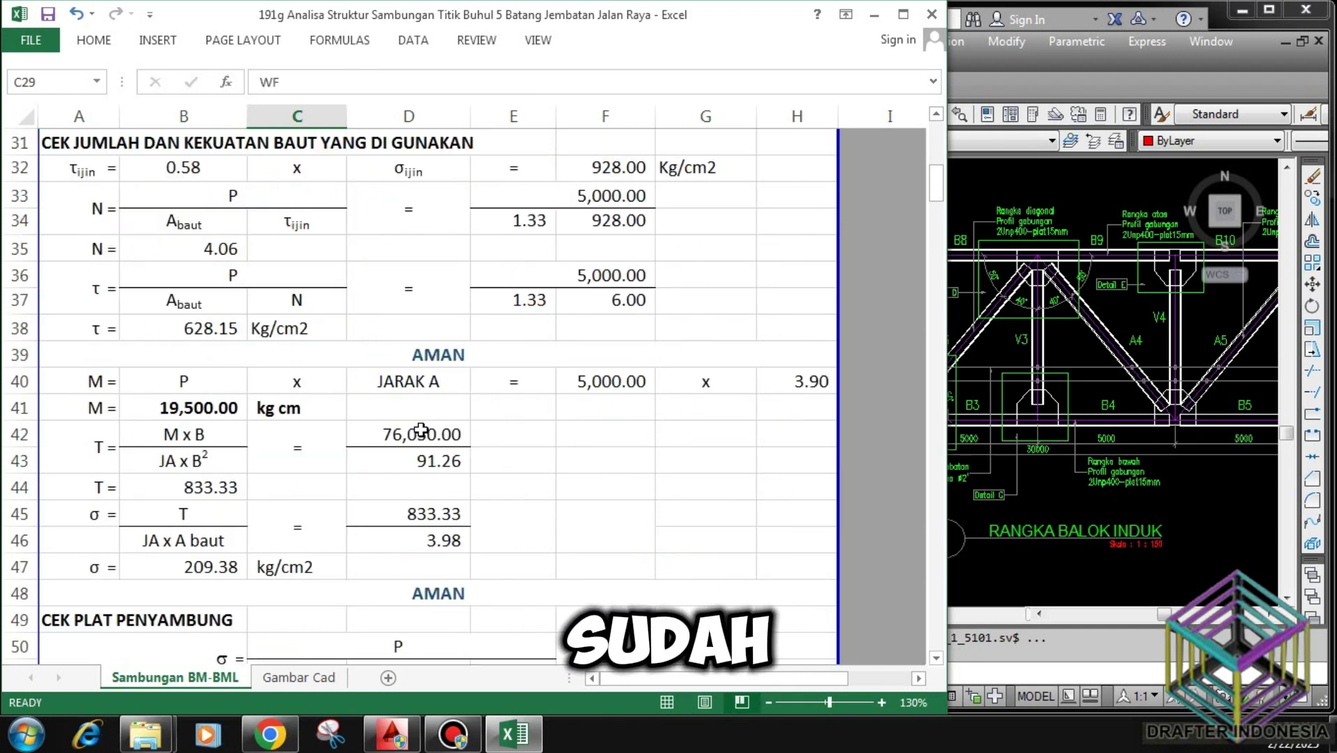
Set Batang 1's Plat Penyambung thickness to 5 mm and recheck the connecting plate verdict in row 54.
scroll(445, 433, "up", 9)
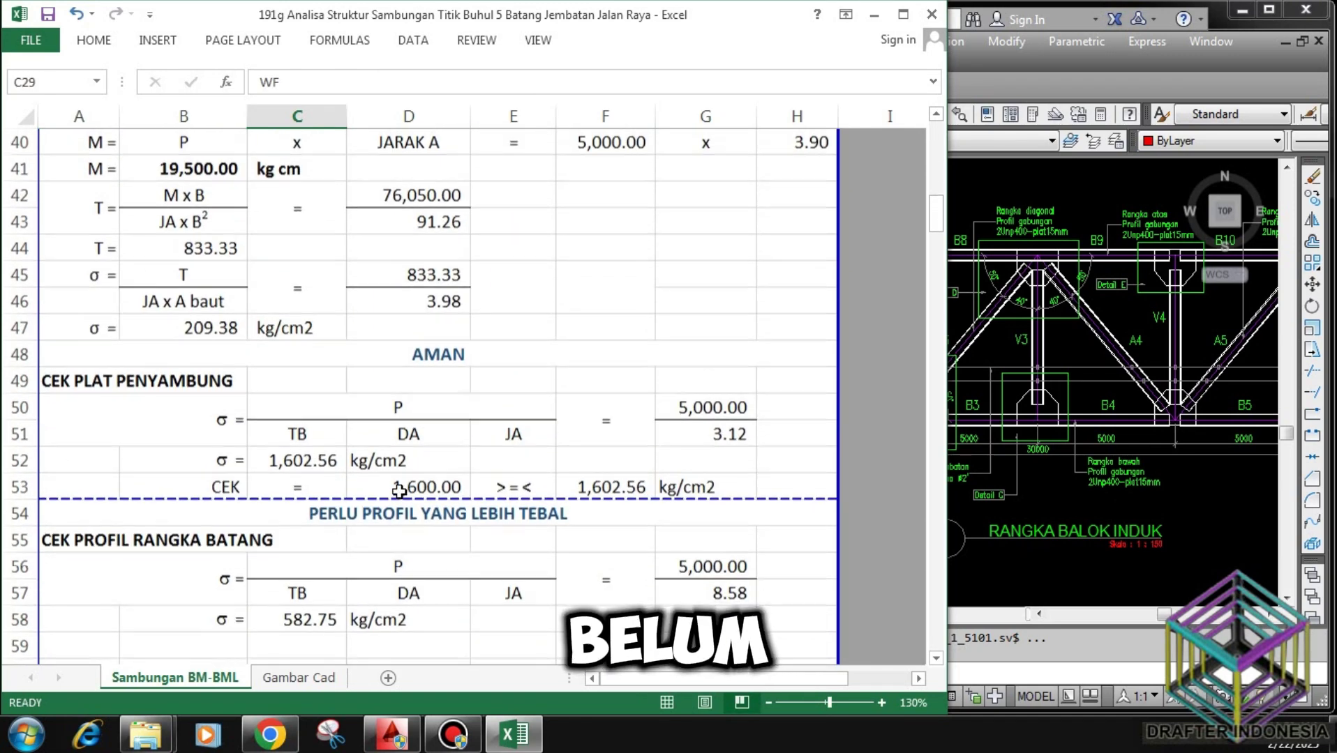
left_click(338, 460)
type("5")
key("Return")
scroll(392, 441, "down", 3)
scroll(392, 442, "down", 6)
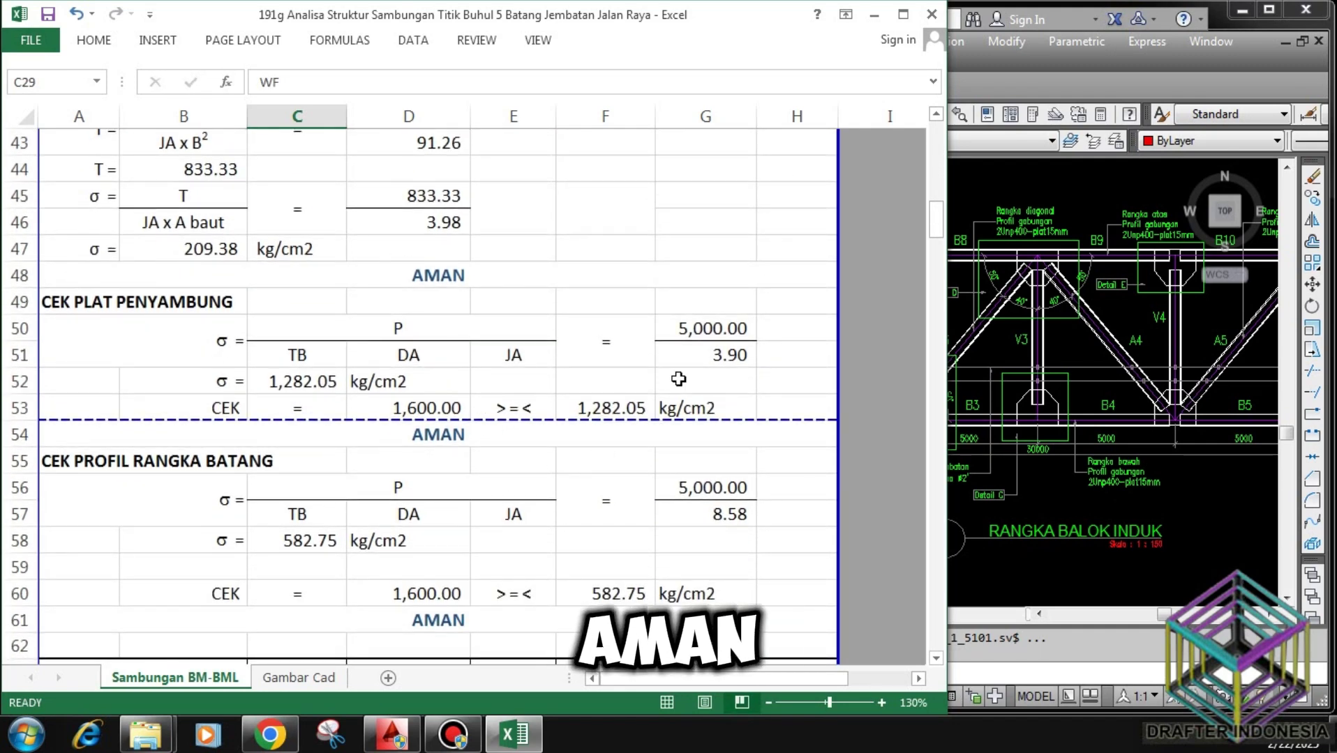
Examine the CEK PROFIL RANGKA BATANG fraction in rows 56 and 57, covering load P and the TB, DA and JA denominator formula.
left_click(94, 459)
left_click(225, 499)
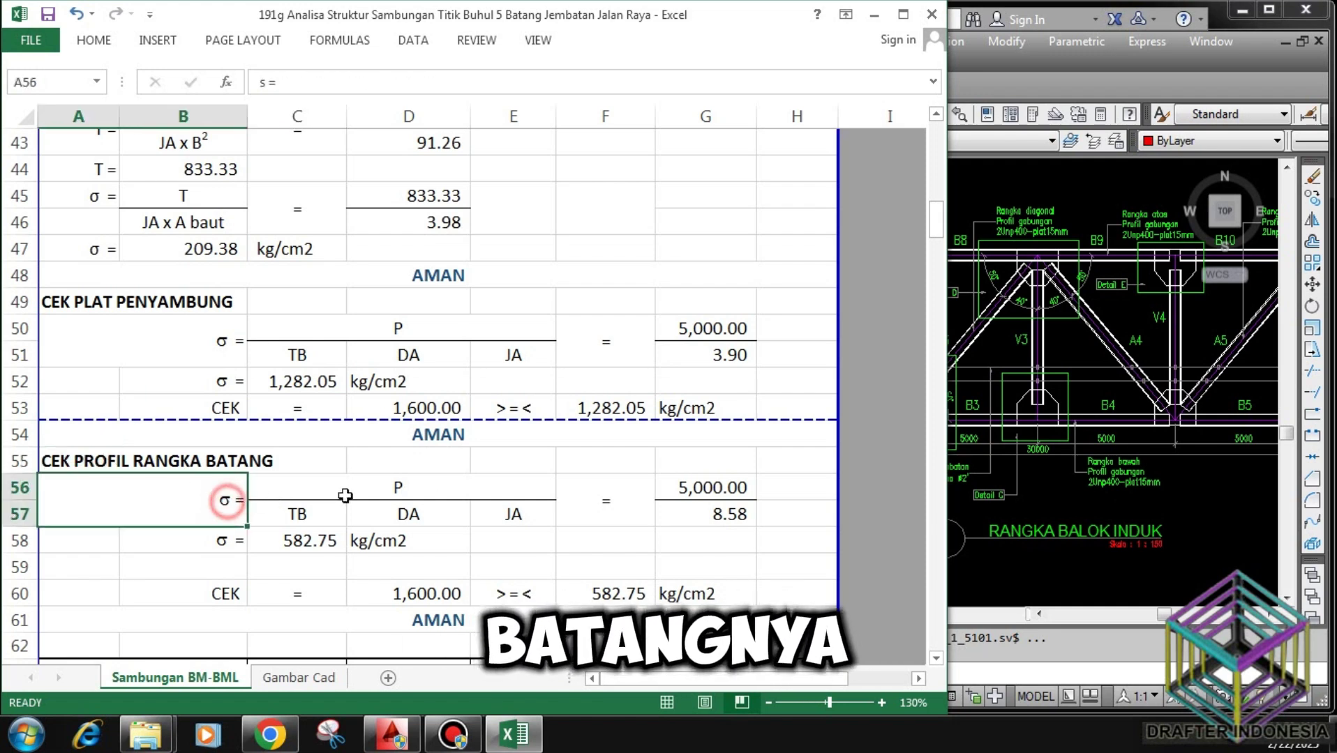
left_click(426, 483)
left_click(307, 510)
left_click(422, 510)
left_click(507, 515)
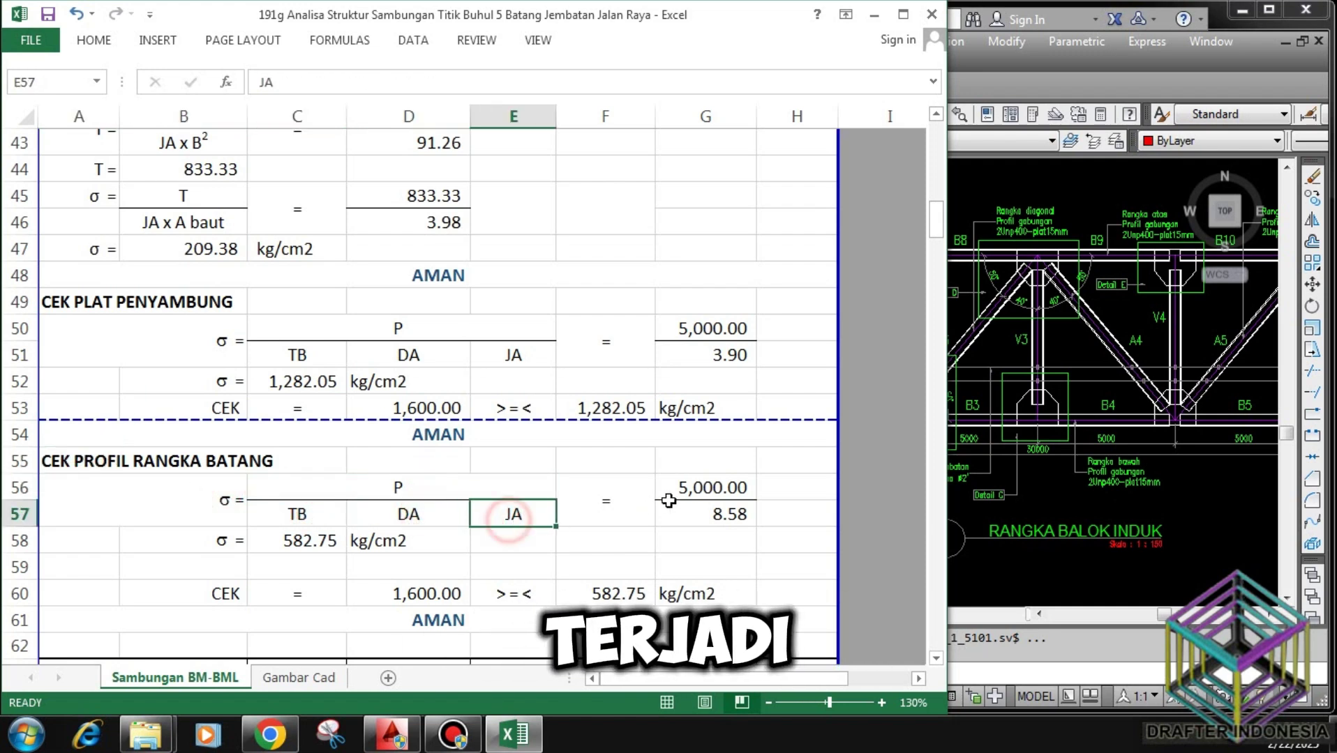
left_click(708, 488)
left_click(705, 515)
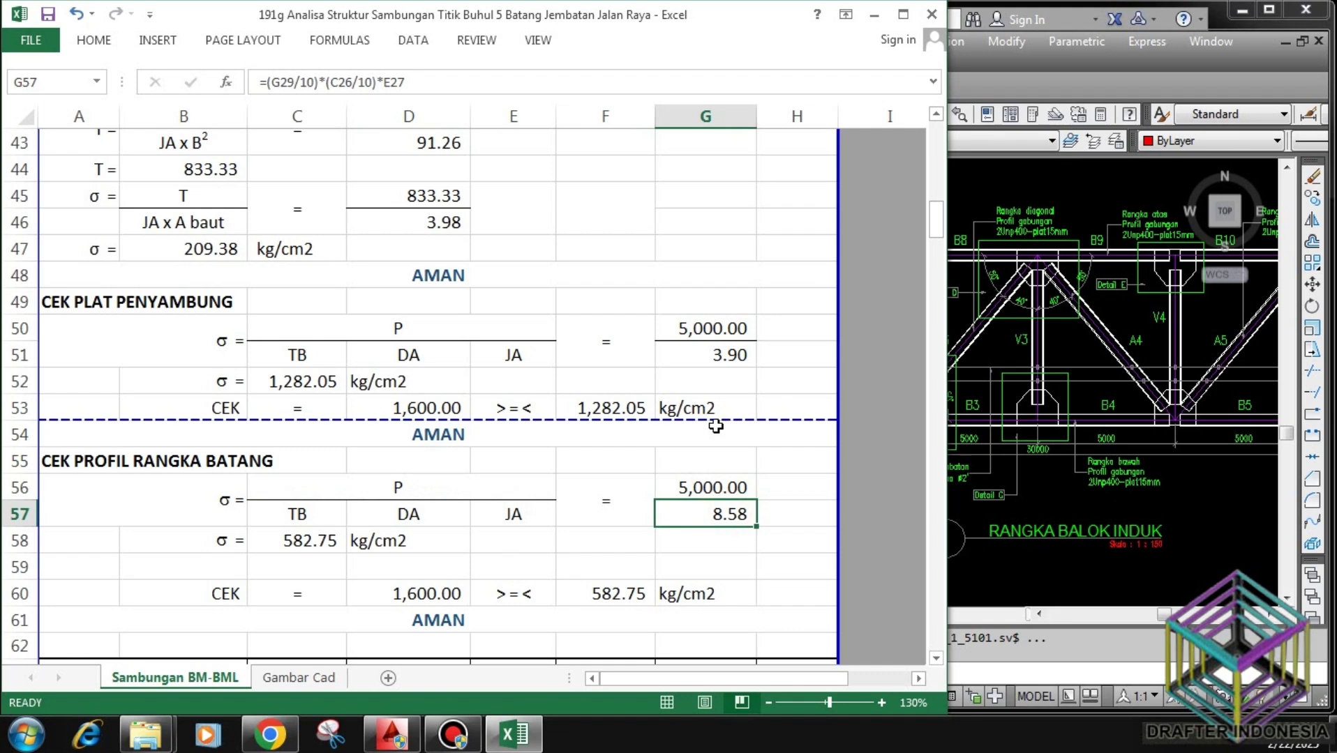
Examine the profile stress result in row 58, its comparison with the allowable stress in row 60 and the verdict formula in row 61.
scroll(715, 427, "down", 2)
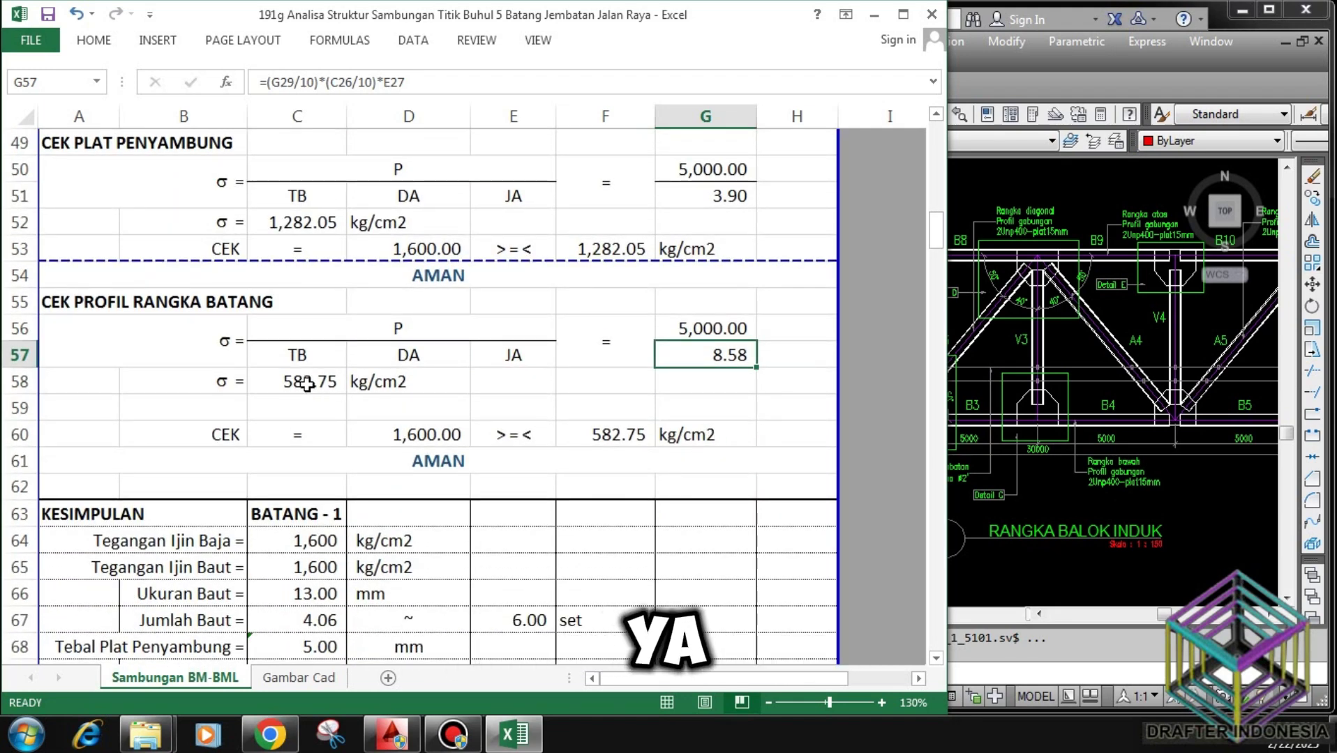
left_click(306, 386)
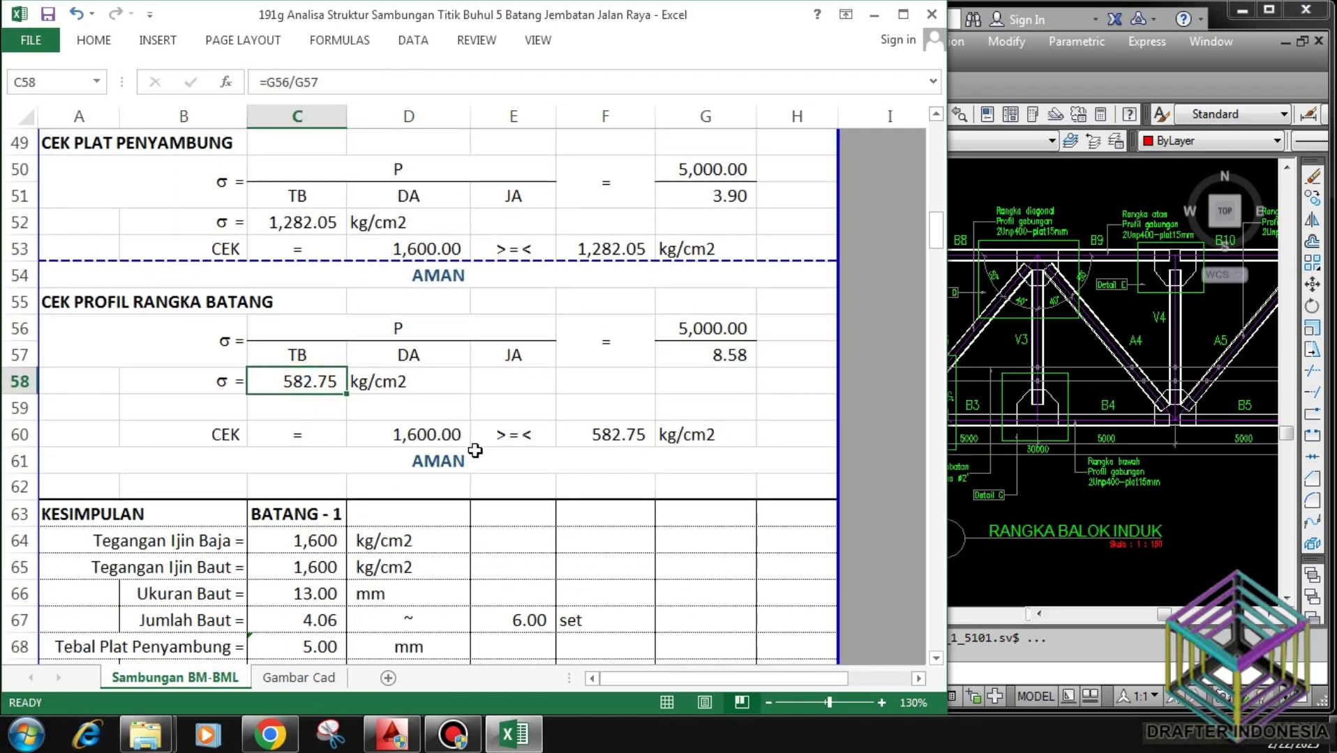
left_click(441, 436)
left_click(617, 434)
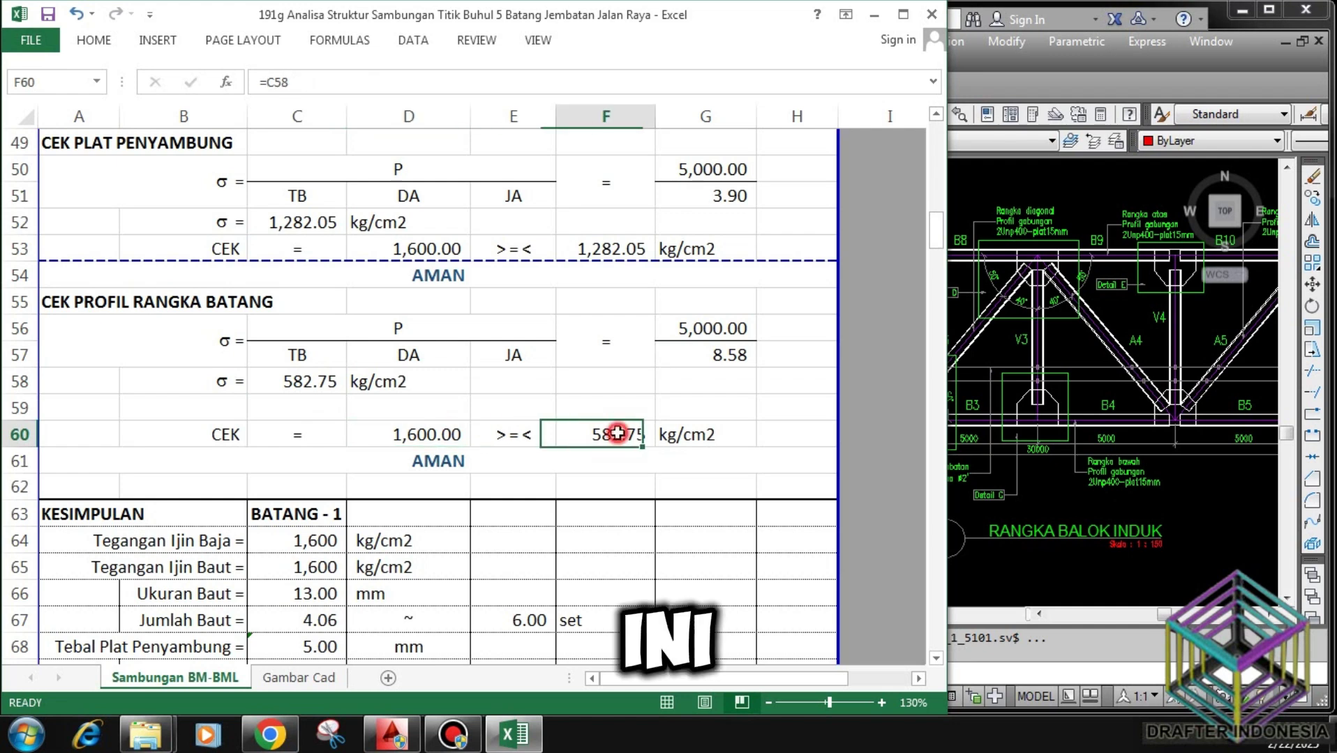
left_click(553, 460)
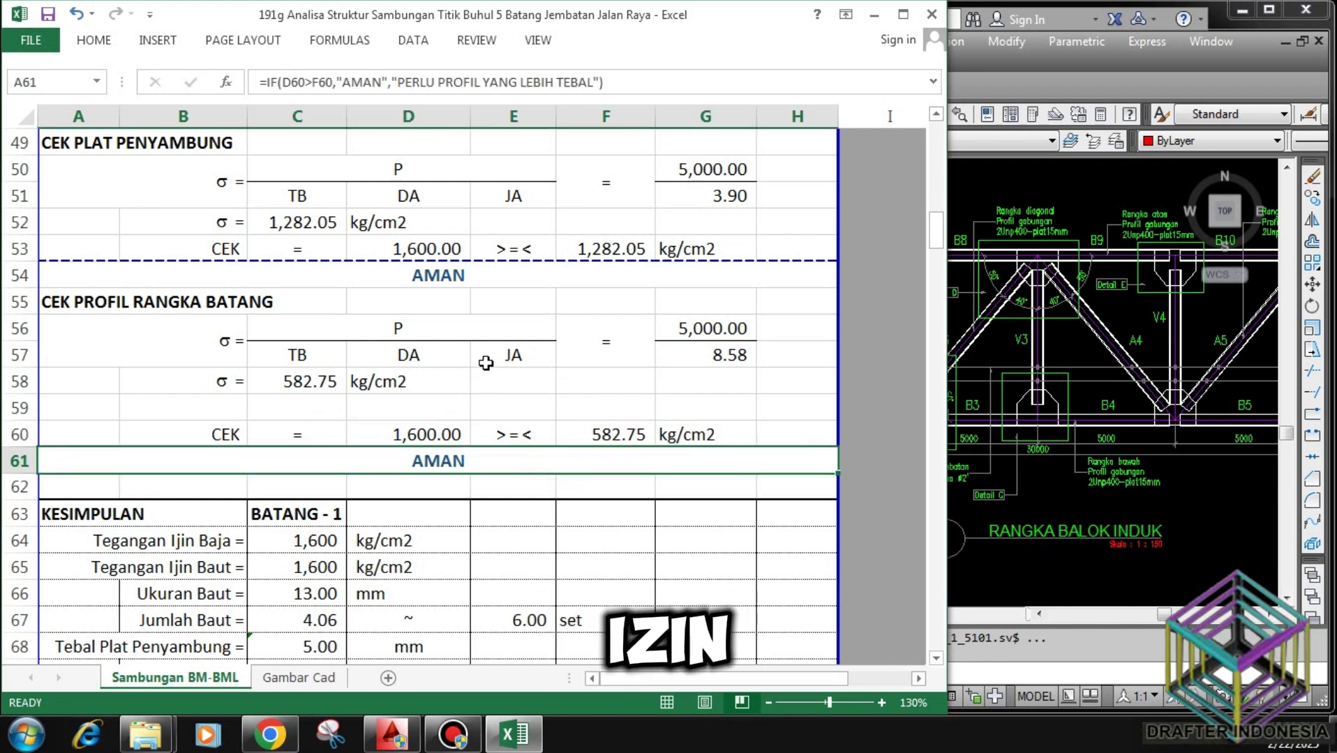
Review the KESIMPULAN table for Batang 1, covering the allowable stresses, bolt size, bolt count and connecting plate thickness in rows 64 to 68.
scroll(336, 348, "down", 3)
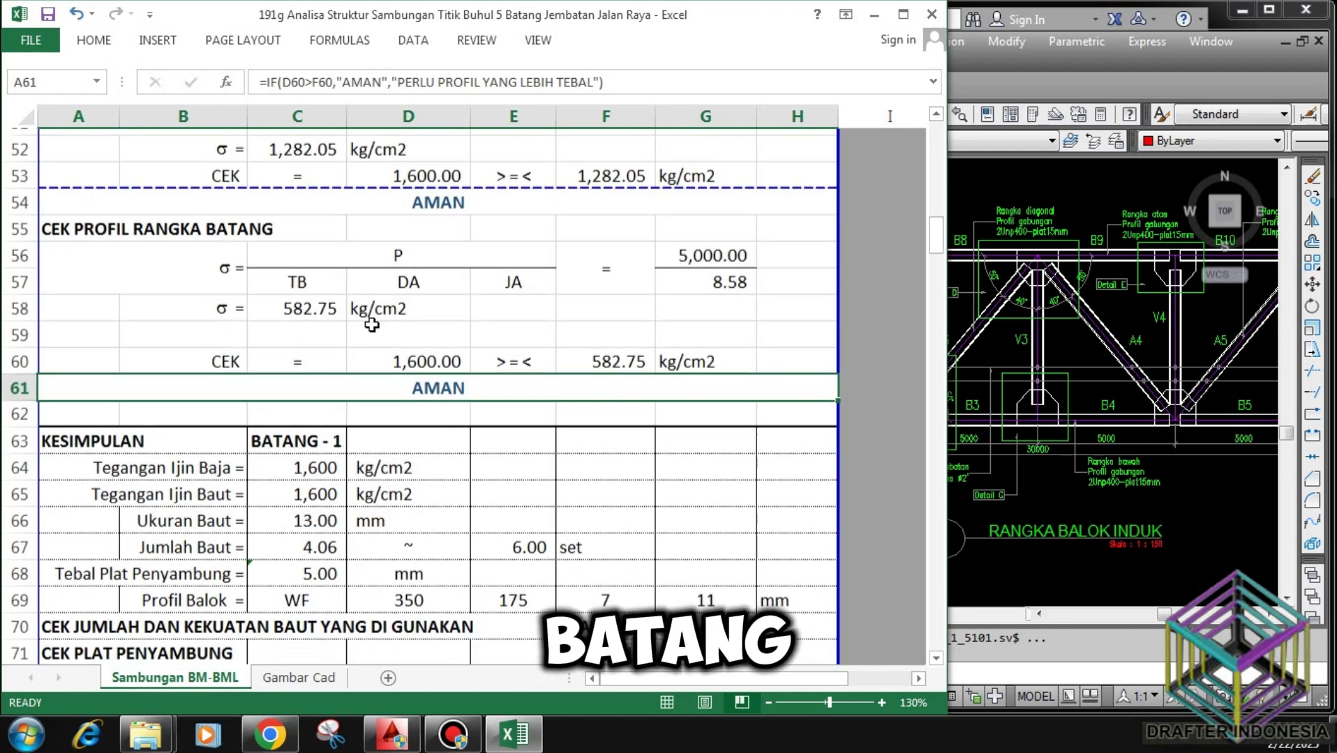
left_click(313, 274)
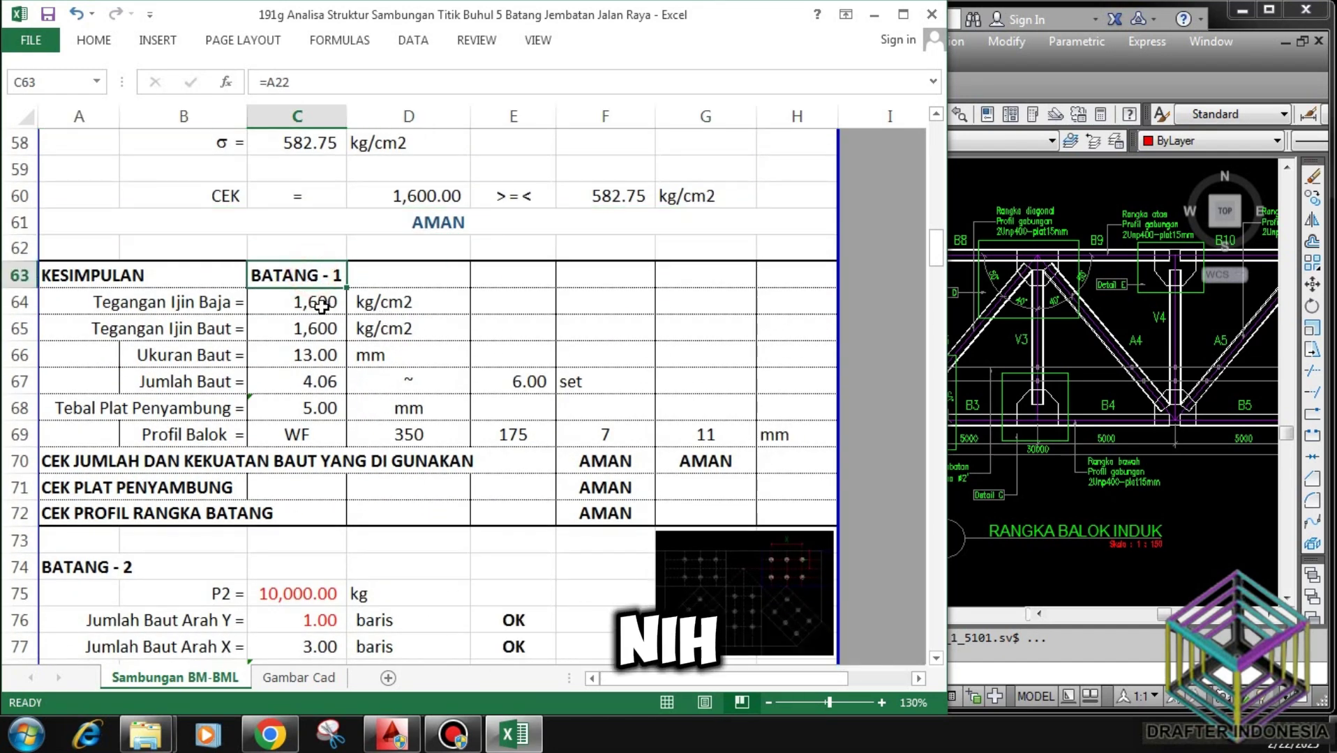
left_click(320, 304)
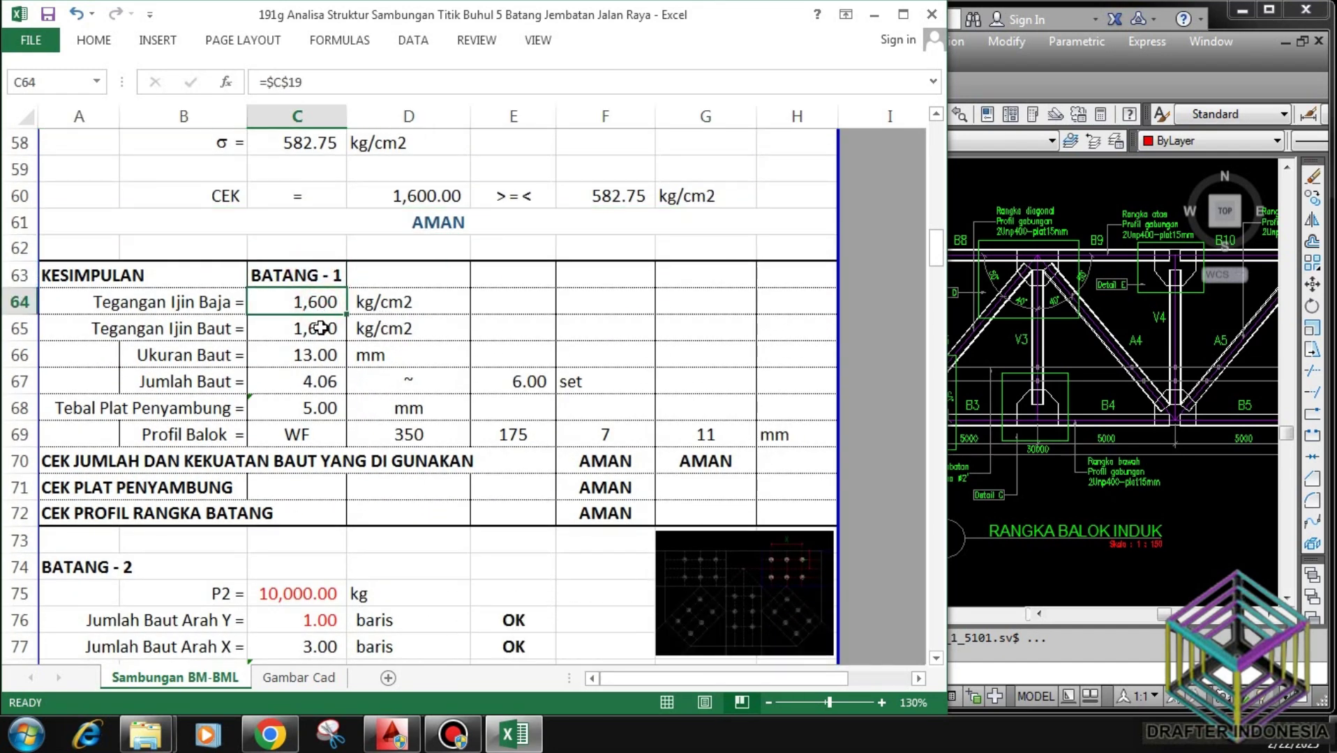
left_click(321, 328)
left_click(320, 352)
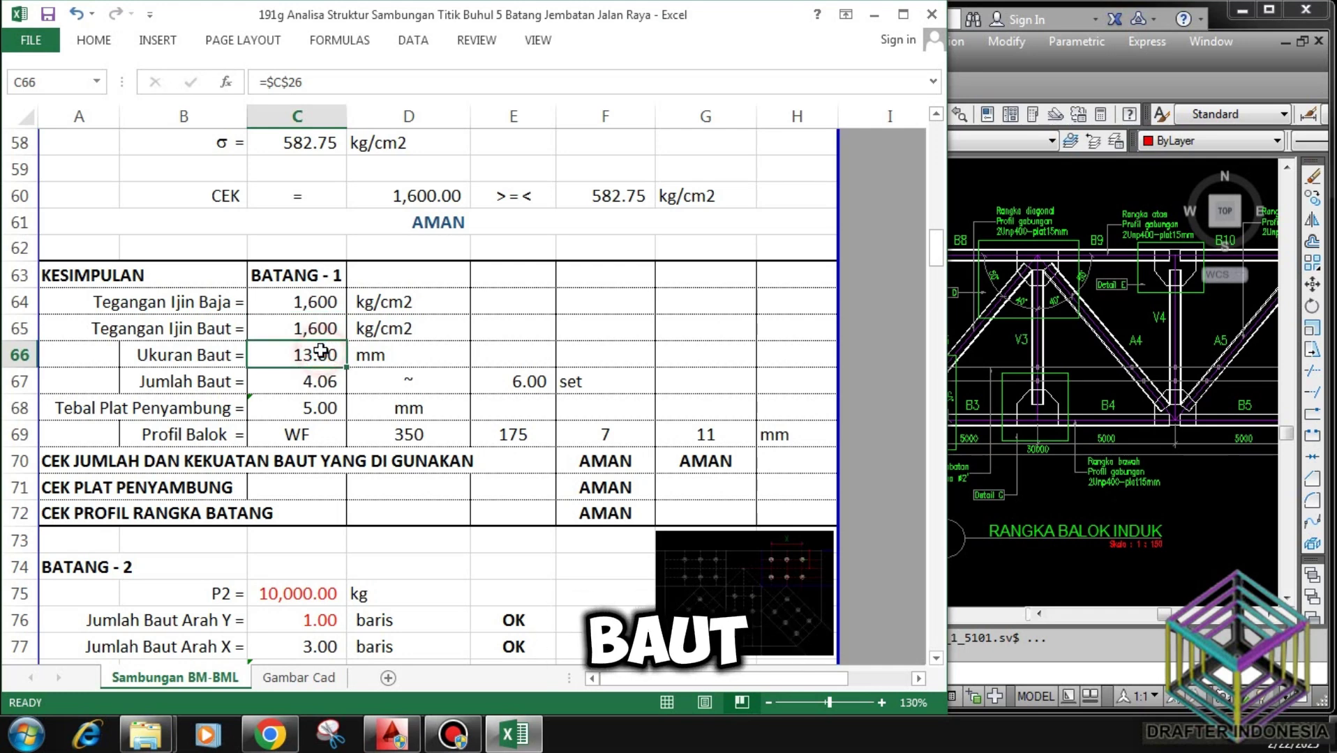
left_click(320, 381)
left_click(530, 382)
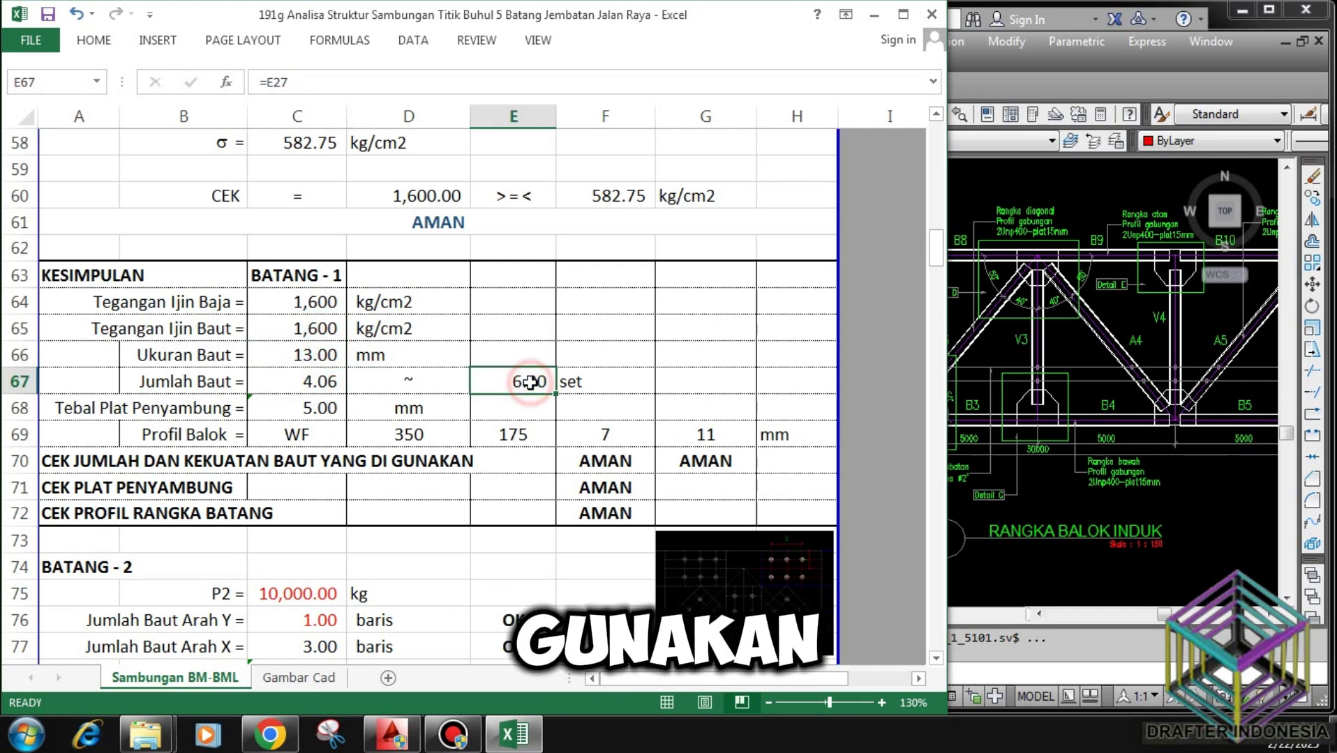
left_click(320, 412)
Review the Profil Balok type and dimensions across row 69 of Batang 1's KESIMPULAN table.
left_click(303, 434)
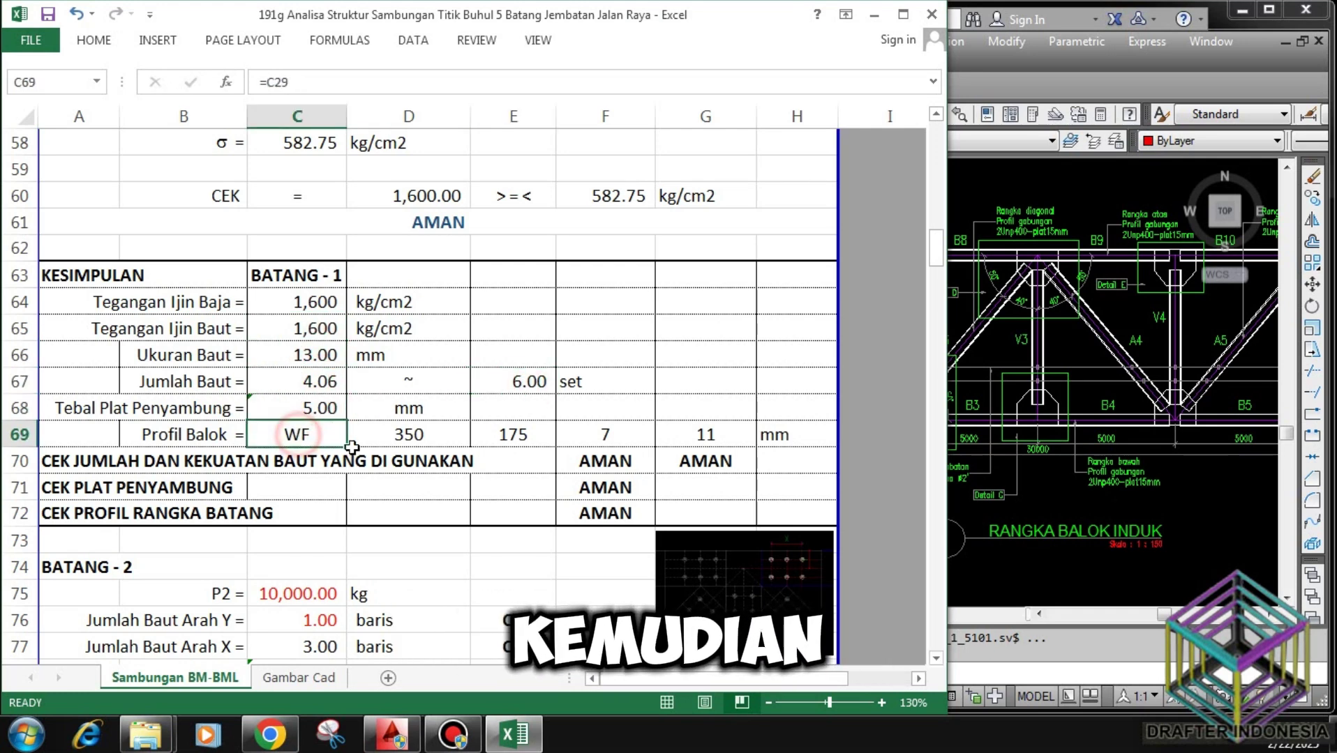
left_click(402, 434)
left_click(522, 435)
left_click(604, 433)
left_click(694, 434)
left_click(785, 431)
Review Batang 1's summary verdicts in rows 70 to 72 for the bolts, connecting plate and member profile.
left_click(60, 463)
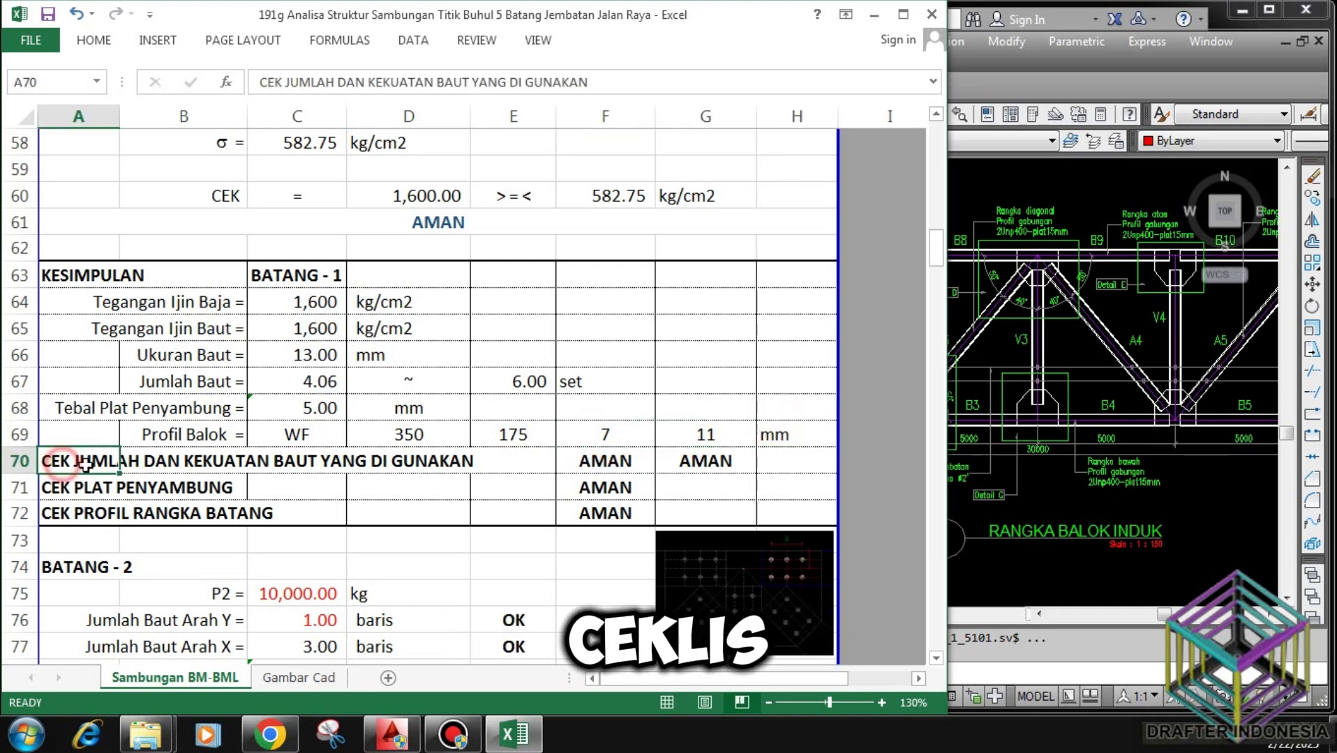
left_click(626, 461)
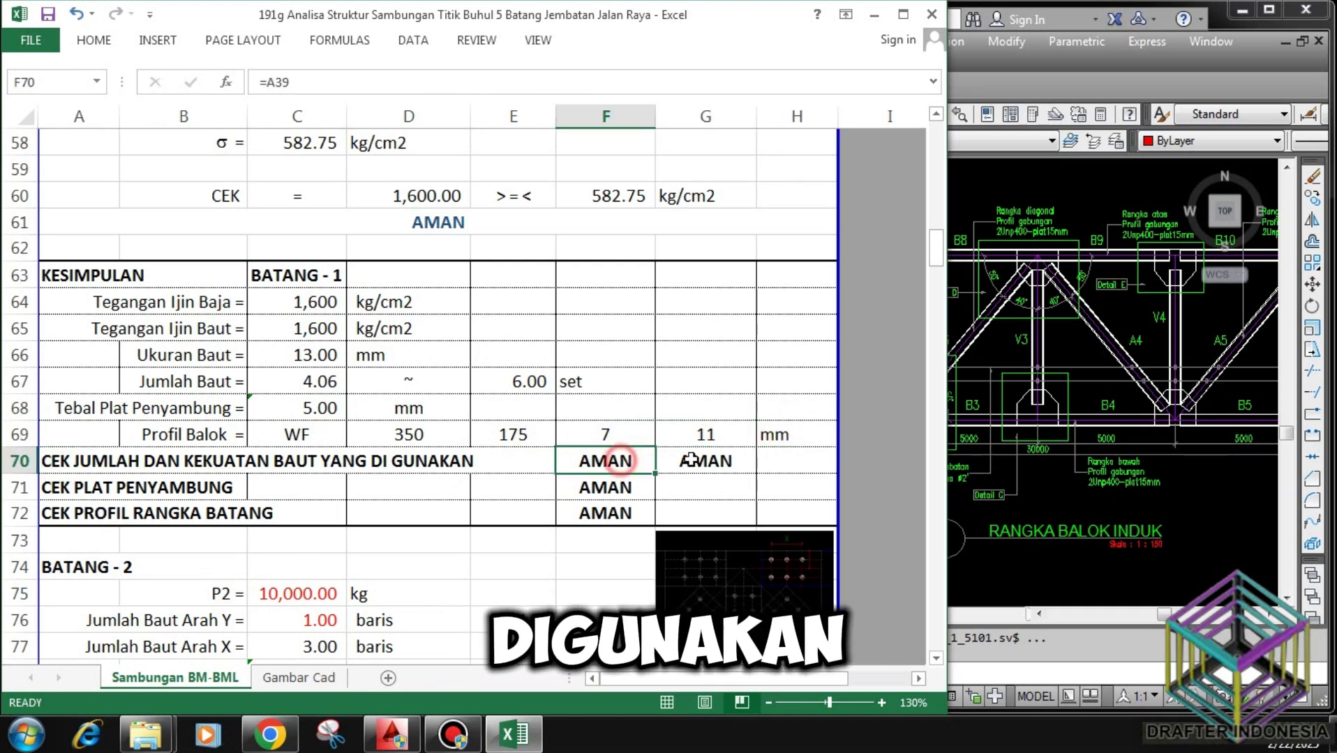
left_click(699, 461)
left_click(70, 482)
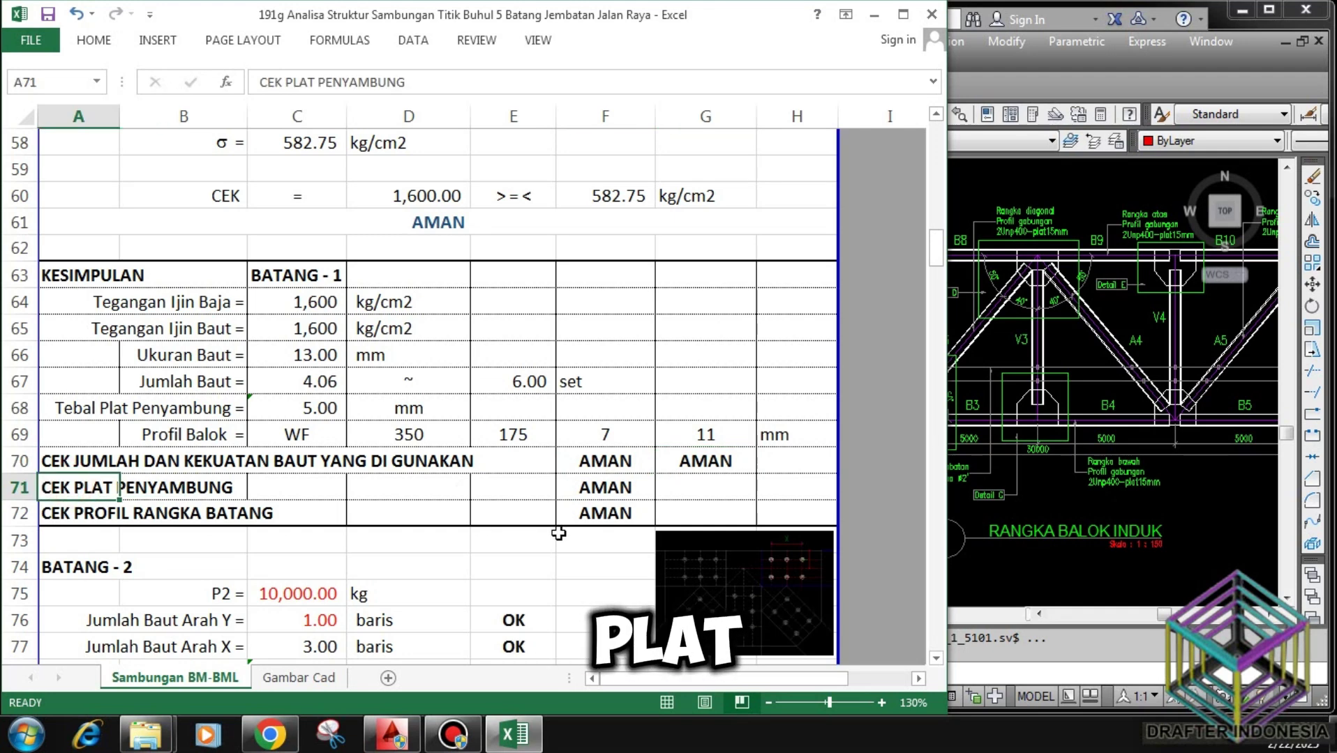
left_click(605, 487)
left_click(56, 515)
left_click(604, 513)
Set Batang 2's load P2 to 6000 kg and its number of bolt rows in the Y direction to 1.
scroll(444, 324, "down", 1)
scroll(444, 324, "down", 2)
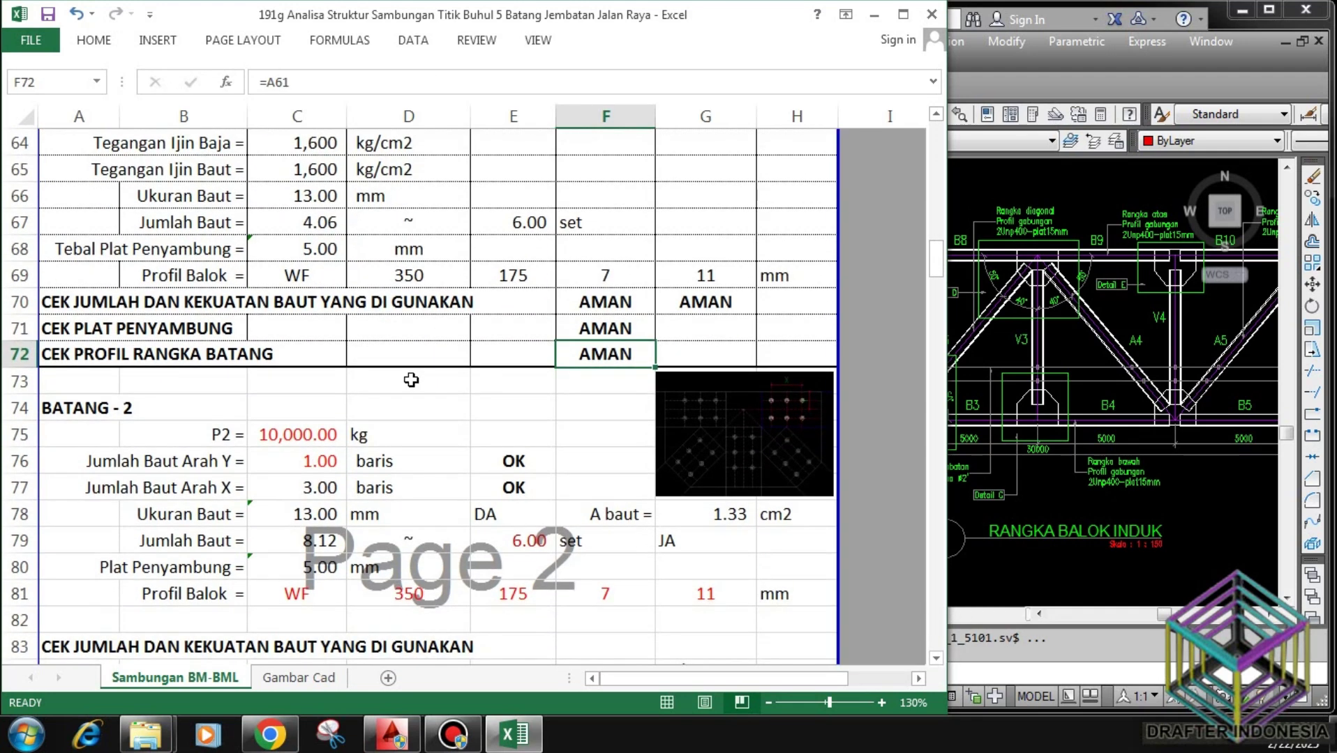
left_click(305, 436)
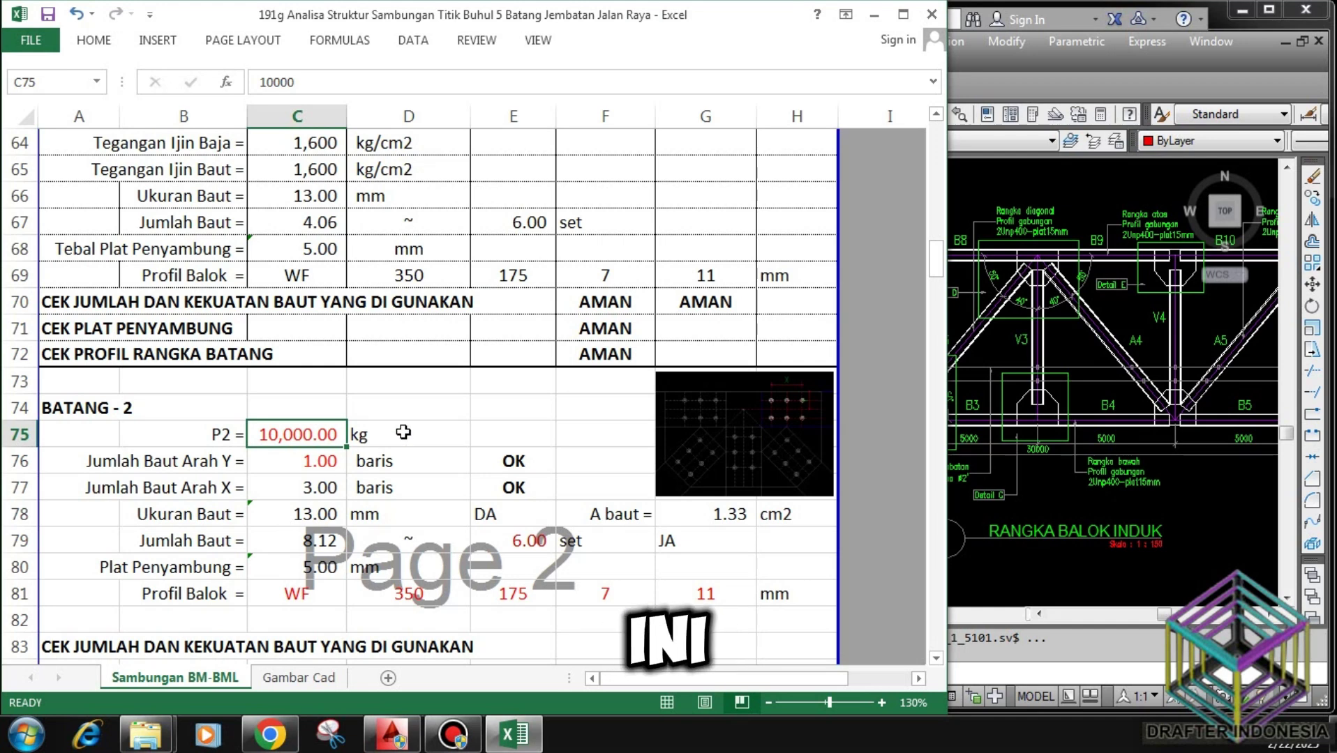
type("6000")
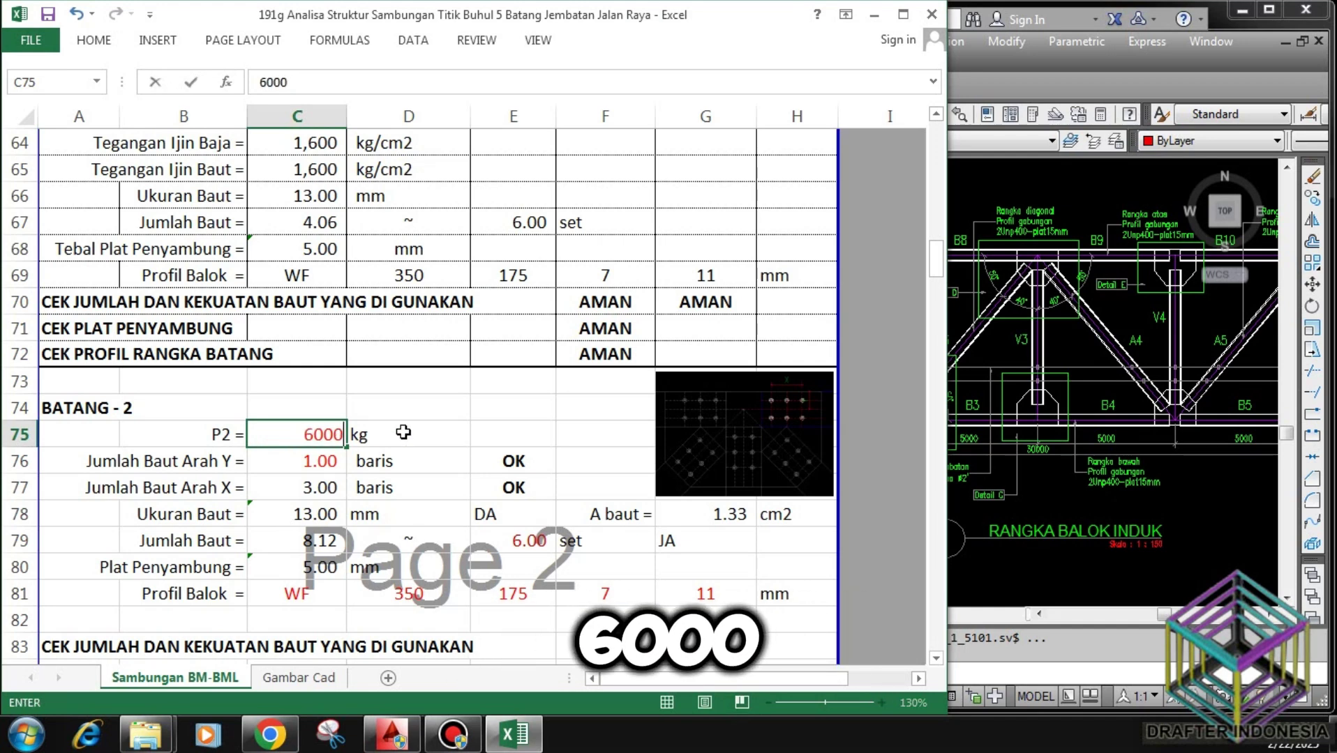
key("Return")
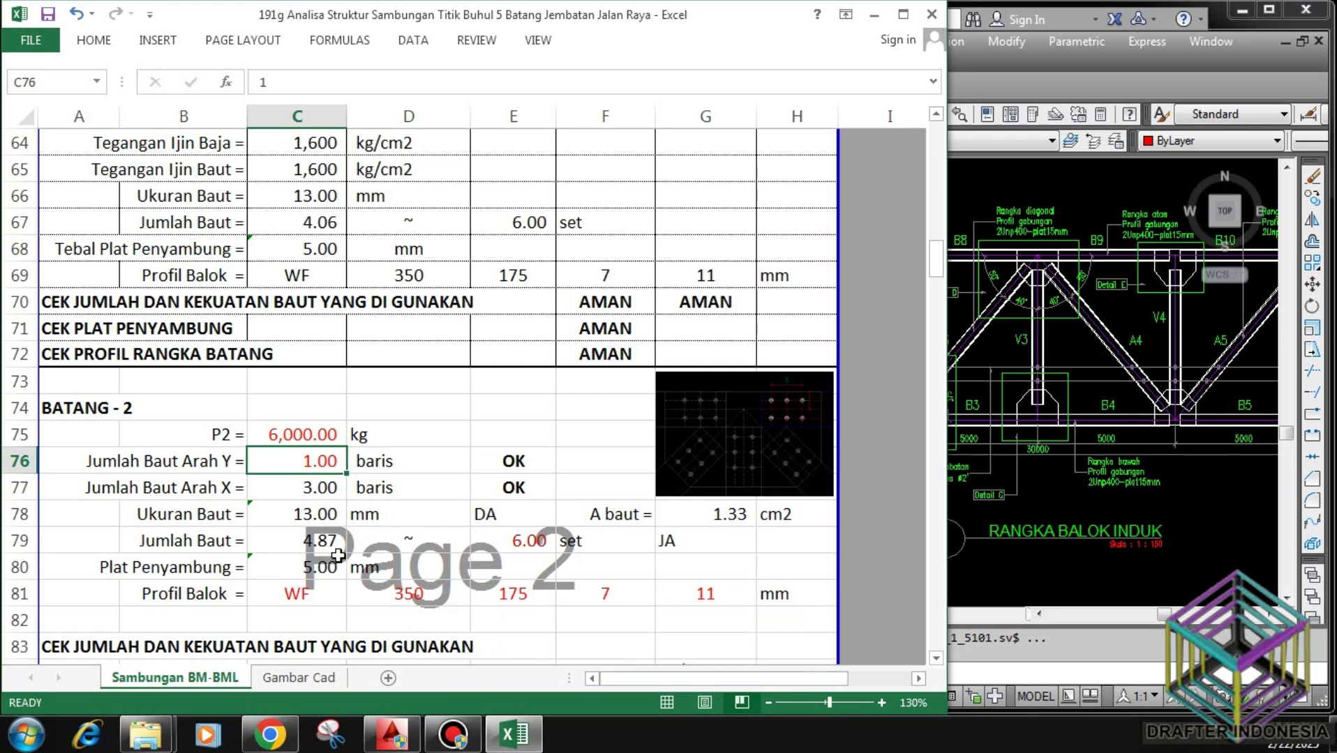
type("1")
key("Return")
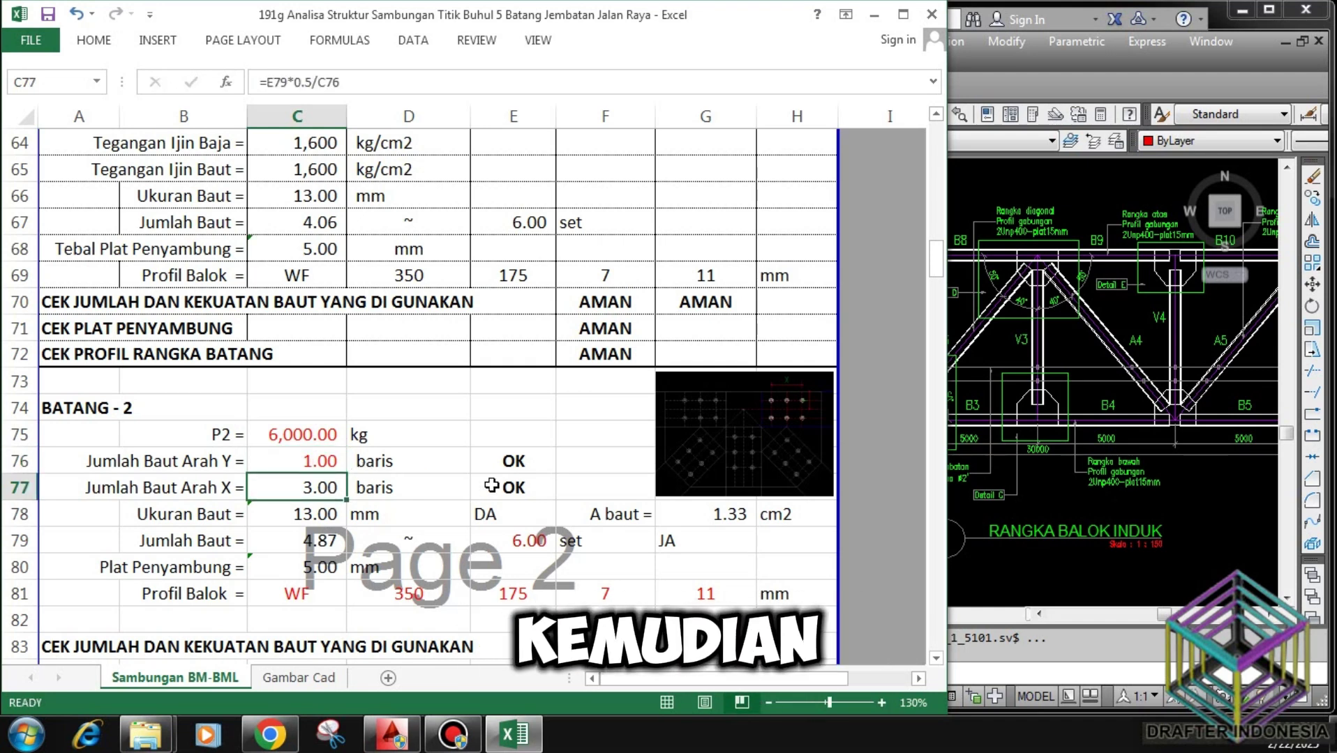
Check Batang 2's bolt row verdicts in rows 76 and 77, and the bolt size and bolt area in row 78.
left_click(523, 460)
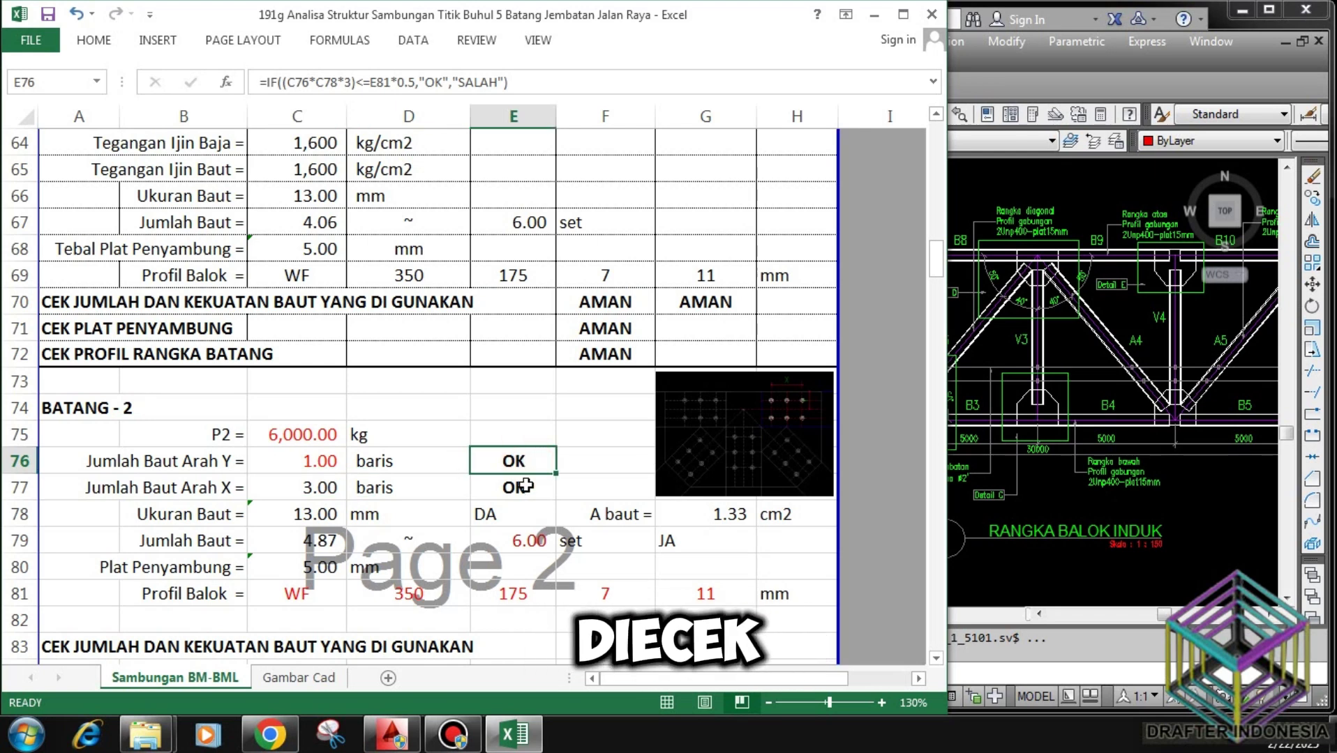
left_click(525, 486)
left_click(308, 517)
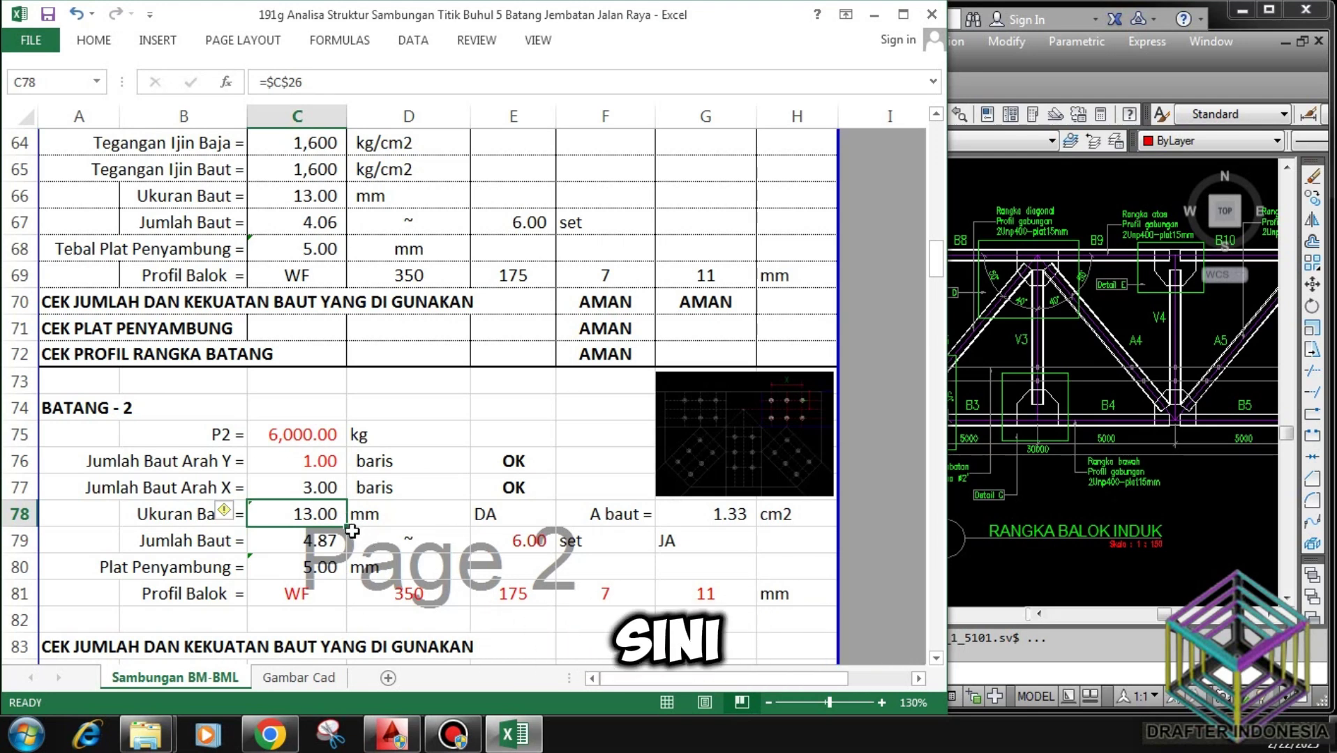
left_click(743, 516)
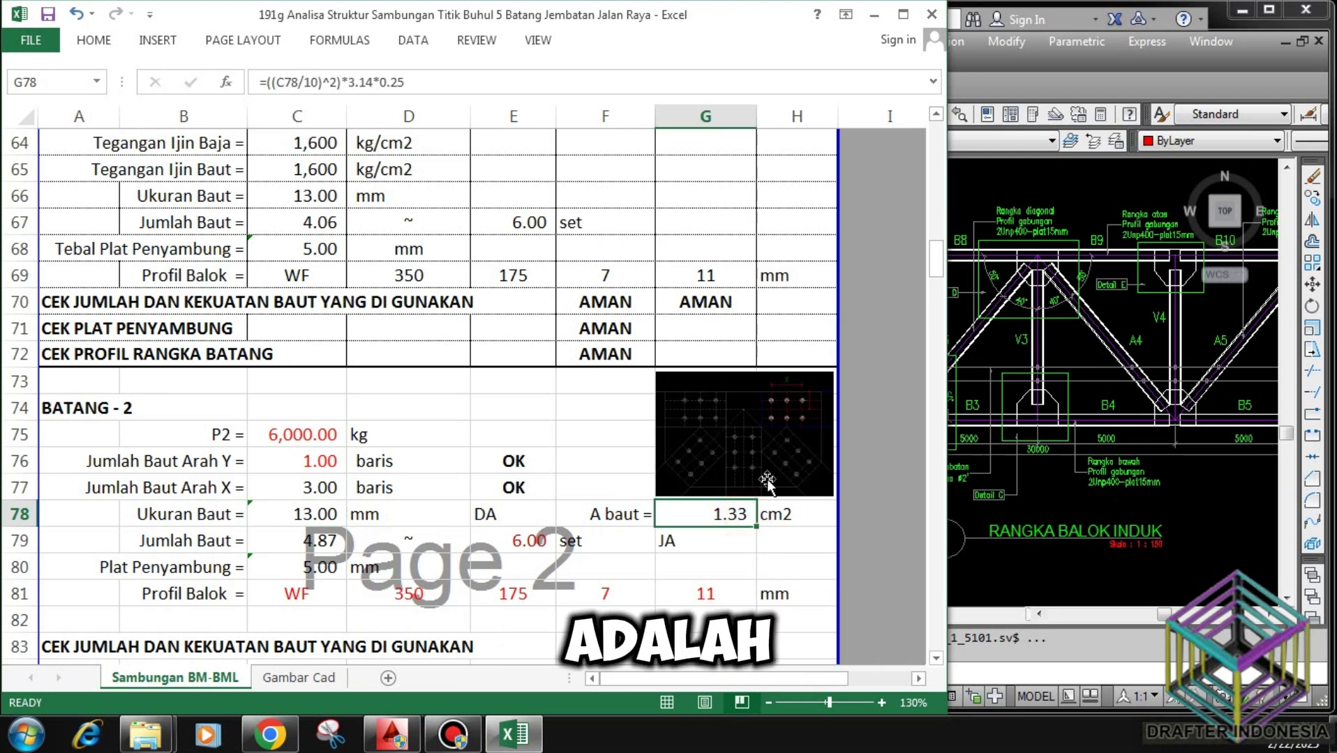
Try a bolt count of 5 sets for Batang 2 in row 79.
scroll(779, 445, "down", 1)
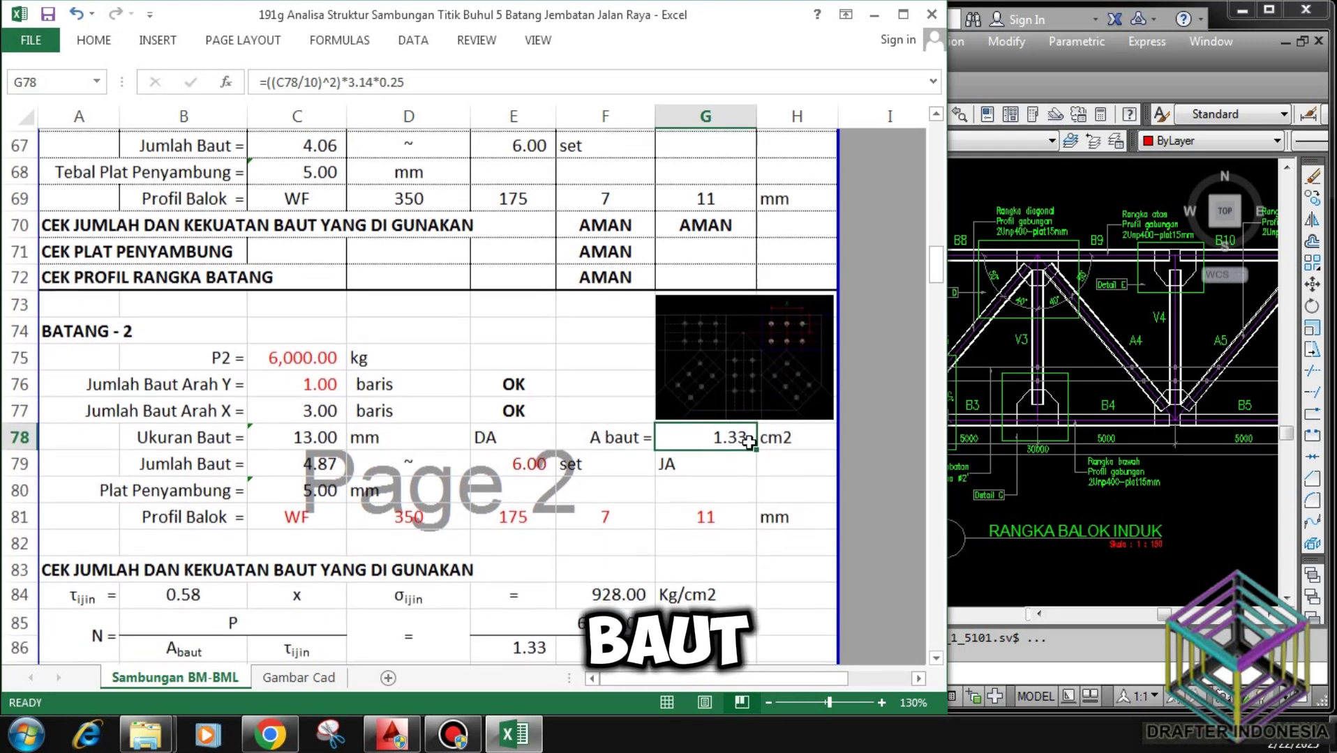
left_click(334, 457)
left_click(519, 466)
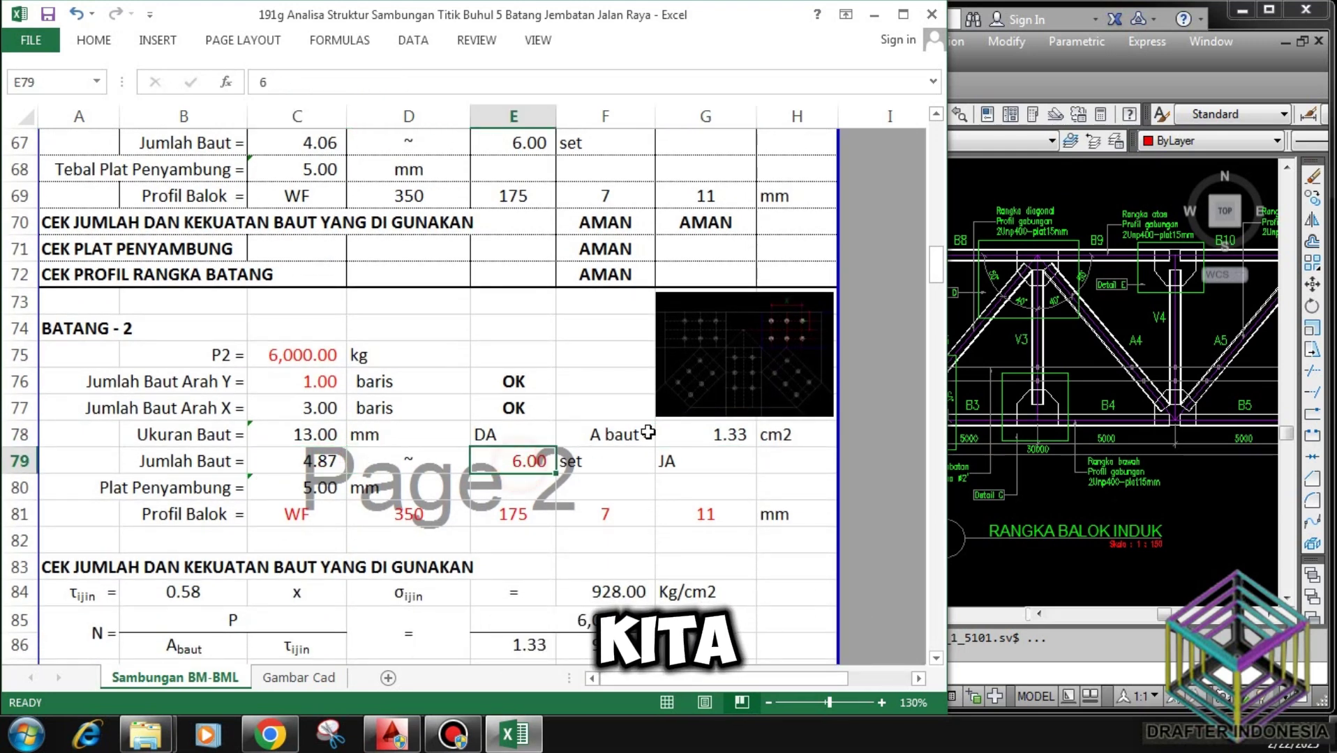
type("5")
key("Return")
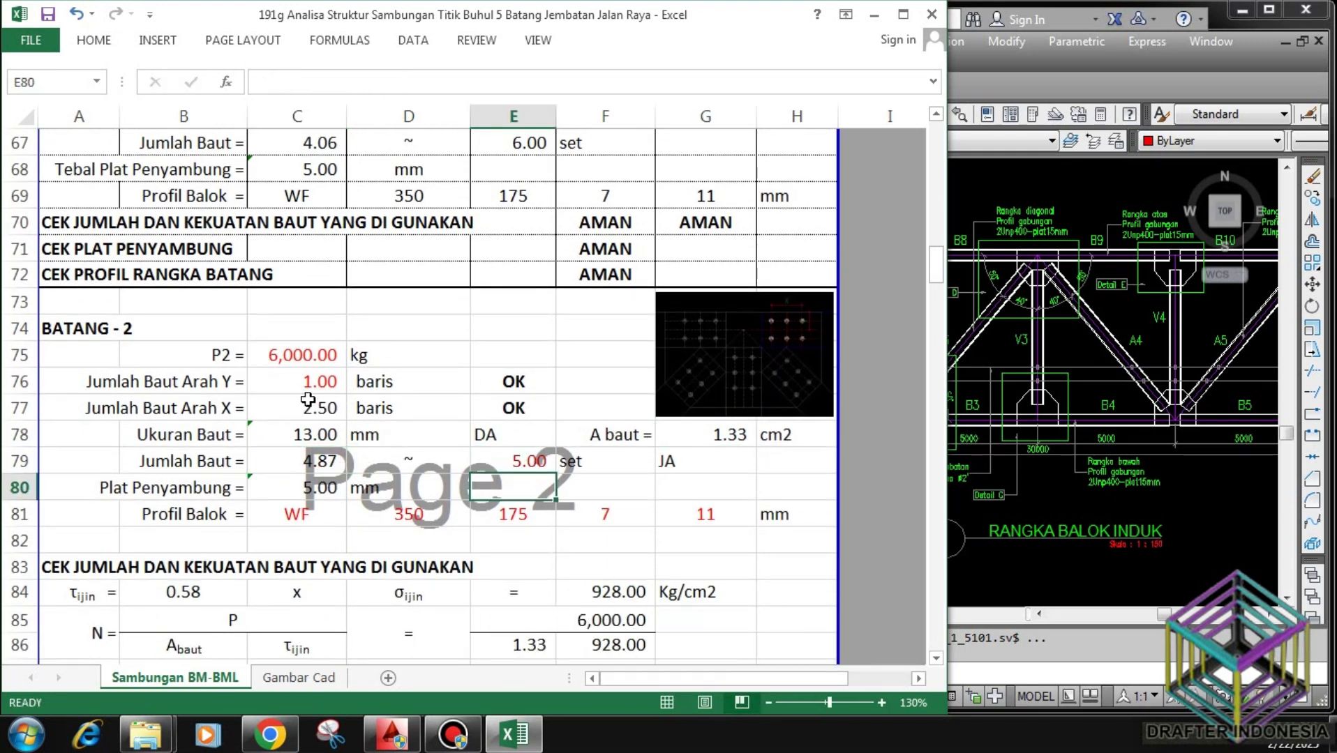
Set Batang 2's bolt count in row 79 to 6 sets.
left_click(481, 463)
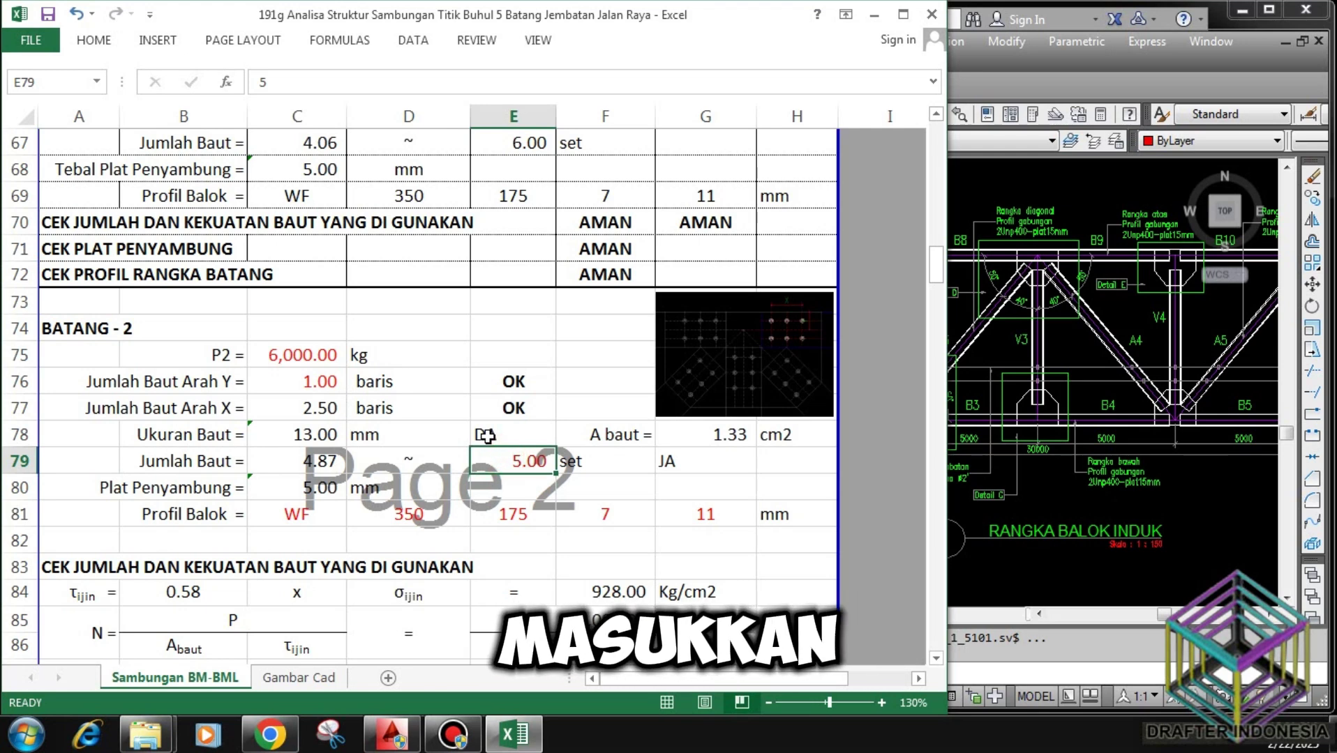
type("6")
key("Return")
type("DA")
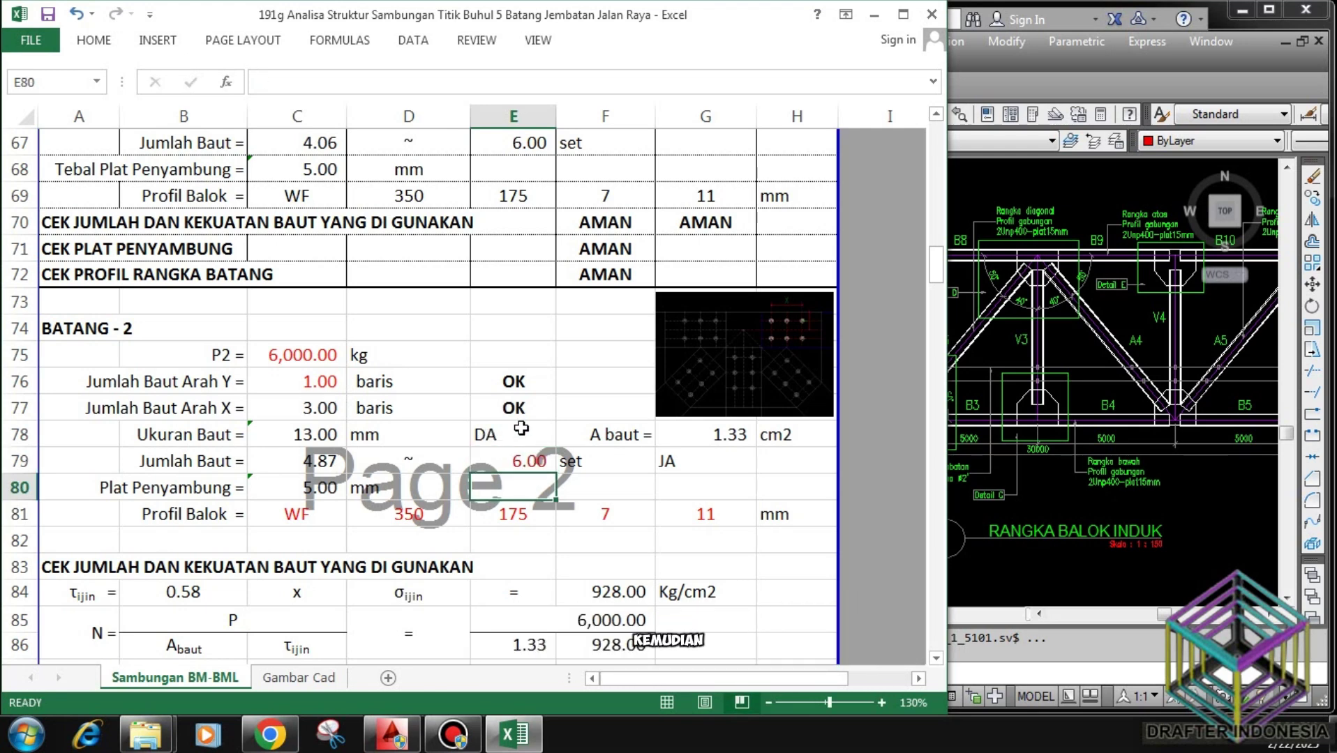
Review Batang 2's connecting plate thickness in row 80 and the Profil Balok type and dimensions across row 81.
scroll(327, 412, "down", 1)
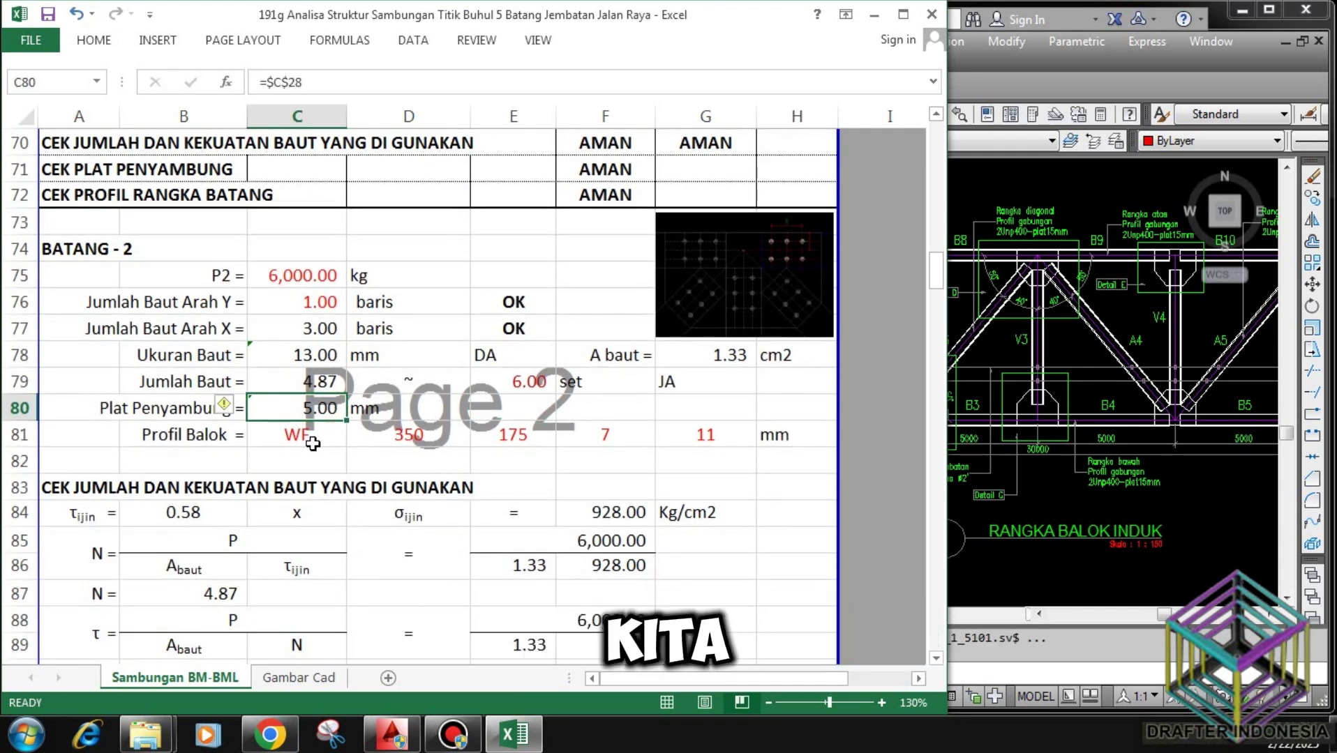
left_click(310, 434)
left_click(416, 433)
left_click(517, 434)
left_click(606, 435)
left_click(704, 434)
left_click(788, 435)
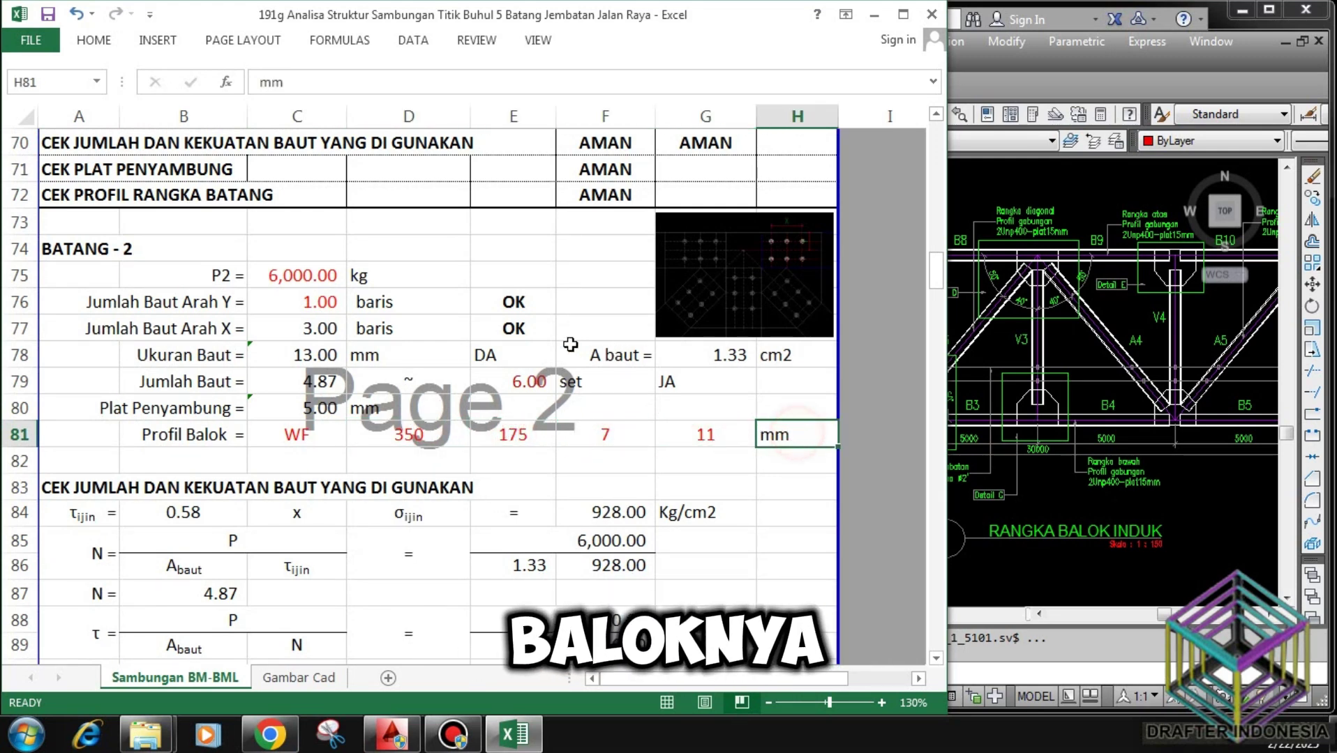
Examine the allowable shear stress calculation in row 84, including its 0.58 factor and result formula.
scroll(516, 355, "down", 2)
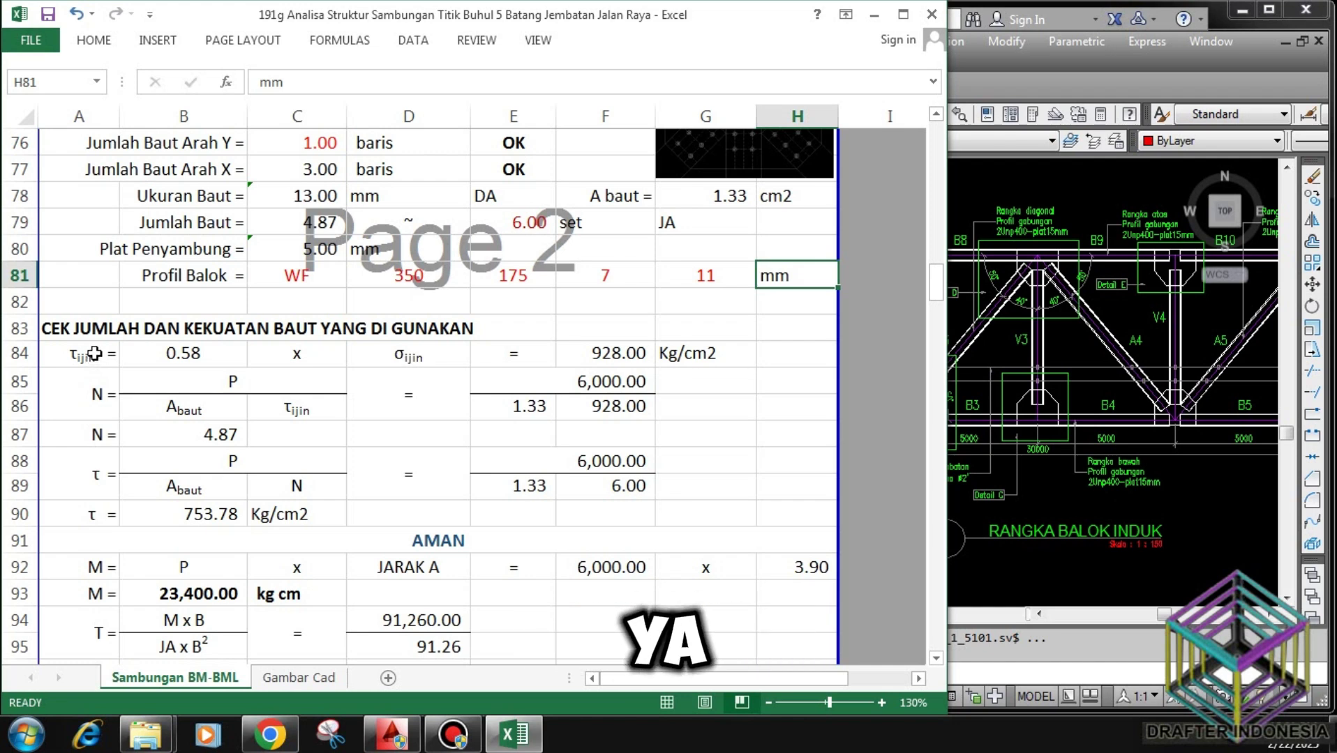
left_click(93, 353)
left_click(182, 354)
left_click(390, 356)
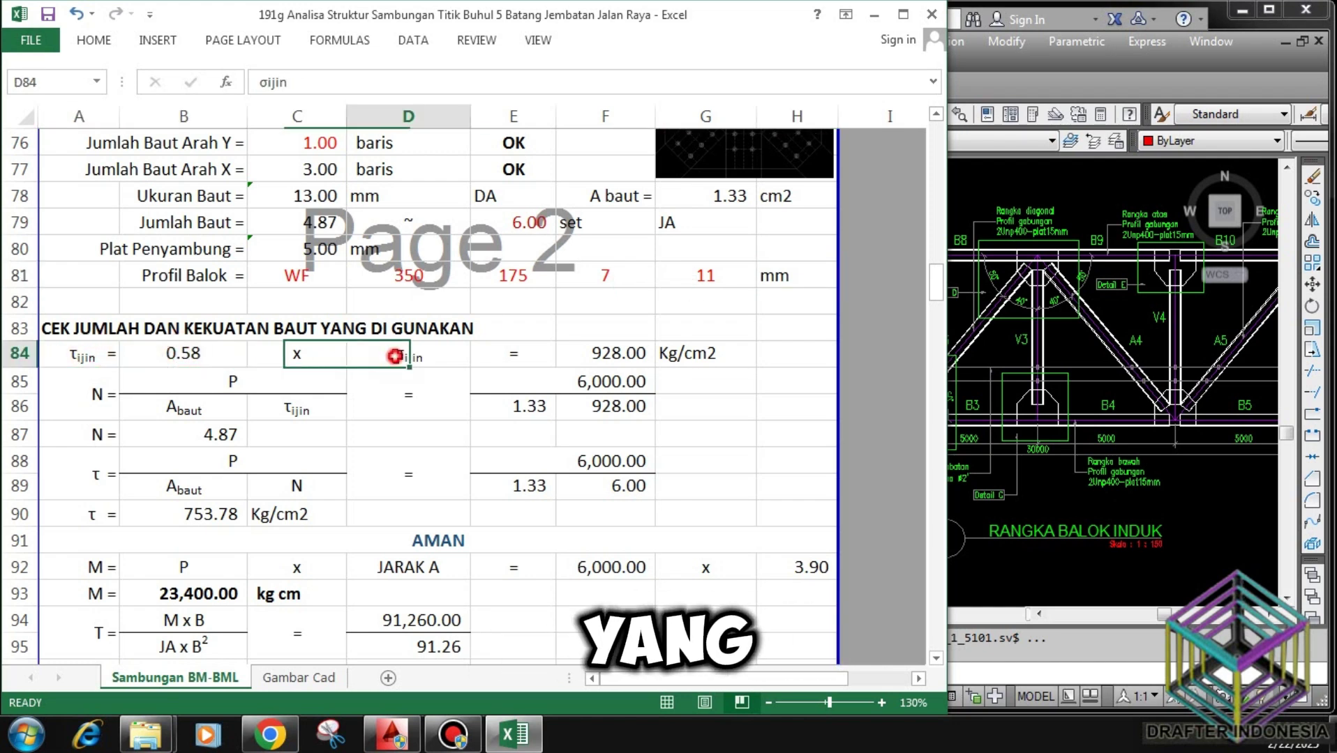
left_click(620, 350)
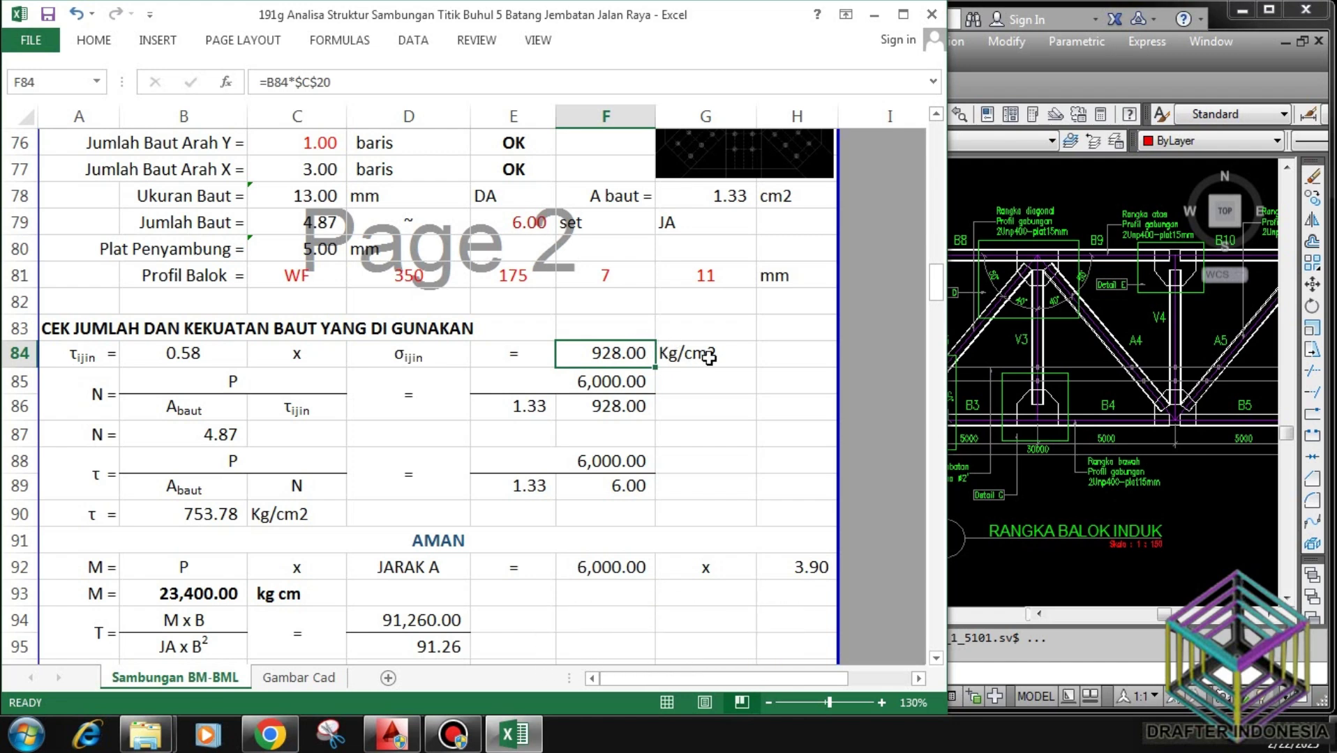
Examine Batang 2's minimum bolt count calculation N in rows 85 to 87, covering the load, bolt area and allowable shear stress.
left_click(259, 381)
left_click(184, 408)
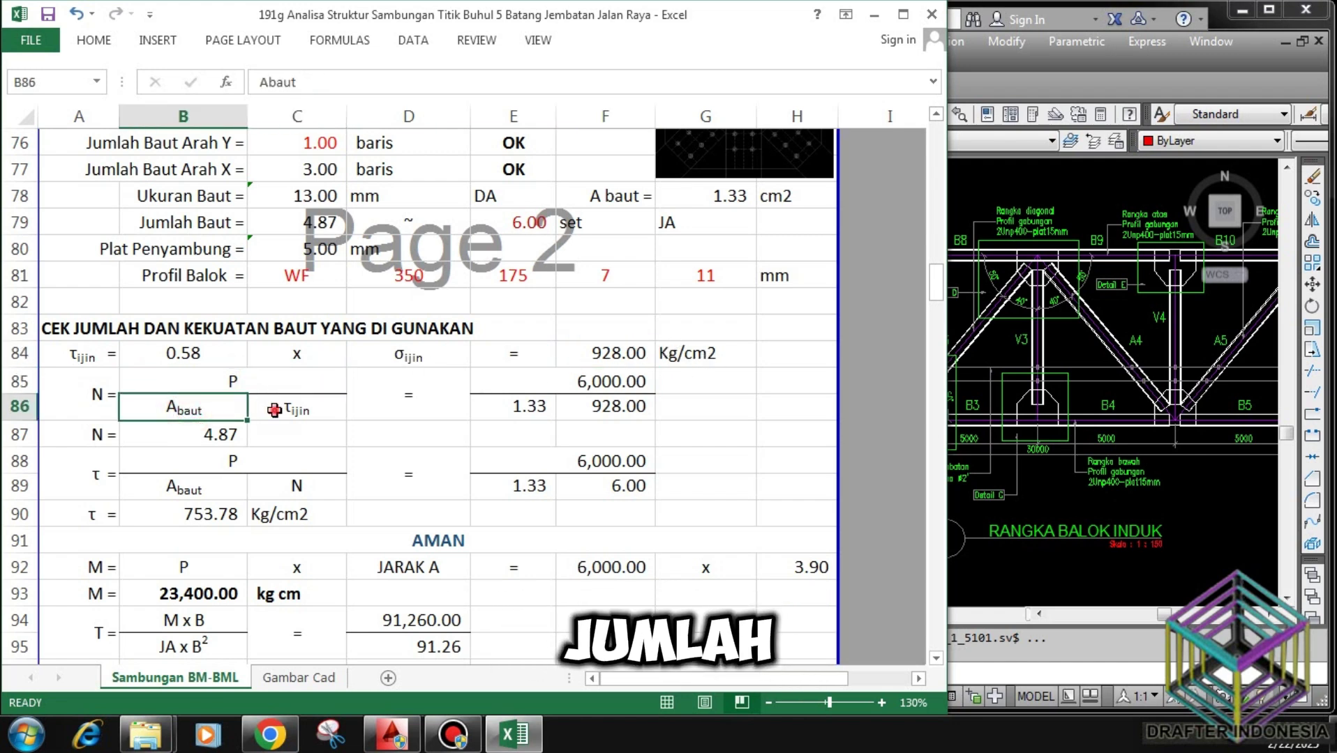
left_click(272, 408)
left_click(594, 381)
left_click(535, 407)
left_click(600, 407)
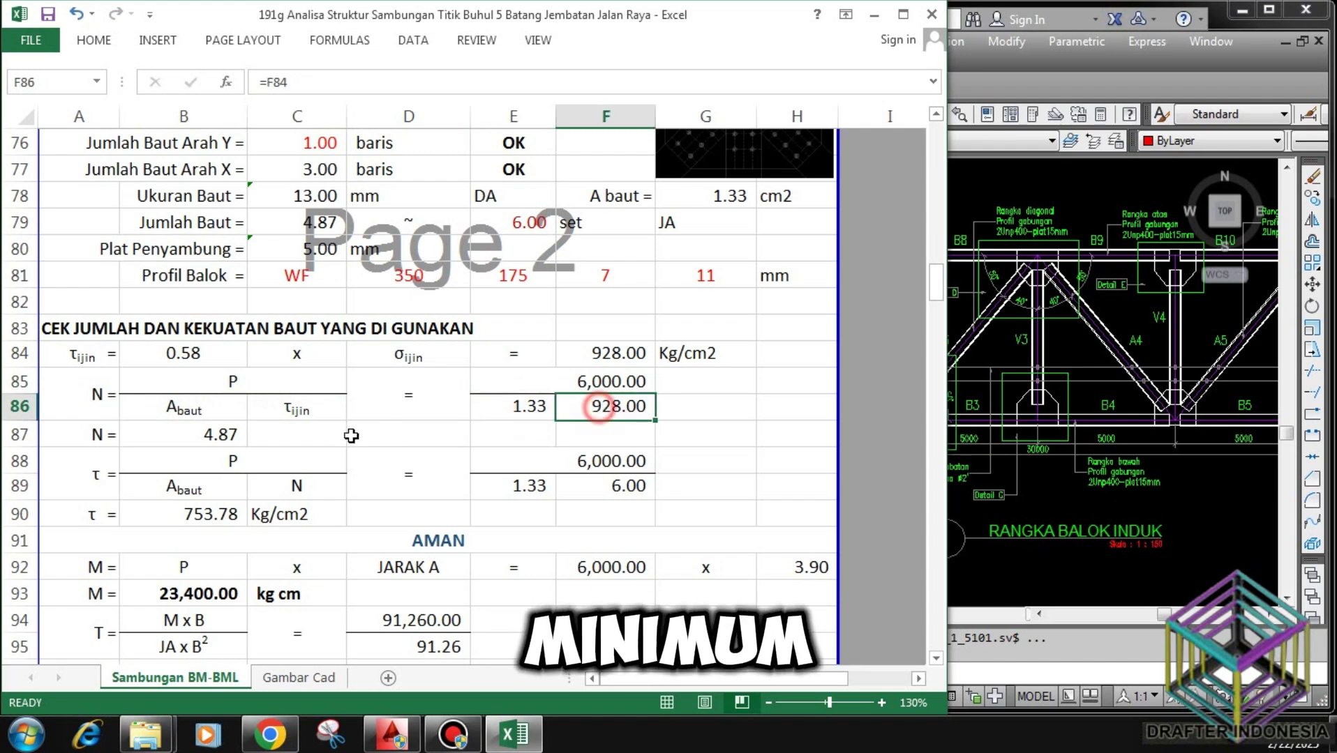
left_click(234, 436)
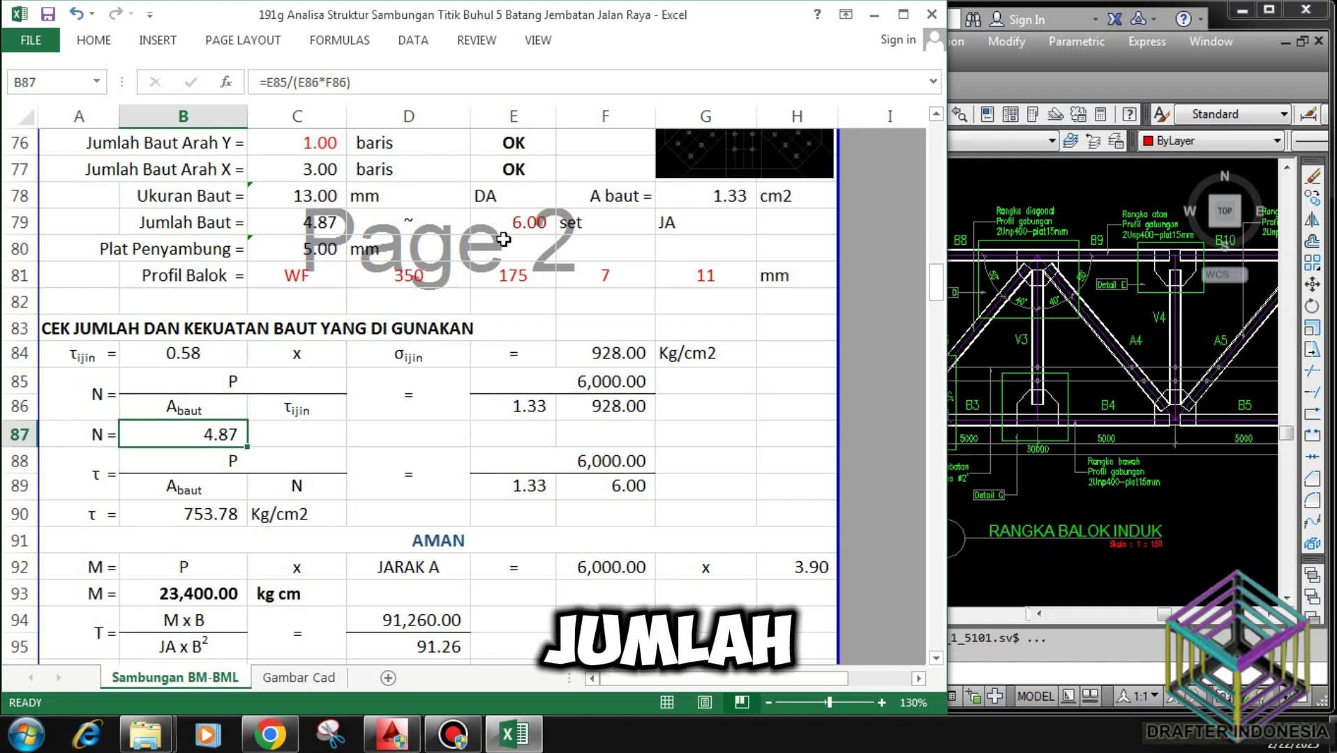
Examine Batang 2's bolt shear stress calculation in rows 88 to 90 and its verdict formula in row 91.
left_click(307, 458)
left_click(282, 484)
left_click(596, 460)
left_click(579, 486)
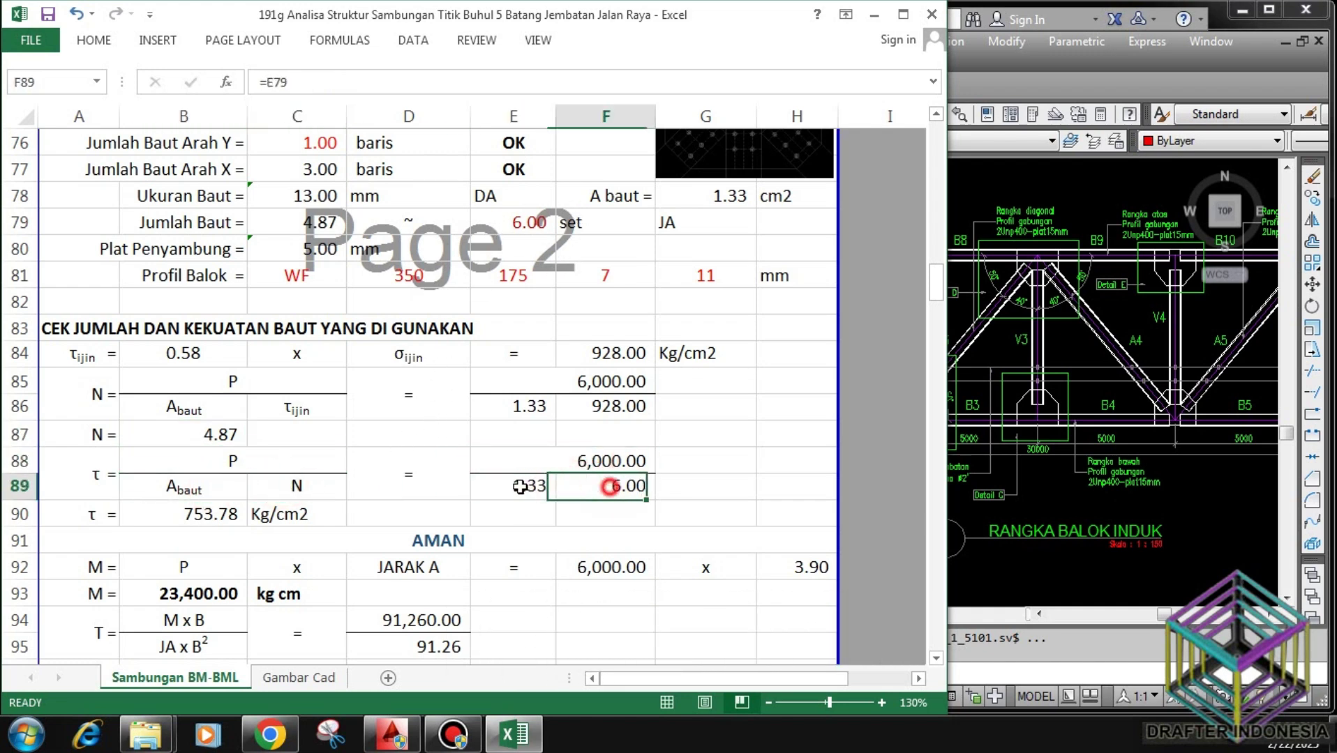
left_click(235, 513)
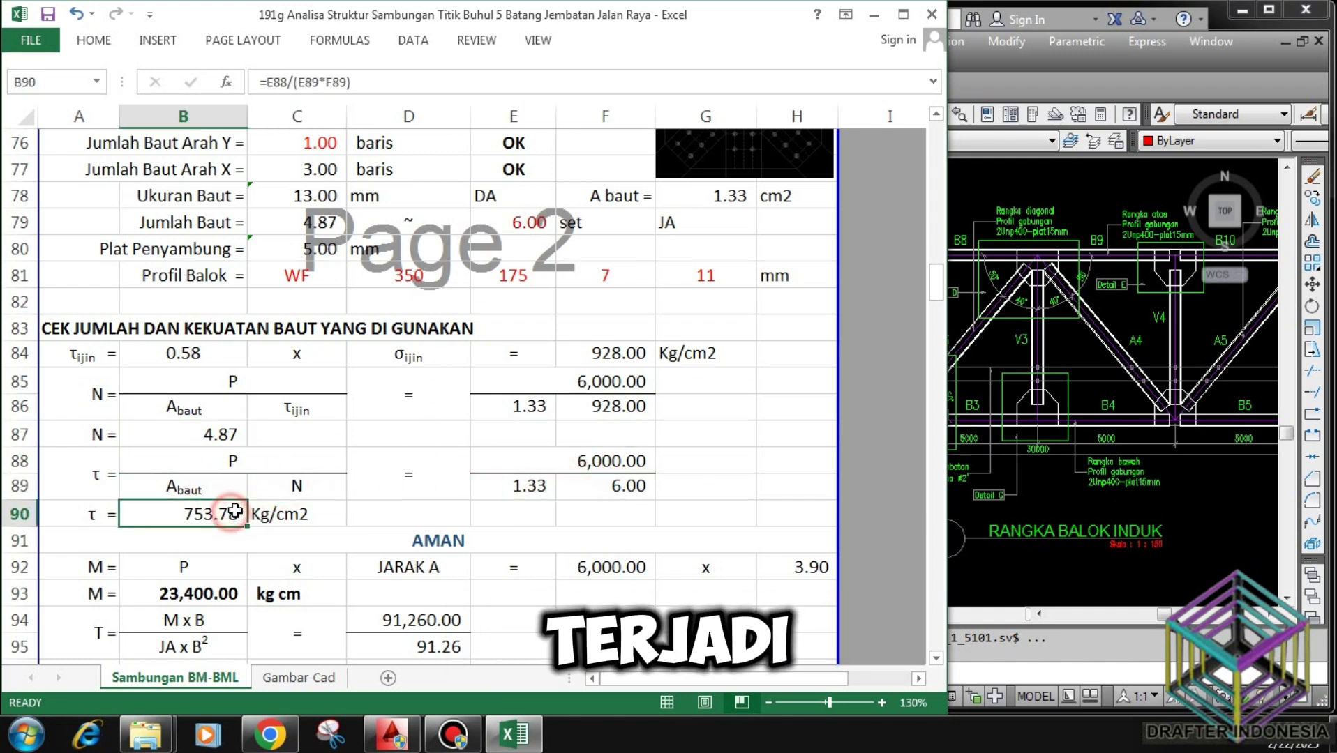
left_click(527, 540)
Examine Batang 2's moment calculation from load P and JARAK A in row 92 and its result in row 93.
scroll(461, 377, "down", 2)
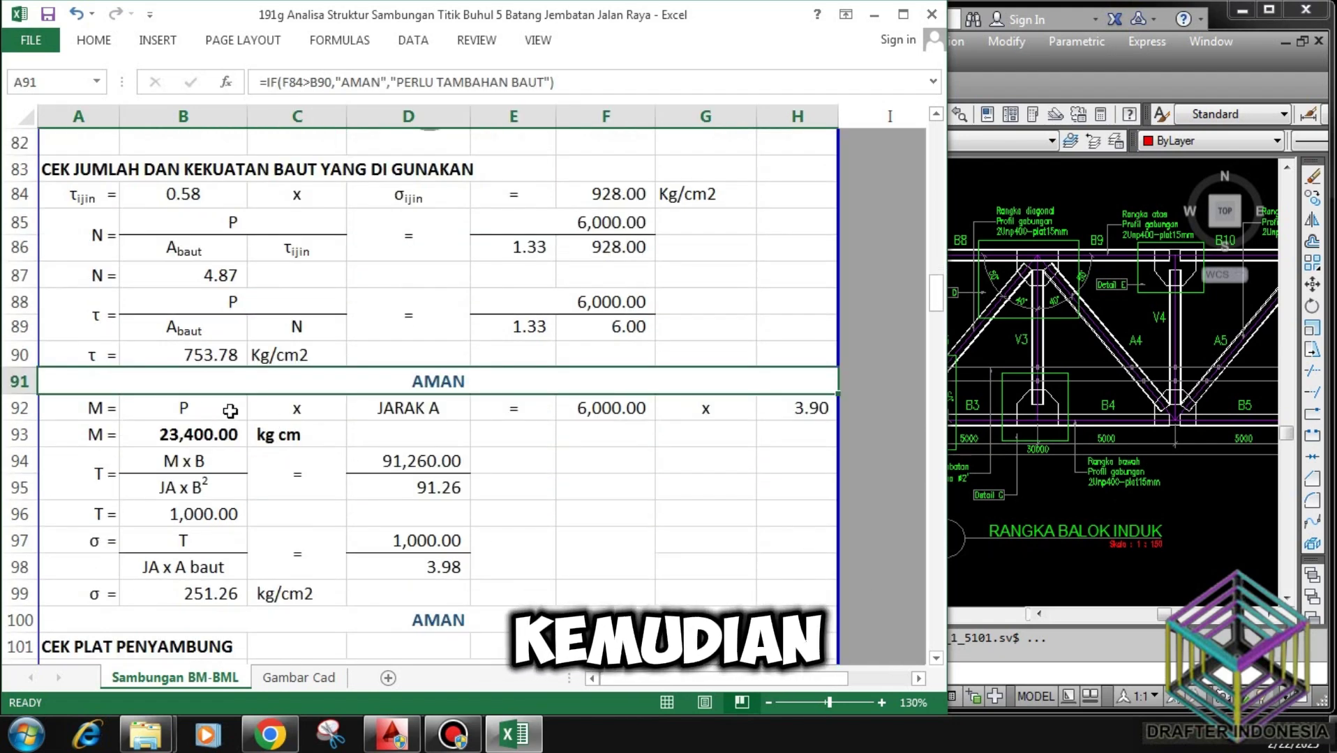
left_click(232, 412)
left_click(398, 410)
left_click(600, 413)
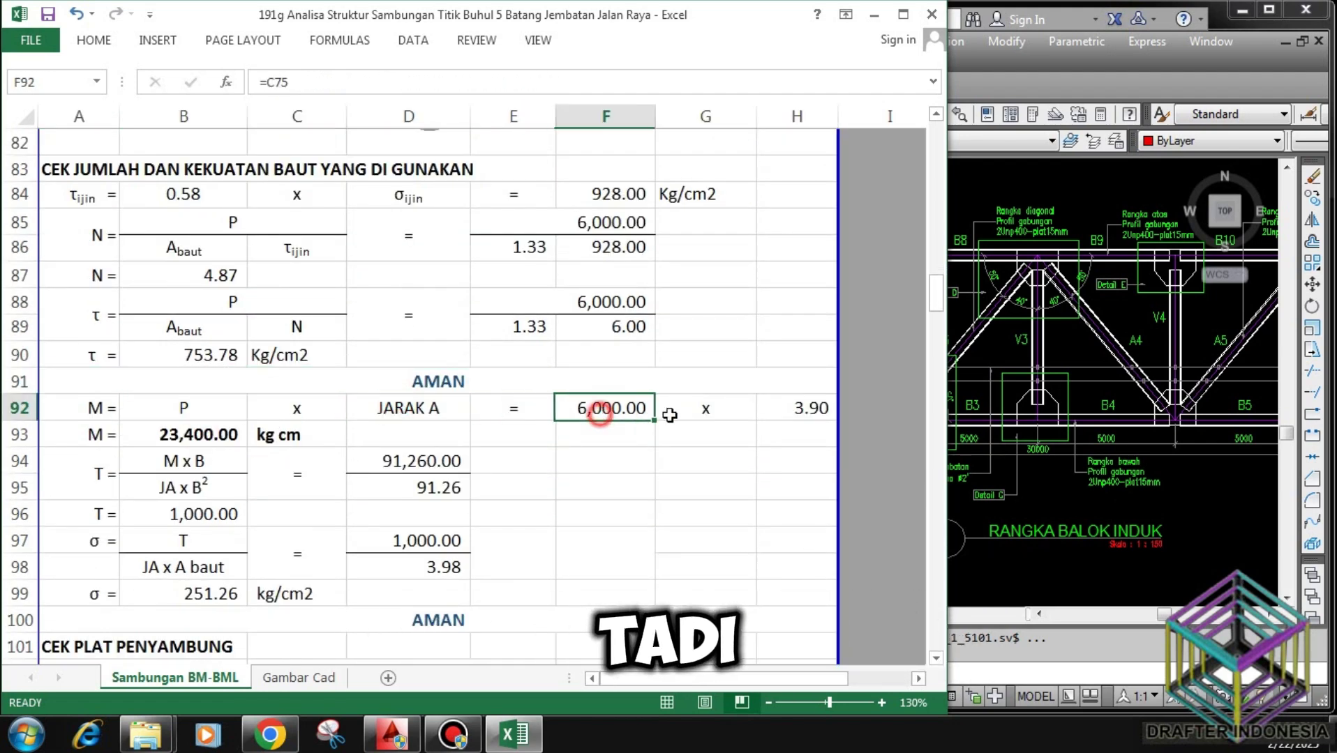
left_click(706, 408)
left_click(807, 409)
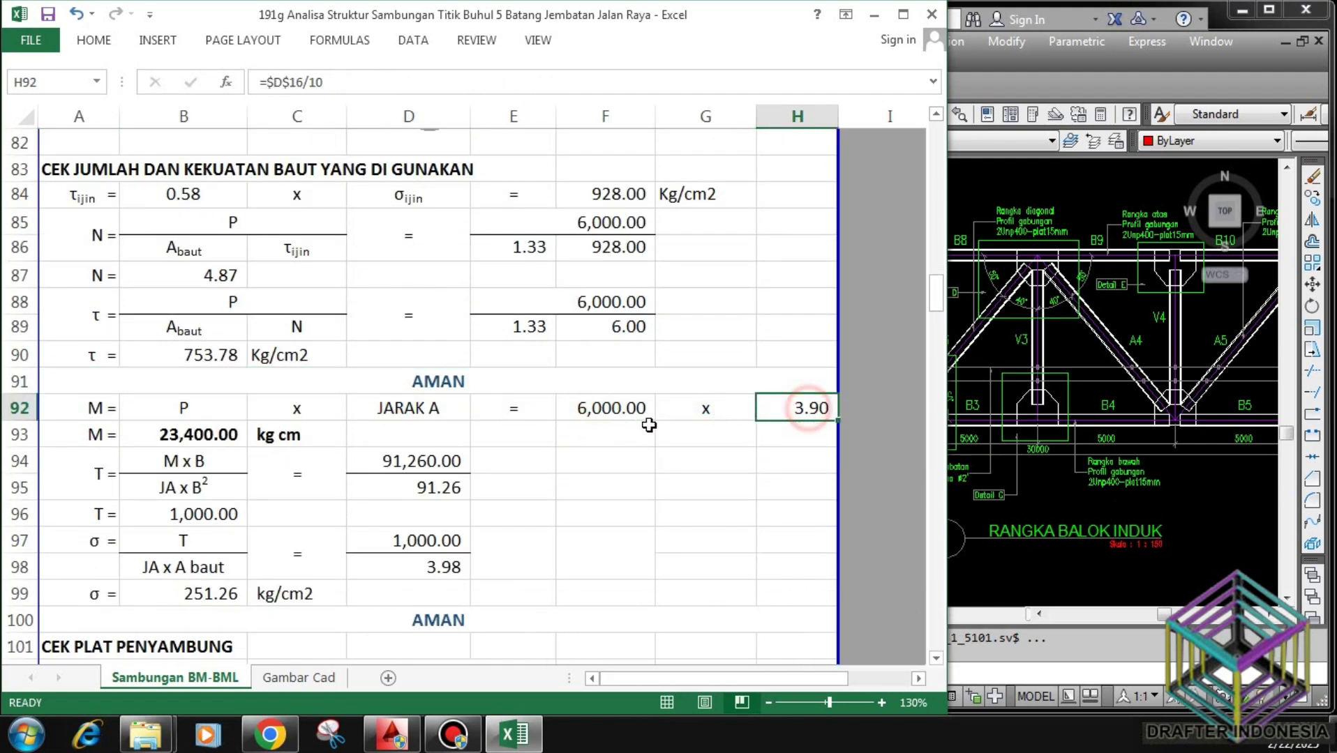
left_click(196, 436)
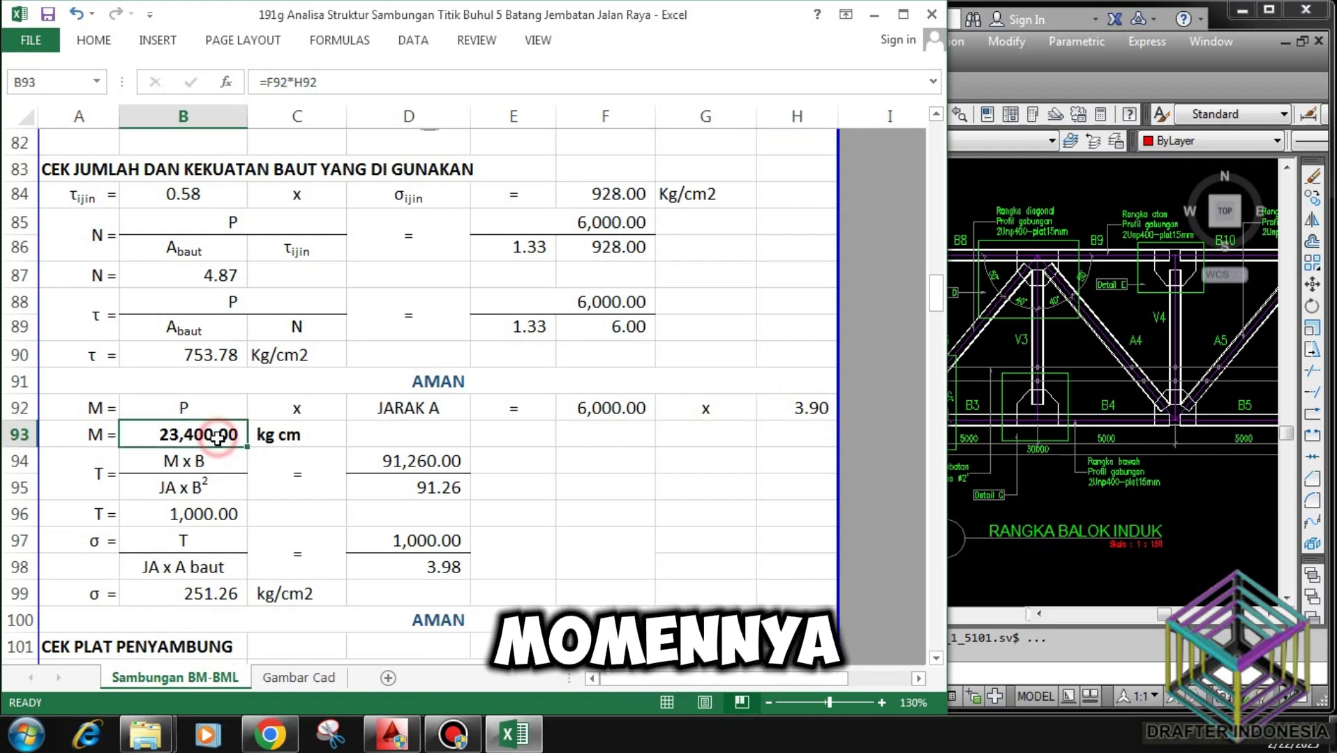
Examine the force T calculation for Batang 2's bolts in rows 94 to 96.
left_click(202, 463)
left_click(194, 486)
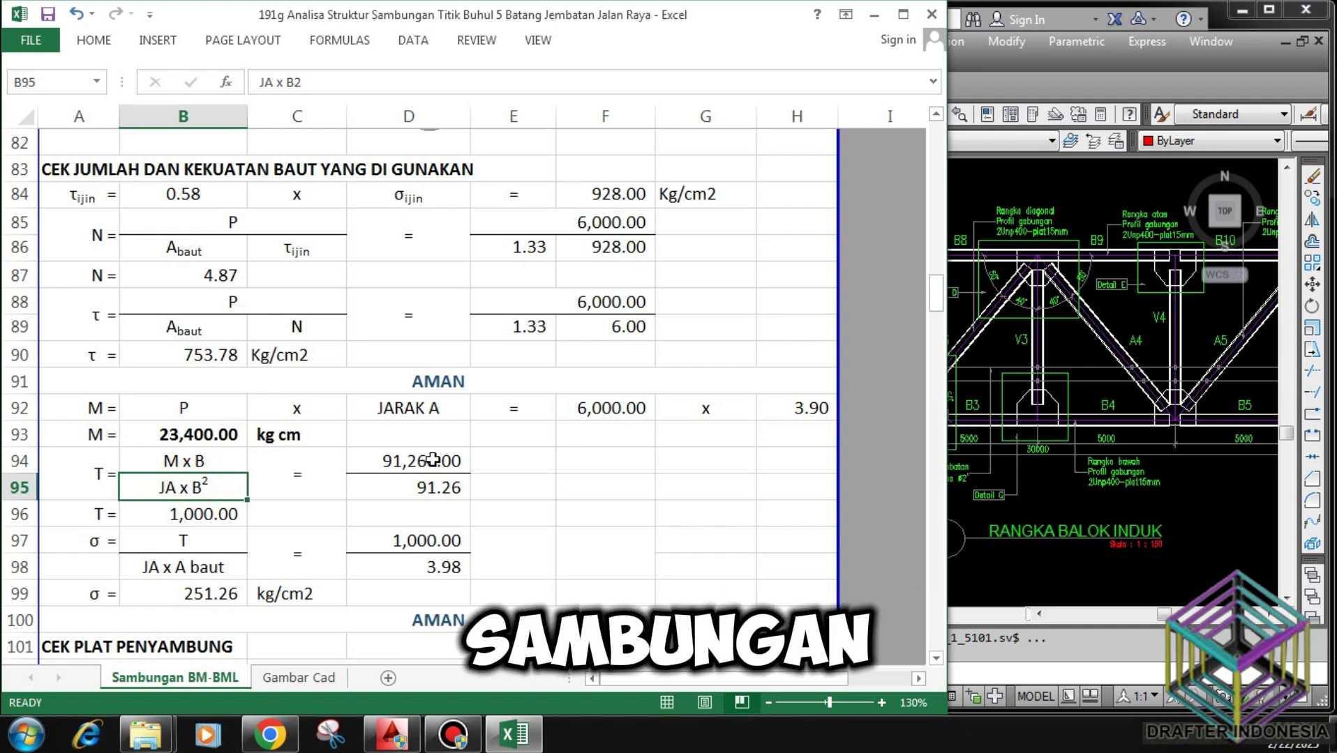
left_click(422, 462)
left_click(432, 488)
left_click(204, 514)
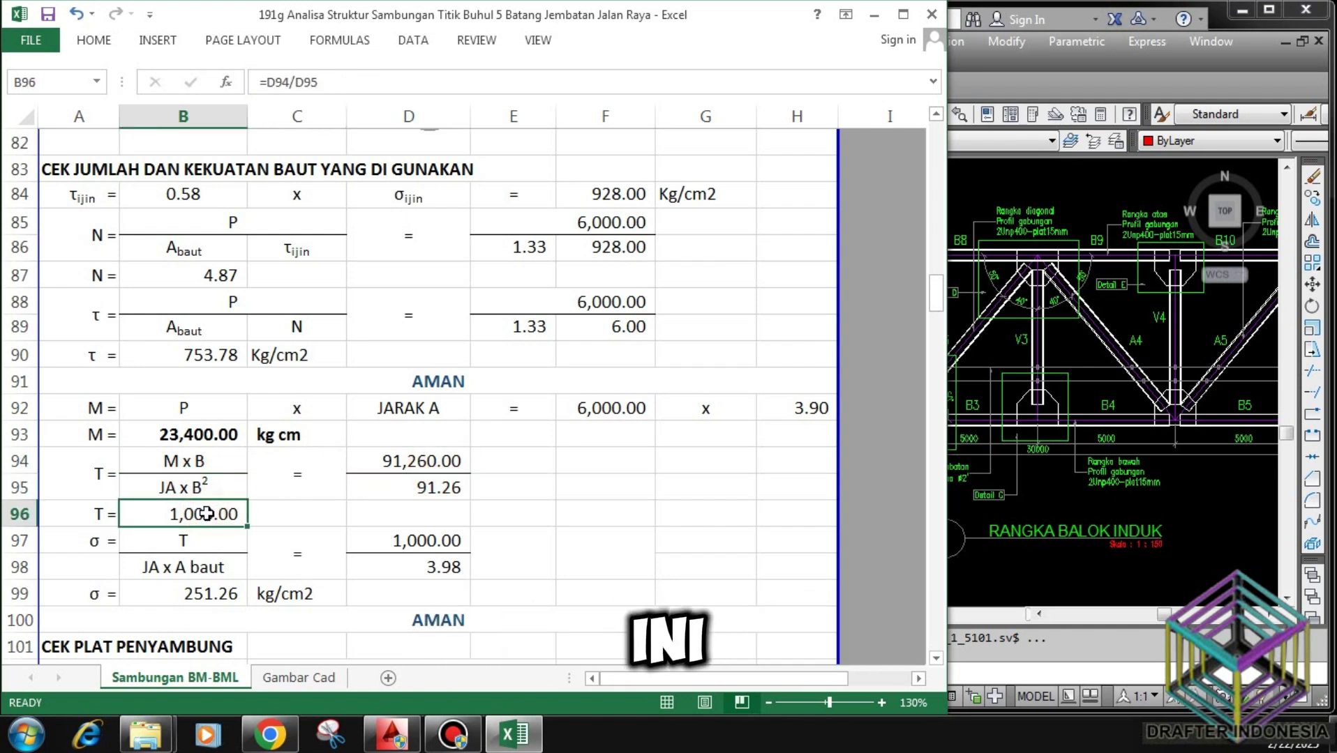
Examine Batang 2's bolt stress calculation in rows 97 to 99 and its verdict formula in row 100.
left_click(208, 541)
left_click(206, 566)
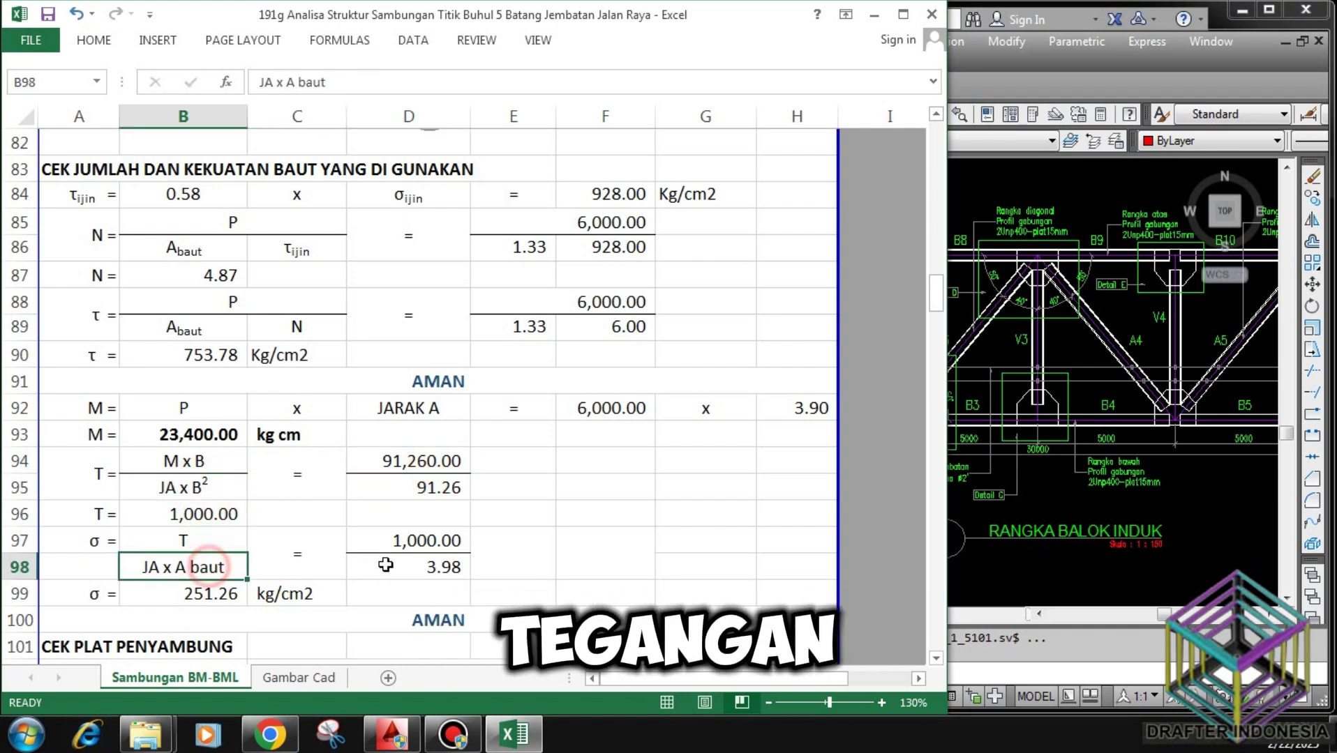
left_click(412, 541)
left_click(436, 565)
left_click(209, 593)
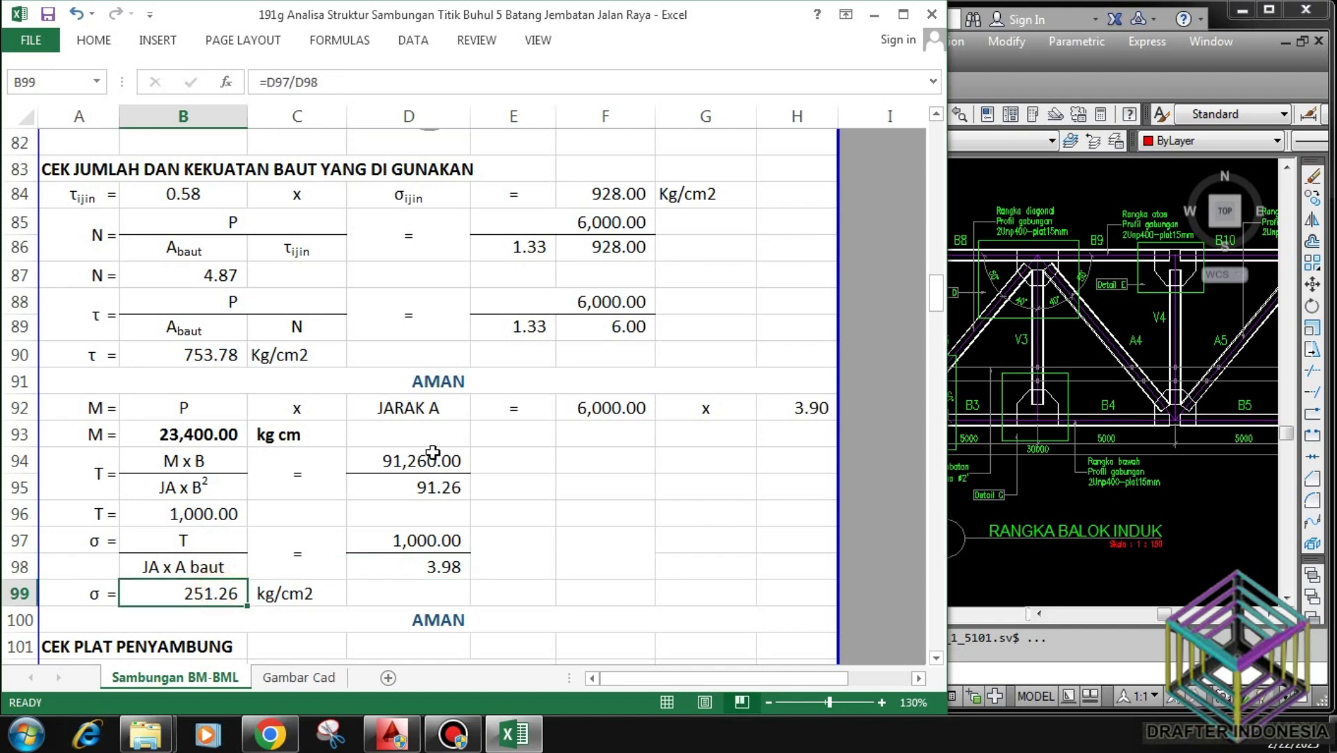
scroll(256, 615, "down", 1)
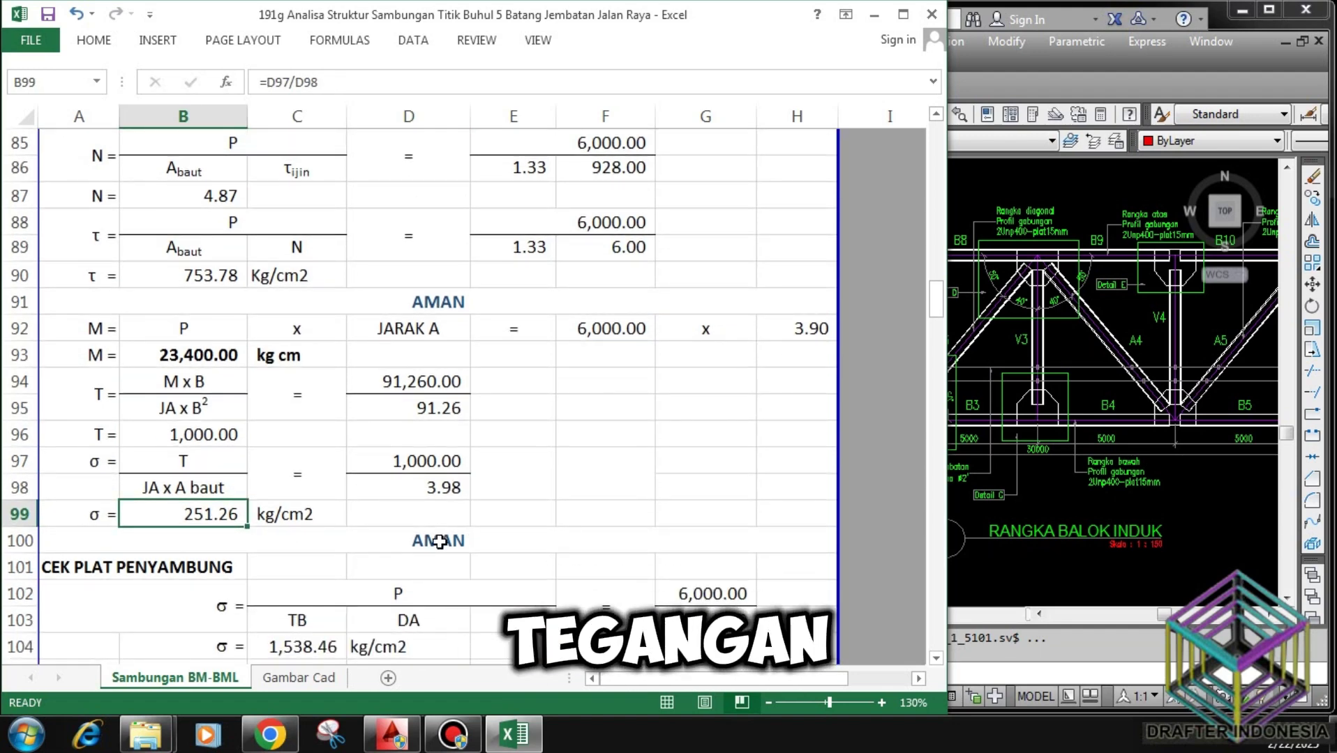
left_click(440, 543)
Examine Batang 2's connecting plate stress calculation from P, TB, DA and JA in rows 102 to 104.
scroll(433, 382, "down", 3)
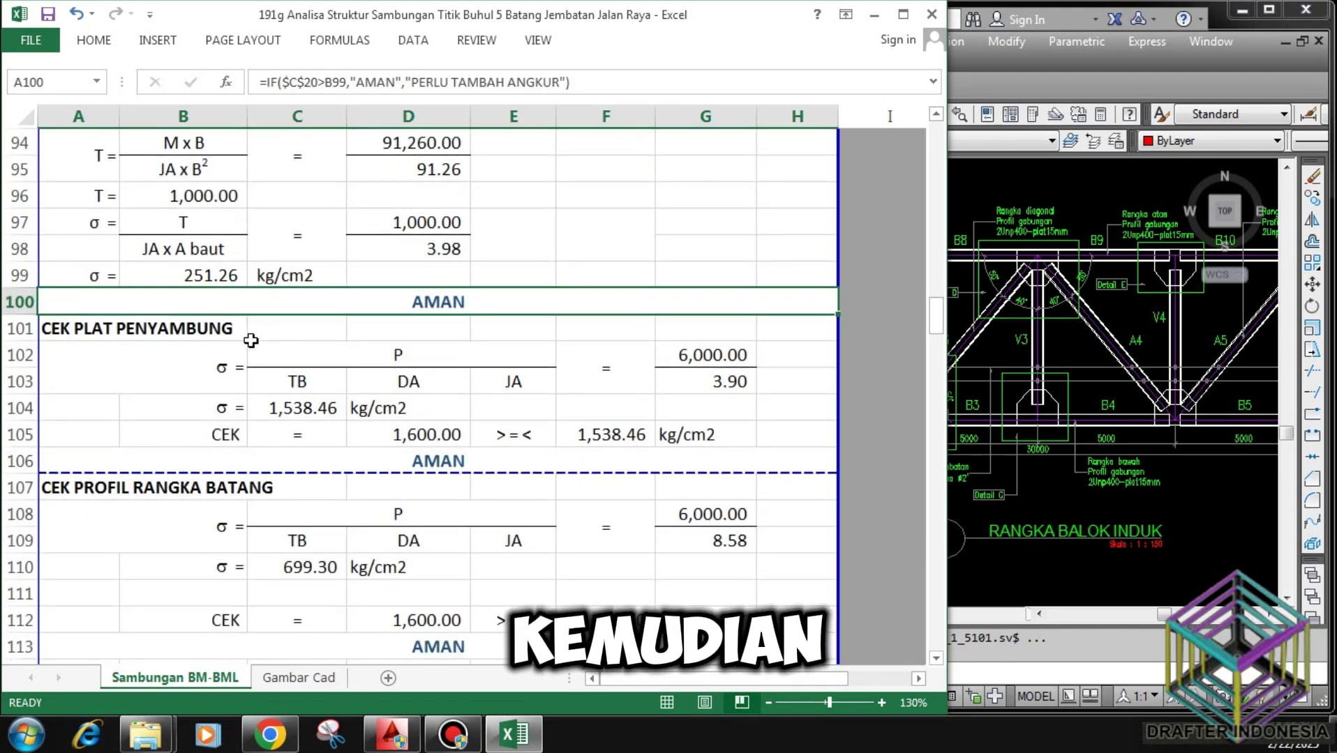
left_click(358, 352)
left_click(298, 381)
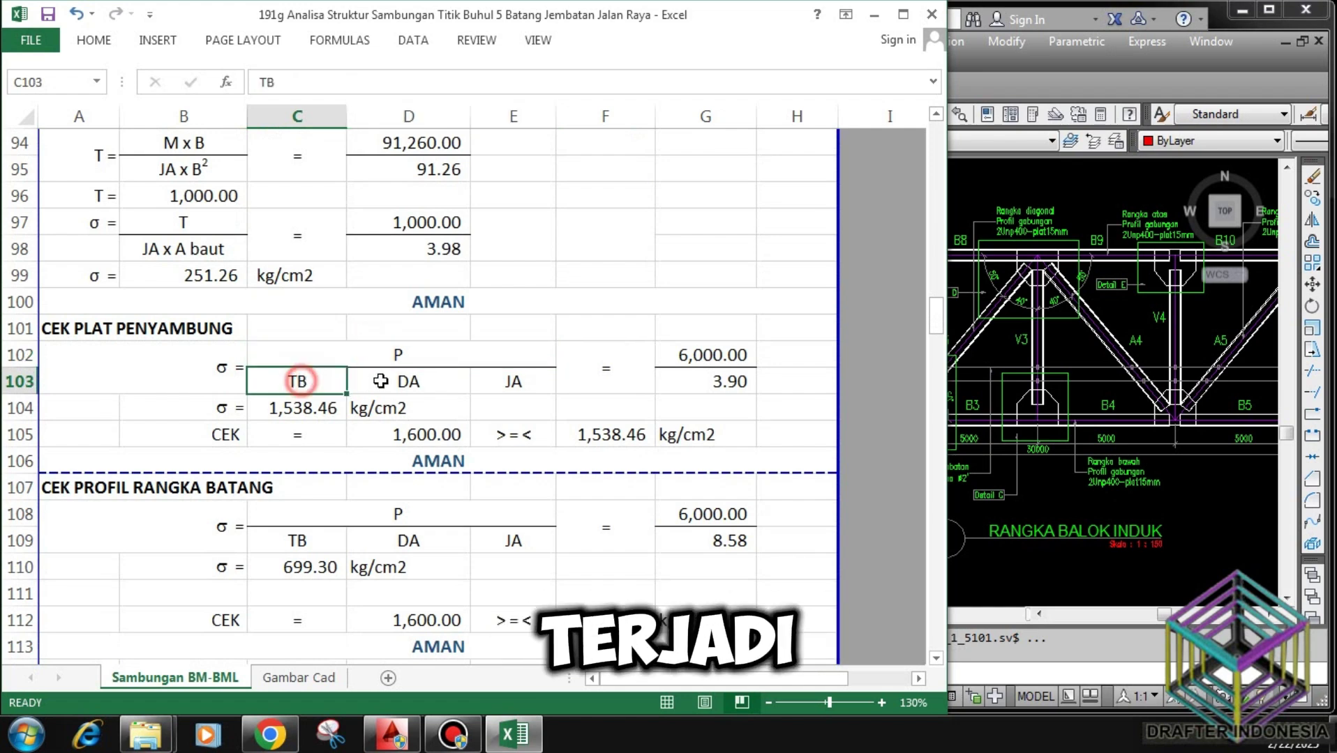
left_click(380, 380)
left_click(503, 381)
left_click(688, 355)
left_click(716, 379)
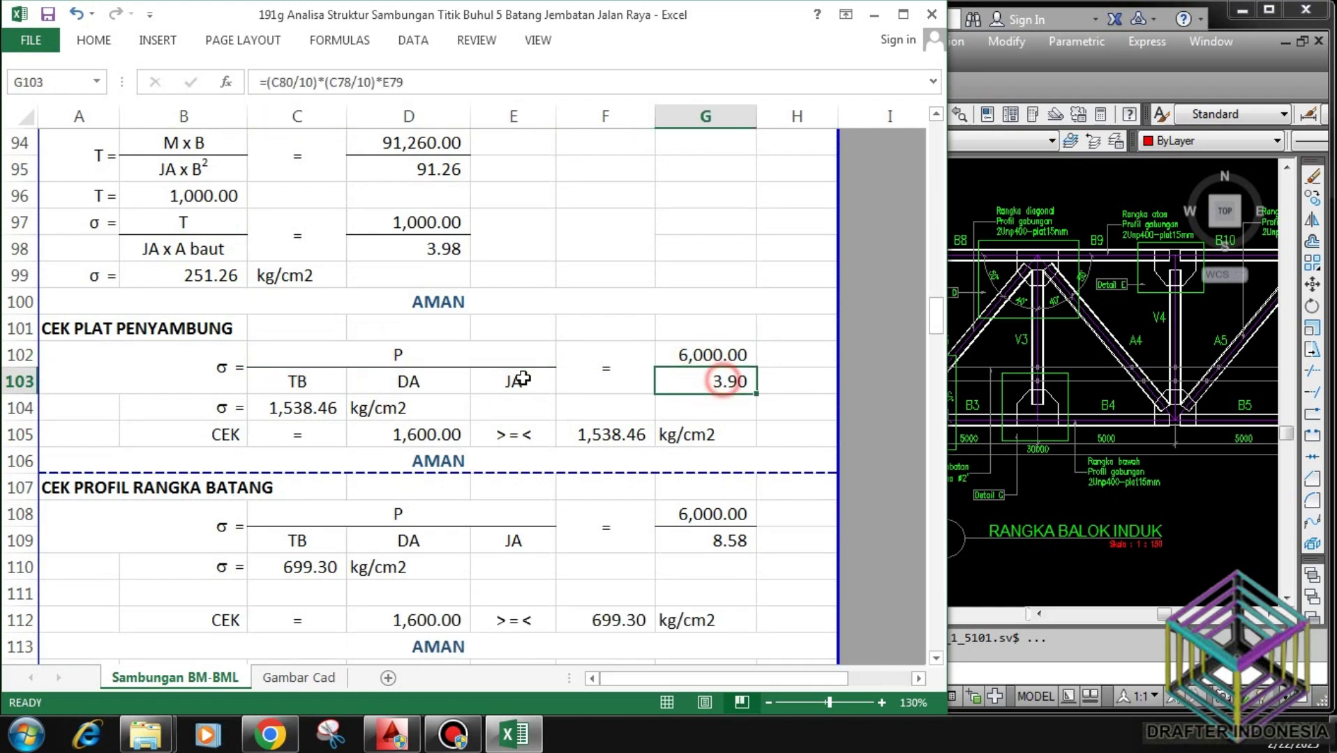
left_click(323, 405)
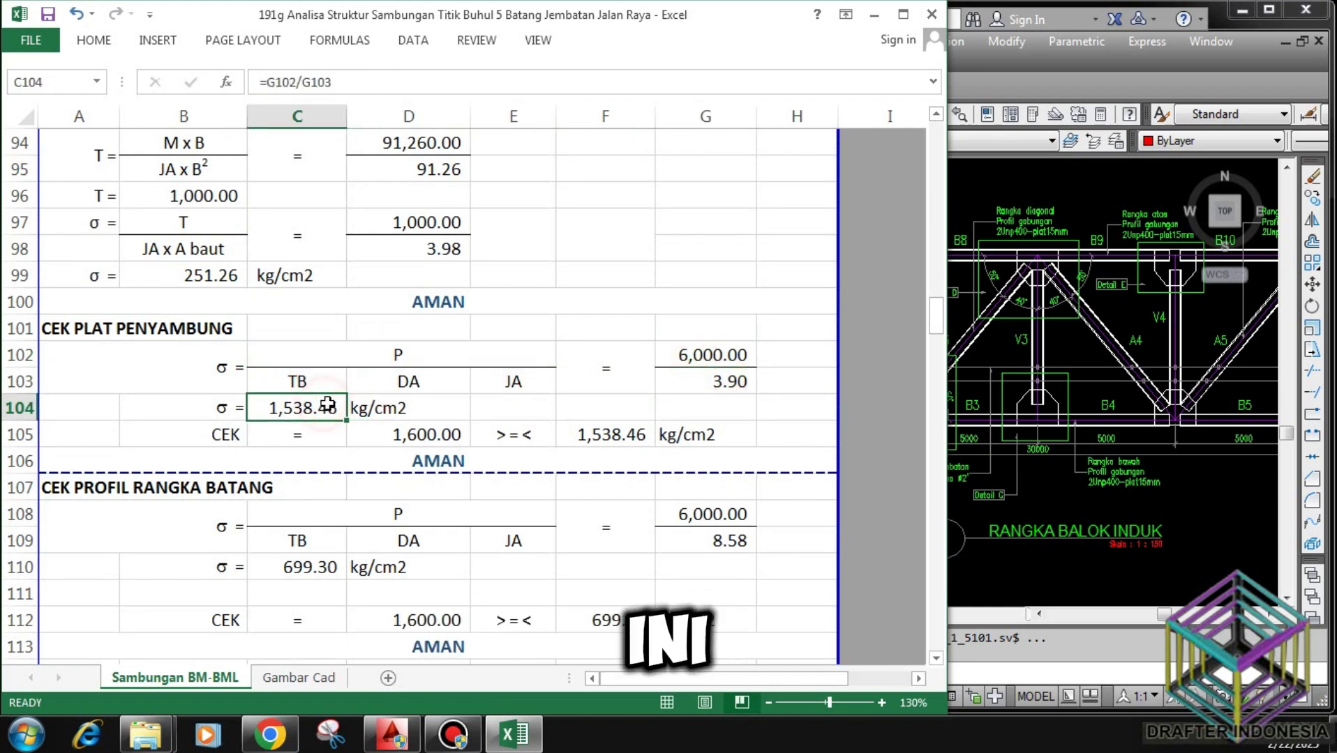
Compare the allowable and actual plate stresses for Batang 2 in row 105 and inspect the verdict formula in row 106.
left_click(425, 435)
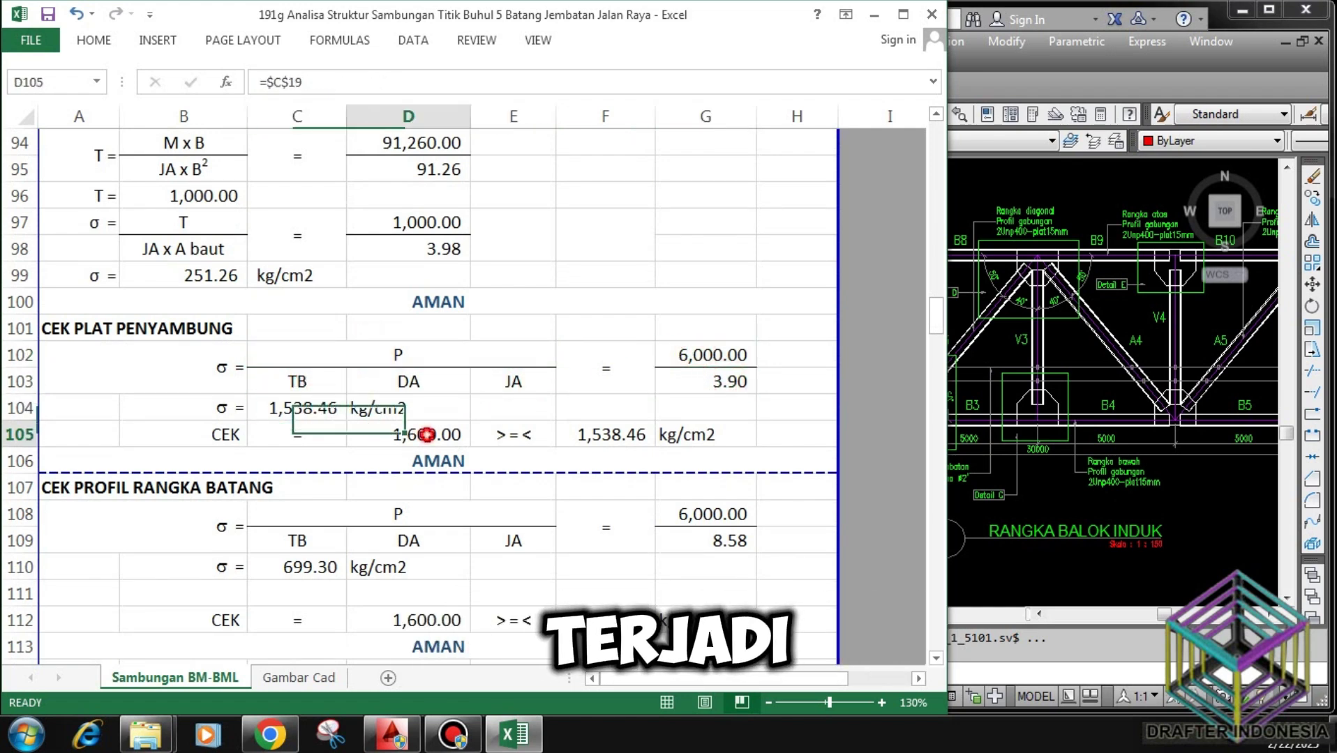
left_click(618, 435)
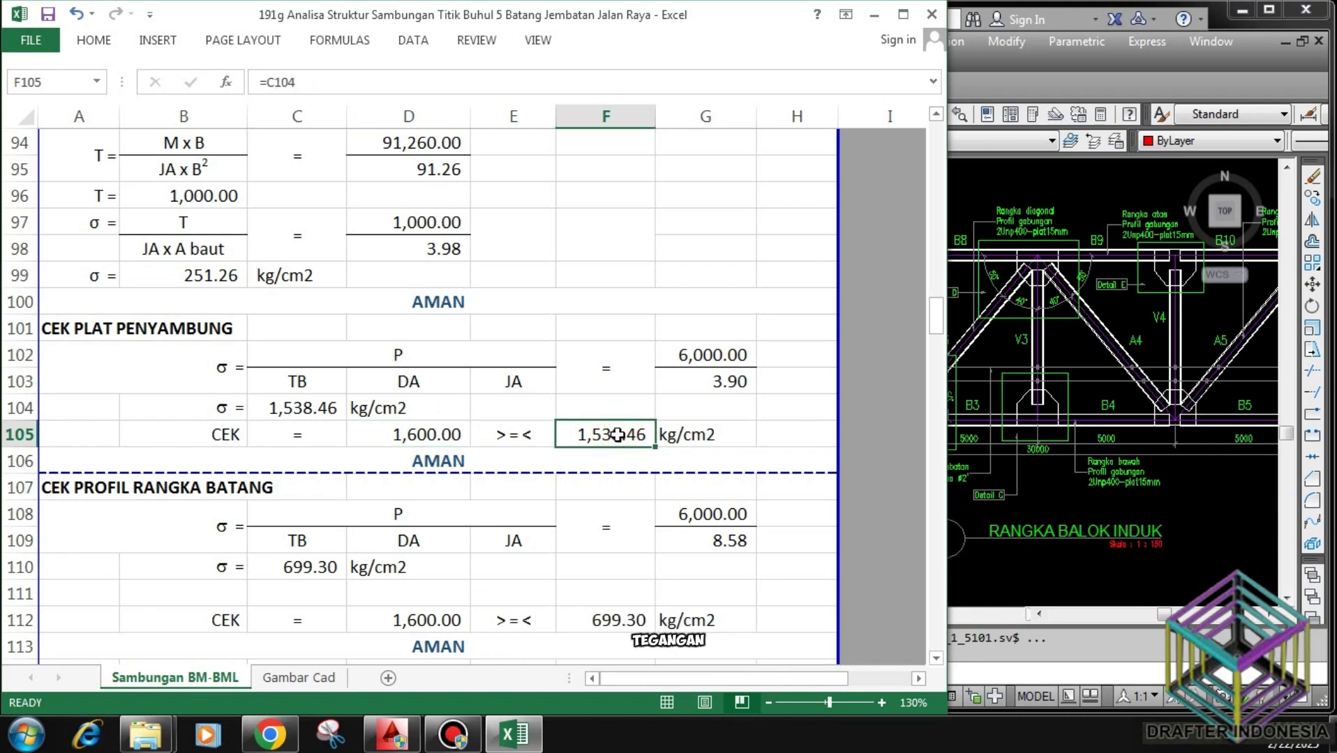
left_click(575, 461)
Examine Batang 2's member profile stress calculation under CEK PROFIL RANGKA BATANG in rows 108 to 110.
scroll(597, 303, "down", 2)
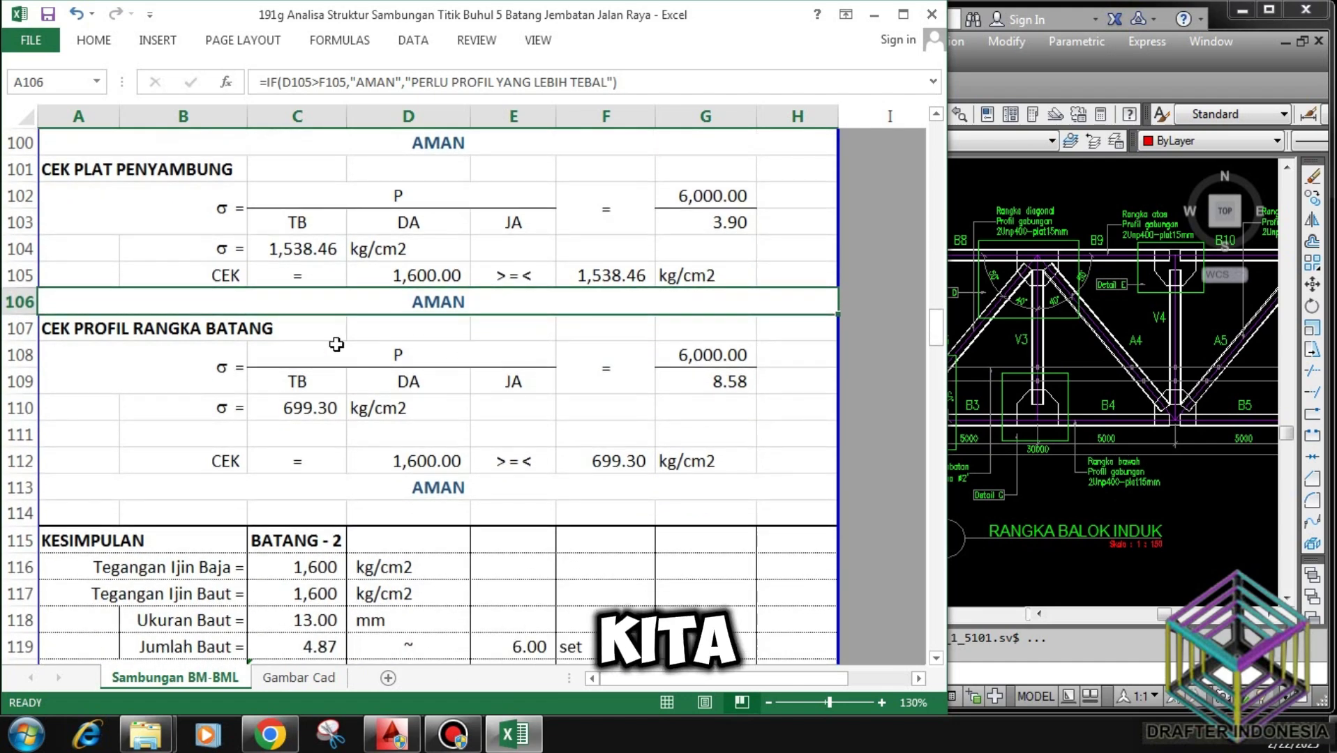
left_click(443, 355)
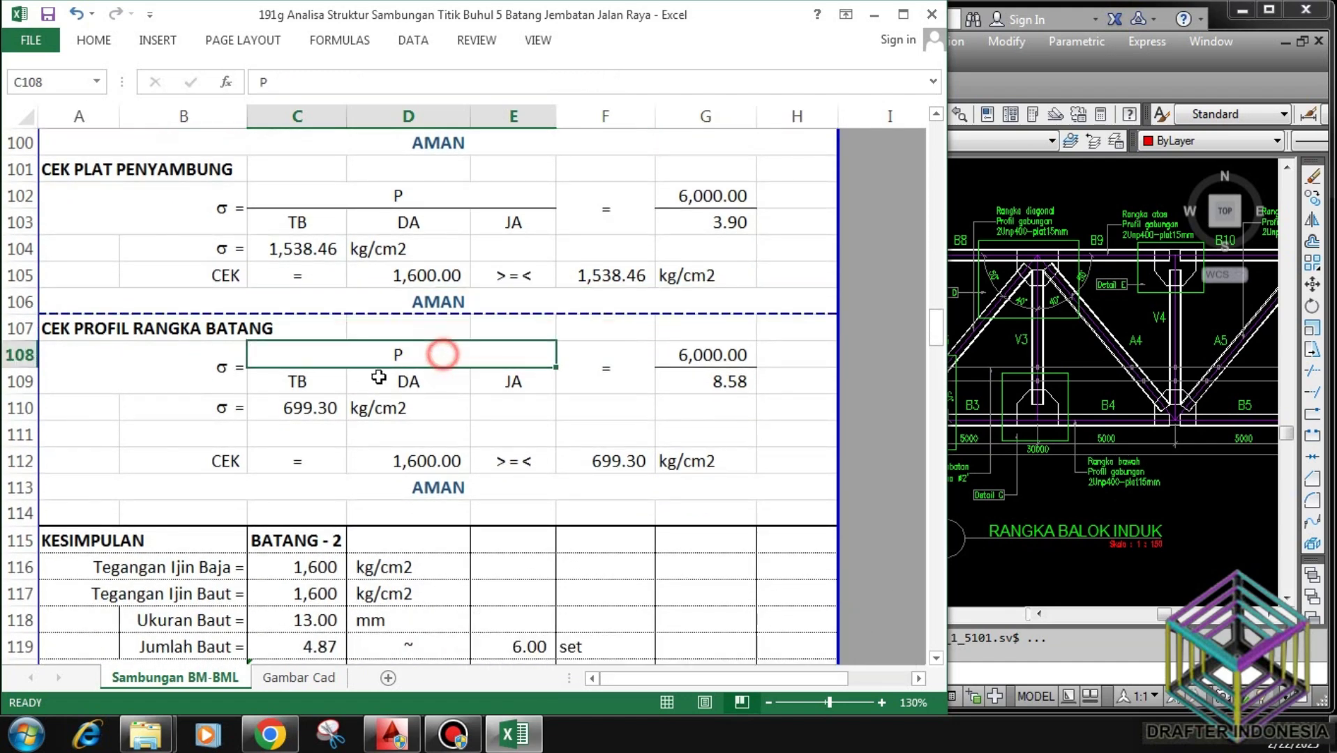
left_click(315, 382)
left_click(413, 381)
left_click(515, 381)
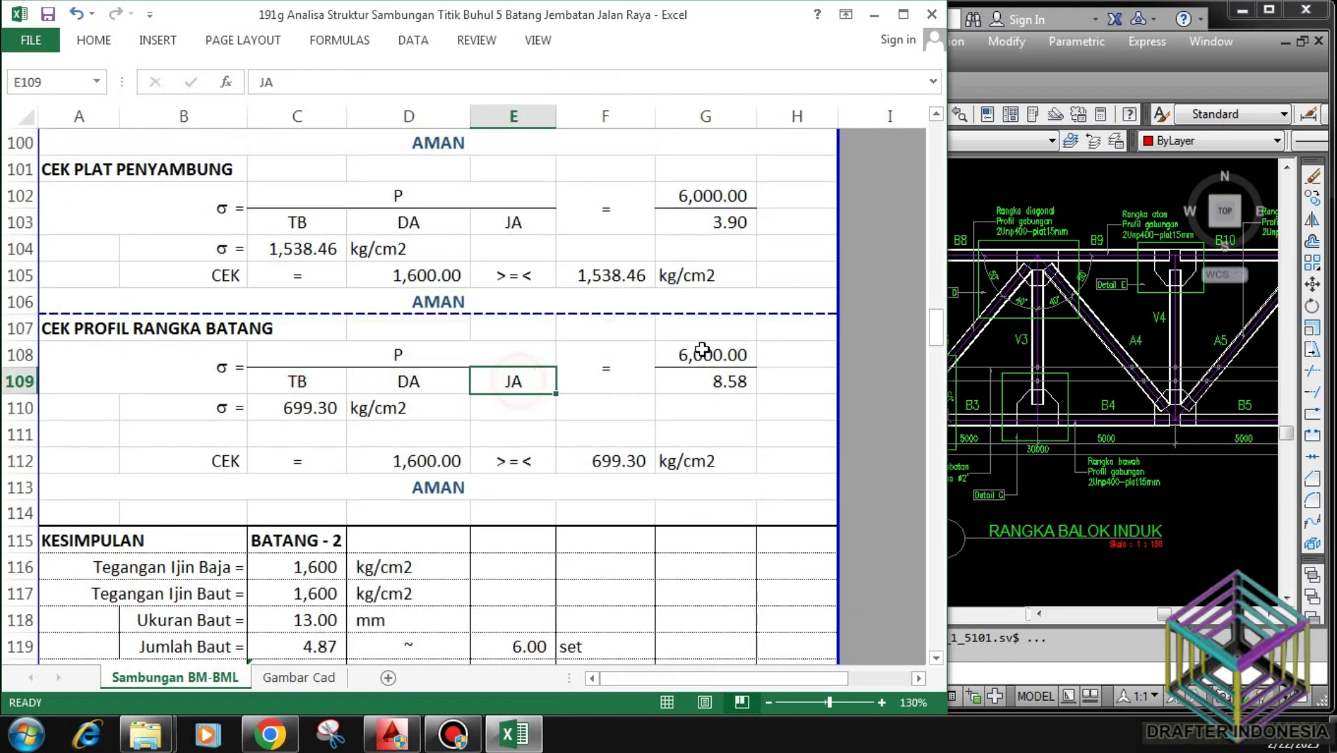
left_click(701, 345)
left_click(725, 381)
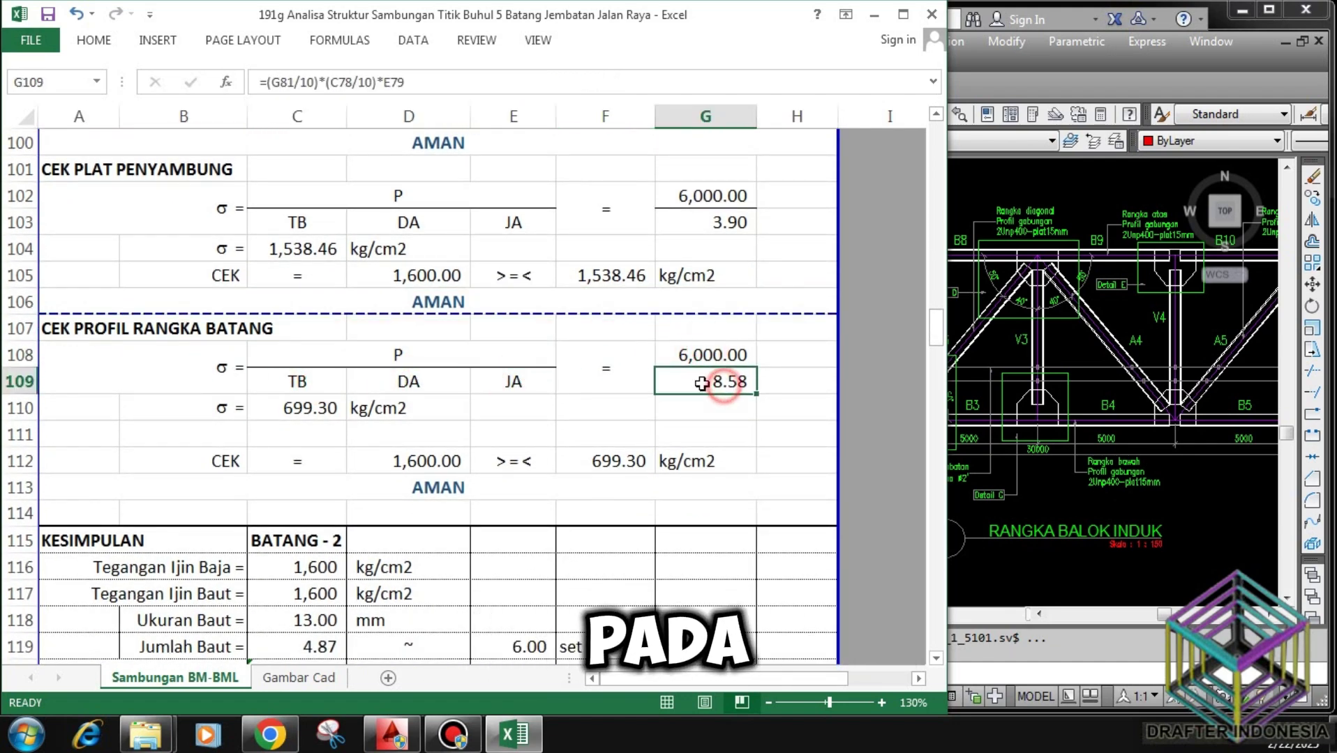
left_click(303, 413)
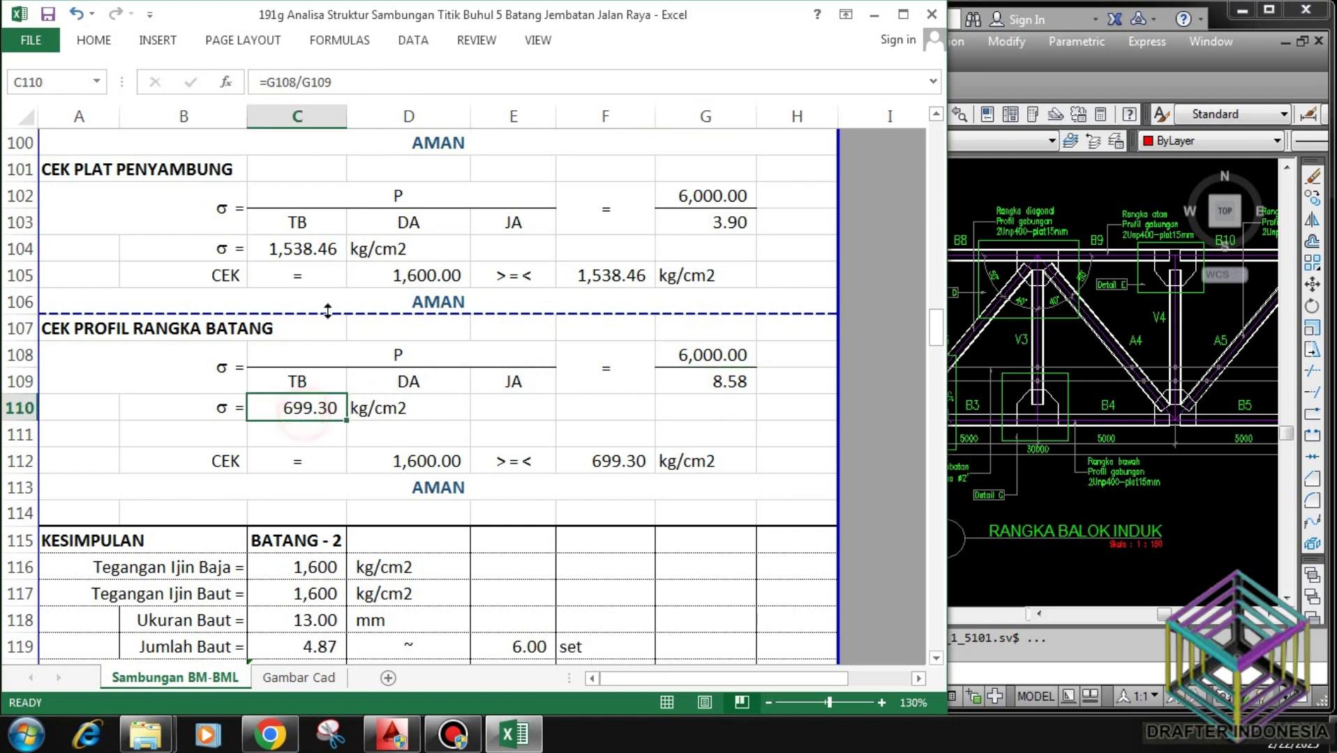
Compare Batang 2's allowable and actual profile stresses in row 112 and inspect the verdict formula in row 113.
left_click(450, 461)
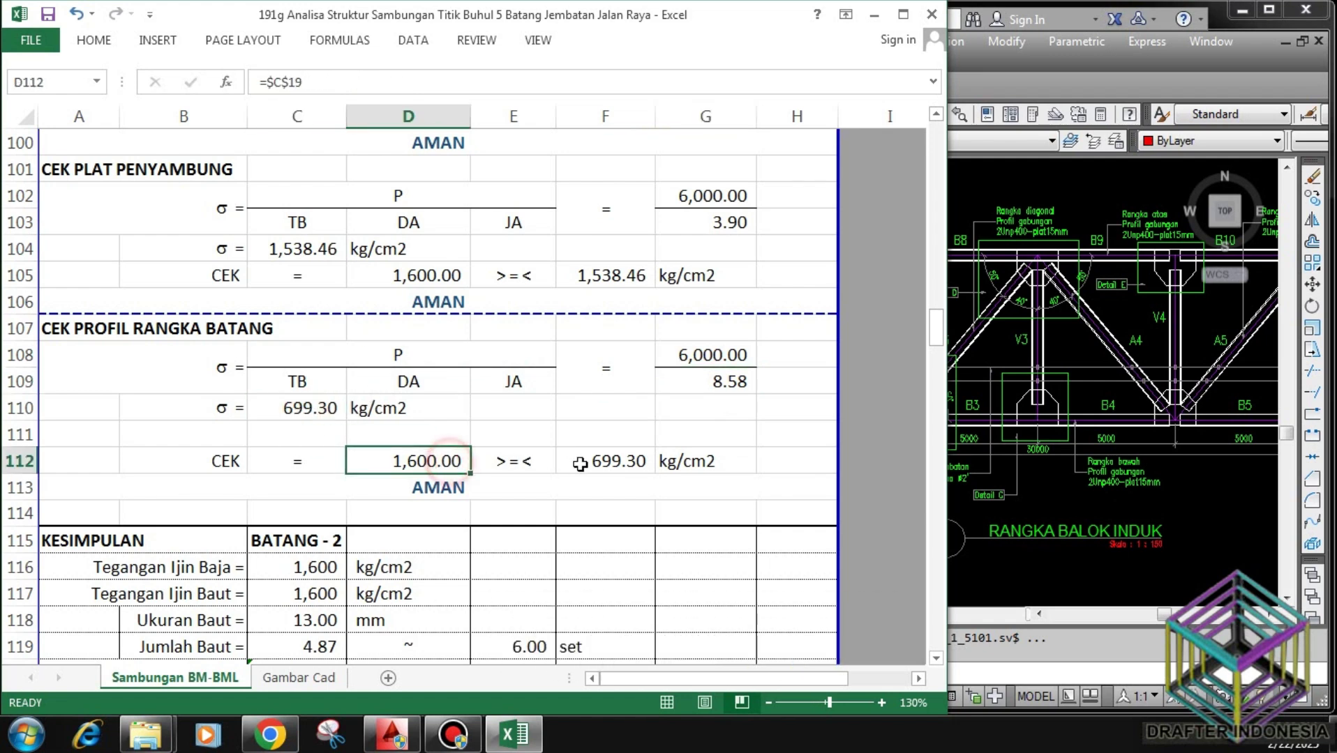
left_click(608, 462)
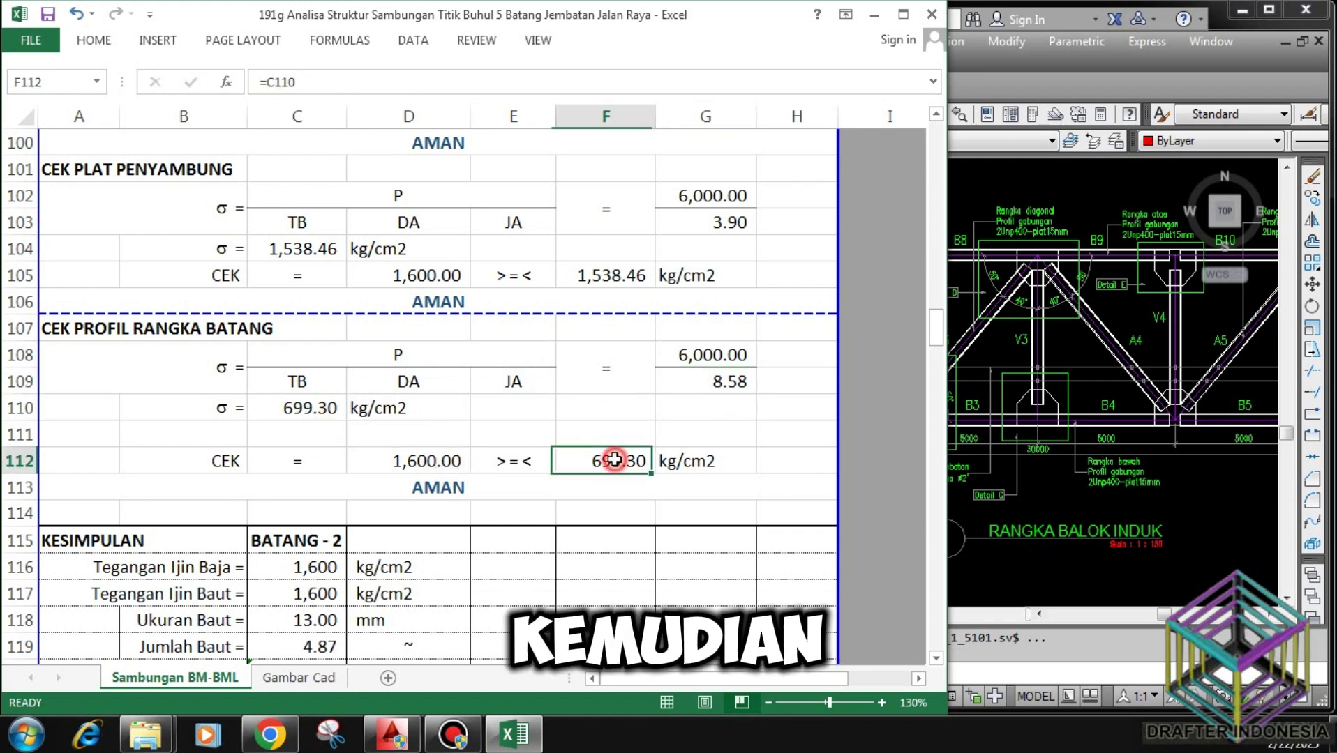
left_click(522, 487)
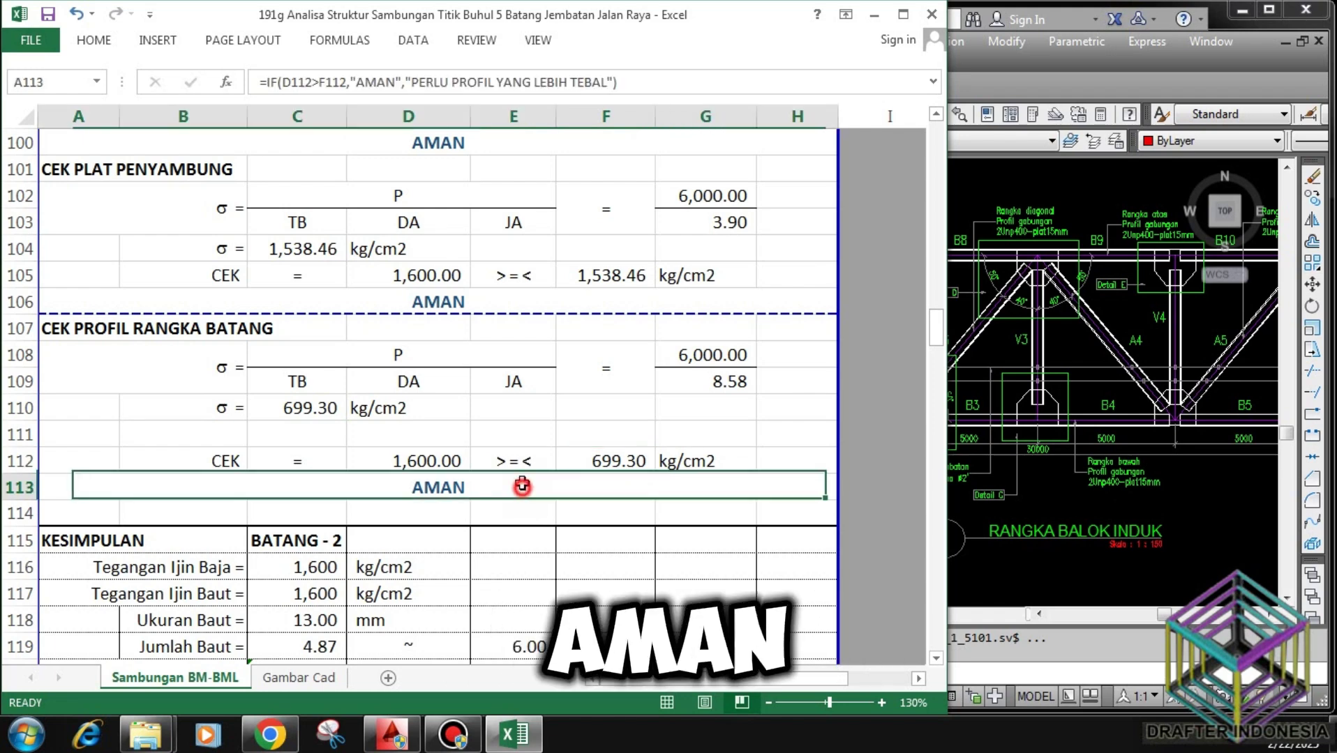
Review the allowable stresses, bolt size, bolt count and connecting plate thickness in Batang 2's KESIMPULAN table, rows 115 to 120.
scroll(312, 227, "down", 3)
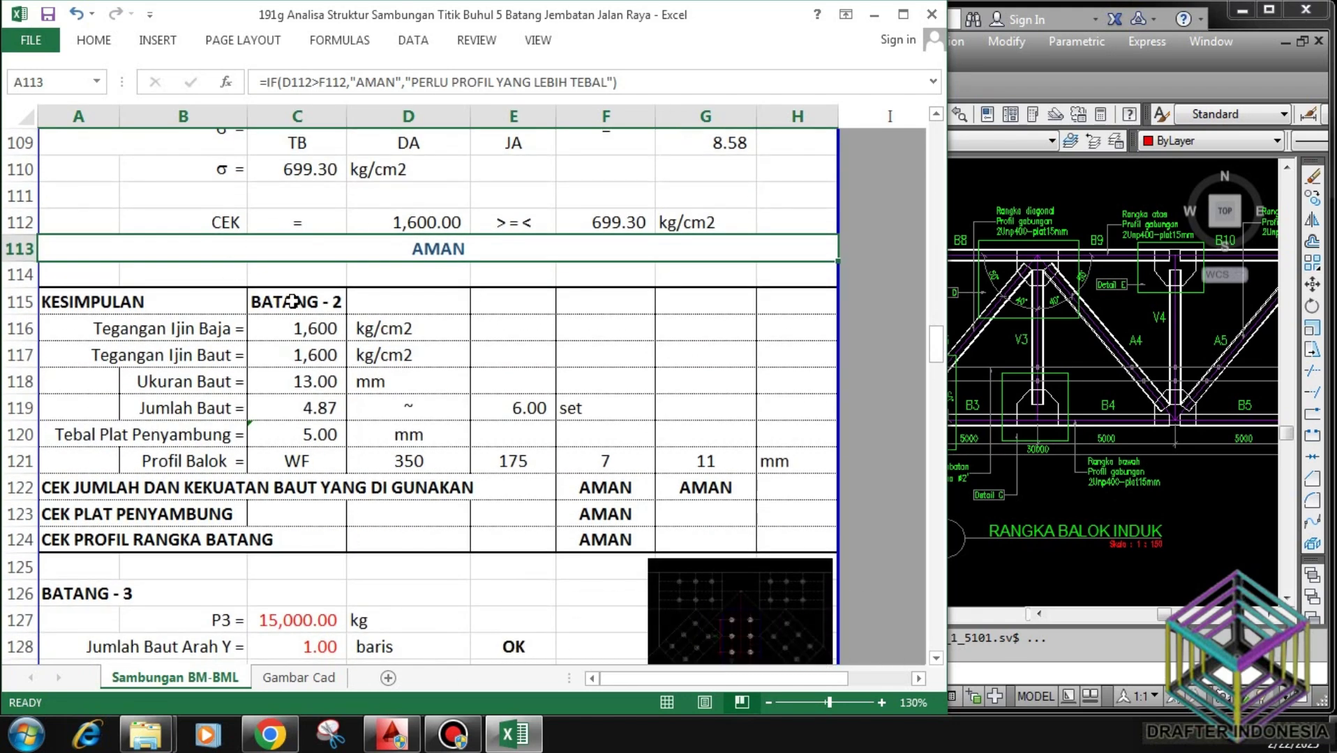
left_click(291, 301)
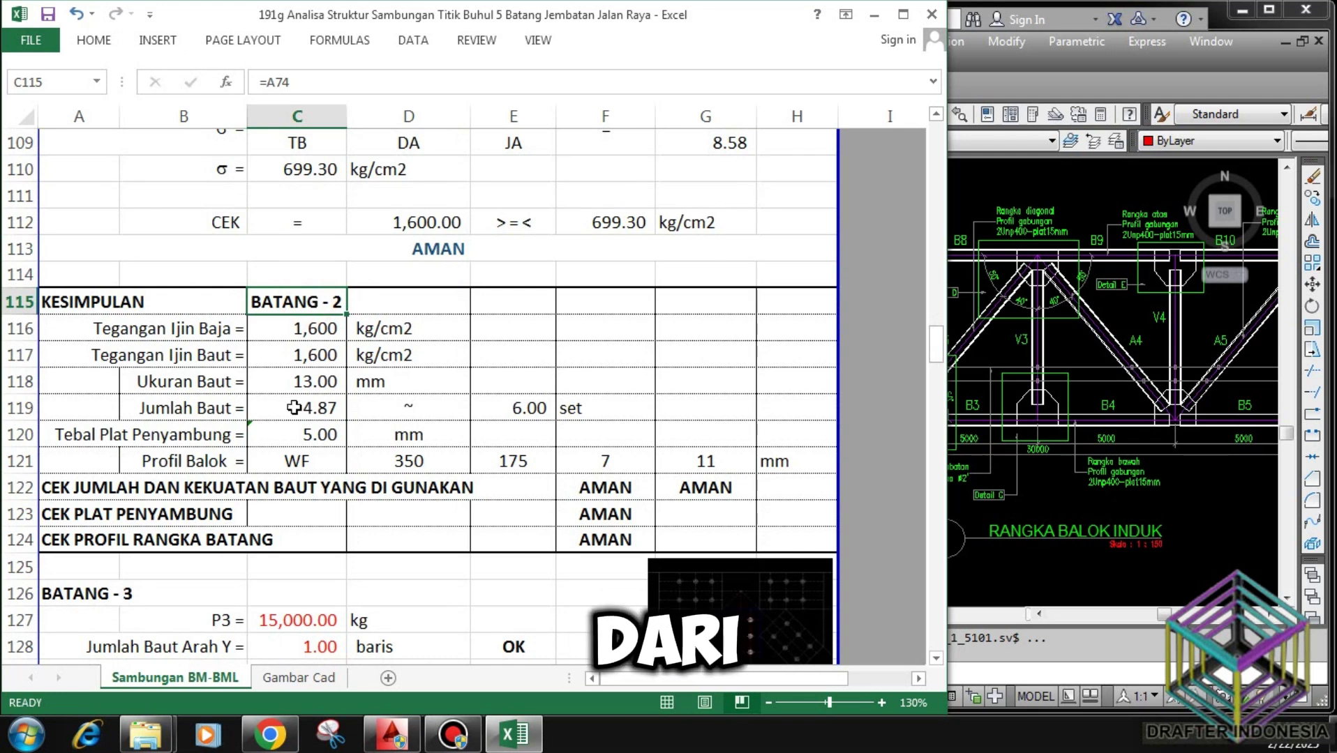
left_click(317, 333)
left_click(318, 355)
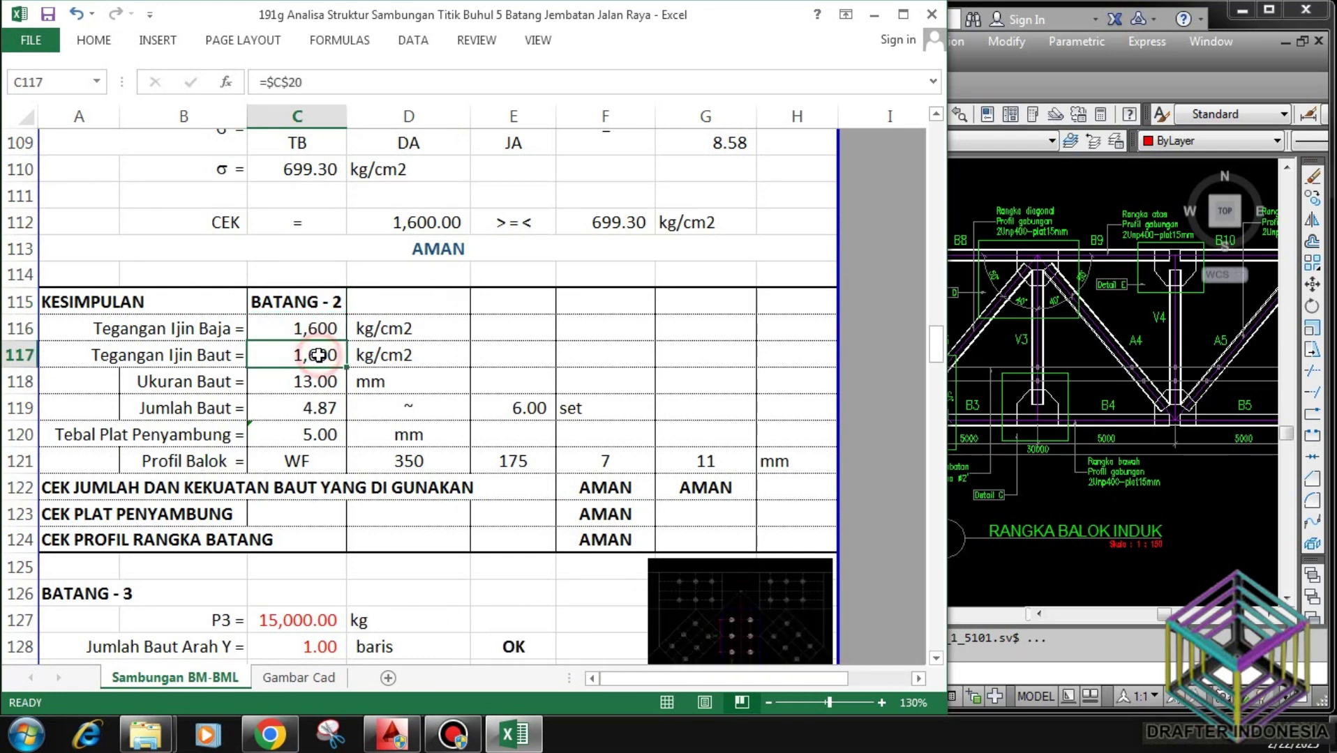
left_click(313, 377)
left_click(319, 408)
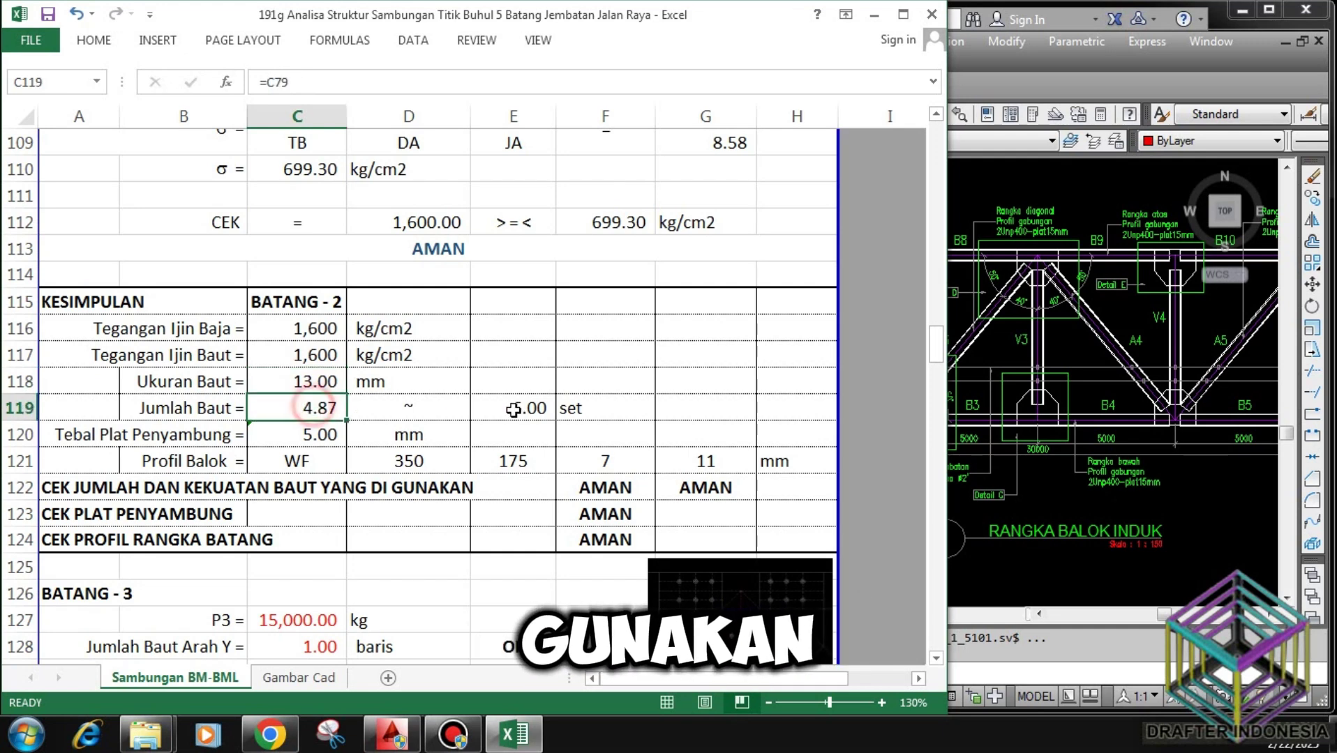
left_click(530, 410)
left_click(322, 432)
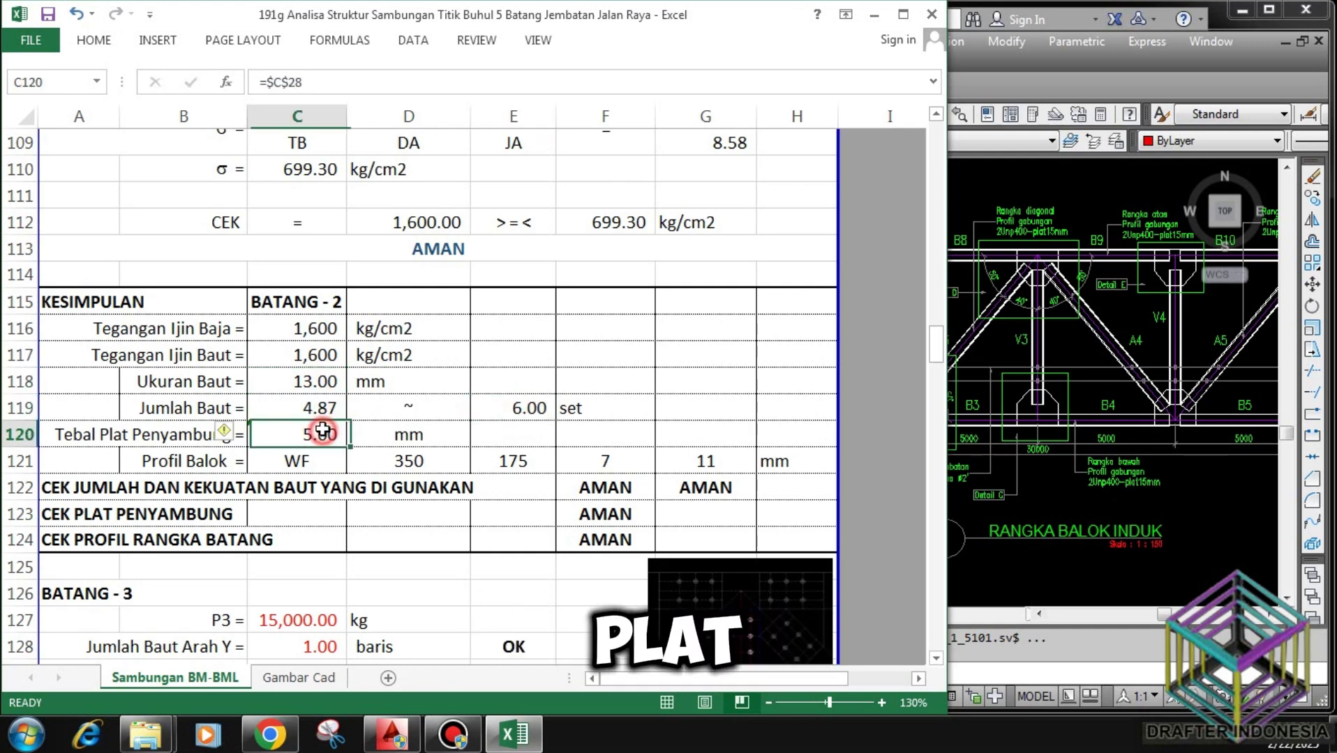
Review the beam profile type and its dimensions in row 121 of Batang 2's KESIMPULAN table.
left_click(299, 463)
left_click(403, 463)
left_click(496, 462)
left_click(606, 462)
left_click(701, 462)
left_click(775, 462)
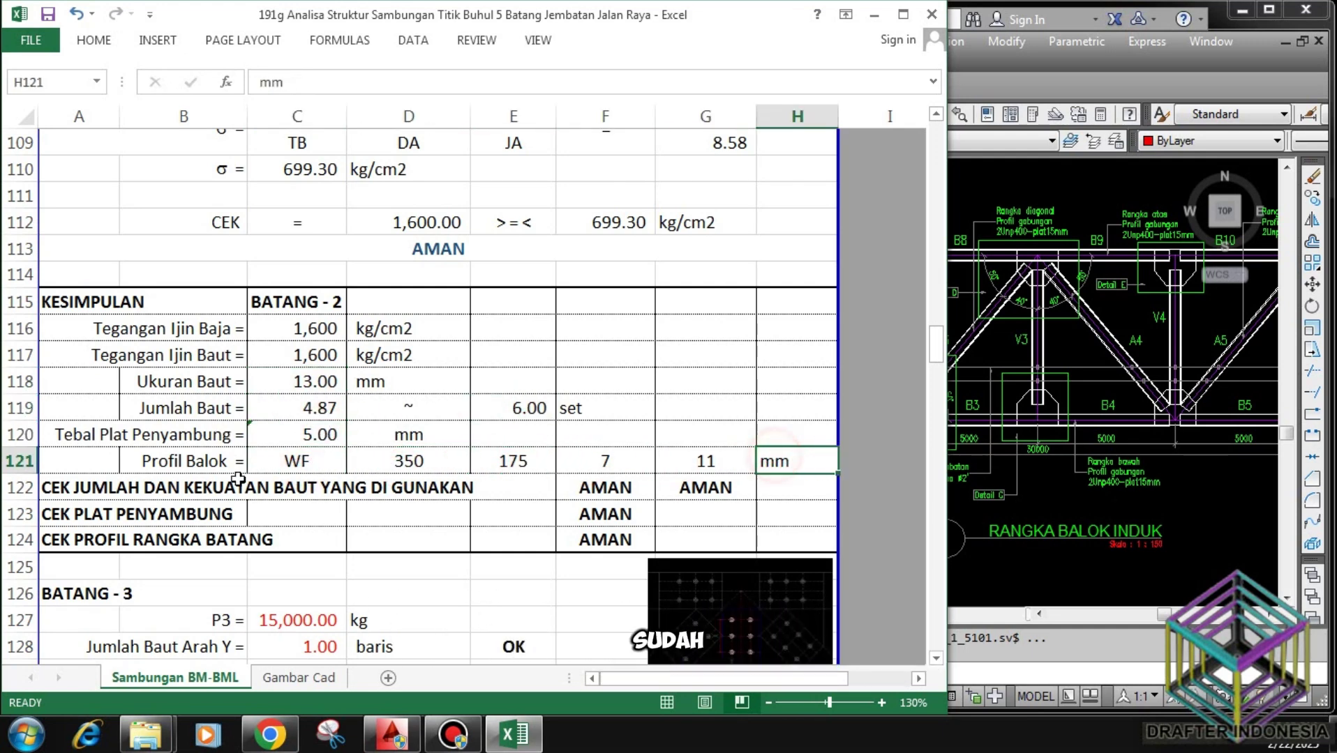
Review the bolt, connecting plate and member profile verdicts in rows 122 to 124 of Batang 2's conclusion.
left_click(63, 488)
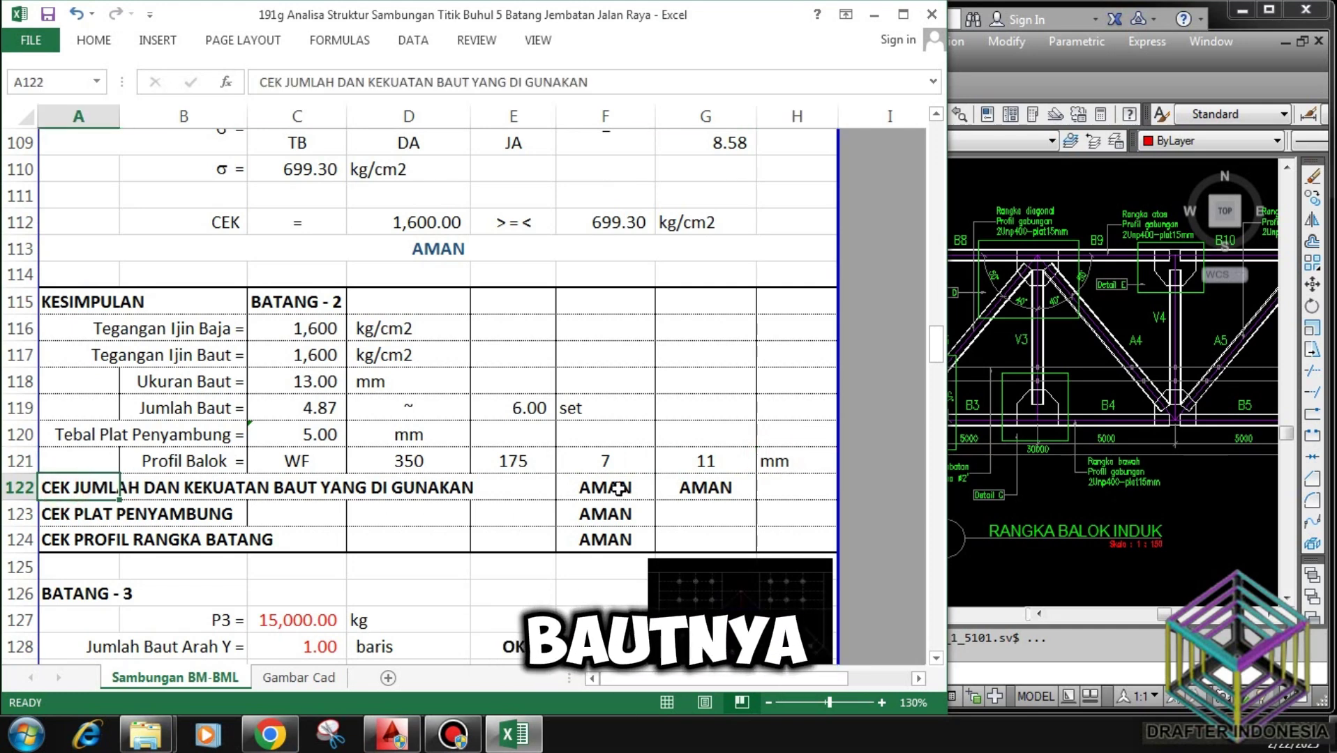
left_click(618, 488)
left_click(702, 488)
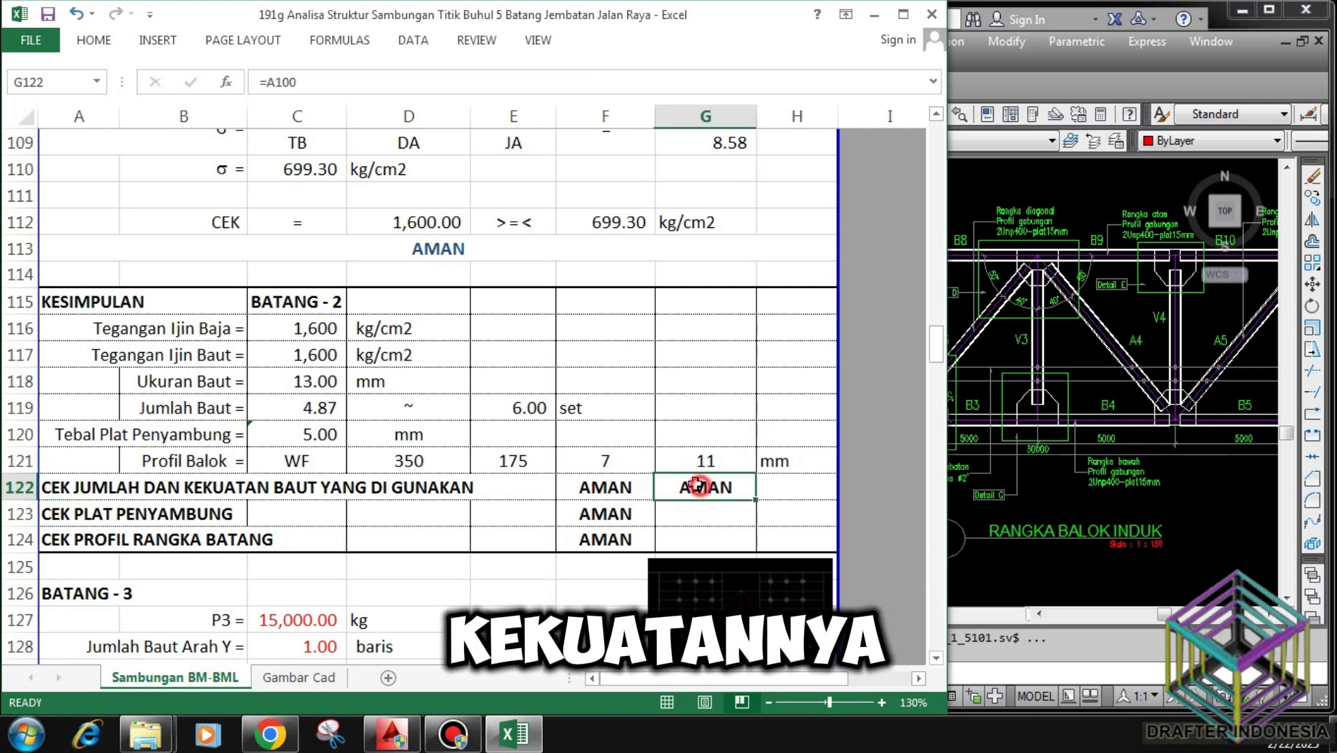
left_click(611, 516)
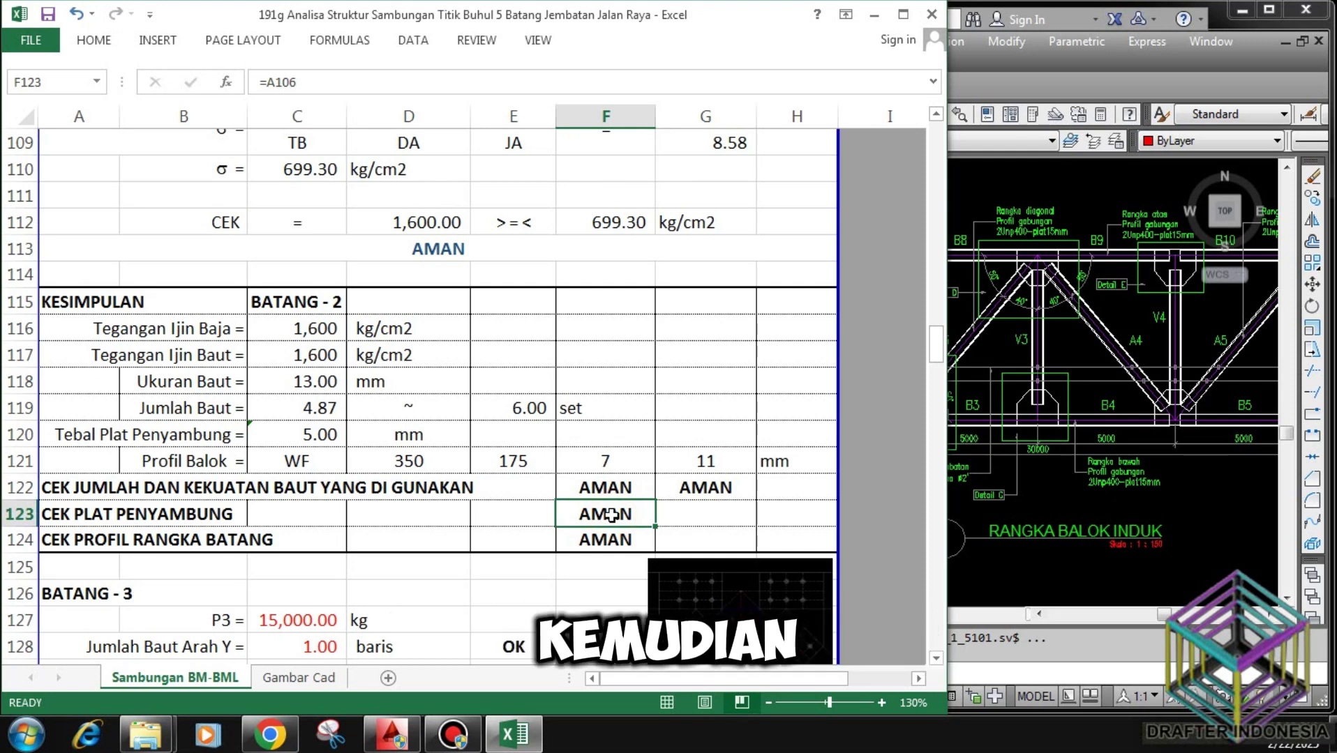
left_click(612, 539)
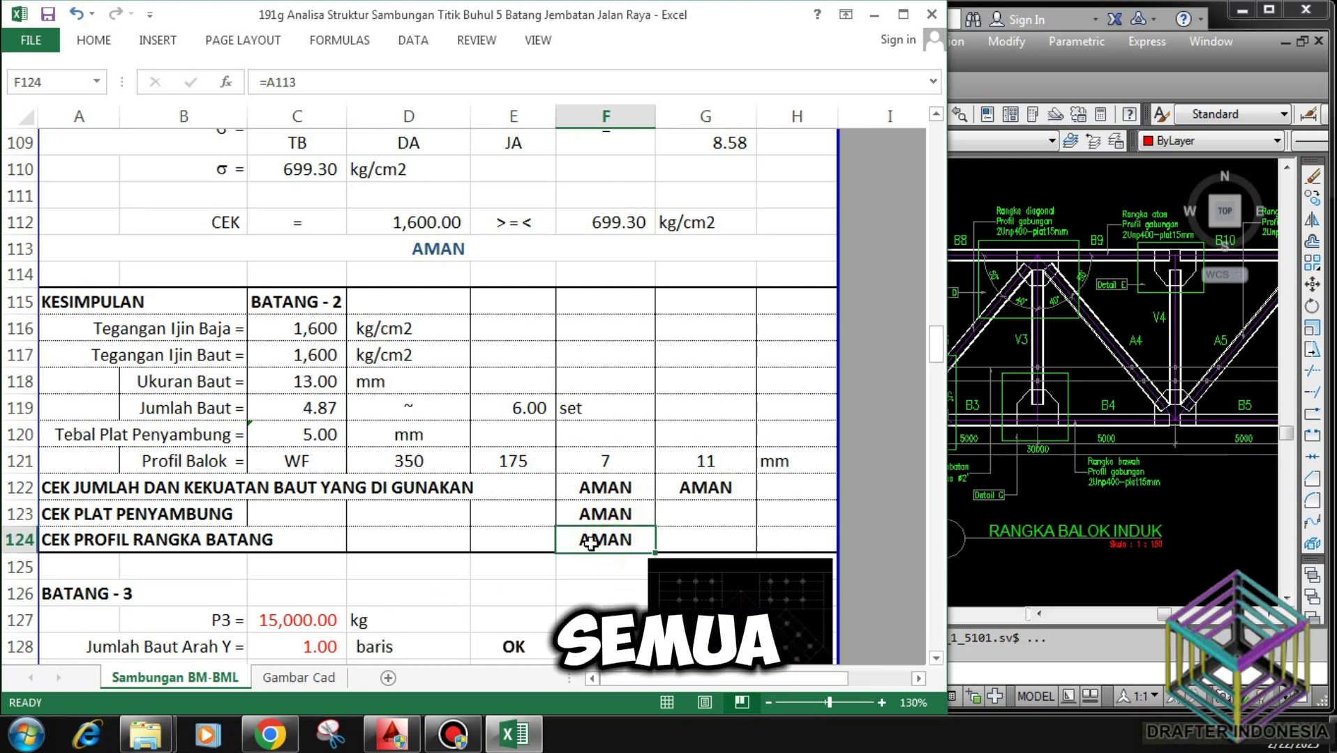
Set Batang 3's load P3 to 7000 kg in cell C127.
scroll(484, 338, "down", 3)
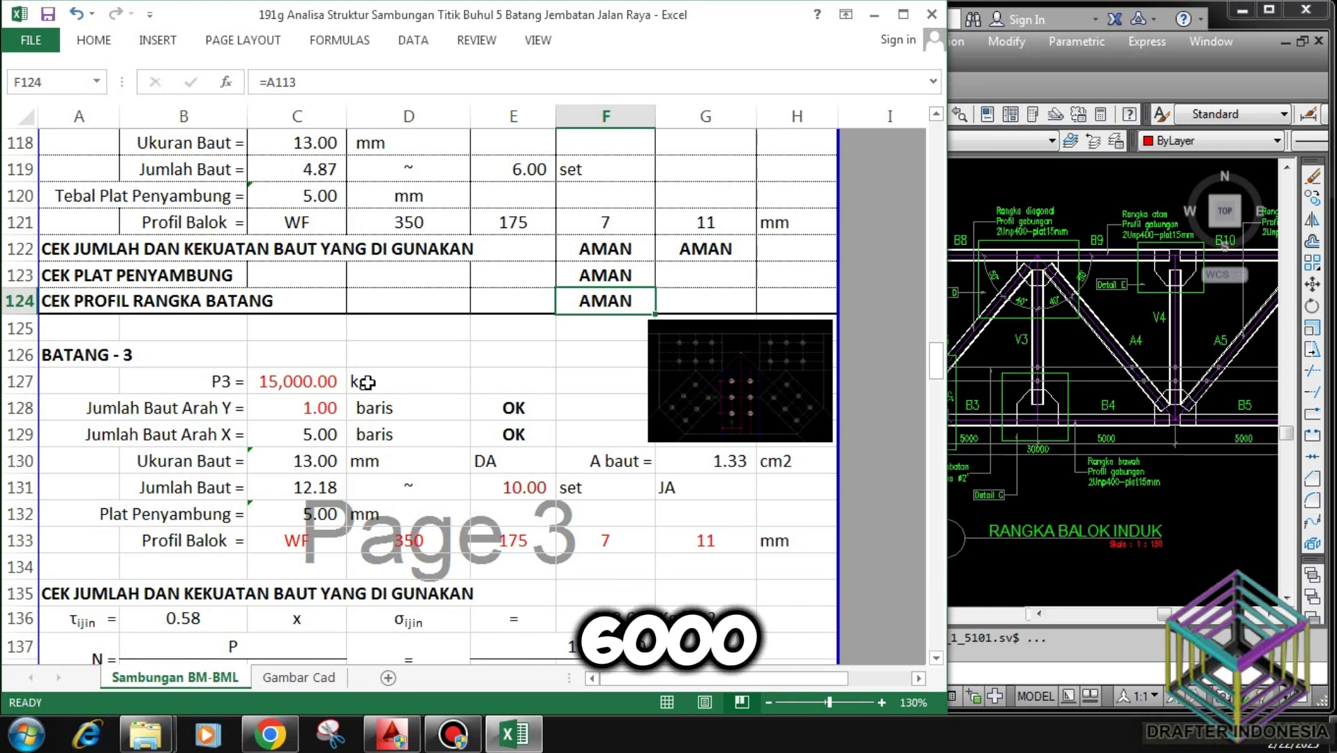
left_click(323, 377)
type("7000")
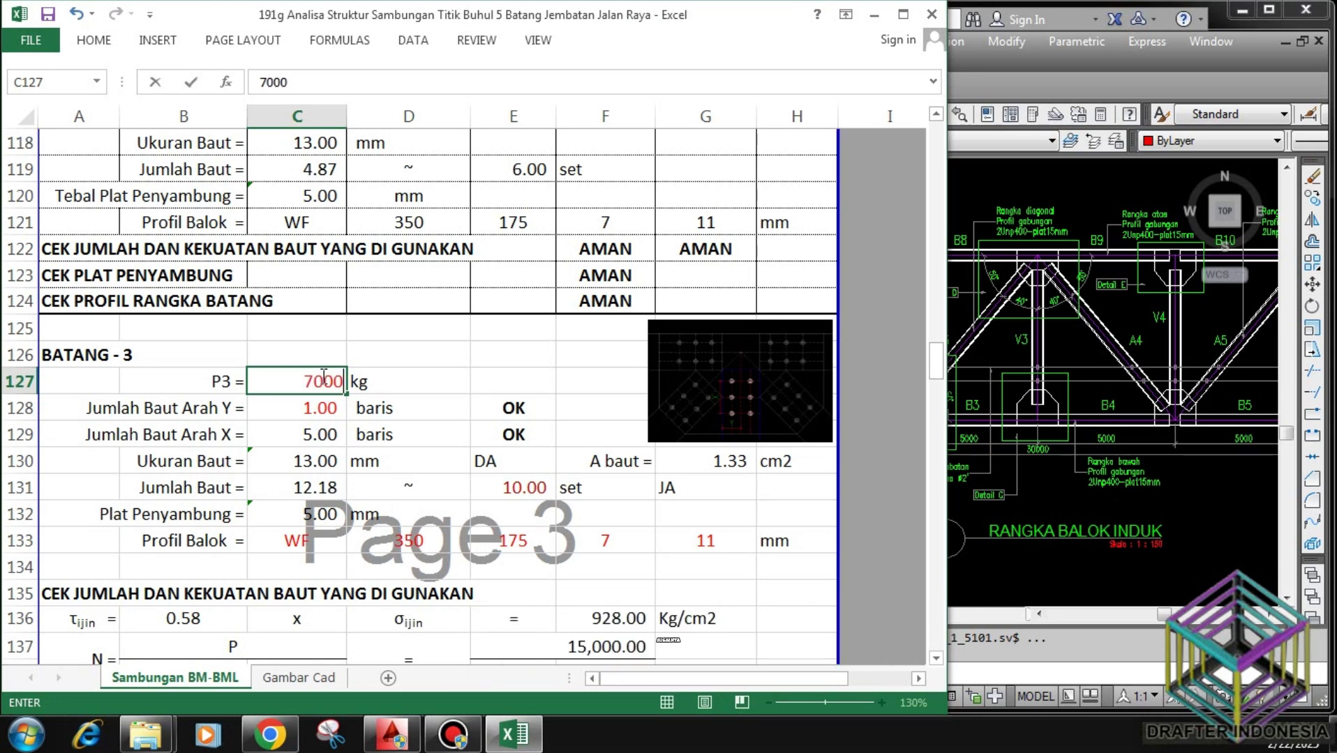
key("Return")
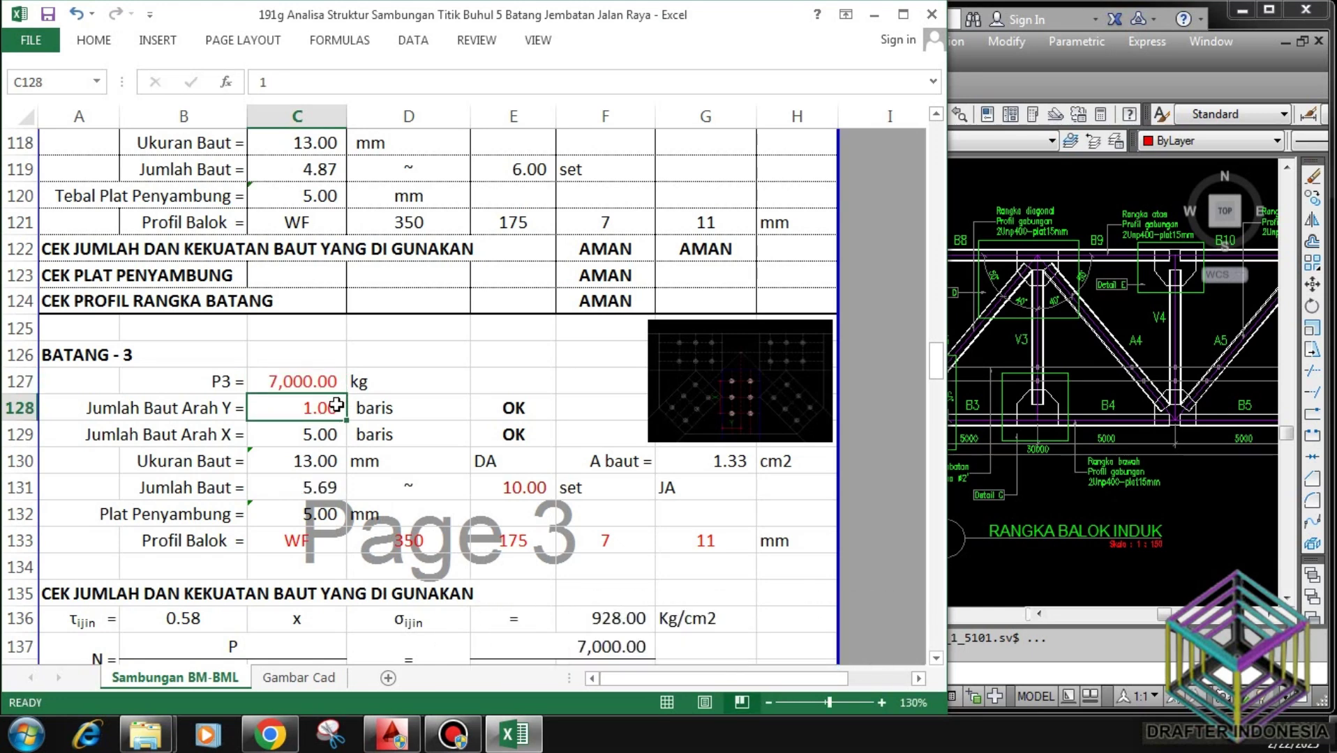
Examine Batang 3's X-direction bolt row formula, the bolt arrangement checks in E128 and E129, the bolt size and the bolt area.
left_click(313, 432)
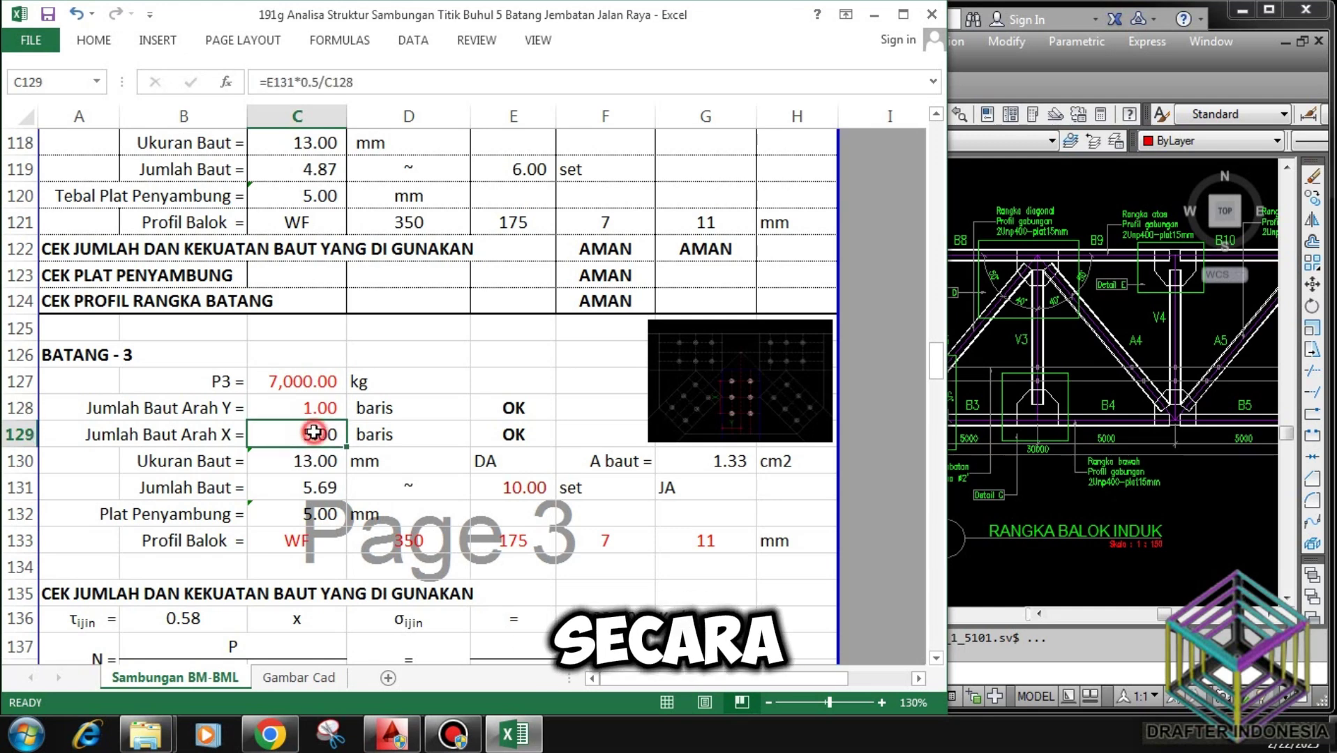
left_click(522, 409)
left_click(524, 433)
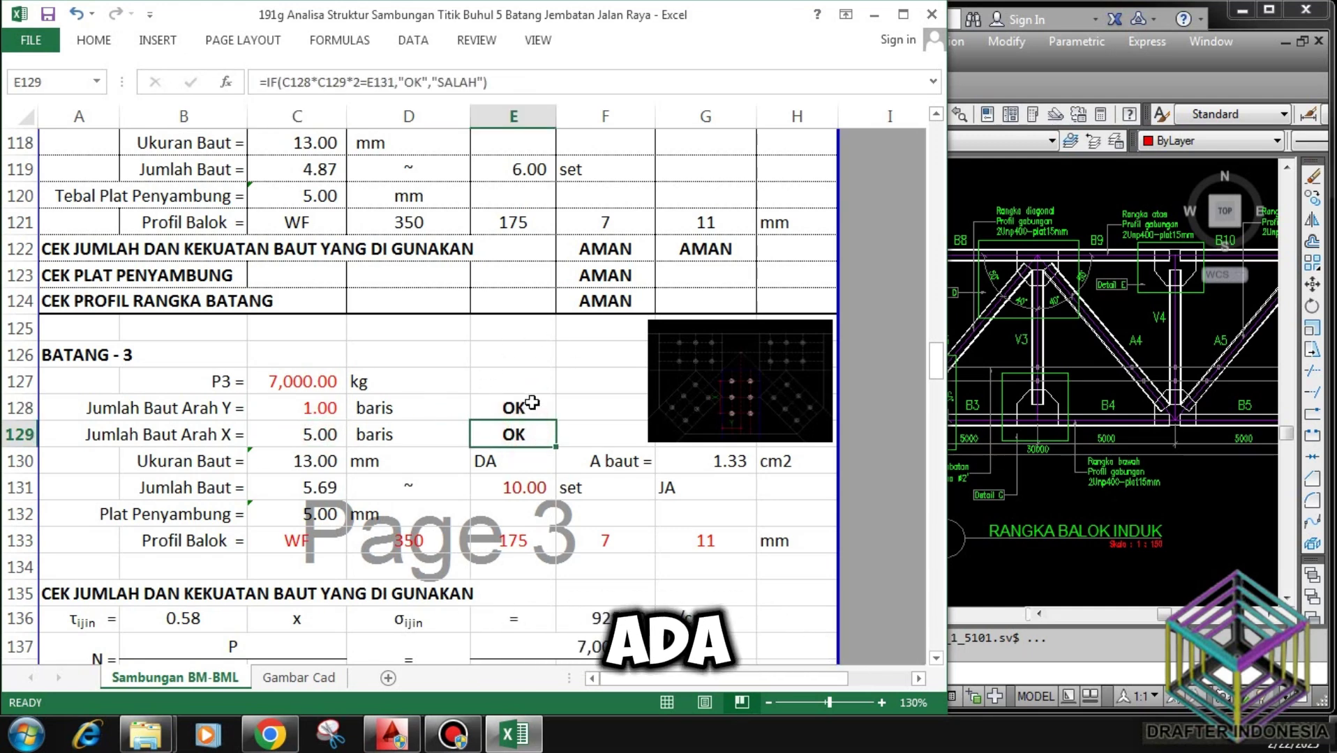
left_click(317, 457)
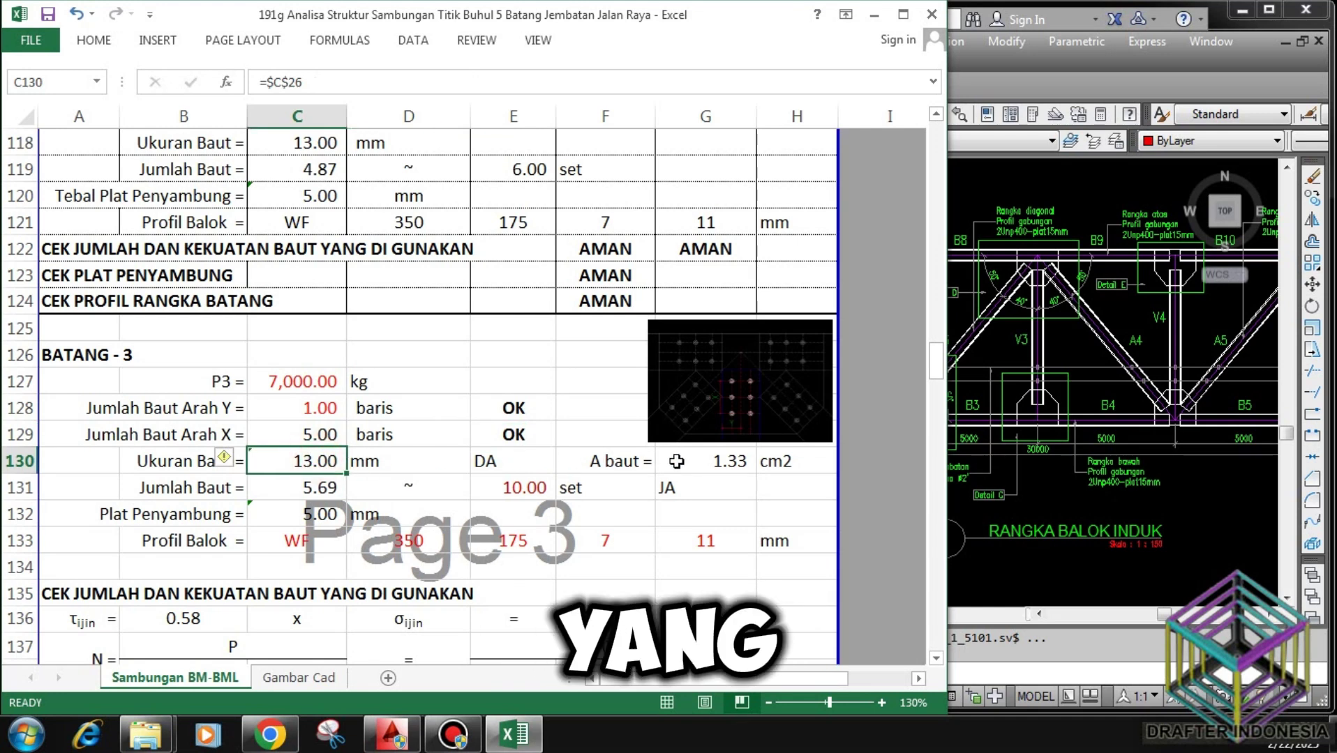
left_click(739, 462)
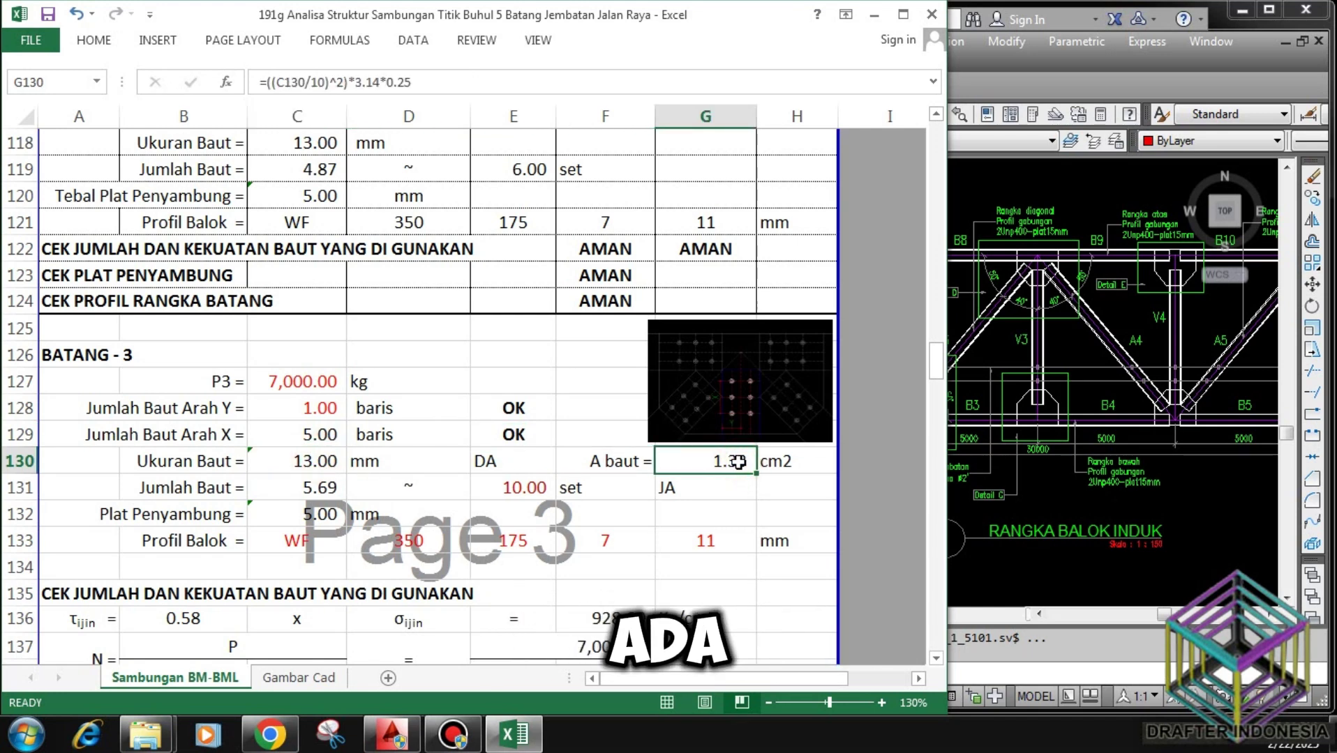
Check Batang 3's calculated bolt requirement and set its number of bolts in E131 to 6 sets.
left_click(307, 486)
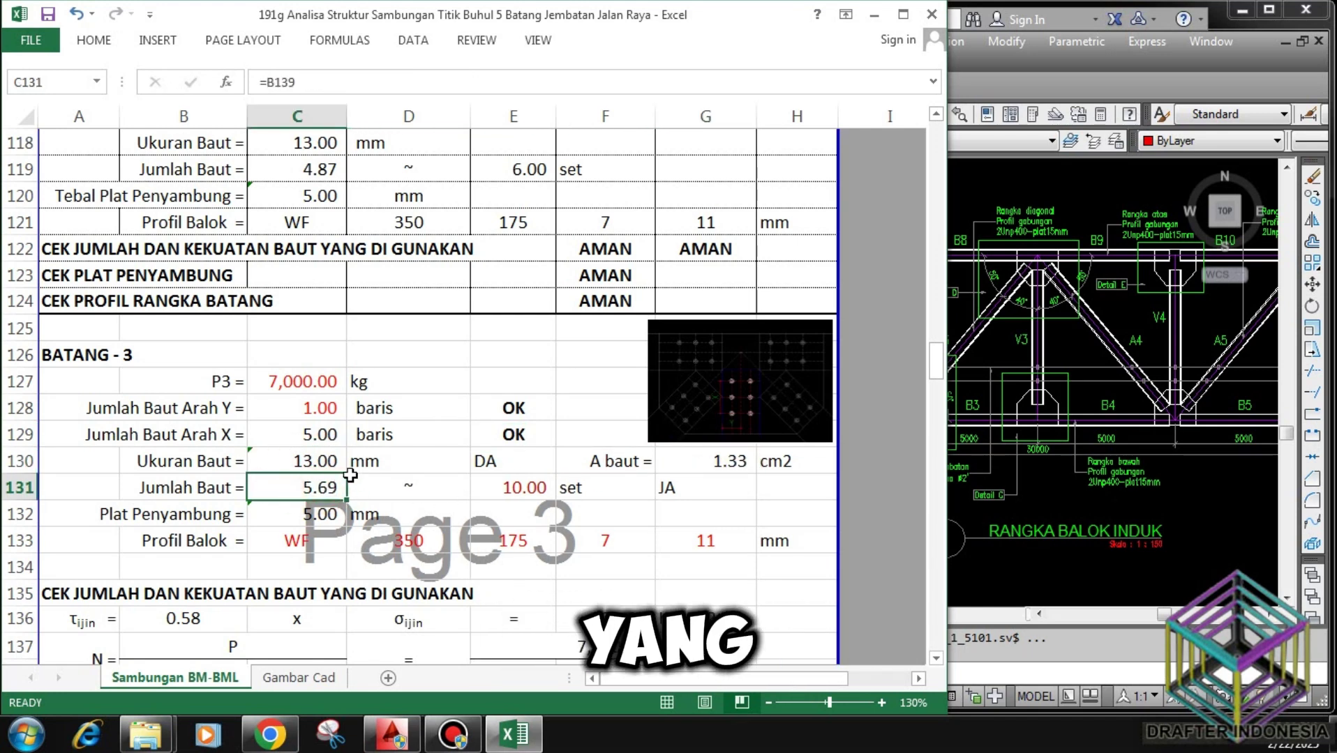
left_click(537, 489)
type("6")
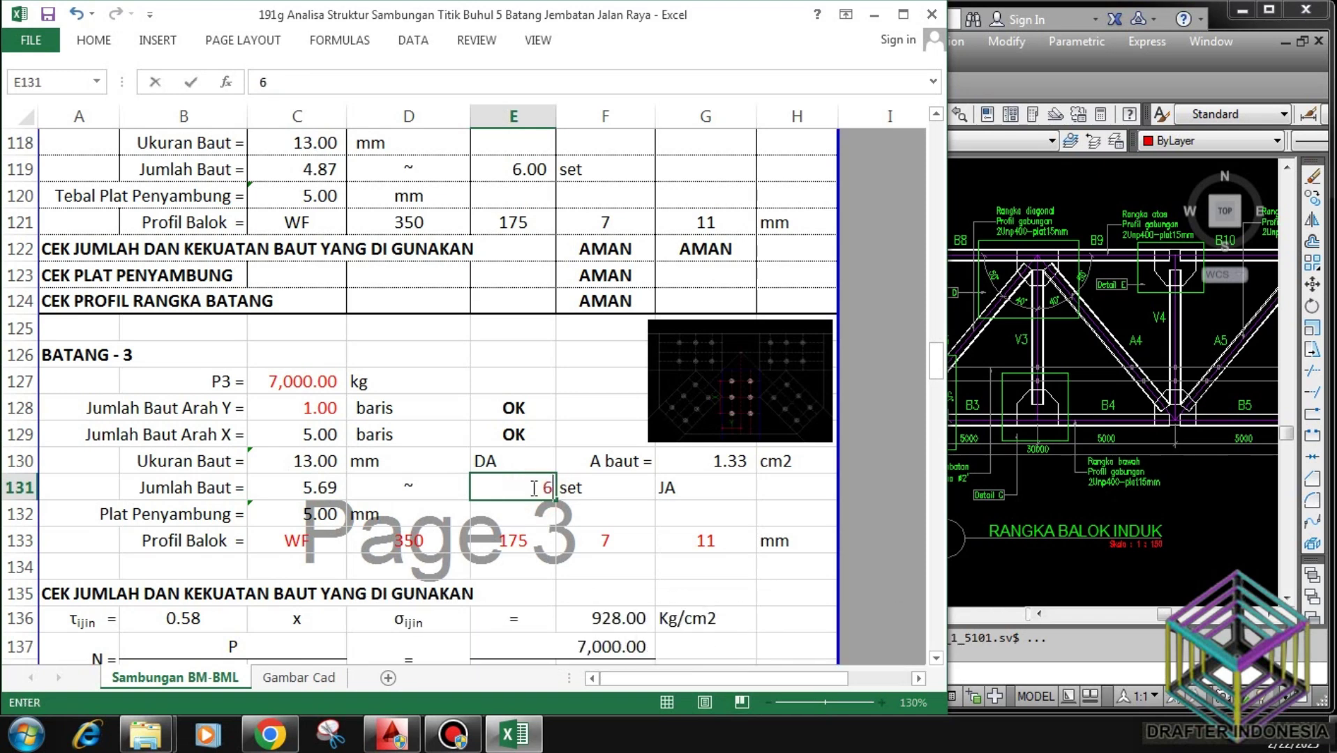
key("Return")
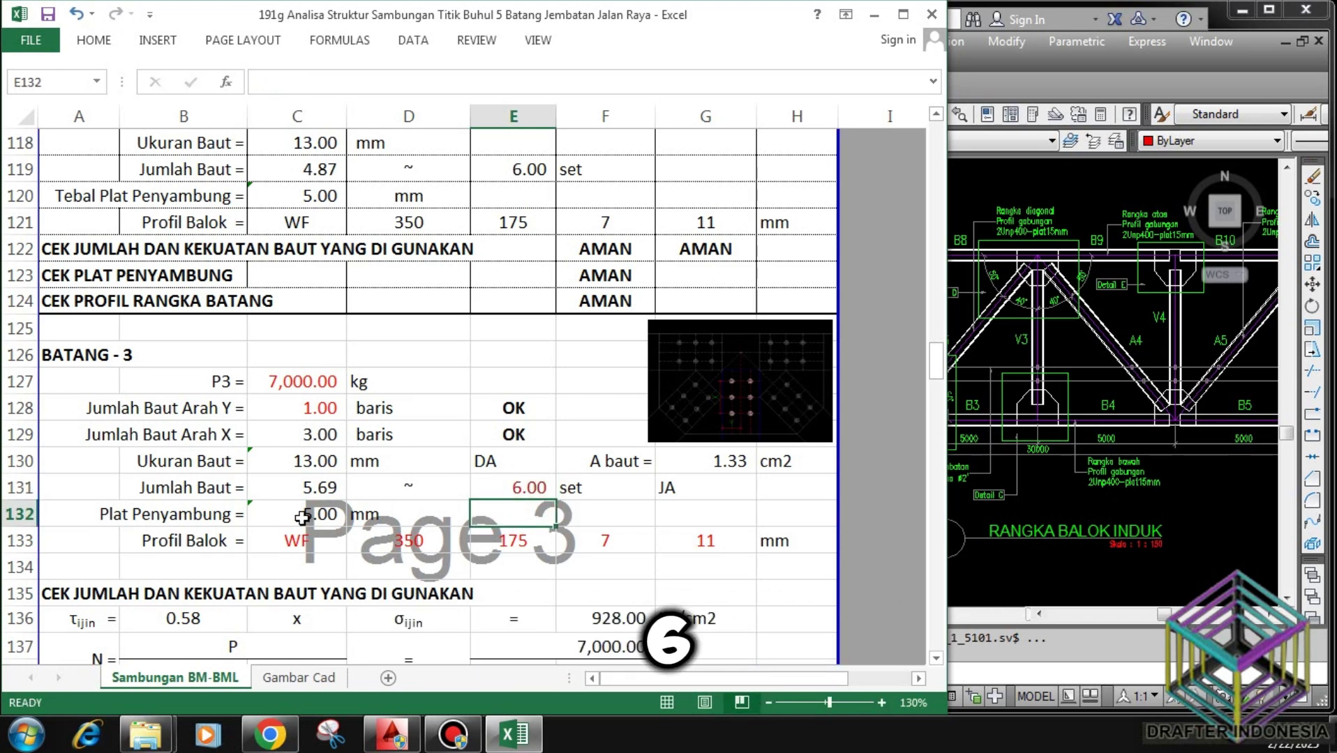
Review Batang 3's beam profile type, dimensions and unit in row 133.
left_click(317, 541)
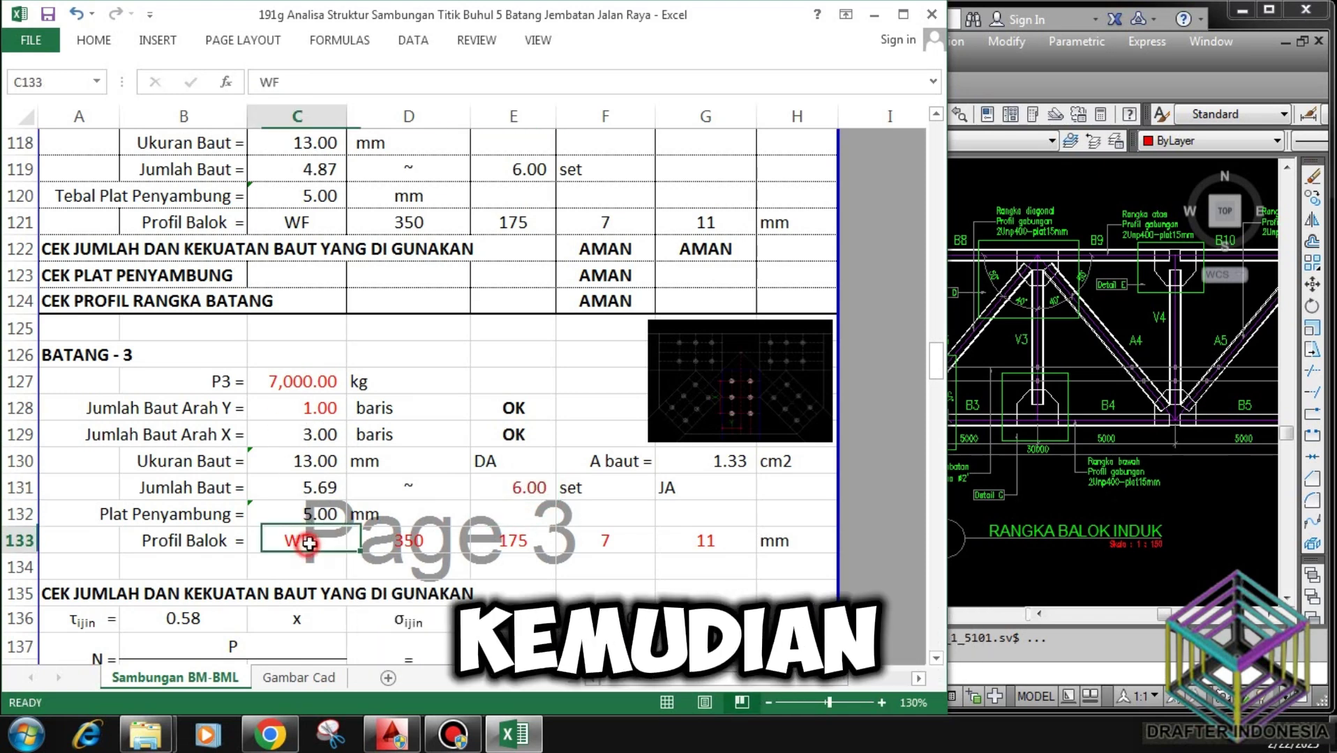
left_click(411, 542)
left_click(516, 542)
left_click(605, 542)
left_click(705, 542)
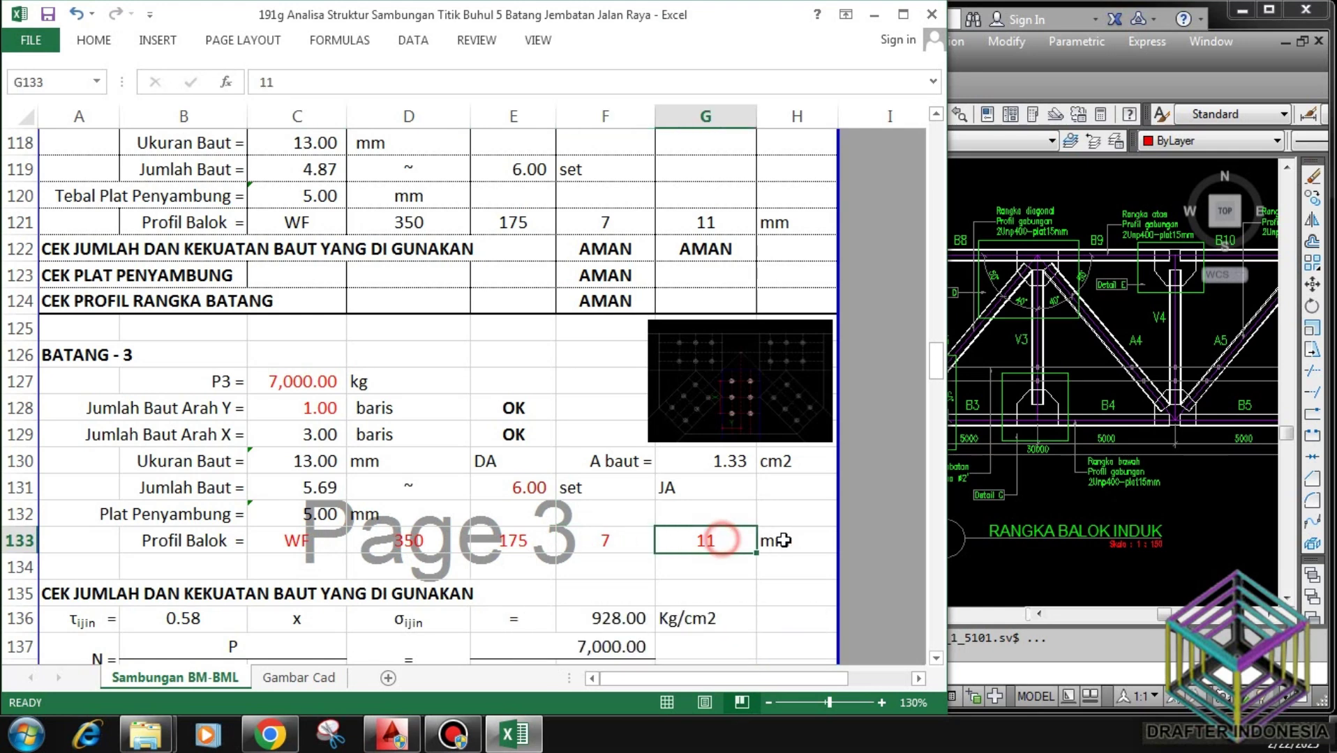
left_click(785, 540)
Examine how Batang 3's allowable bolt shear stress is calculated in row 136 of the bolt strength check.
scroll(661, 398, "down", 3)
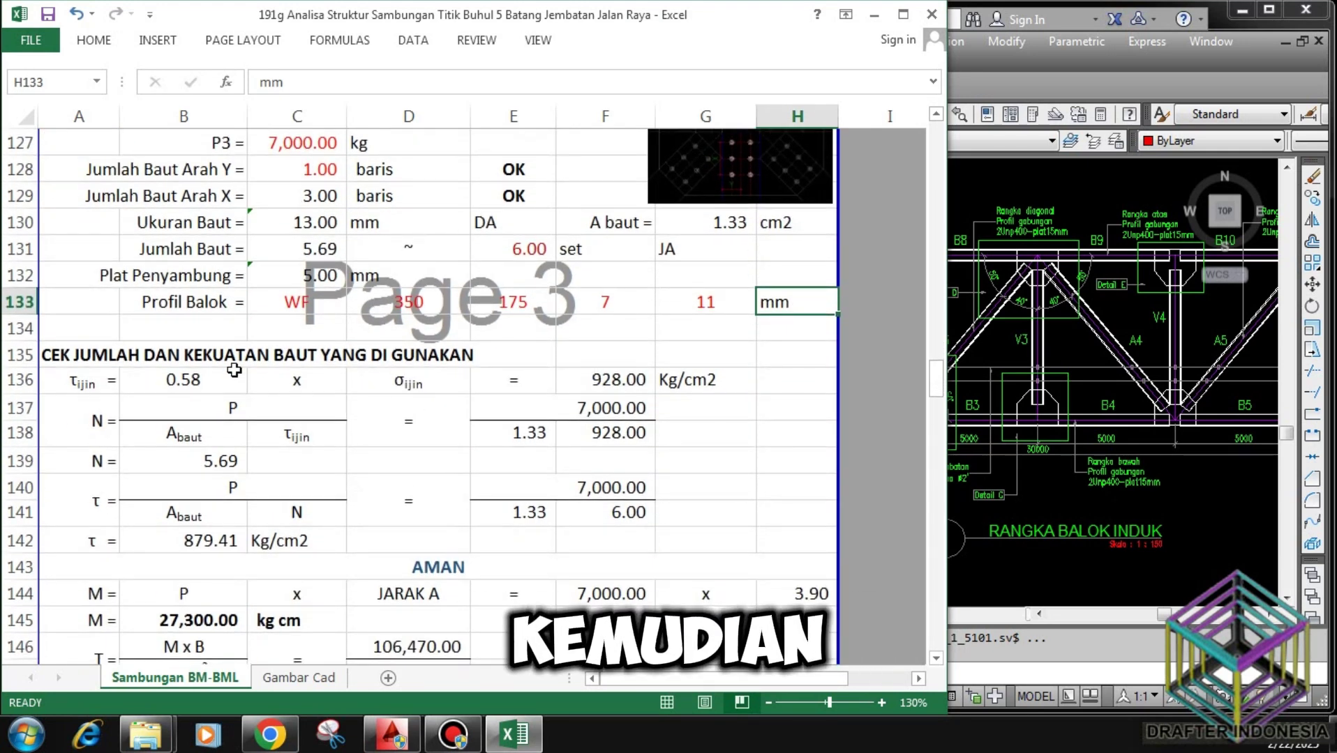
left_click(75, 356)
left_click(71, 380)
left_click(177, 380)
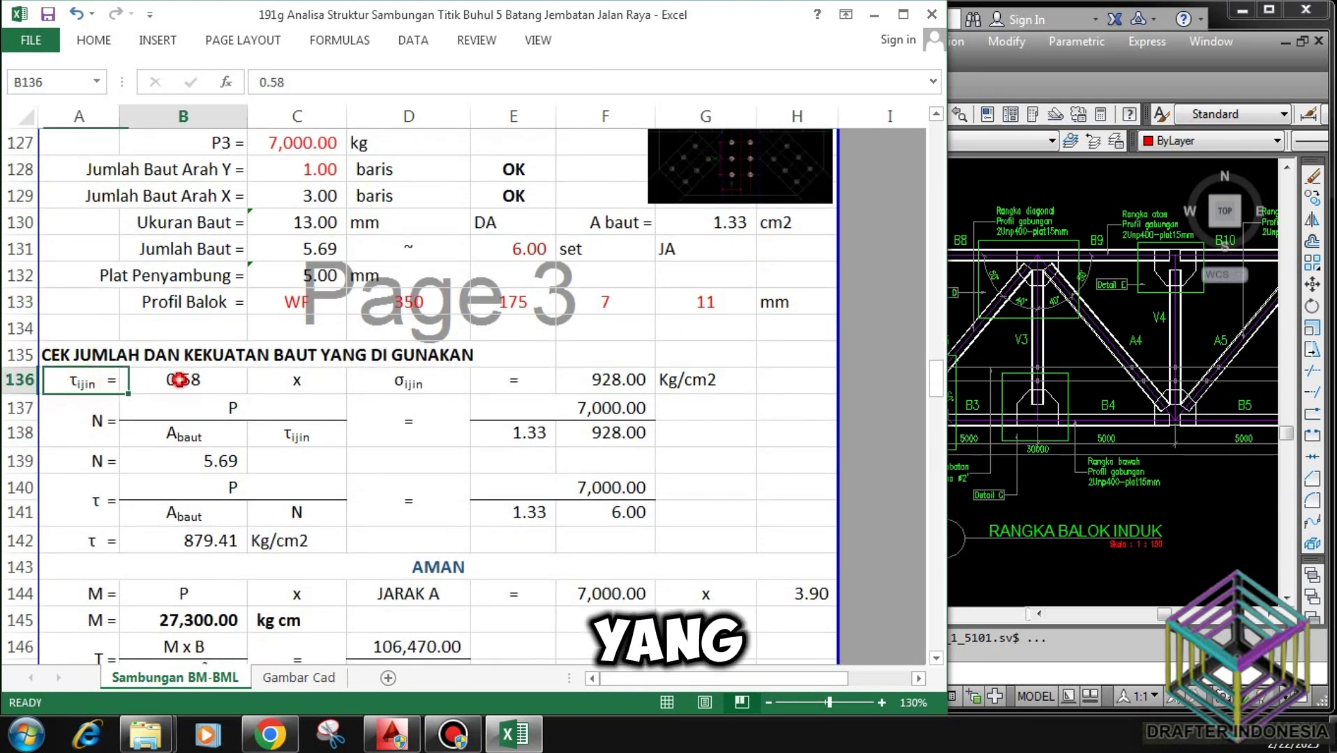
left_click(396, 385)
left_click(611, 379)
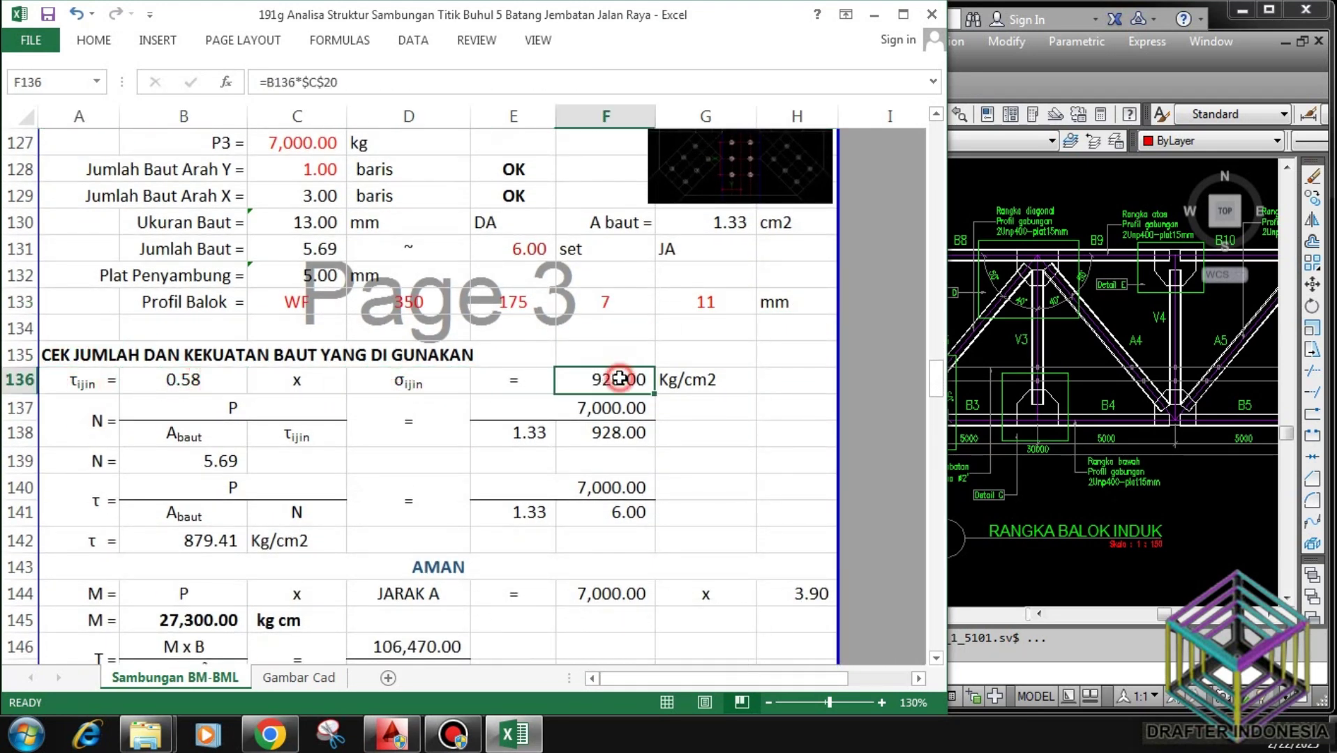
Examine Batang 3's required bolt count calculation in rows 137 to 139, from load, bolt area and allowable shear stress.
left_click(279, 409)
left_click(188, 432)
left_click(274, 436)
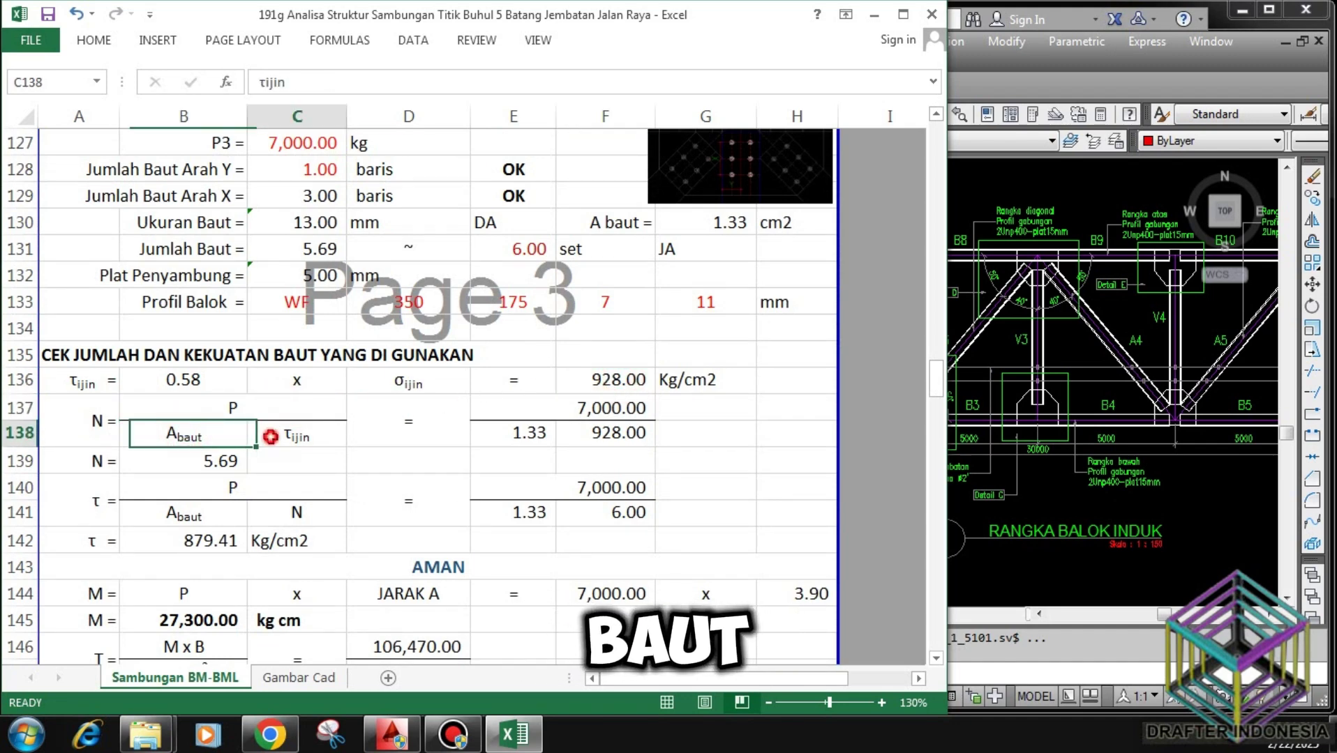
left_click(579, 410)
left_click(532, 437)
left_click(604, 434)
left_click(217, 459)
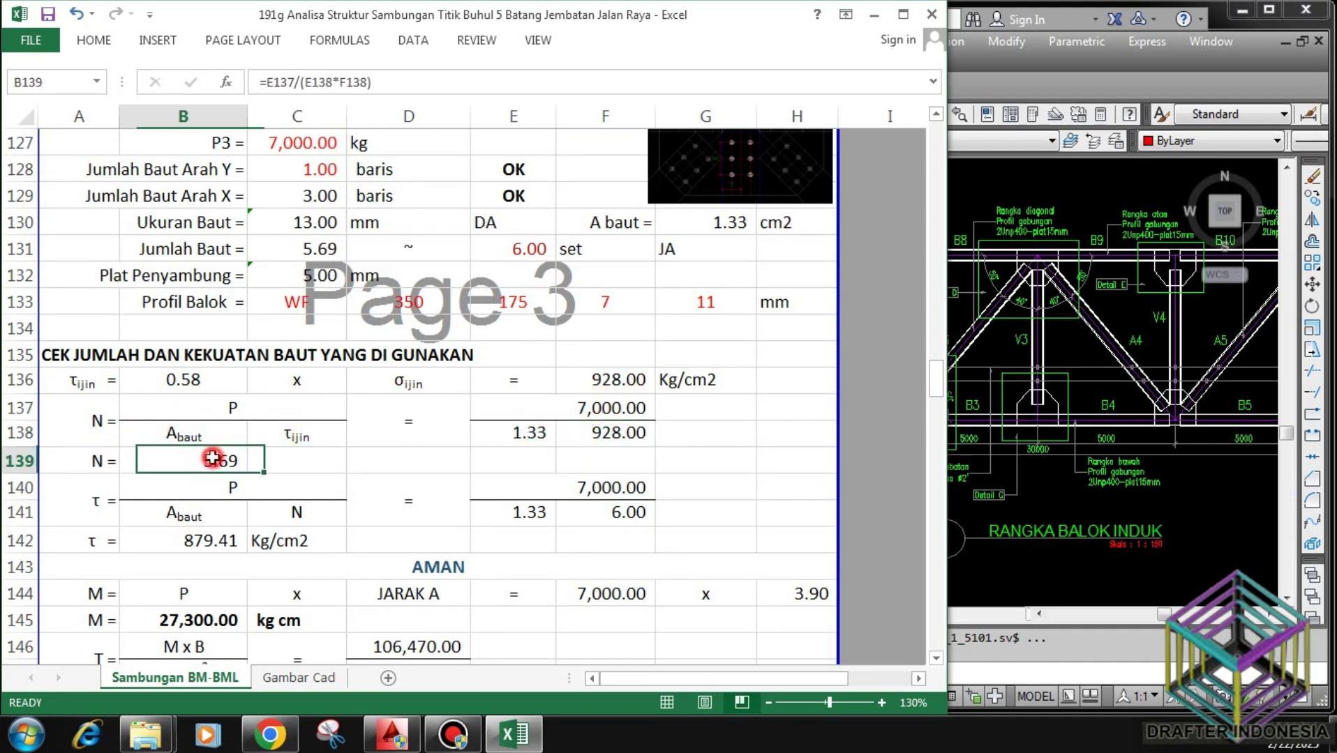
Check Batang 3's actual bolt shear stress calculation in rows 140 to 142 and its verdict formula in row 143.
left_click(209, 487)
left_click(201, 513)
left_click(265, 514)
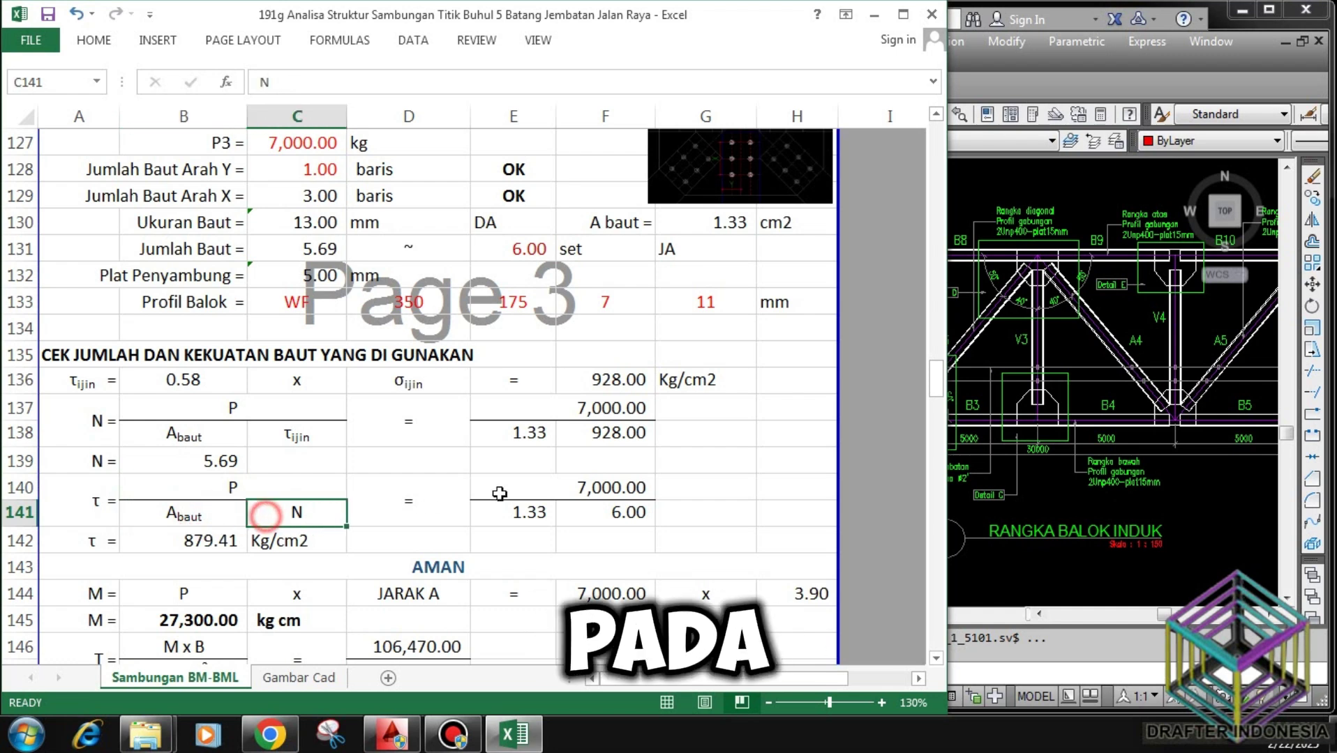
left_click(595, 482)
left_click(530, 513)
left_click(611, 514)
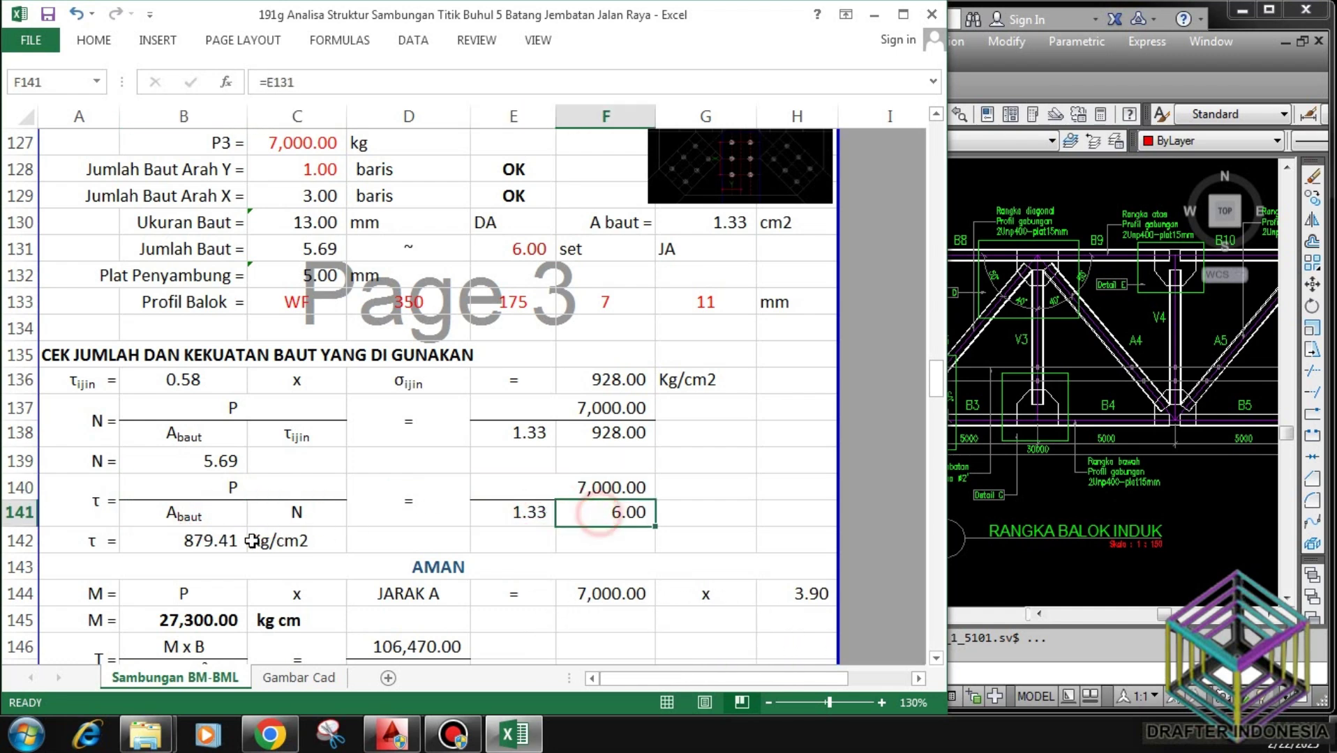
left_click(223, 541)
left_click(343, 567)
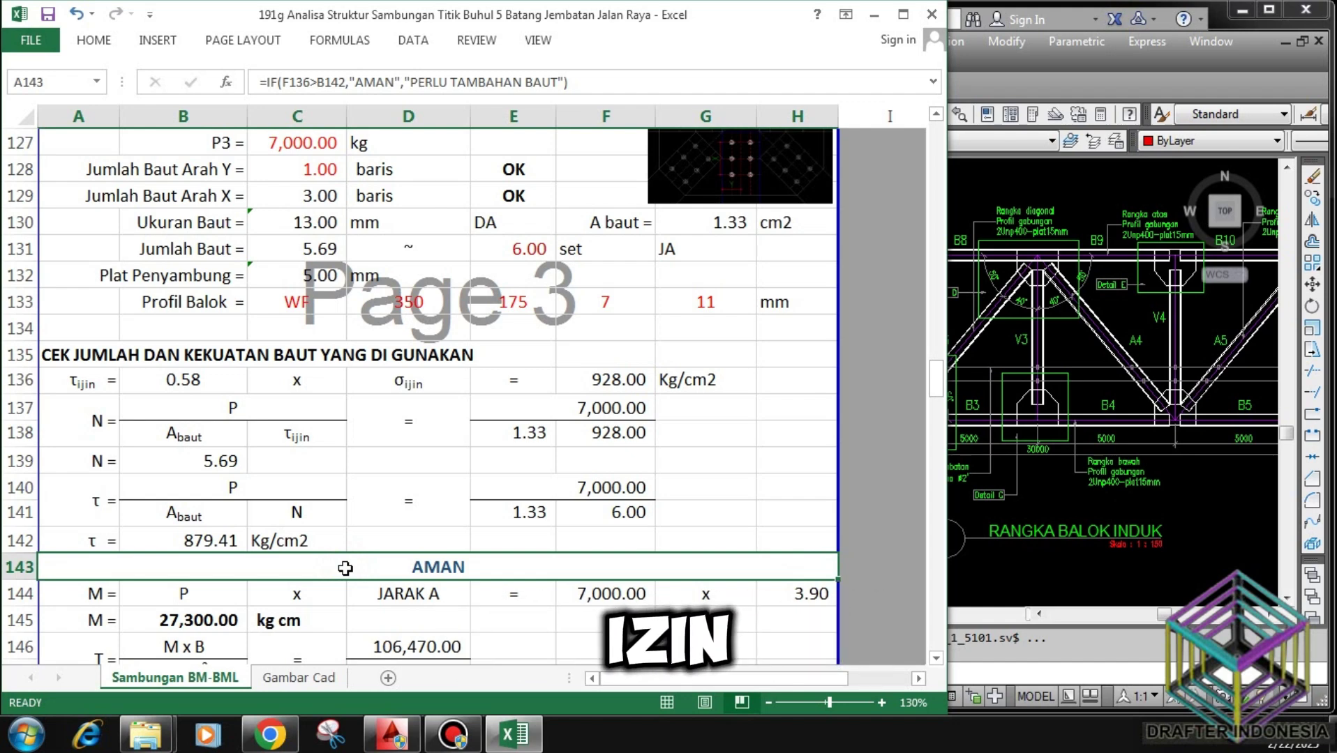
Examine Batang 3's moment calculation in rows 144 and 145, from the load and distance A.
scroll(390, 525, "down", 3)
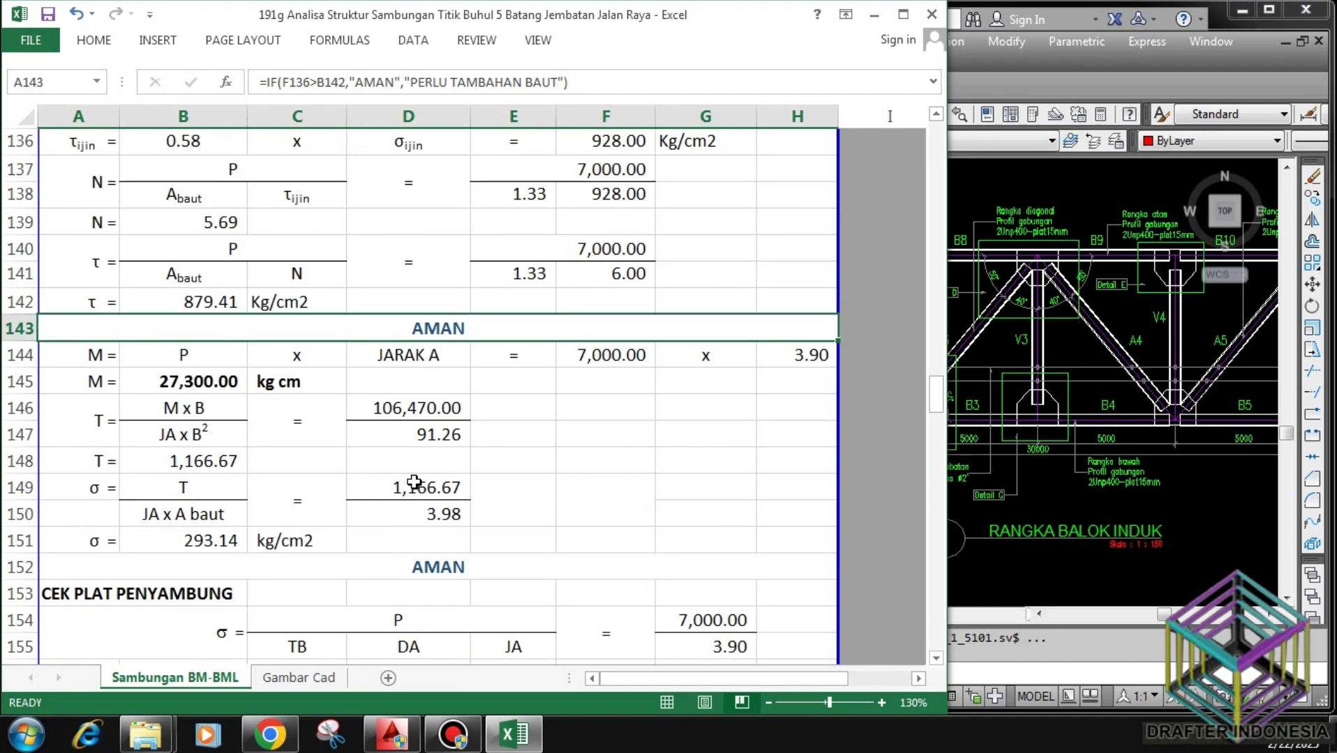
left_click(206, 352)
left_click(408, 356)
left_click(612, 355)
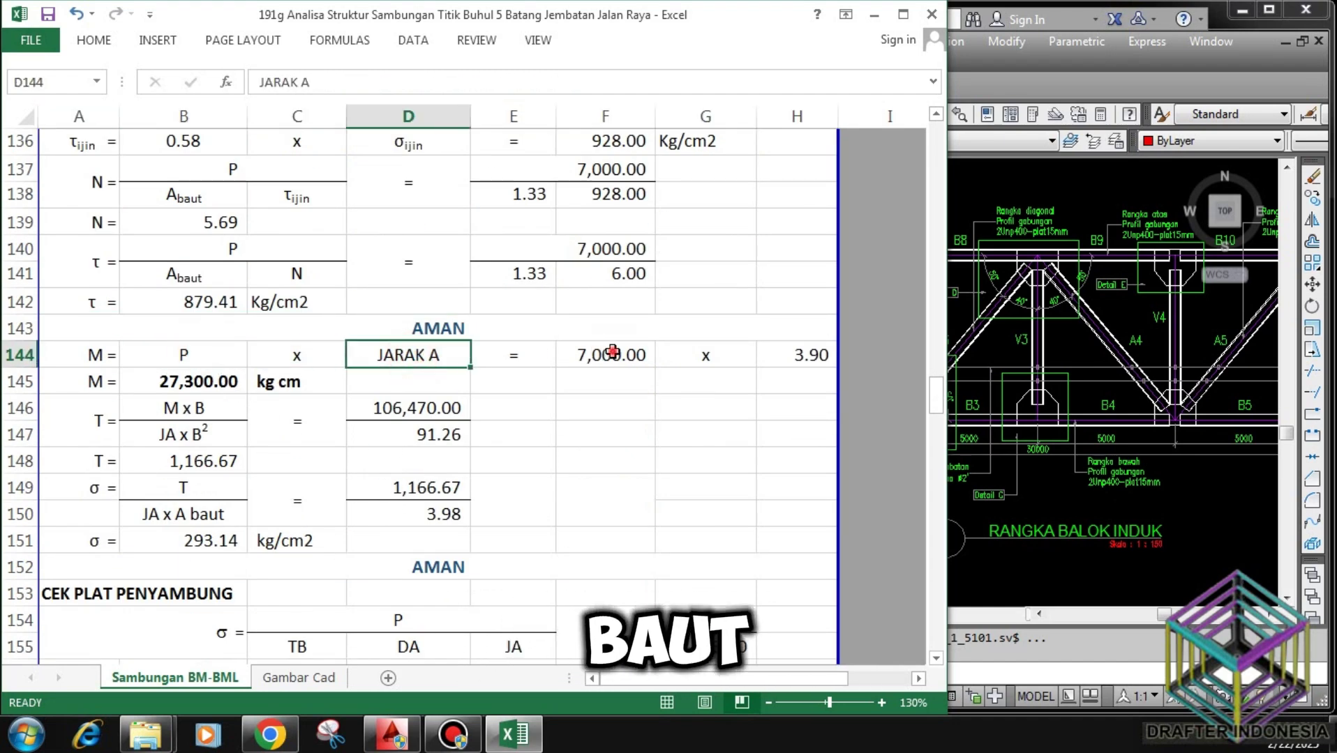
left_click(795, 350)
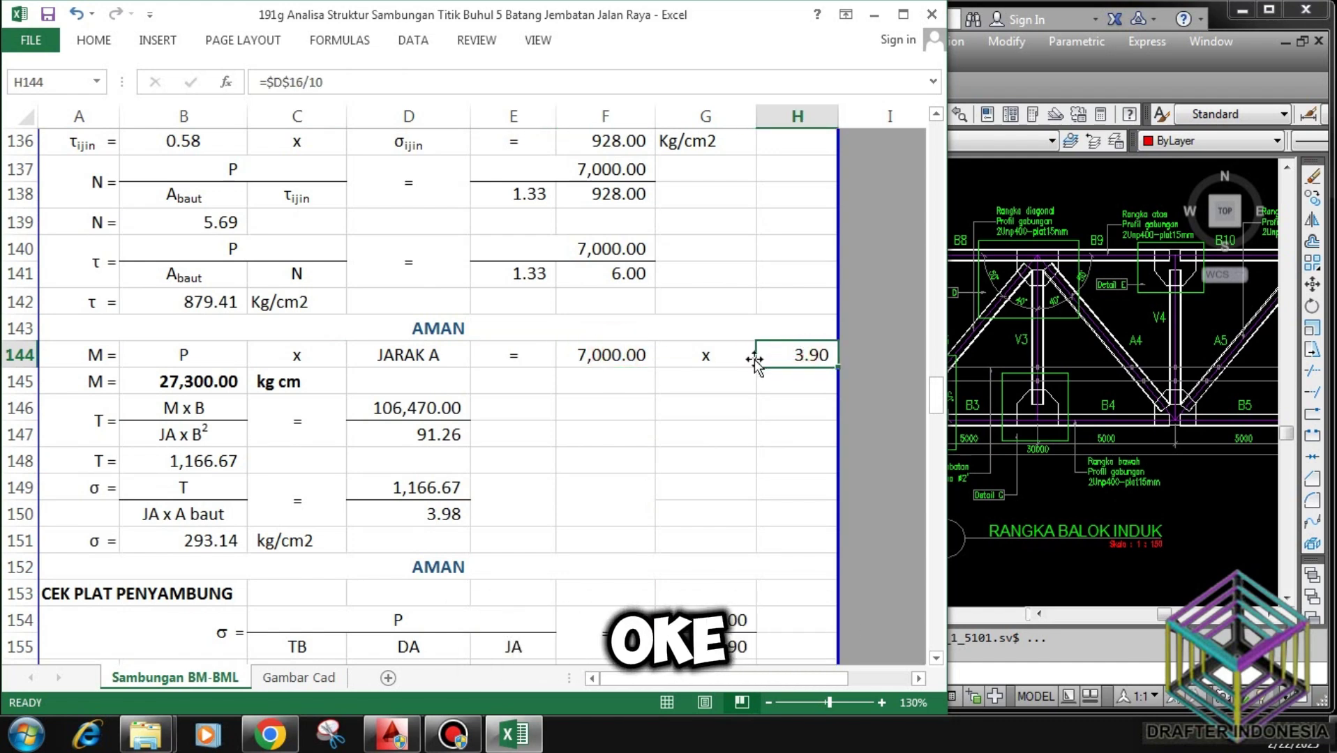
left_click(241, 380)
Examine Batang 3's bolt tension T calculation in rows 146 to 148, including its numerator and denominator formulas.
left_click(218, 410)
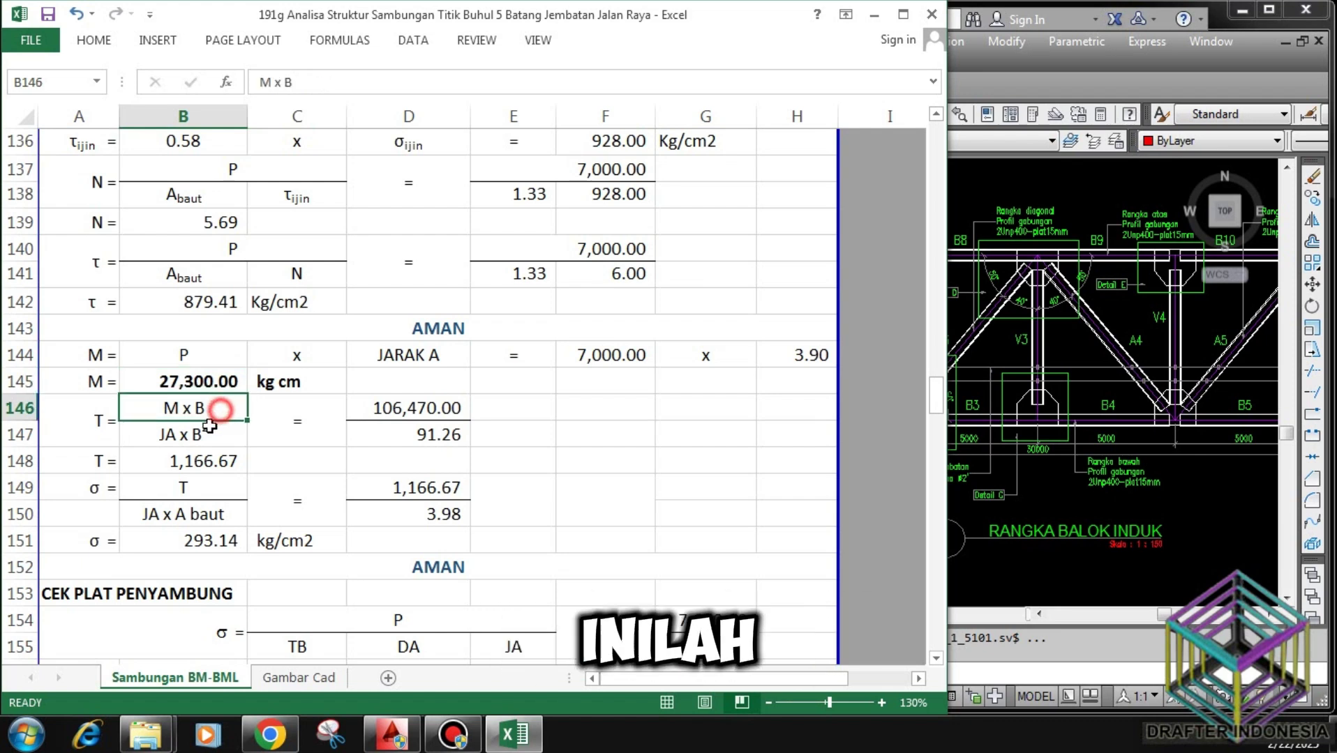
left_click(203, 434)
left_click(422, 410)
left_click(435, 437)
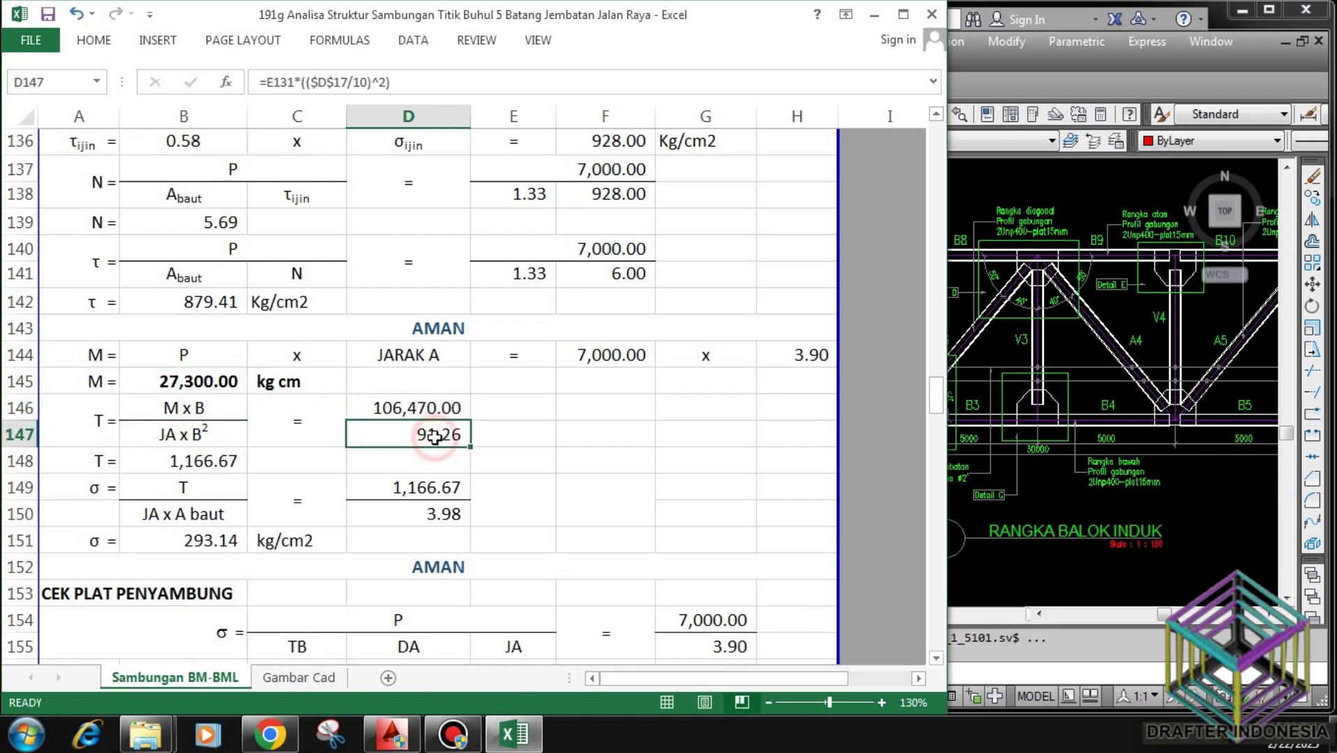
left_click(185, 412)
left_click(208, 435)
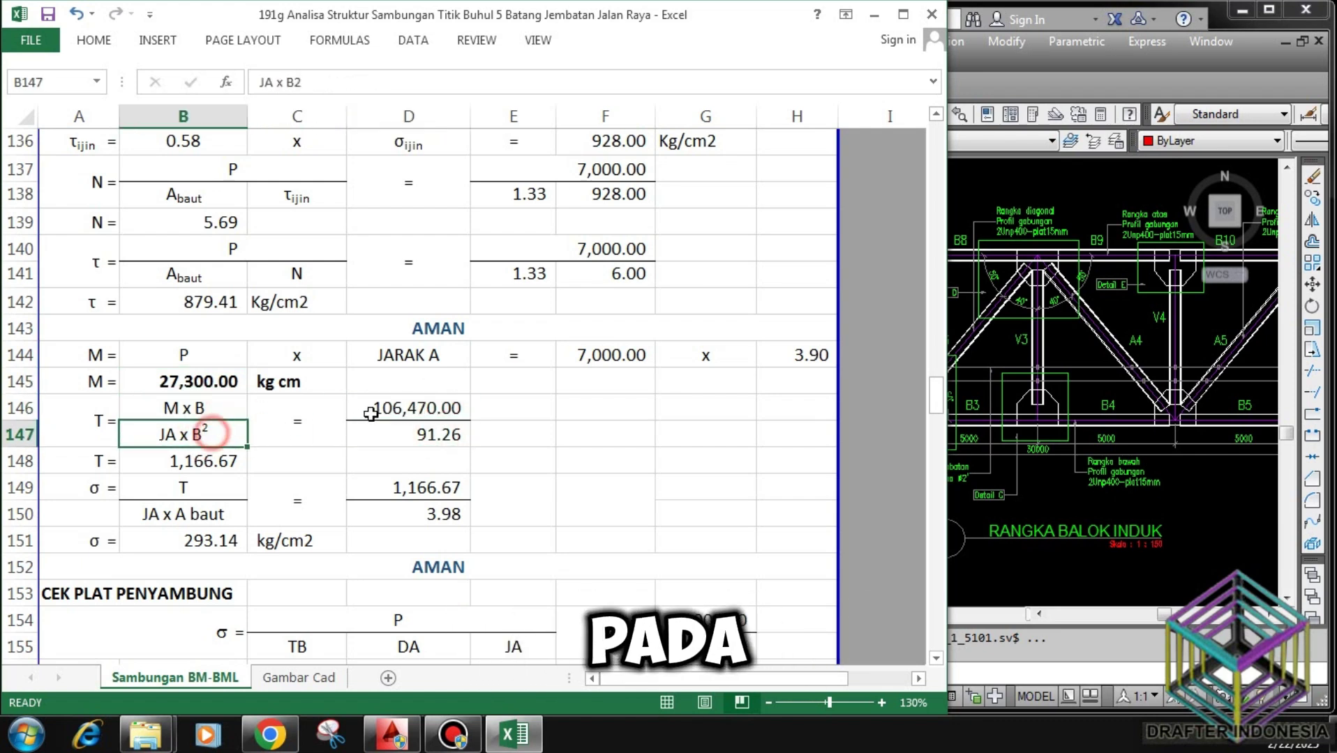
left_click(388, 408)
left_click(397, 432)
left_click(215, 460)
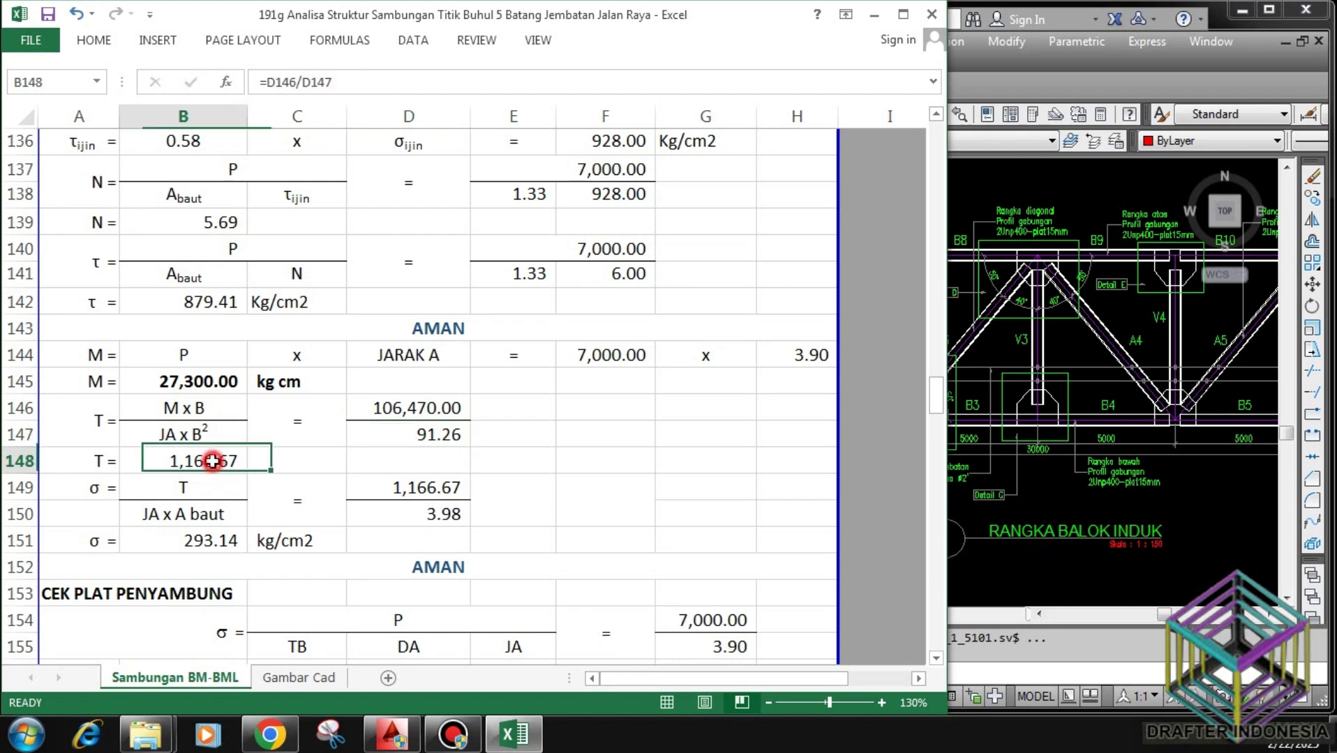
Check Batang 3's bolt tensile stress calculation in rows 149 to 151 and its verdict formula in row 152.
left_click(207, 493)
left_click(200, 512)
left_click(367, 486)
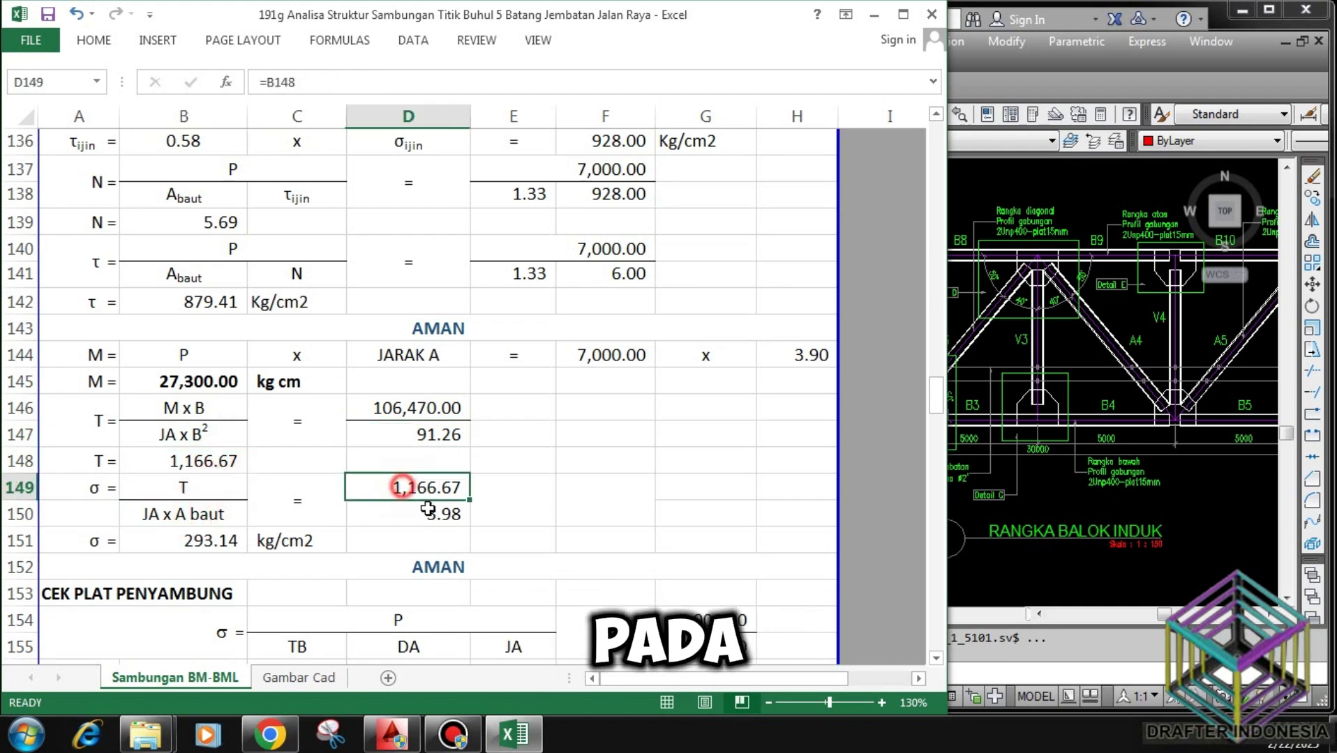
left_click(432, 516)
left_click(212, 545)
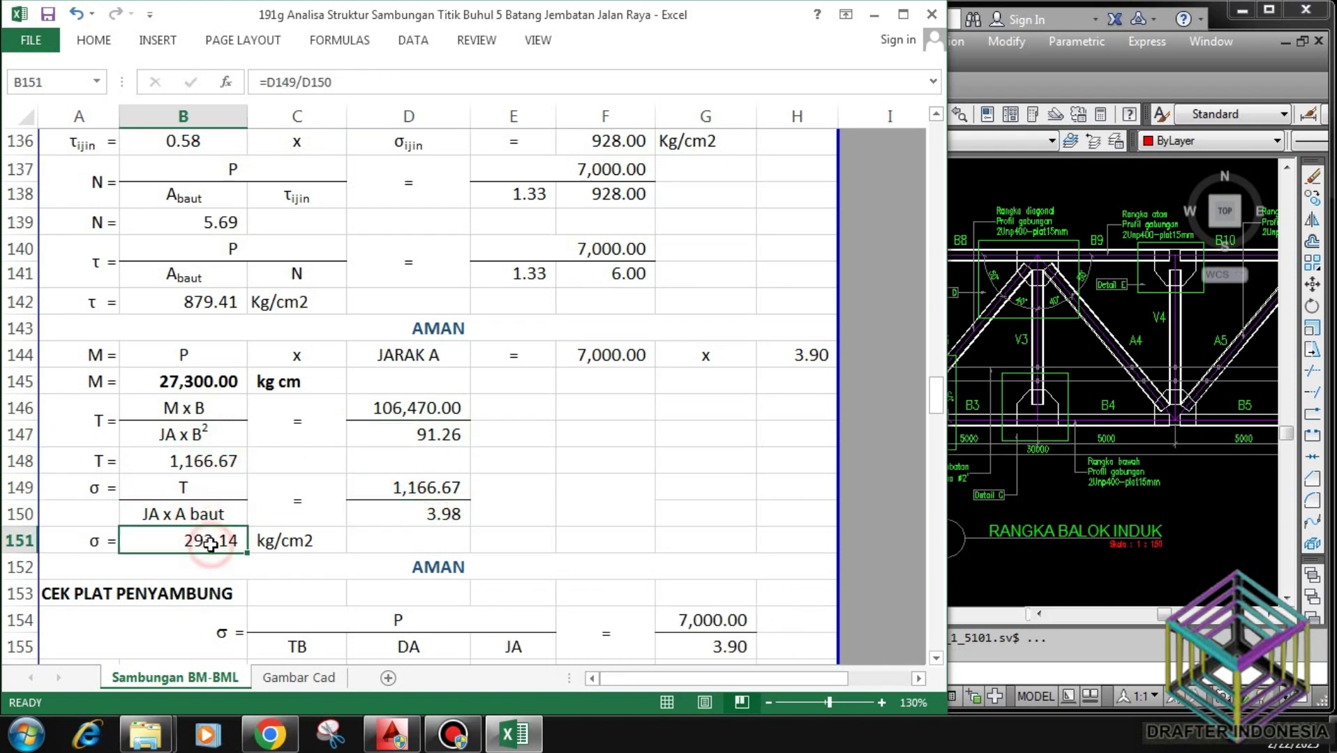
left_click(364, 567)
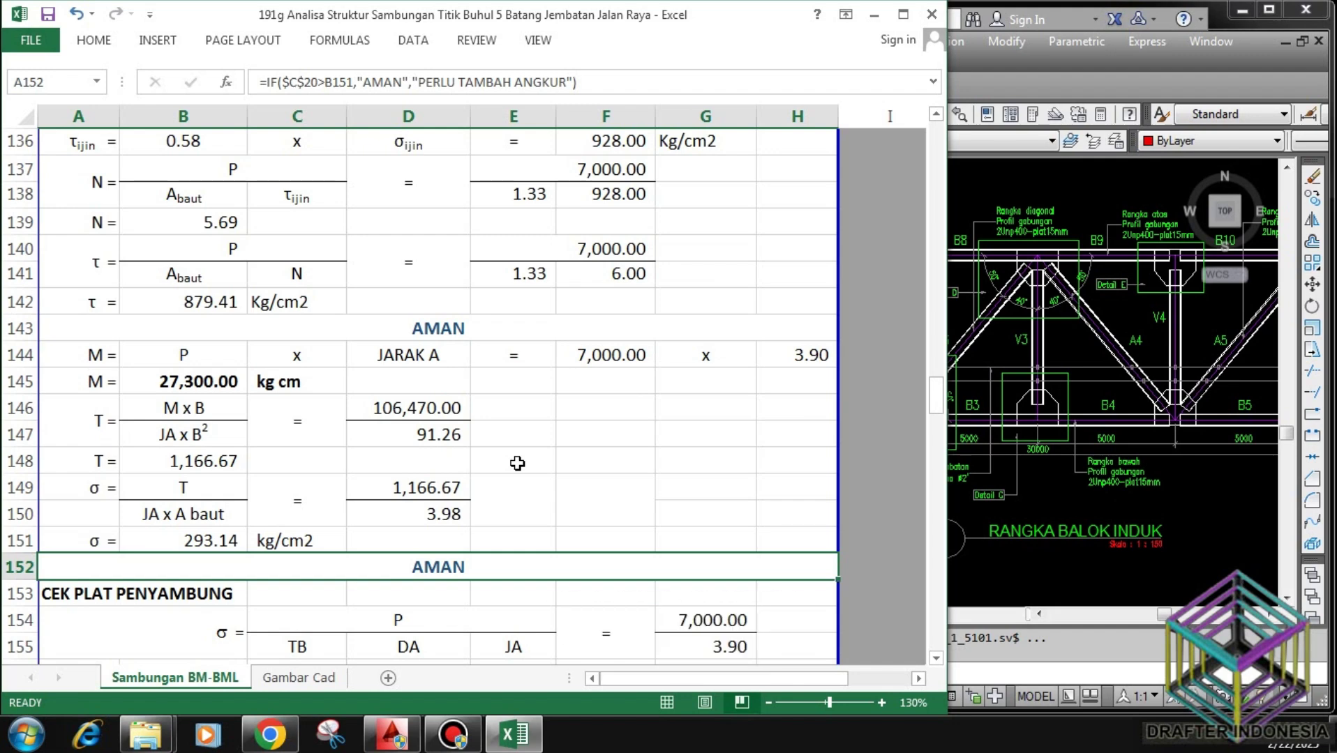
Examine Batang 3's connecting plate stress calculation in rows 154 to 156, from load, plate thickness, bolt diameter and bolt count.
scroll(517, 463, "down", 2)
left_click(409, 457)
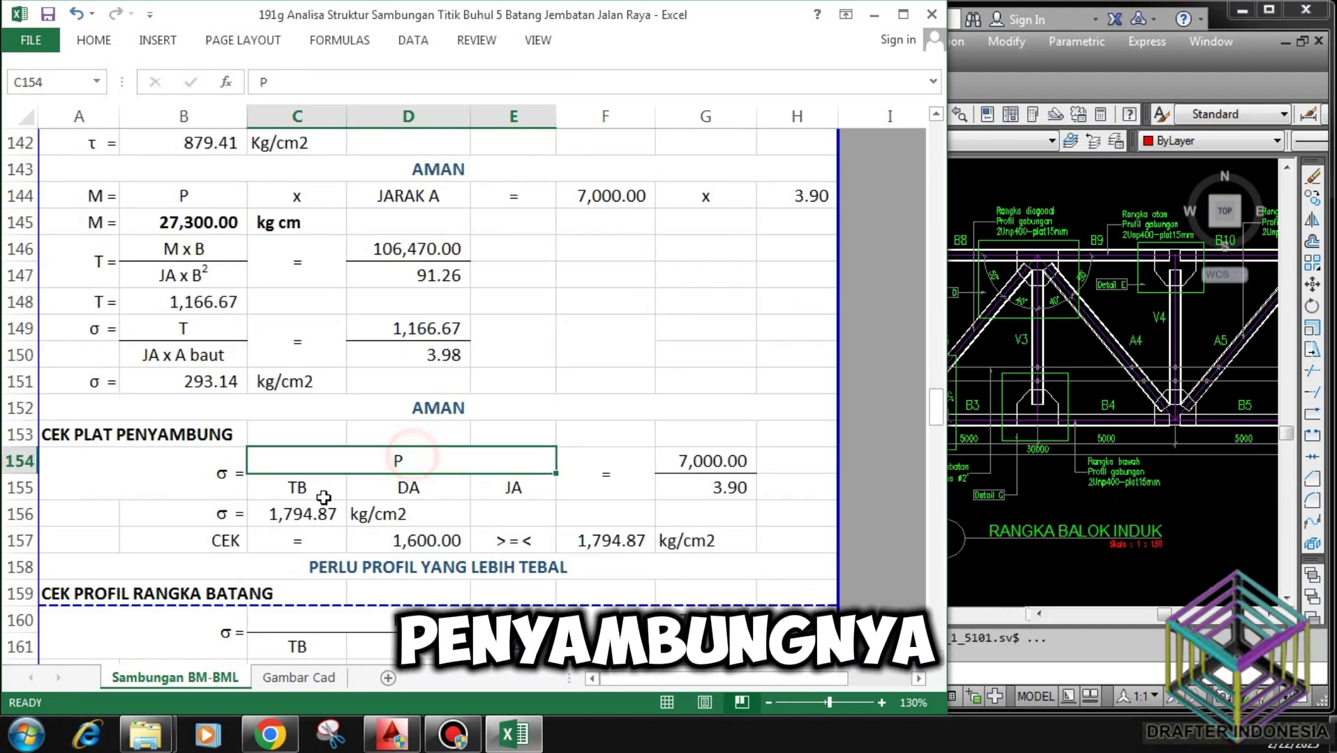
left_click(336, 491)
left_click(401, 492)
left_click(517, 487)
left_click(711, 461)
left_click(724, 492)
left_click(605, 483)
left_click(307, 514)
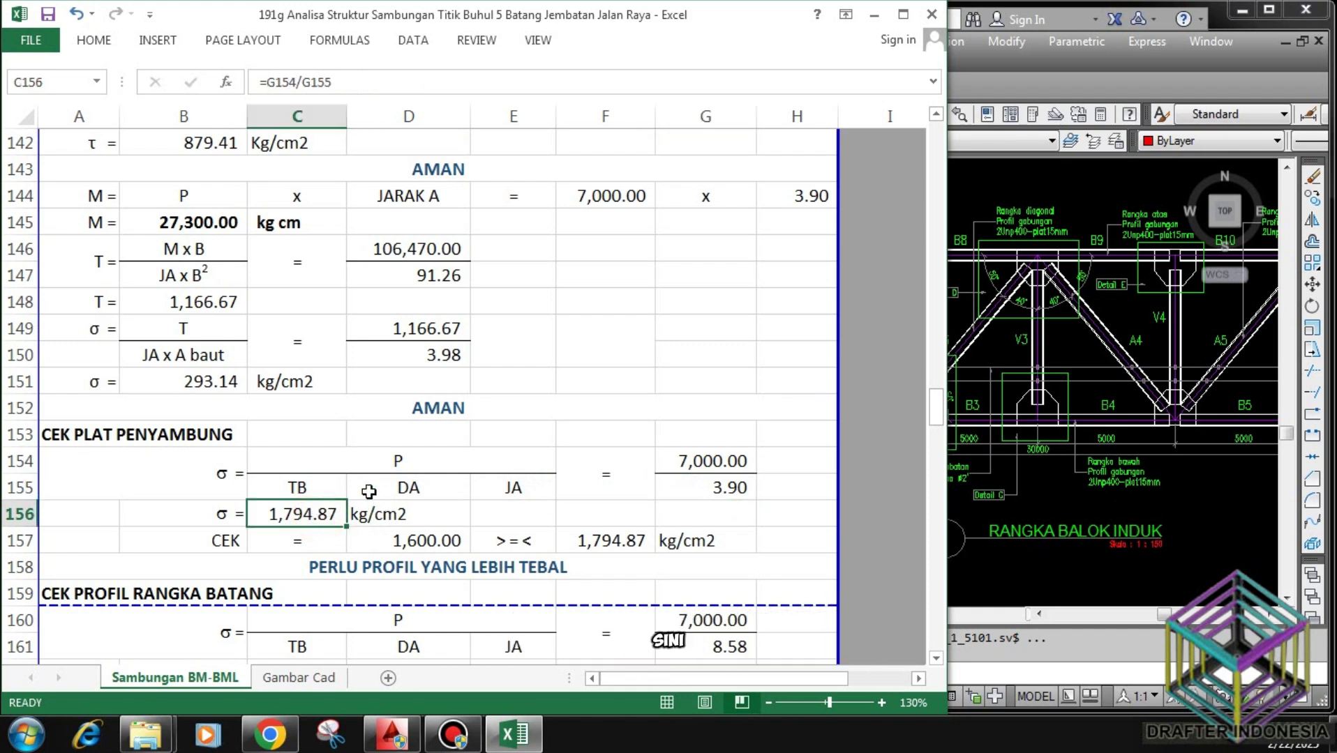
Compare the allowable and calculated connecting plate stresses in row 157 and check the verdict formula in row 158.
left_click(430, 542)
left_click(607, 540)
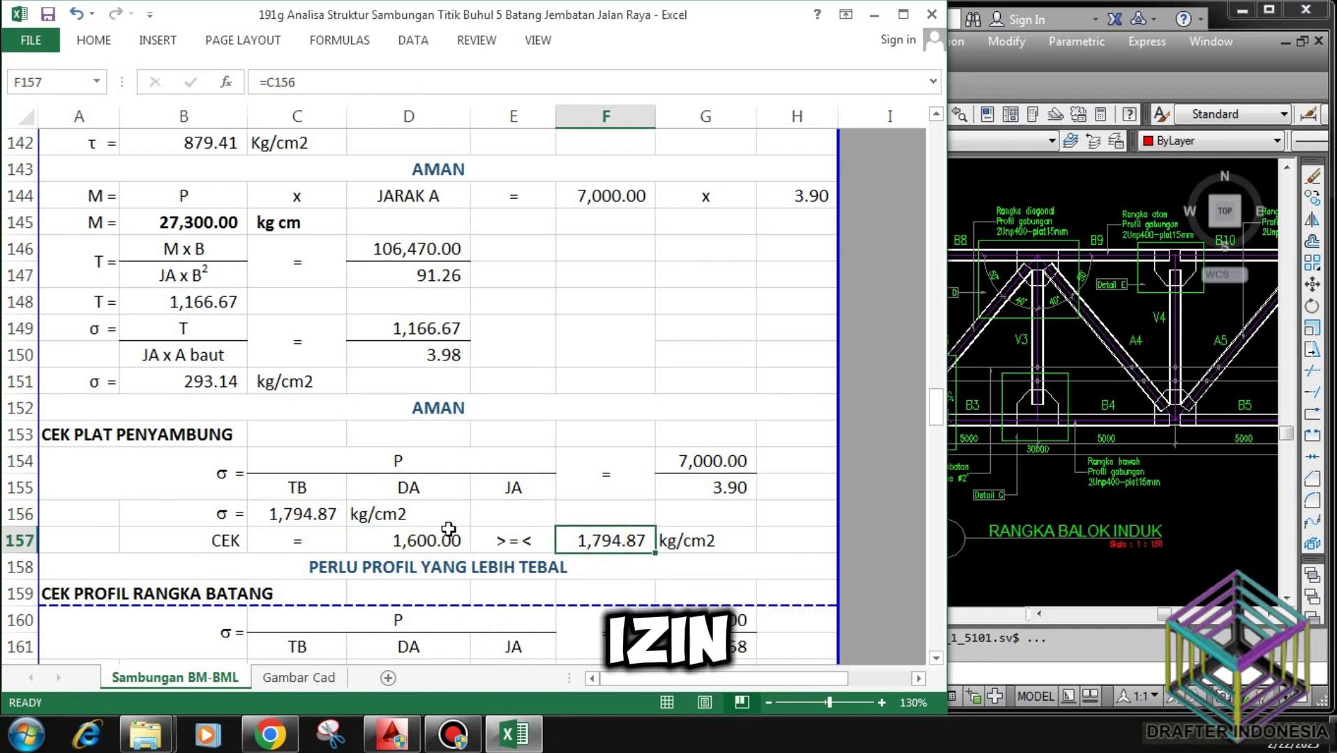
left_click(392, 570)
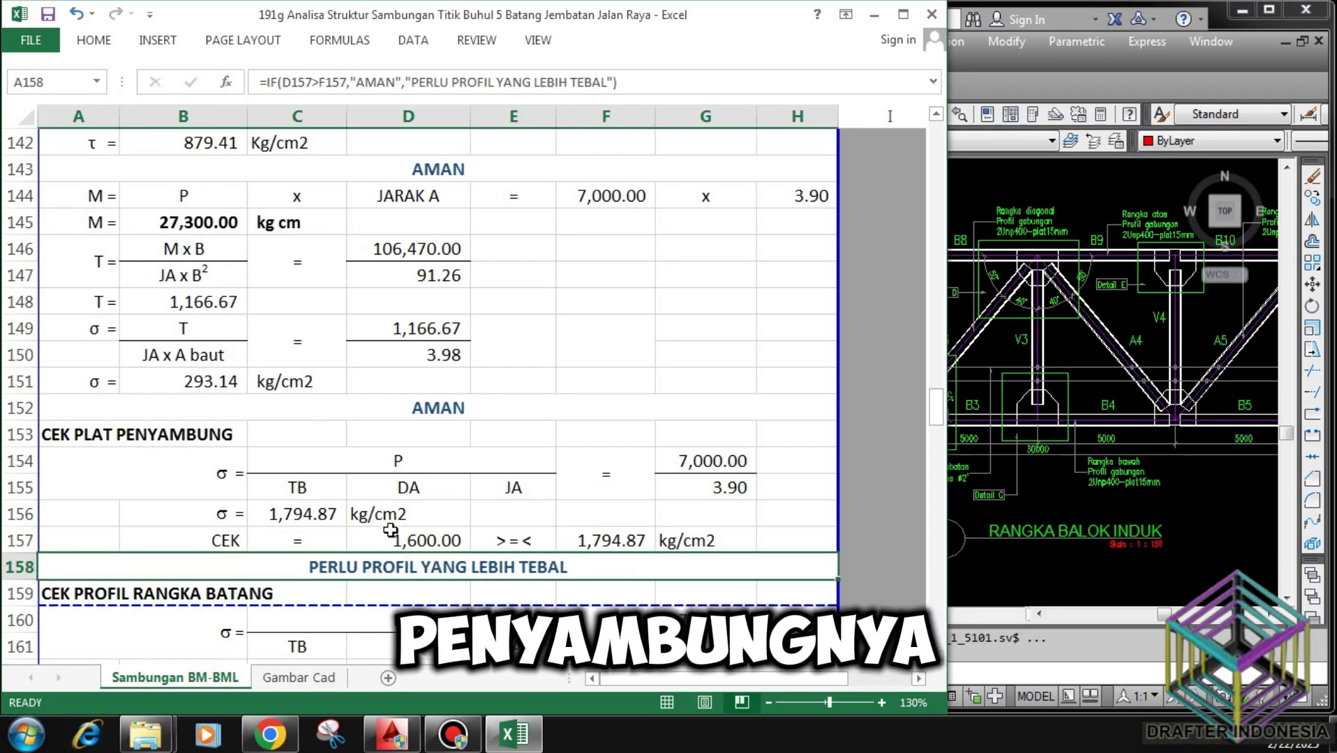
Set the connecting plate thickness in Batang 1's input cell C28 to 6 mm.
scroll(395, 532, "up", 5)
scroll(397, 531, "up", 20)
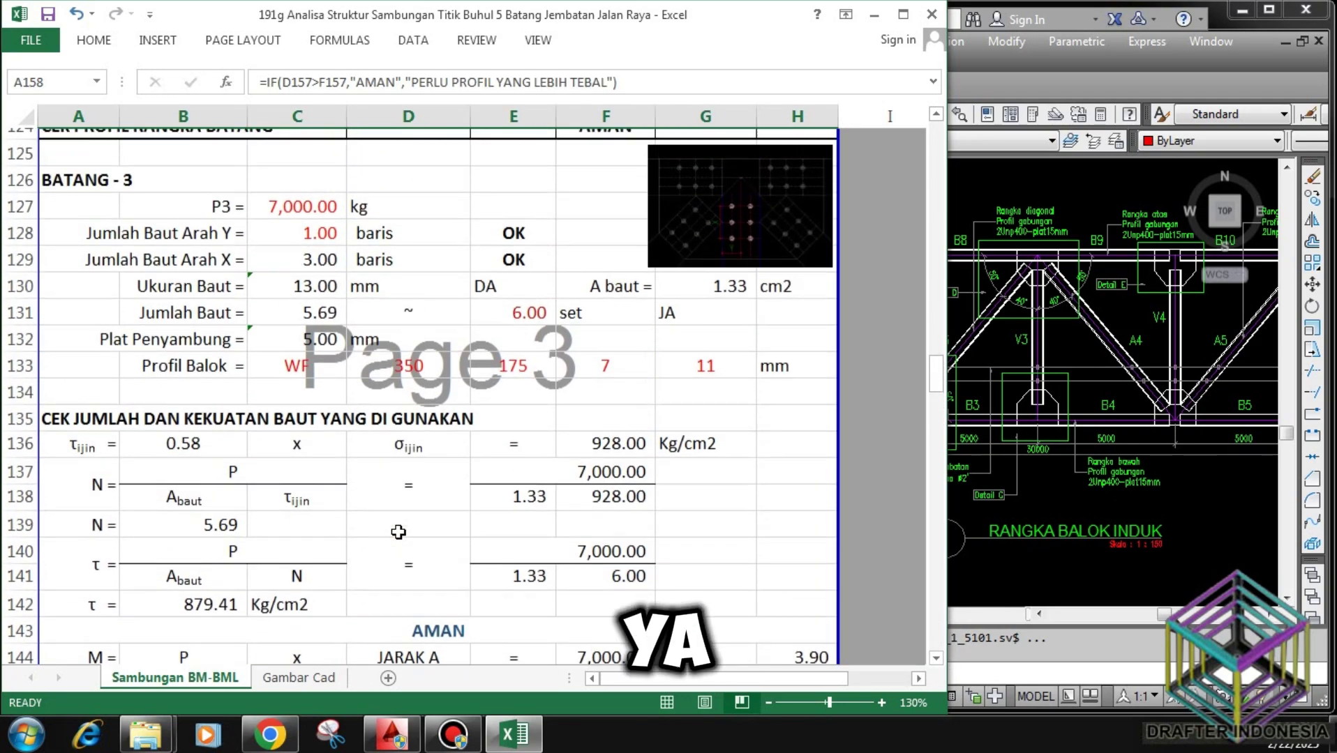
scroll(205, 525, "up", 14)
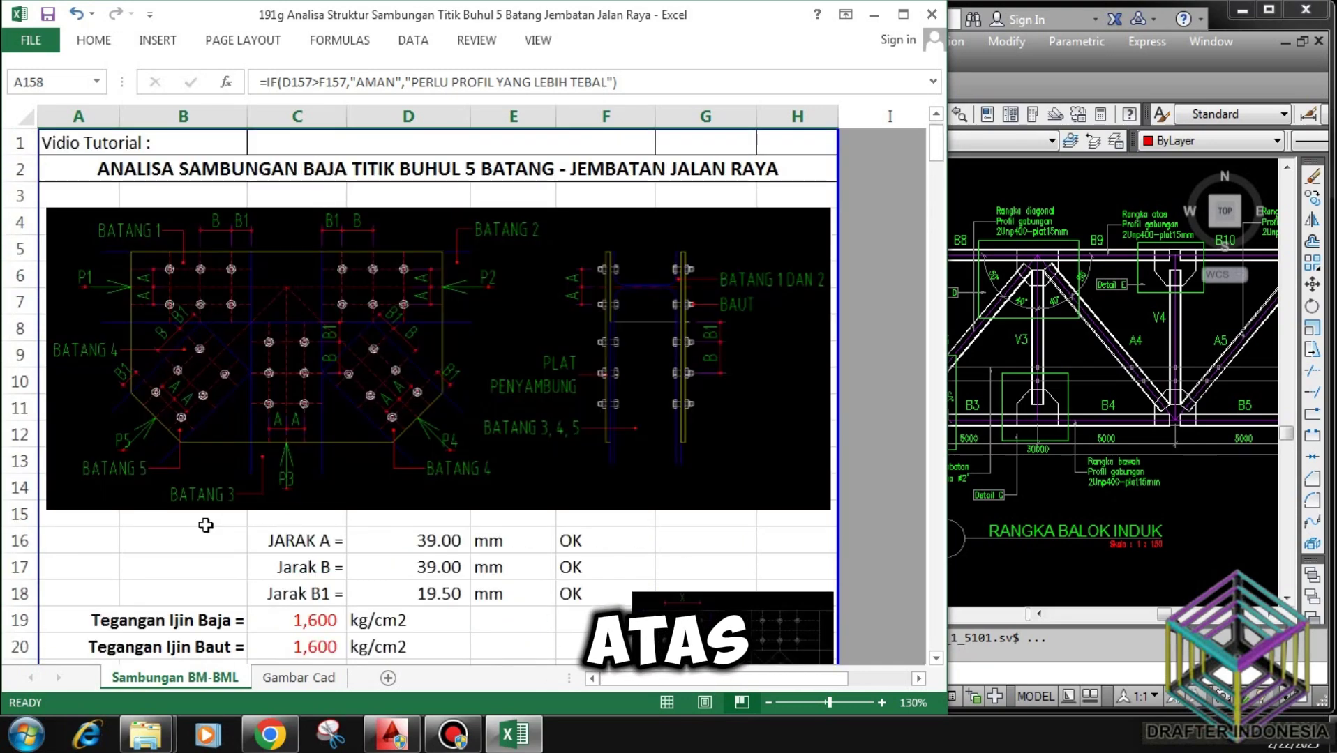
scroll(212, 521, "down", 5)
left_click(325, 462)
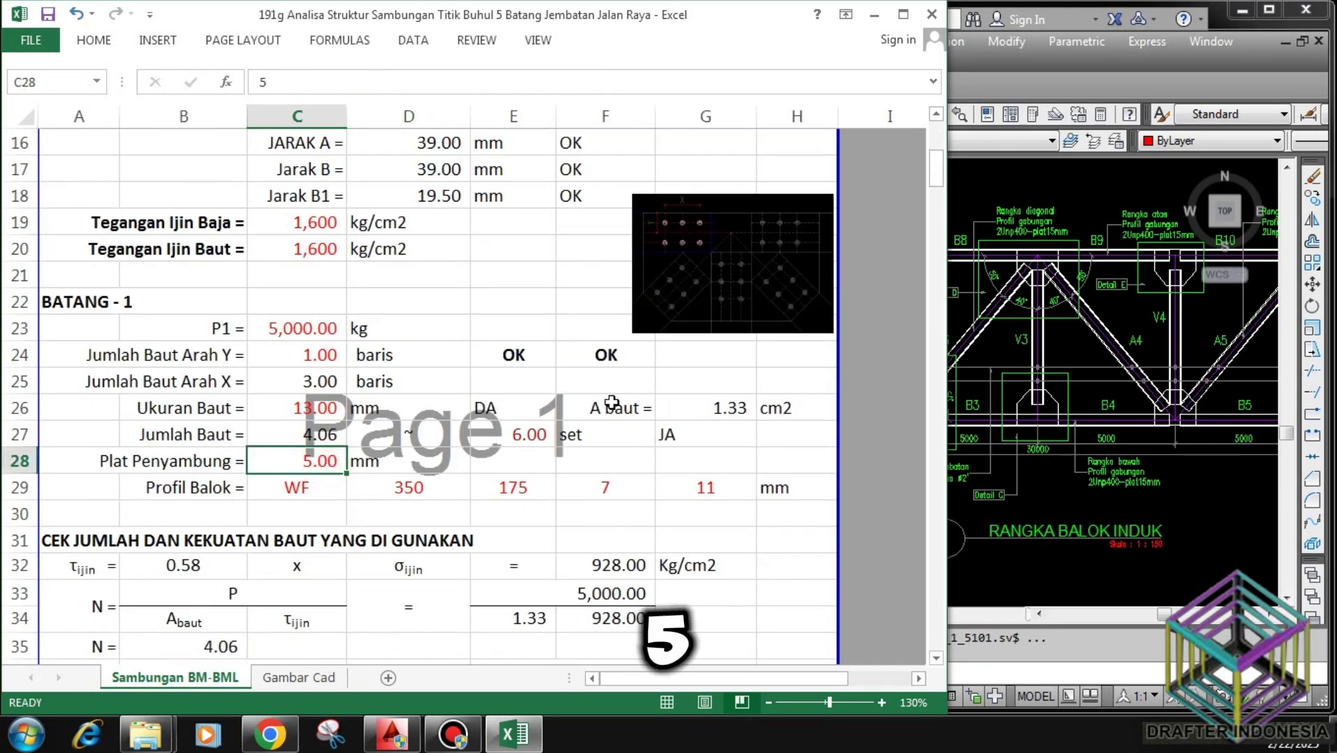
type("6")
key("Return")
Recheck the connecting plate verdicts of Batang 1, Batang 2 and Batang 3 with the new plate thickness.
scroll(502, 431, "down", 20)
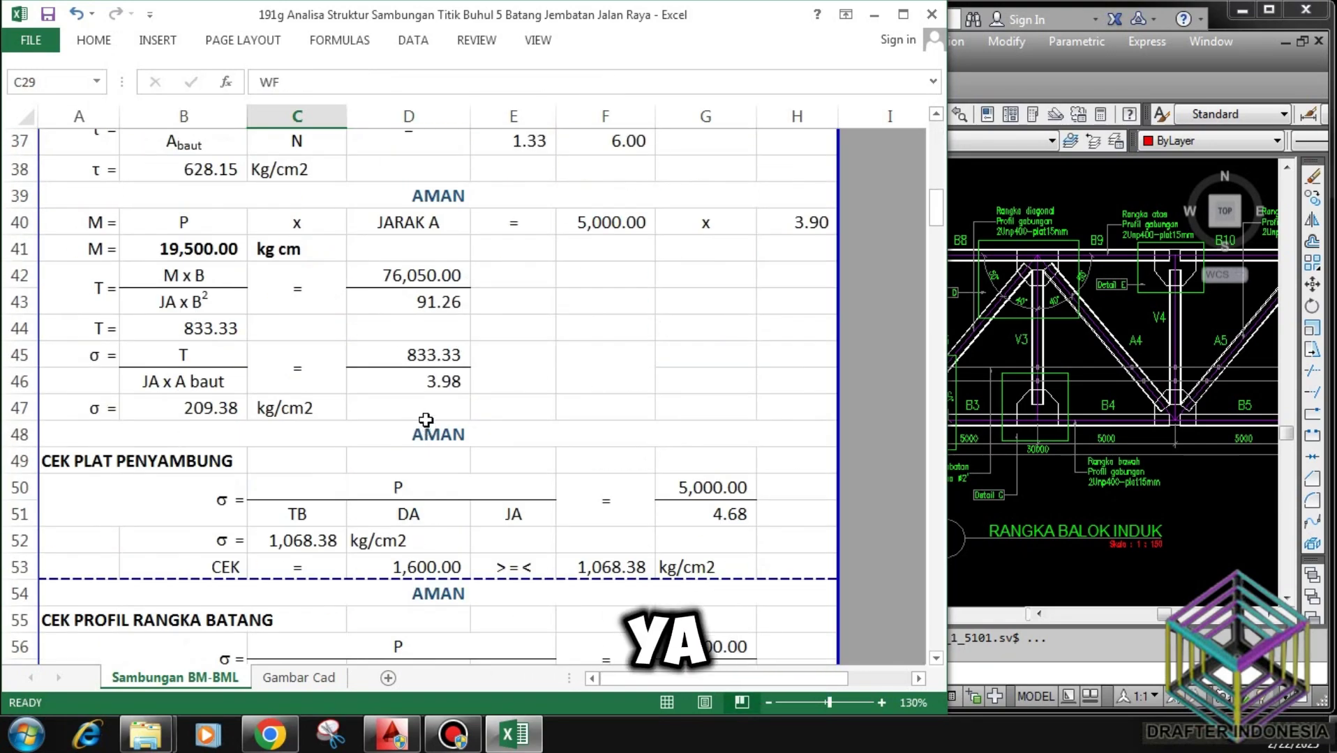
scroll(425, 415, "down", 13)
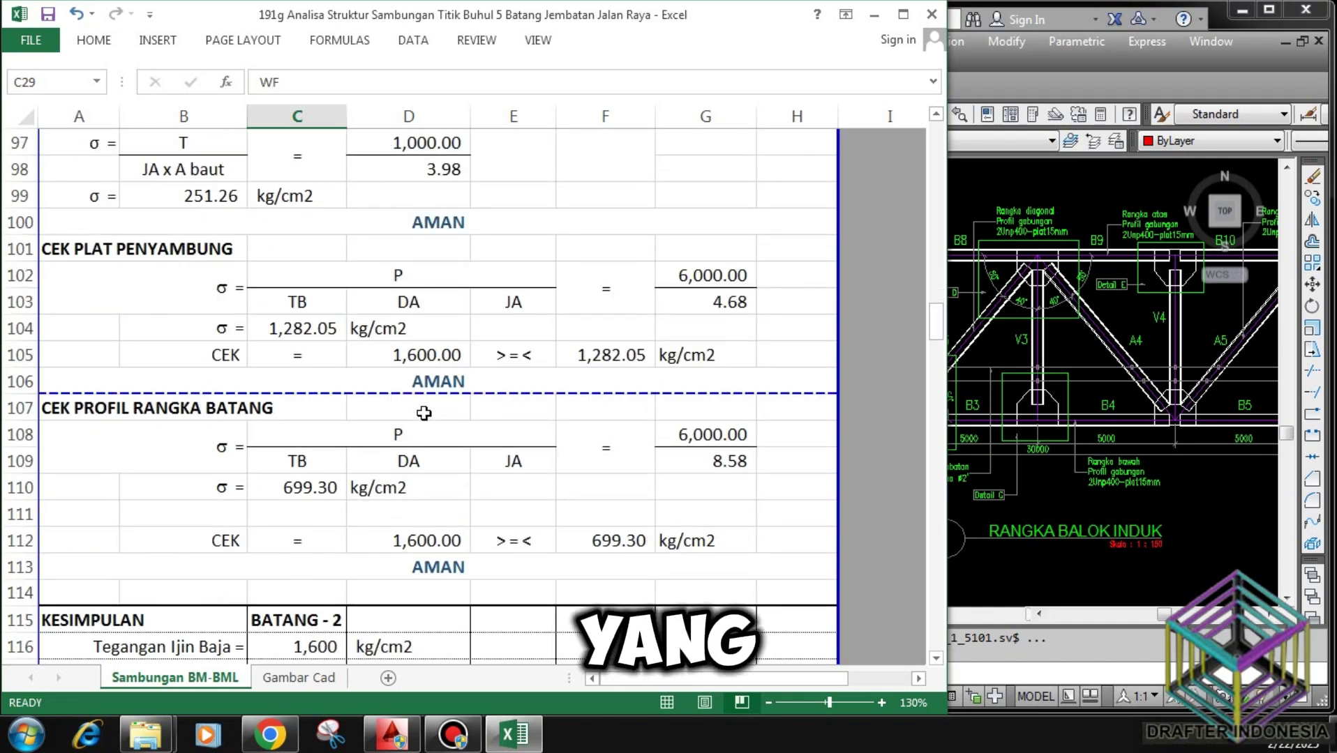
scroll(423, 412, "down", 5)
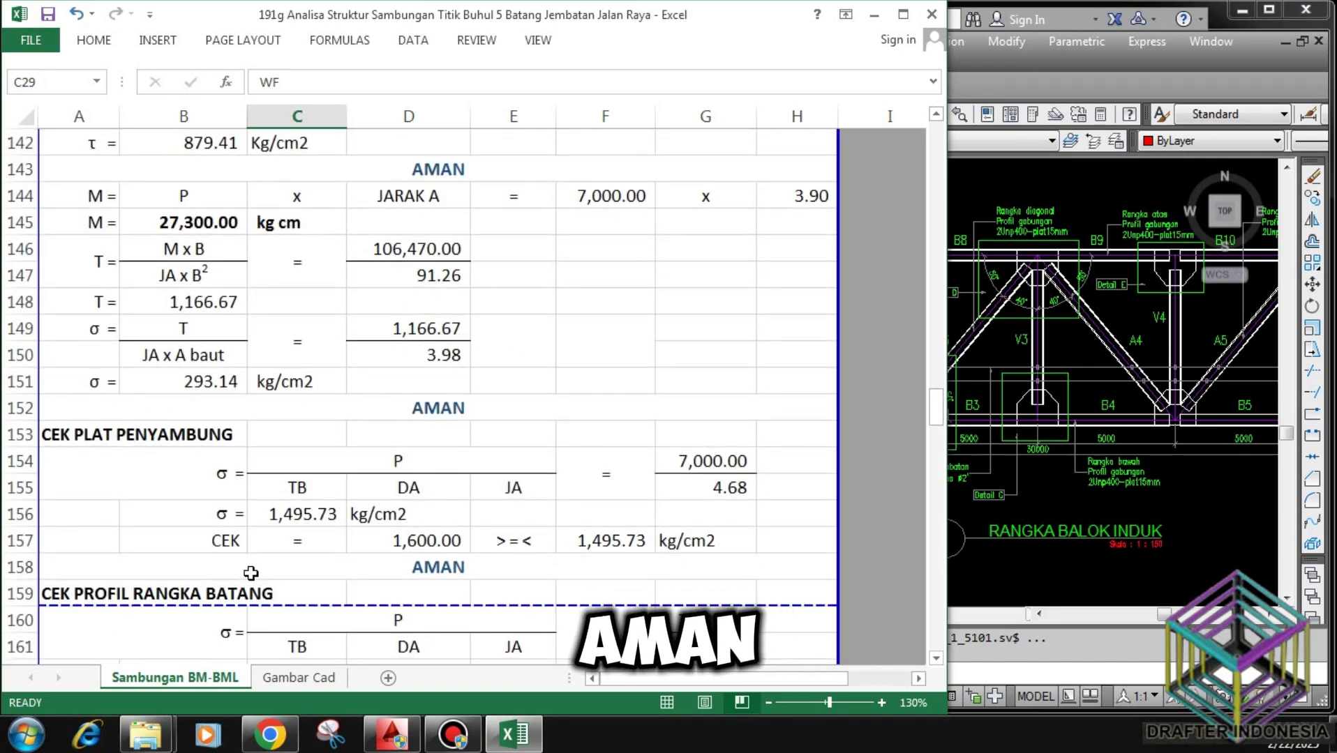
Examine Batang 3's member profile stress calculation in rows 160 to 162, from load, thickness, bolt diameter and bolt count.
scroll(259, 472, "down", 2)
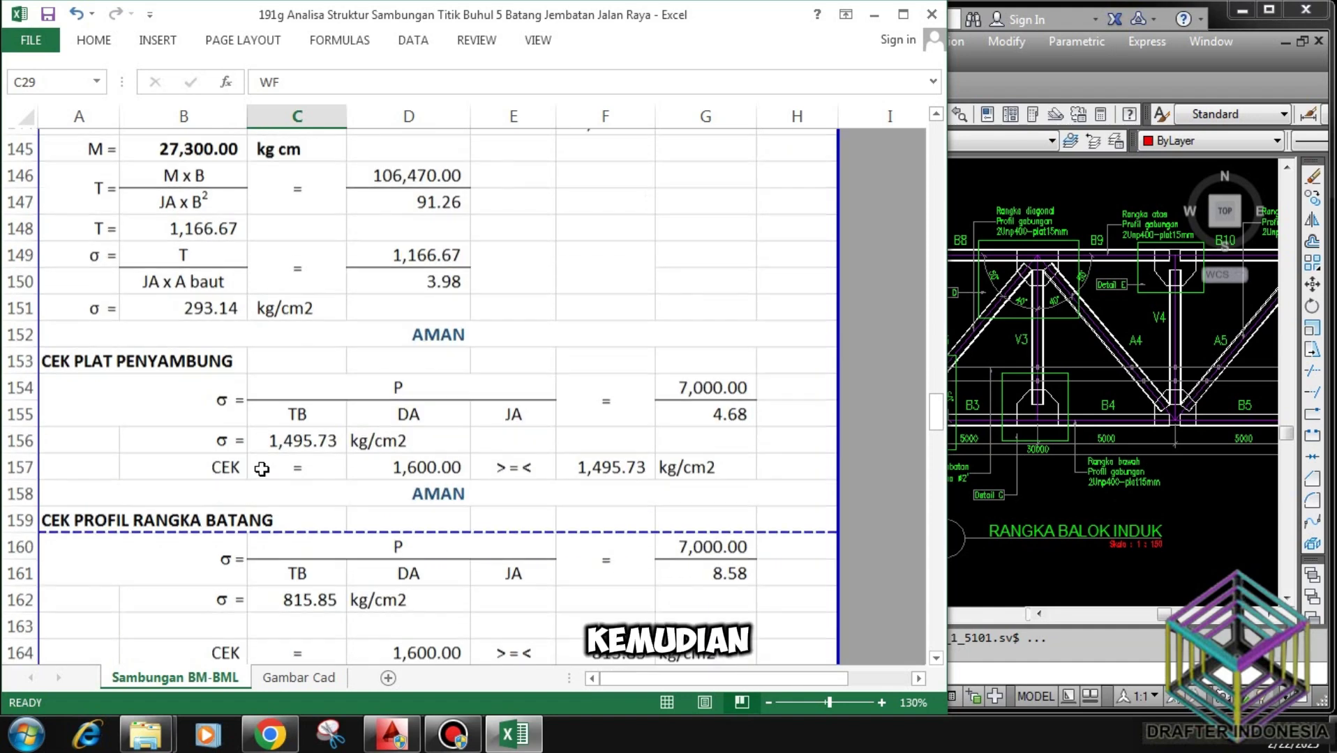
left_click(69, 438)
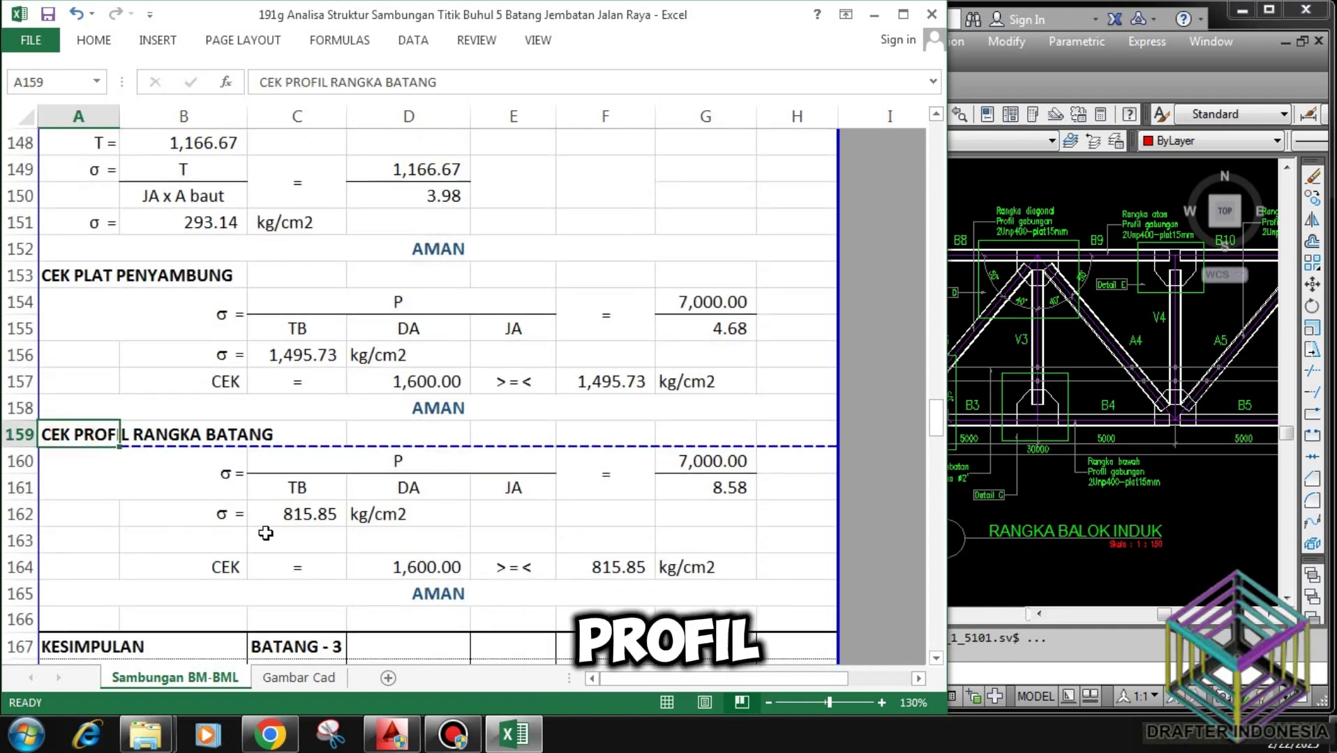
left_click(355, 462)
left_click(296, 487)
left_click(411, 487)
left_click(513, 487)
left_click(719, 461)
left_click(726, 487)
left_click(318, 514)
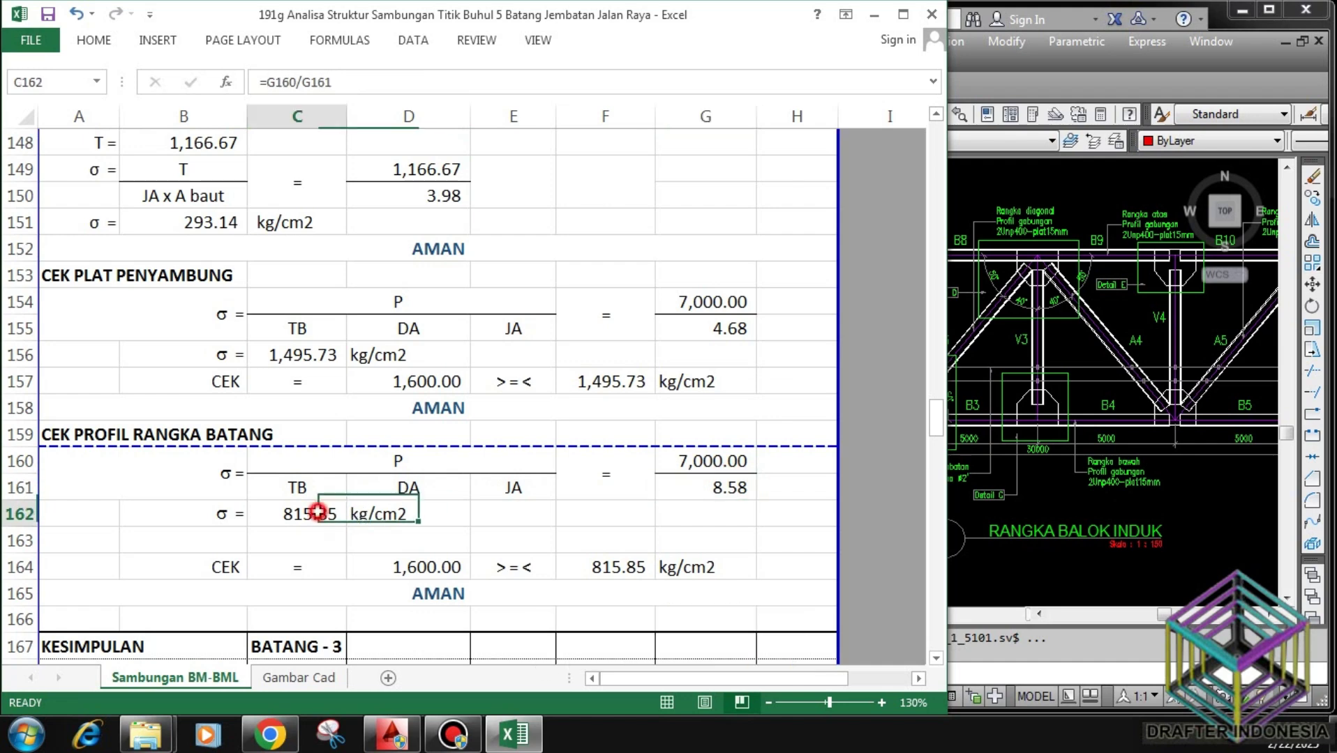
Compare Batang 3's allowable and calculated profile stresses, check the verdict in row 165 and bring up its conclusion table.
left_click(411, 568)
left_click(605, 564)
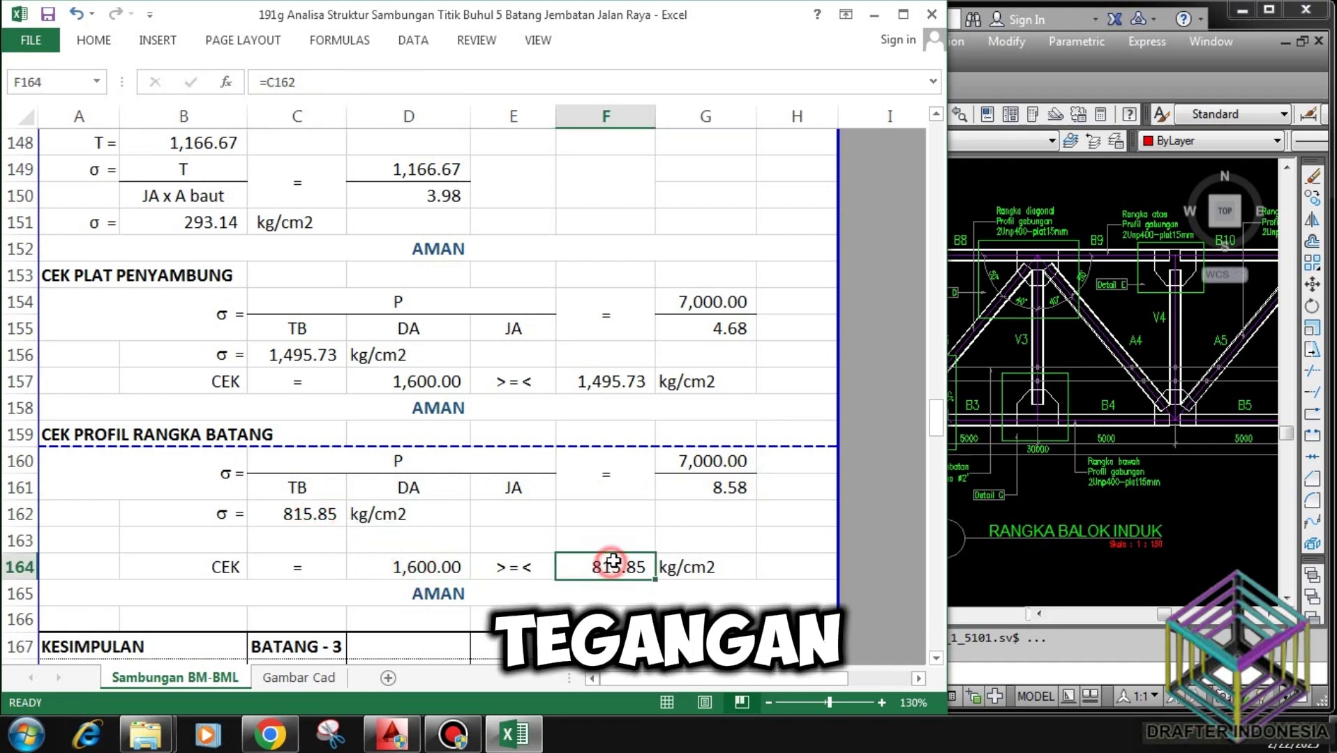
key("Down")
scroll(510, 410, "down", 3)
scroll(510, 410, "down", 2)
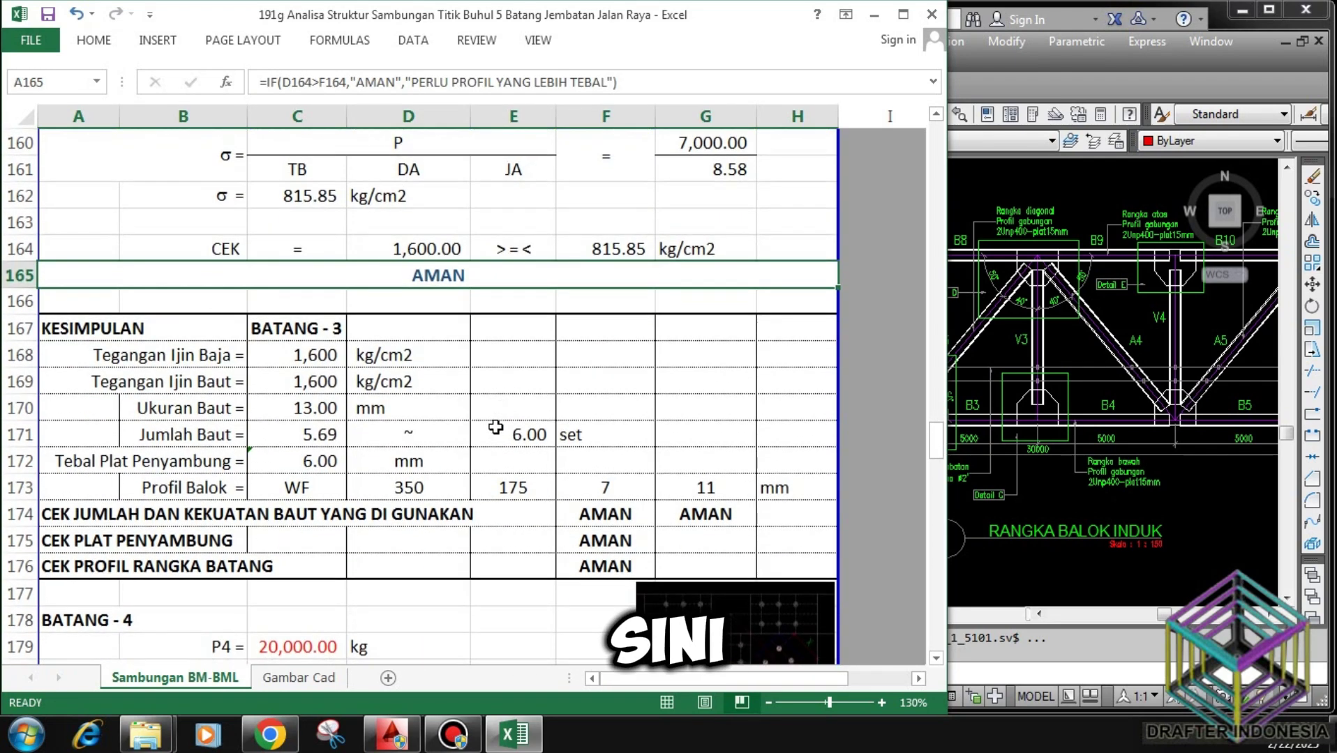
Review Batang 3's conclusion table in rows 167 to 172: allowable stresses, bolt size, bolt count and connecting plate thickness.
left_click(323, 342)
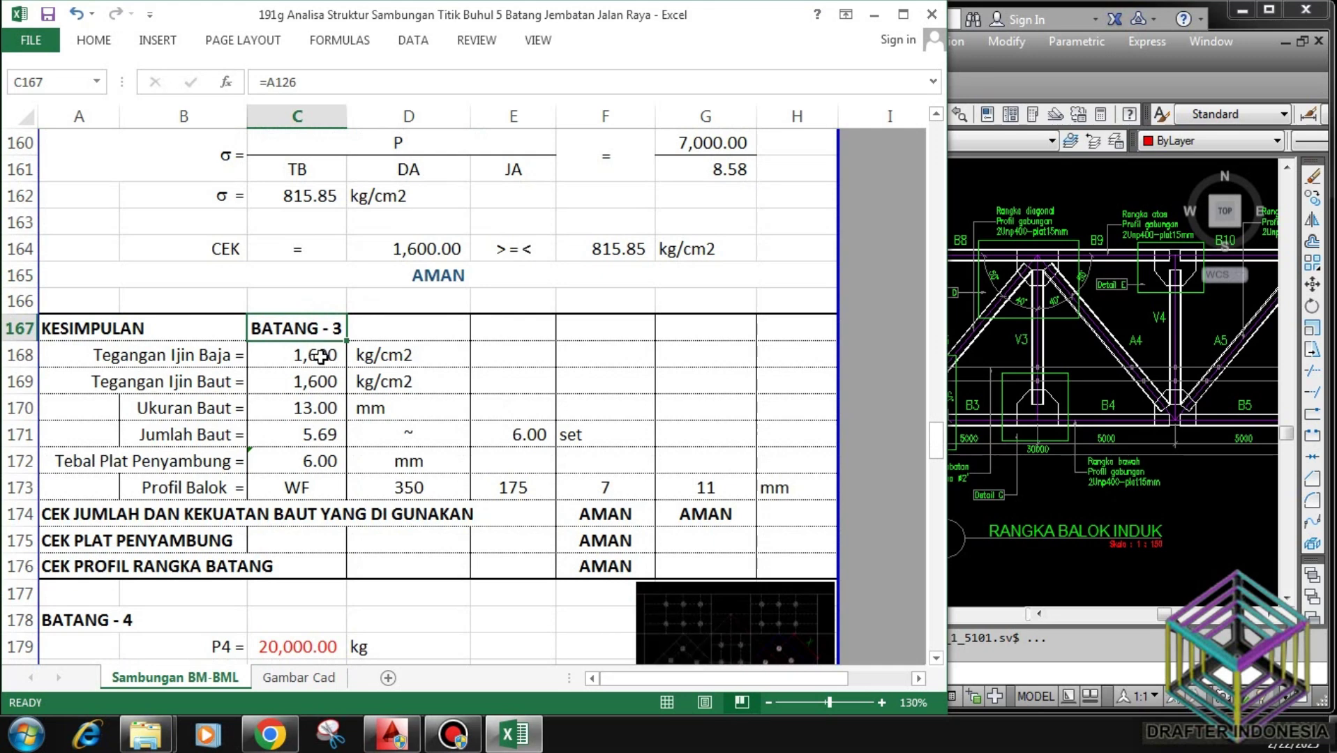
left_click(320, 356)
left_click(321, 382)
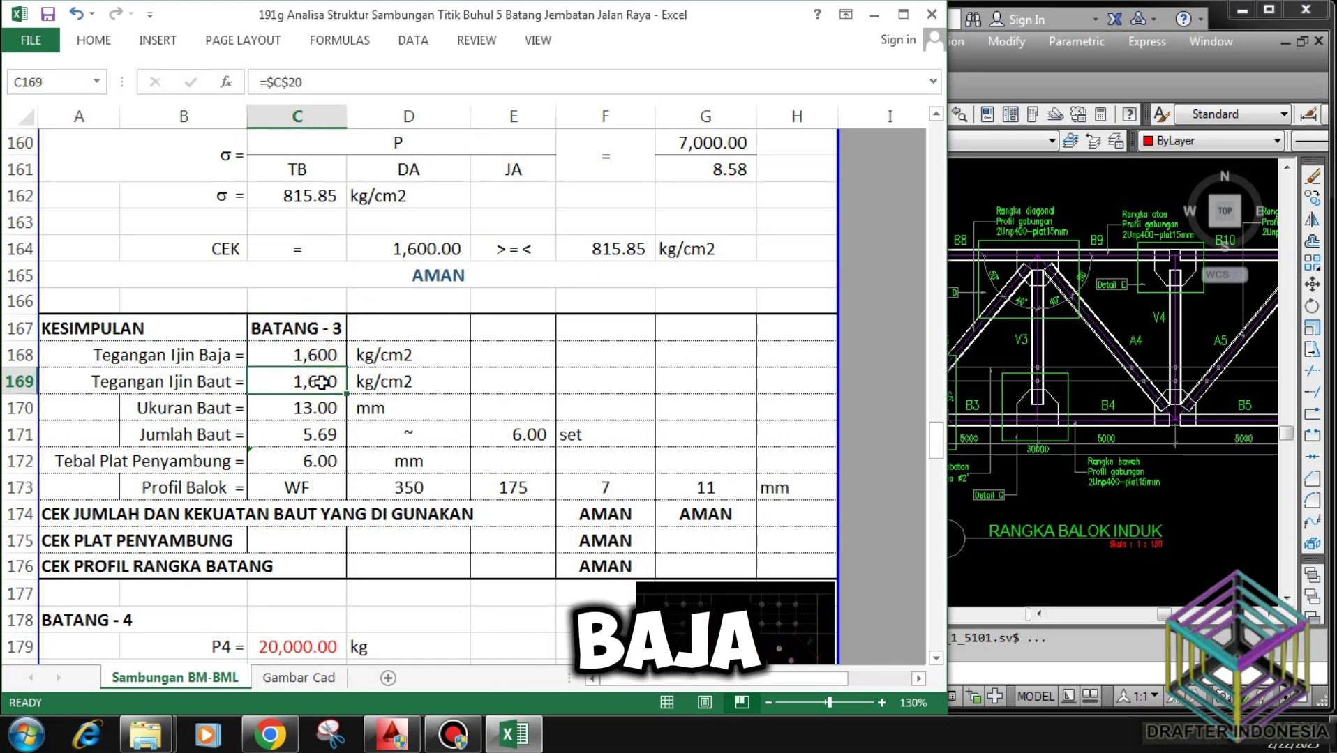
left_click(324, 410)
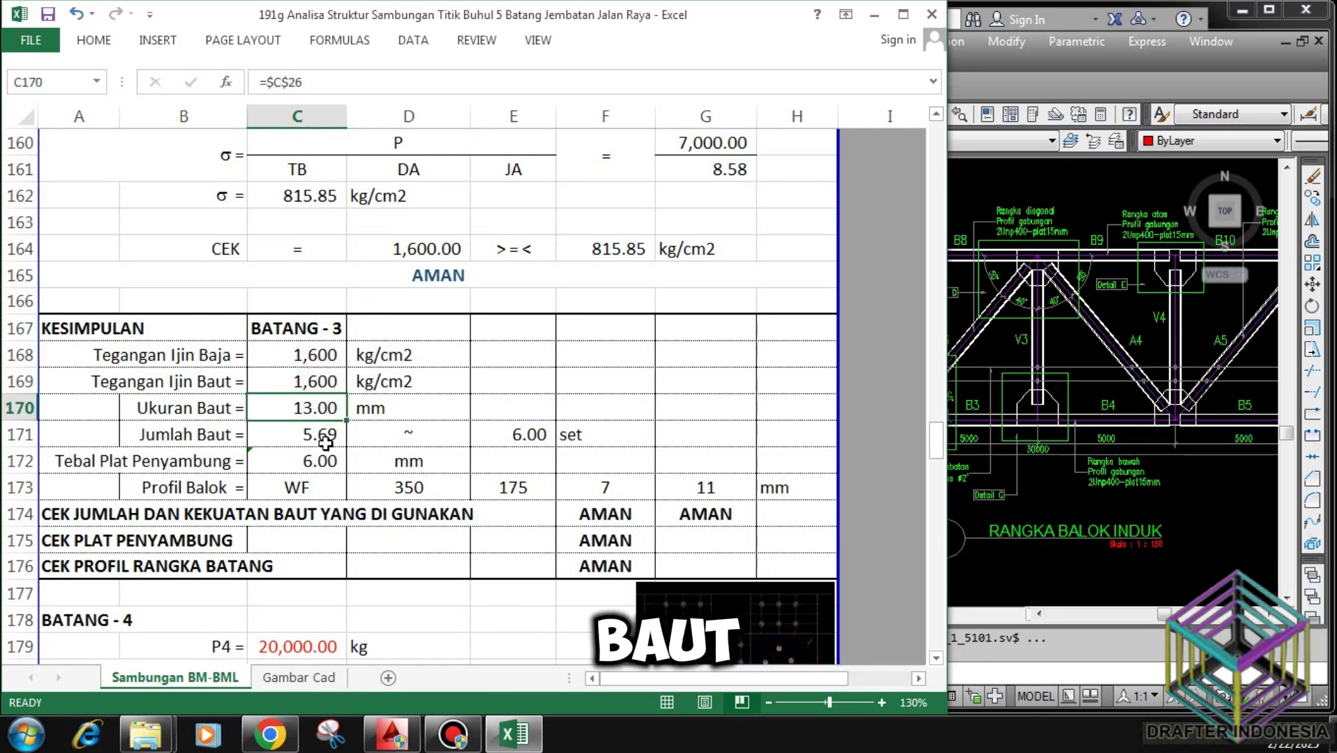
left_click(321, 435)
left_click(321, 462)
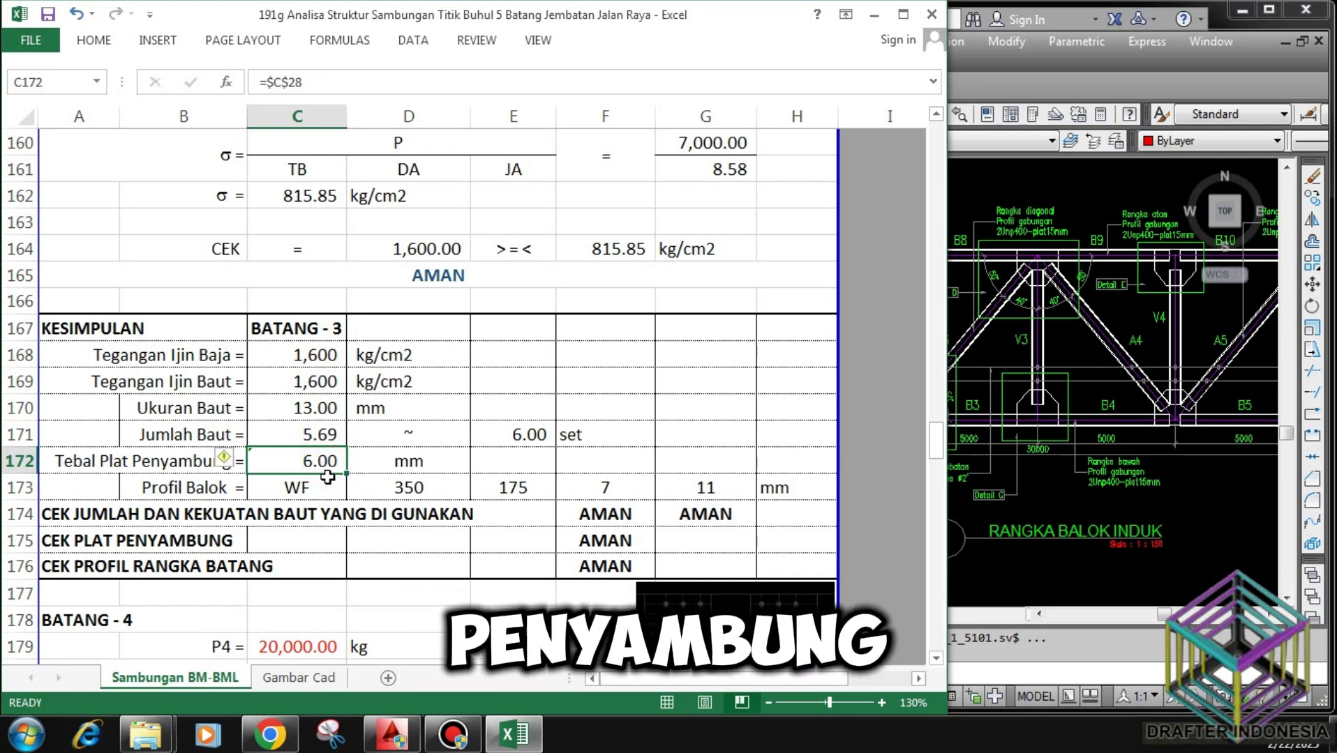
left_click(529, 435)
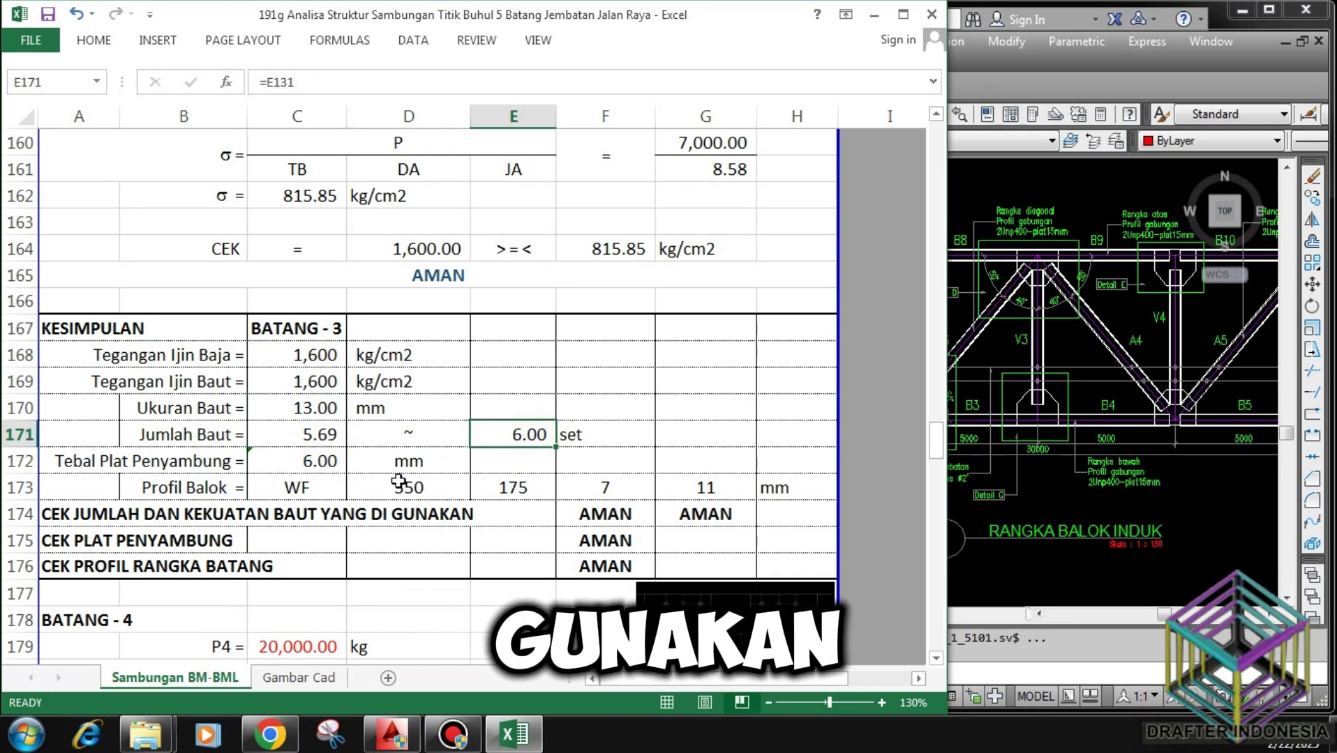
Review the WF beam profile dimensions listed in row 173 of Batang 3's conclusion.
left_click(296, 488)
left_click(403, 486)
left_click(510, 487)
left_click(617, 488)
left_click(684, 488)
left_click(788, 488)
Check Batang 3's concluding verdicts for the bolts, the connecting plate and the member profile in rows 174 to 176.
left_click(78, 514)
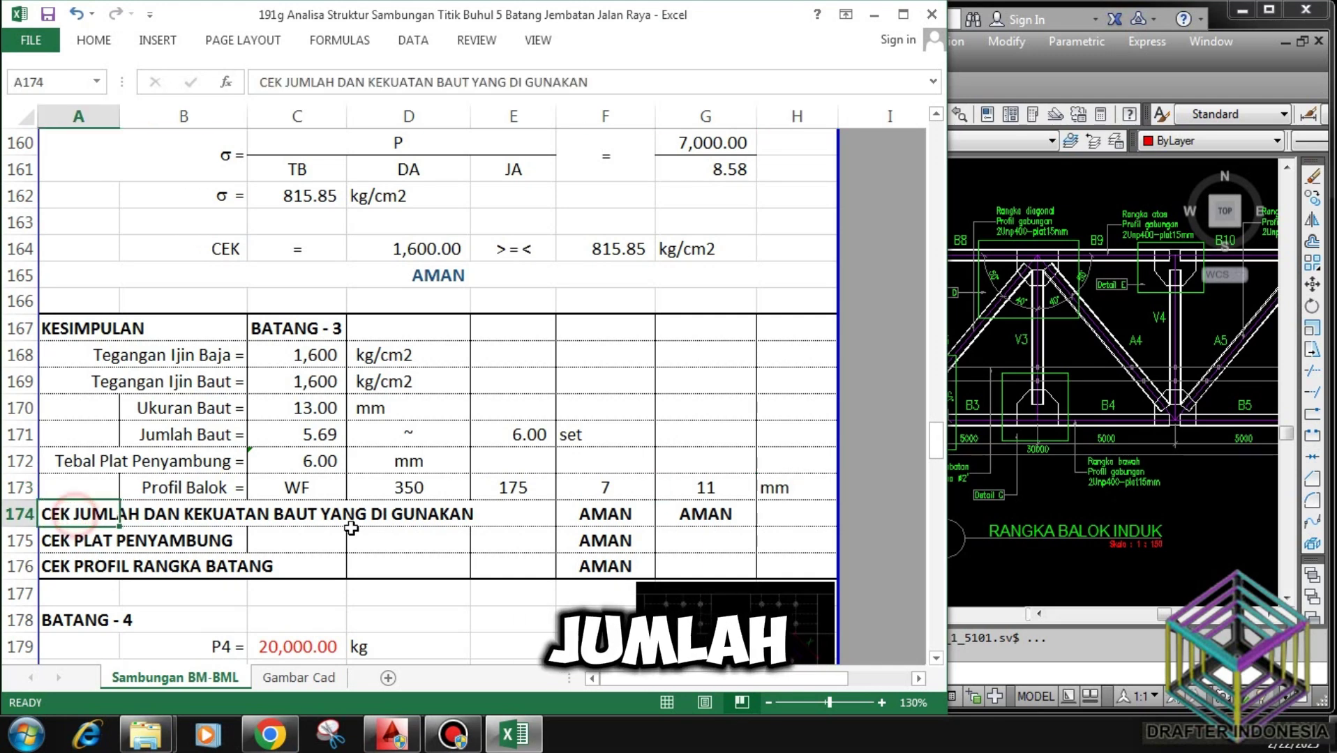
left_click(617, 513)
left_click(713, 514)
left_click(63, 541)
left_click(605, 541)
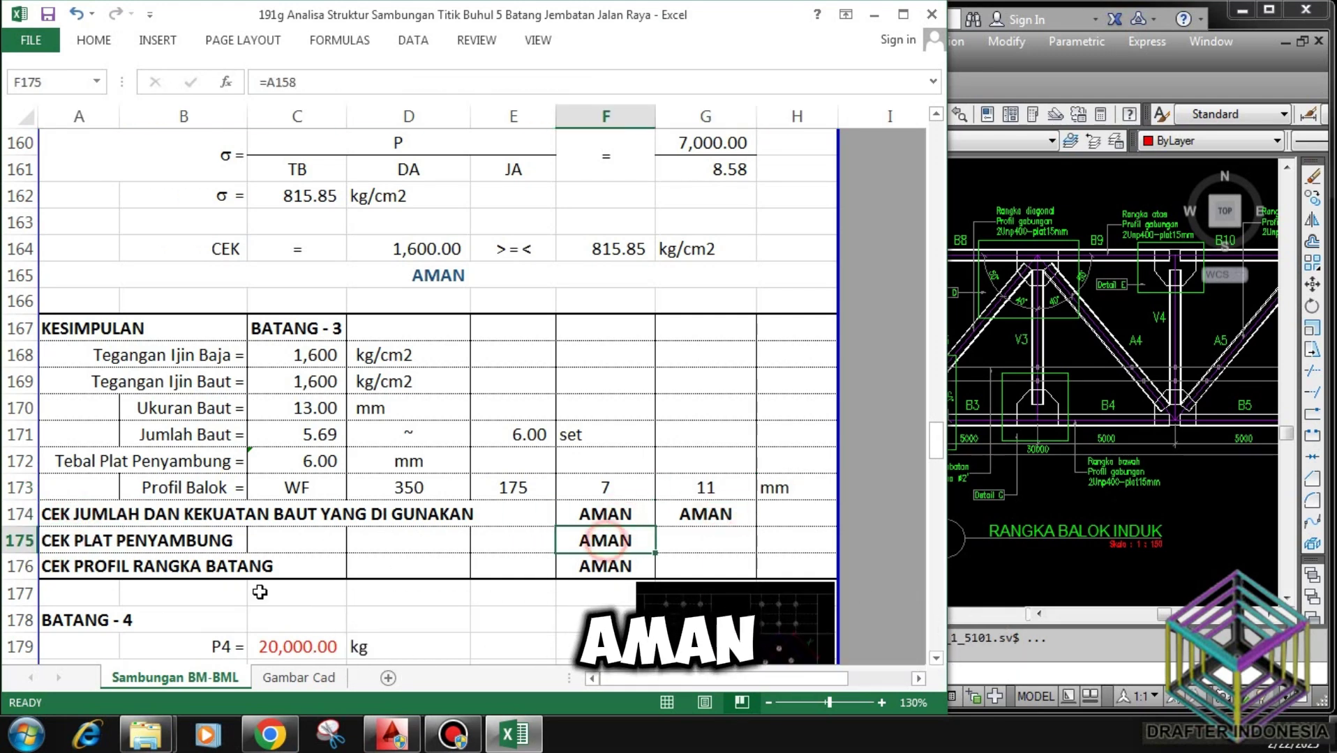
left_click(74, 566)
left_click(579, 566)
Set Batang 4's load P4 in cell C179 to 8000 kg.
scroll(469, 384, "down", 3)
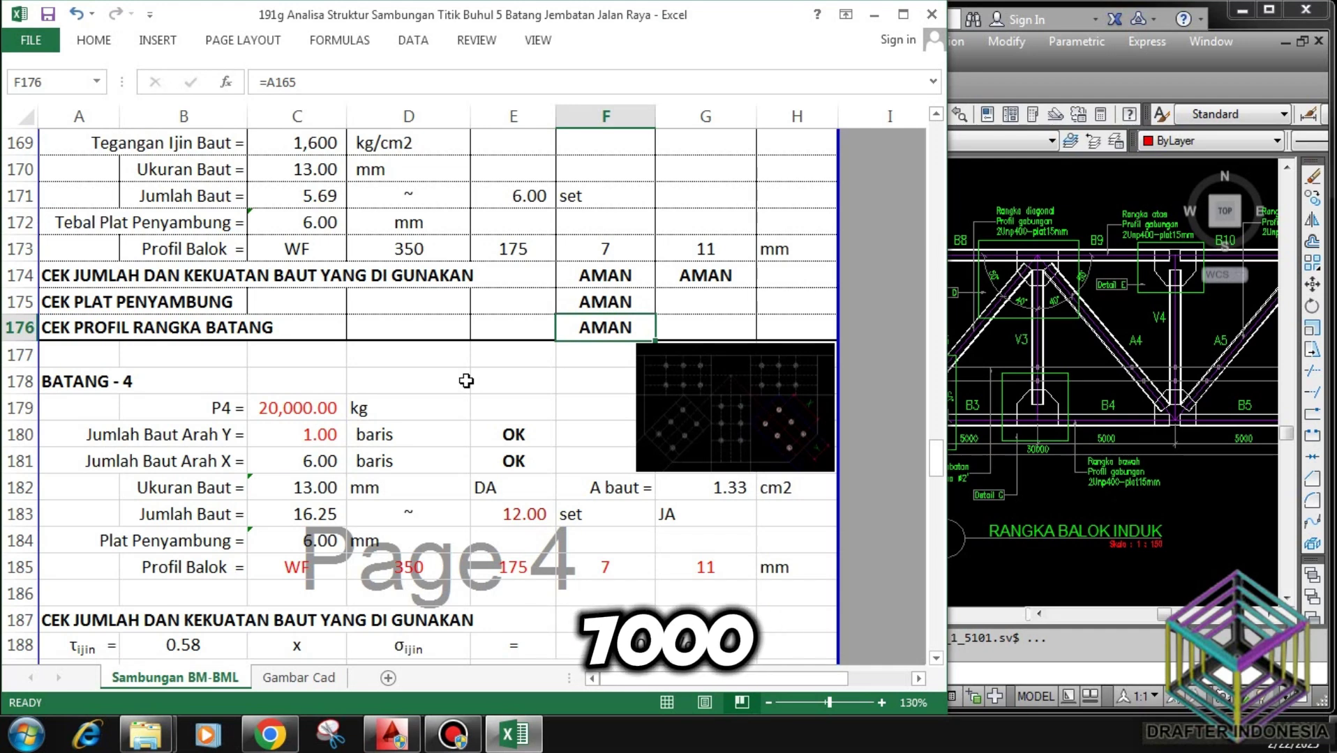
left_click(293, 404)
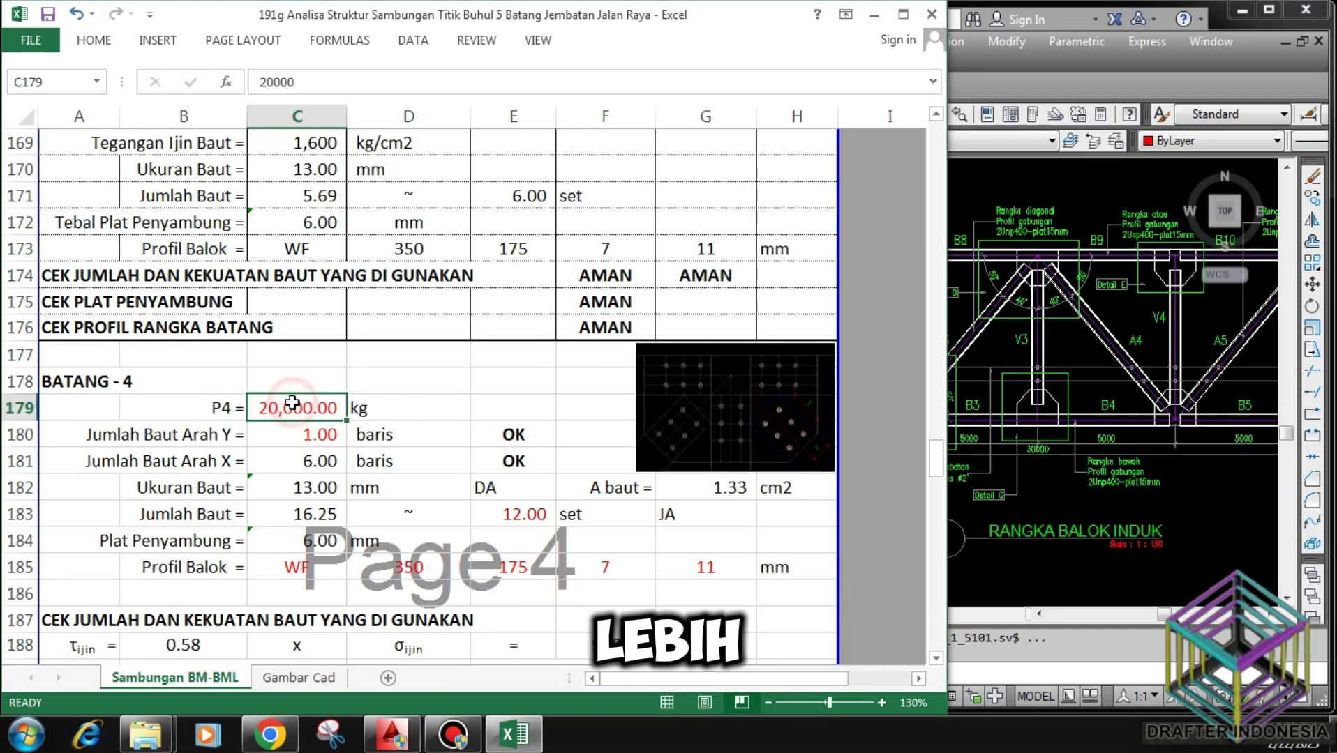
type("8000")
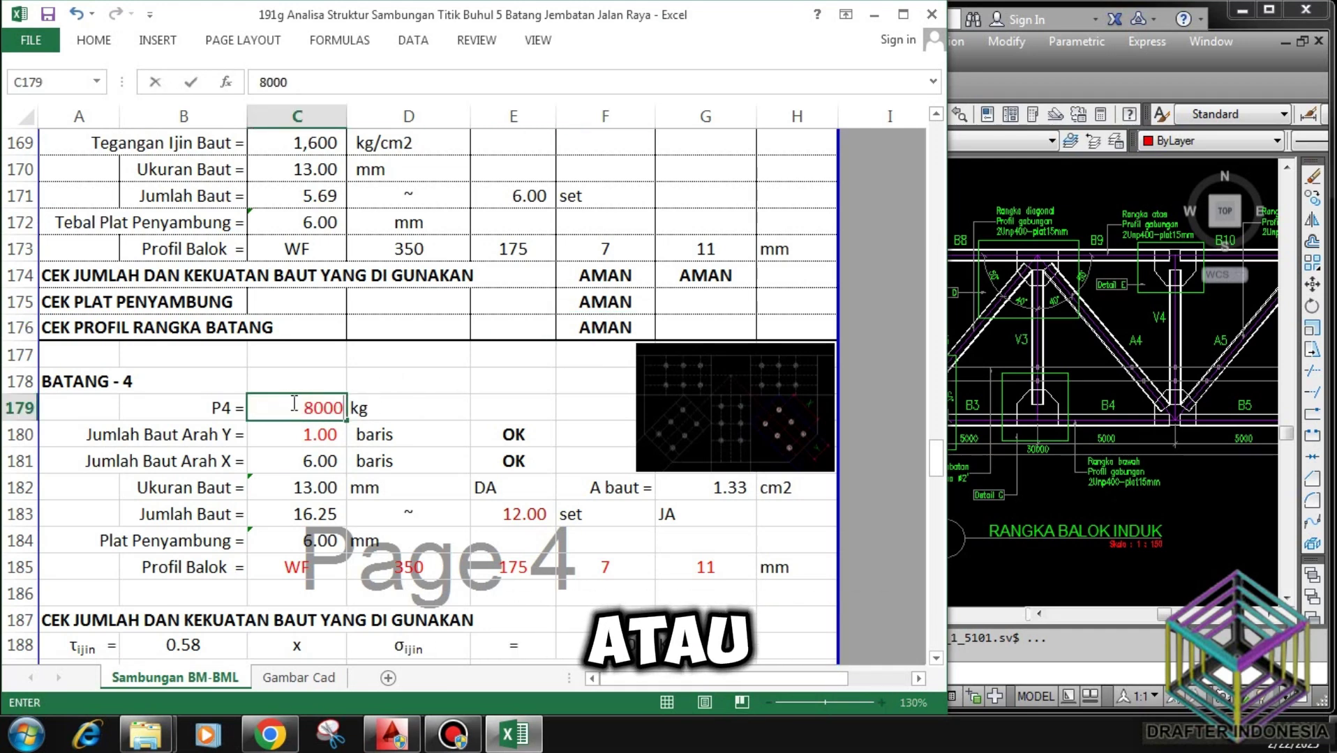
key("Return")
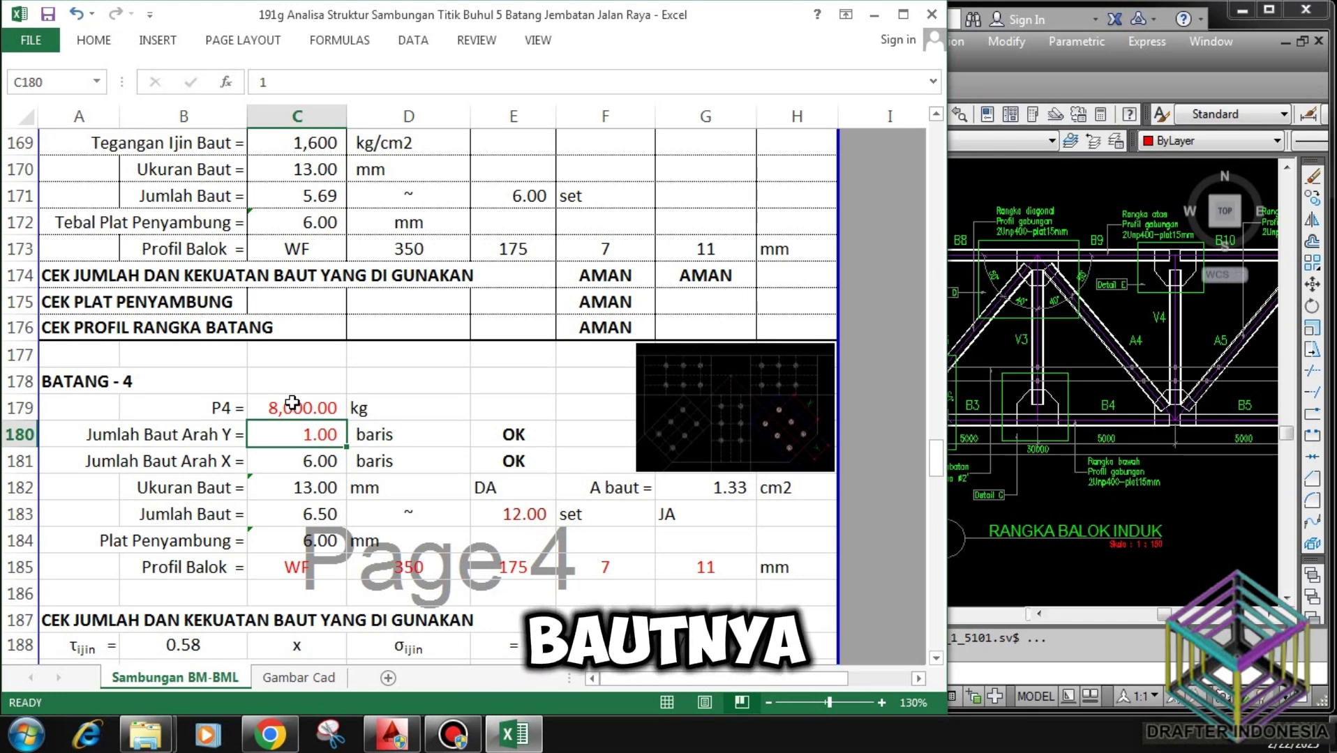
Check Batang 4's bolt row verdicts, bolt rows in the X direction, bolt size, bolt area and required bolt count.
left_click(513, 435)
left_click(516, 464)
left_click(319, 464)
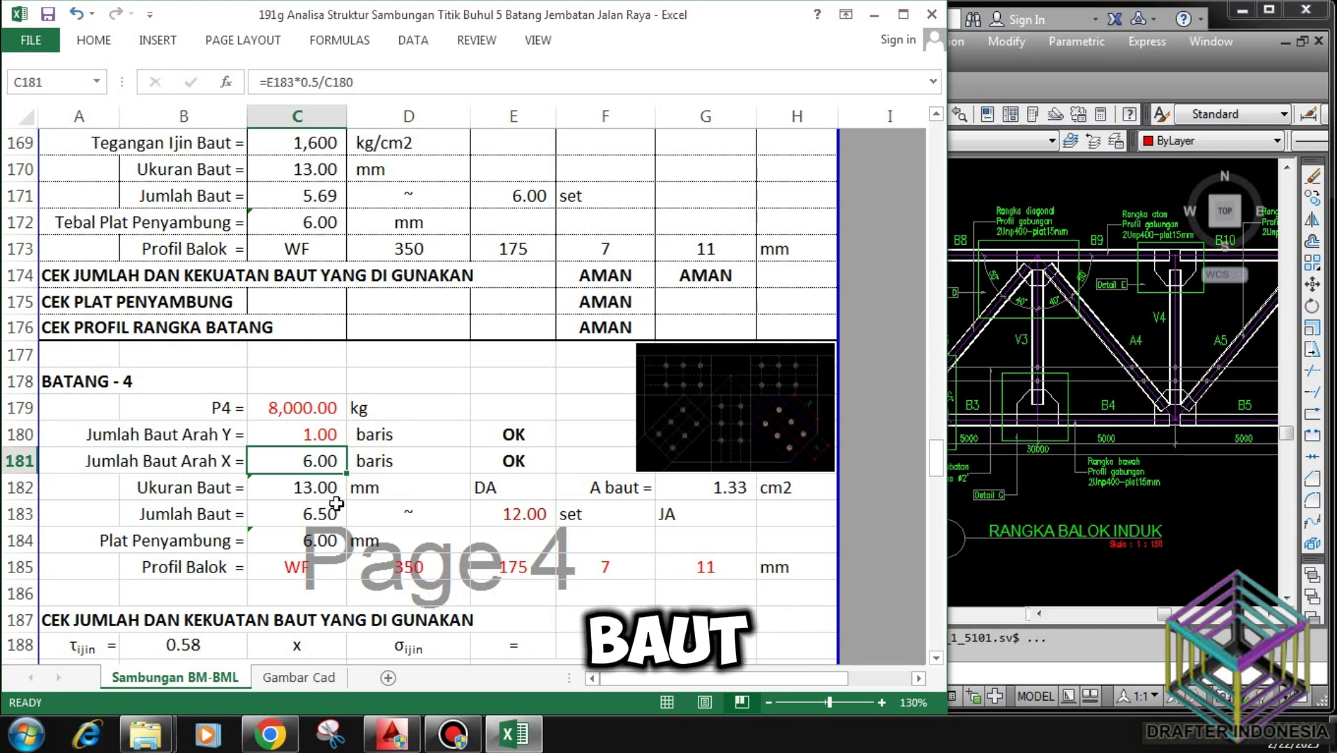
left_click(317, 487)
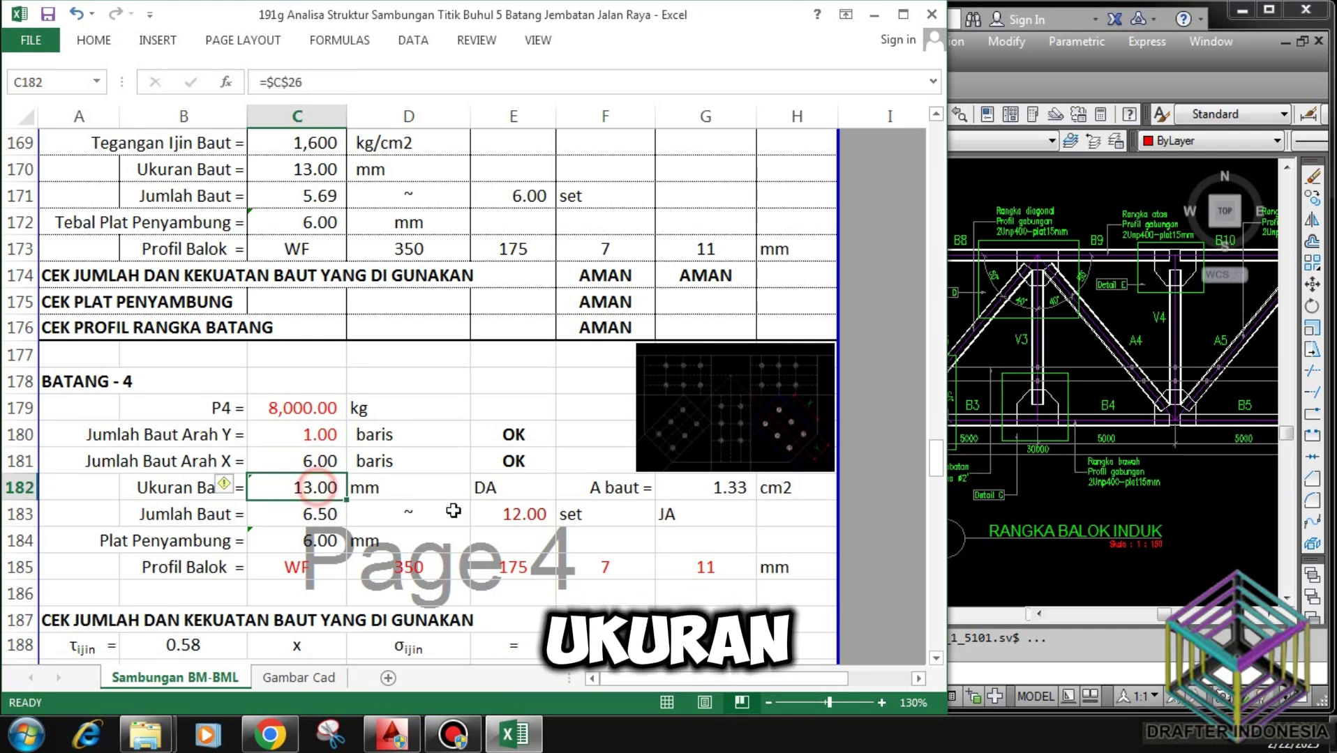
left_click(738, 486)
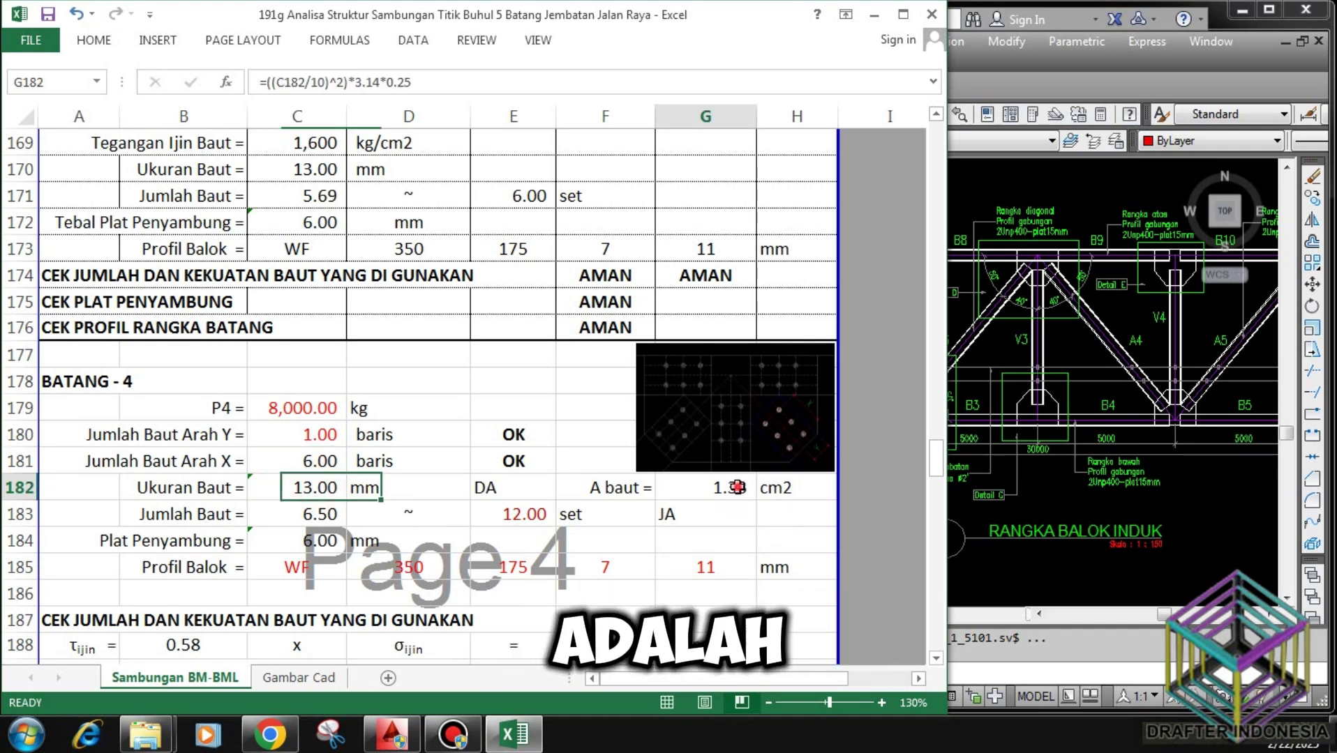
left_click(322, 514)
Try 7 sets as Batang 4's bolt count in cell E183.
left_click(518, 511)
type("7")
key("Return")
Set Batang 4's bolt count in cell E183 to the even number of 8 sets.
left_click(517, 512)
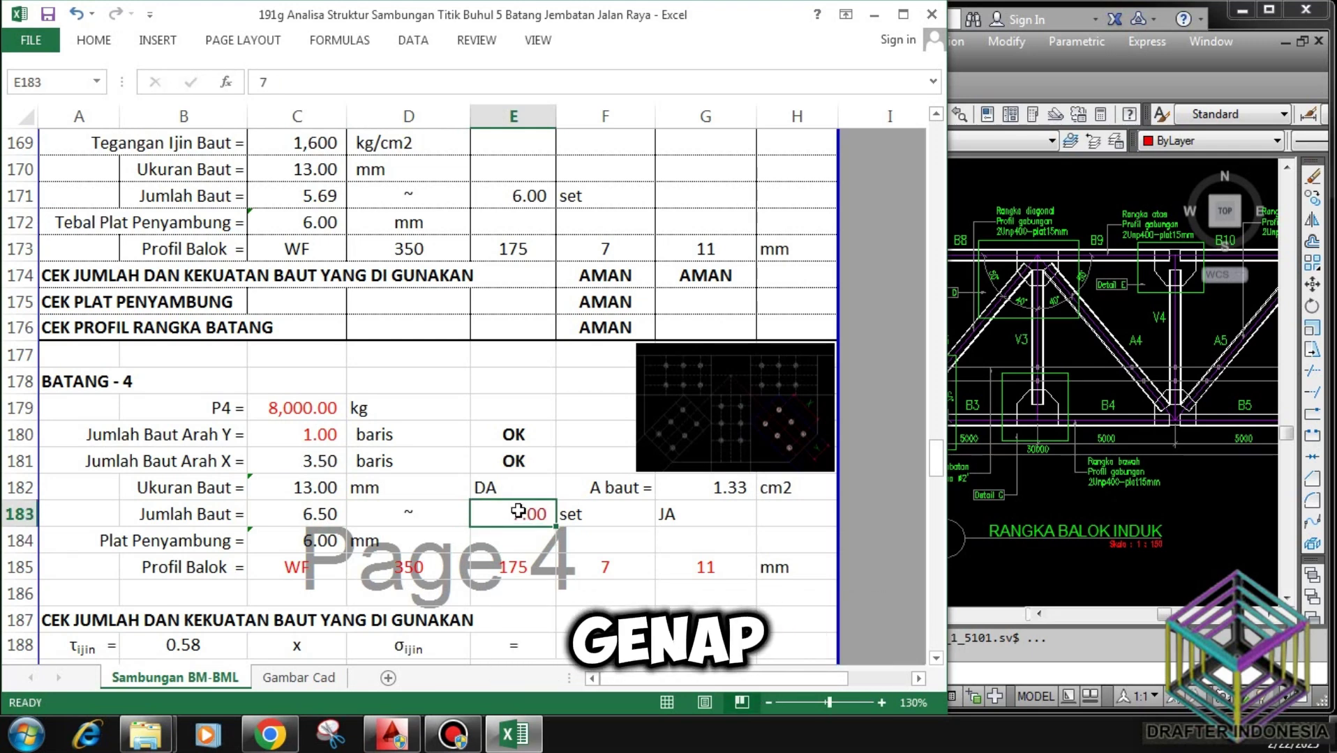
type("8")
key("Return")
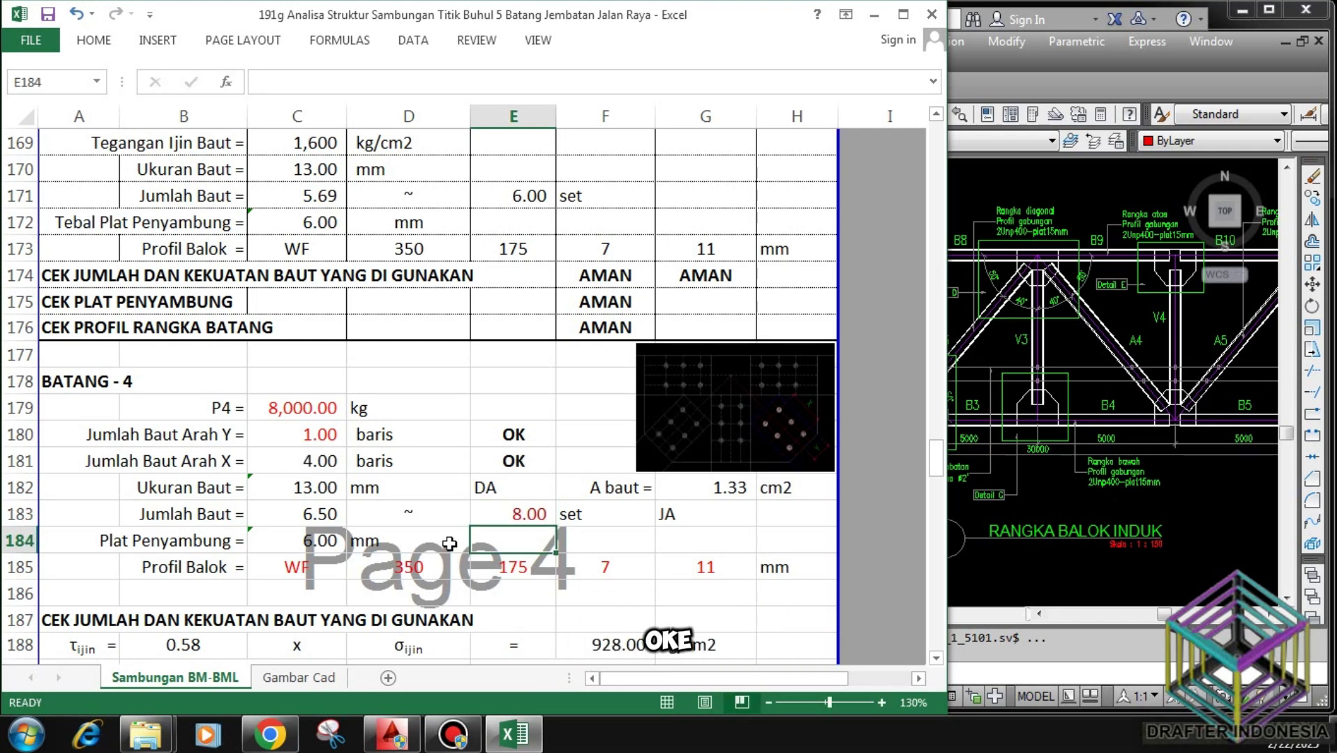
Review Batang 4's connecting plate thickness and WF profile dimensions in rows 184 and 185.
left_click(300, 542)
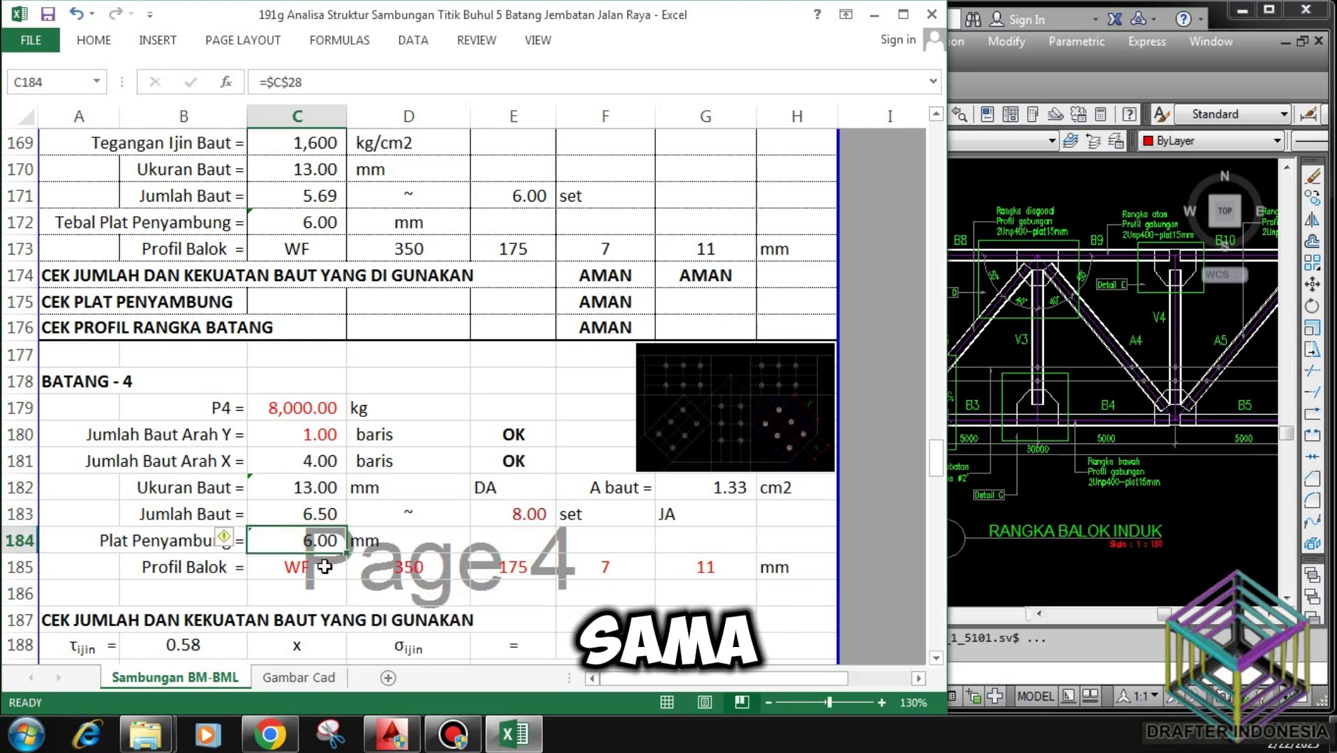
left_click(325, 571)
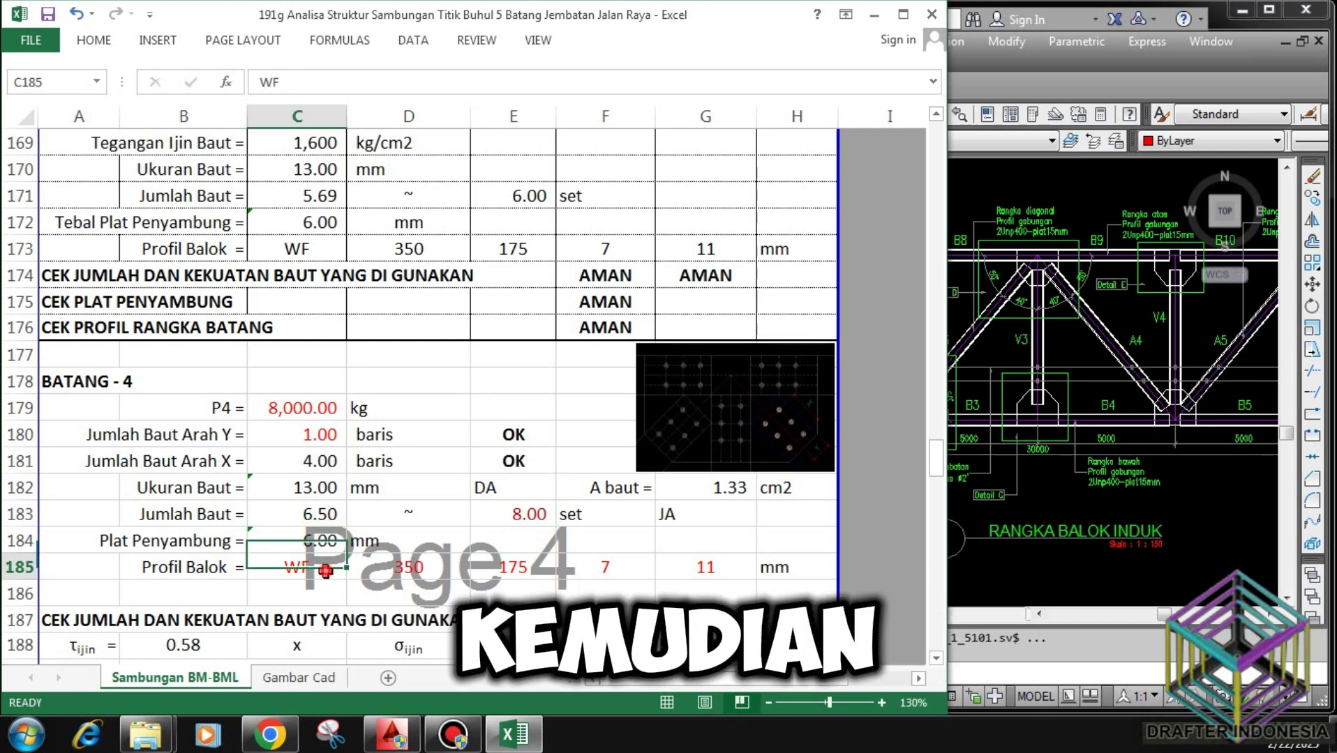
left_click(402, 569)
left_click(514, 568)
left_click(604, 568)
left_click(701, 566)
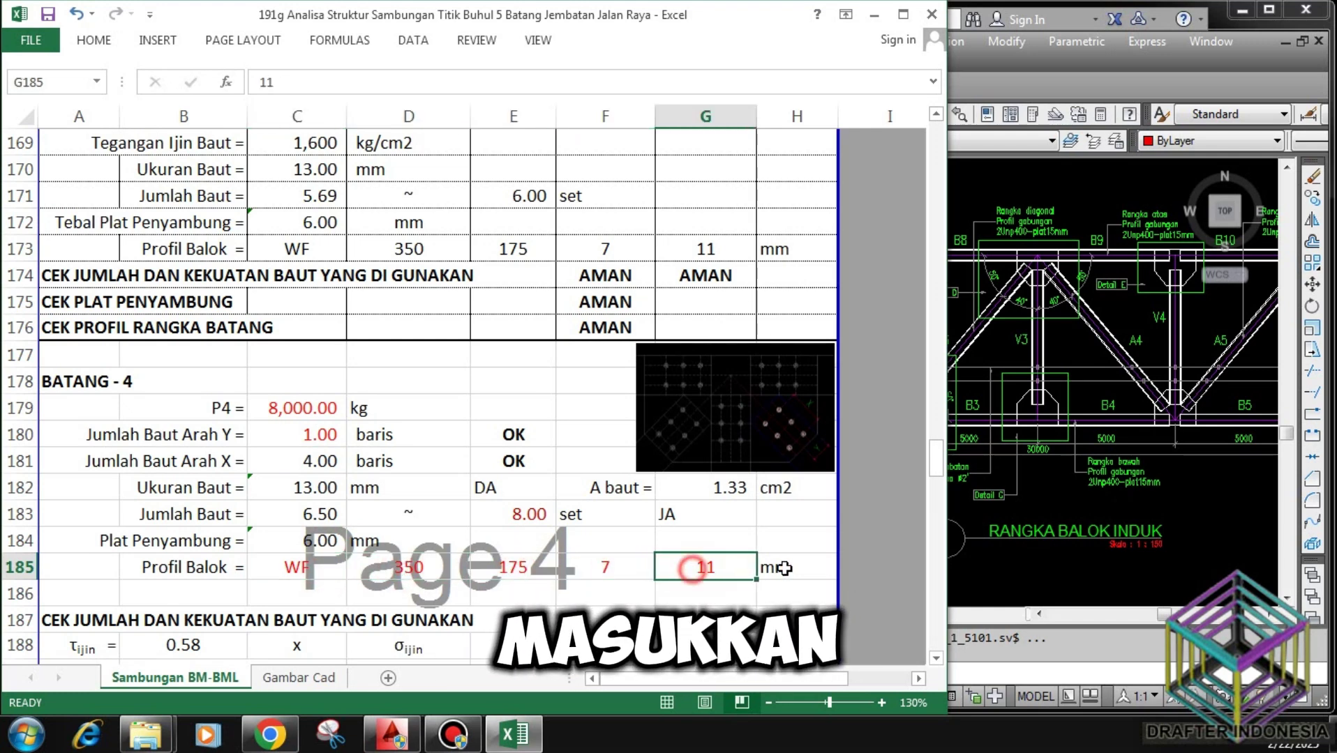
left_click(787, 568)
Examine Batang 4's allowable bolt shear stress calculation in row 188.
scroll(598, 338, "down", 2)
scroll(592, 343, "down", 1)
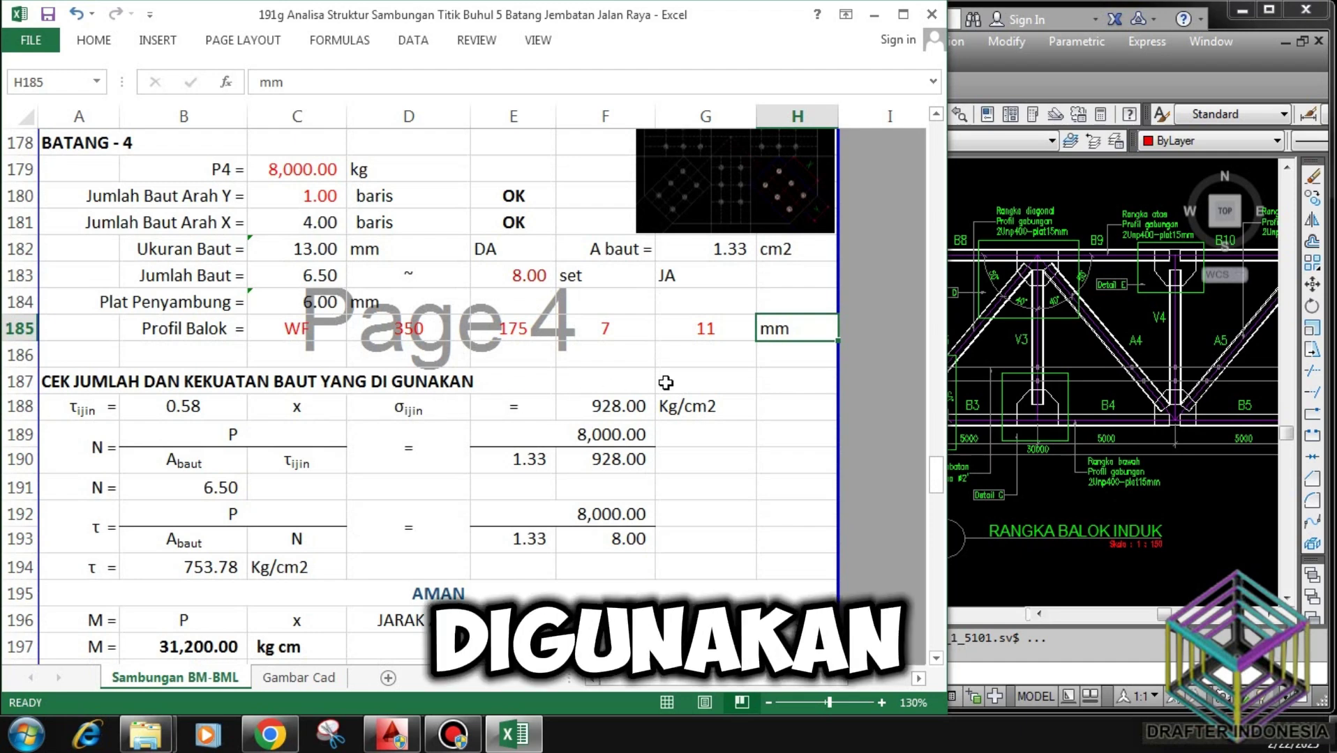
left_click(173, 404)
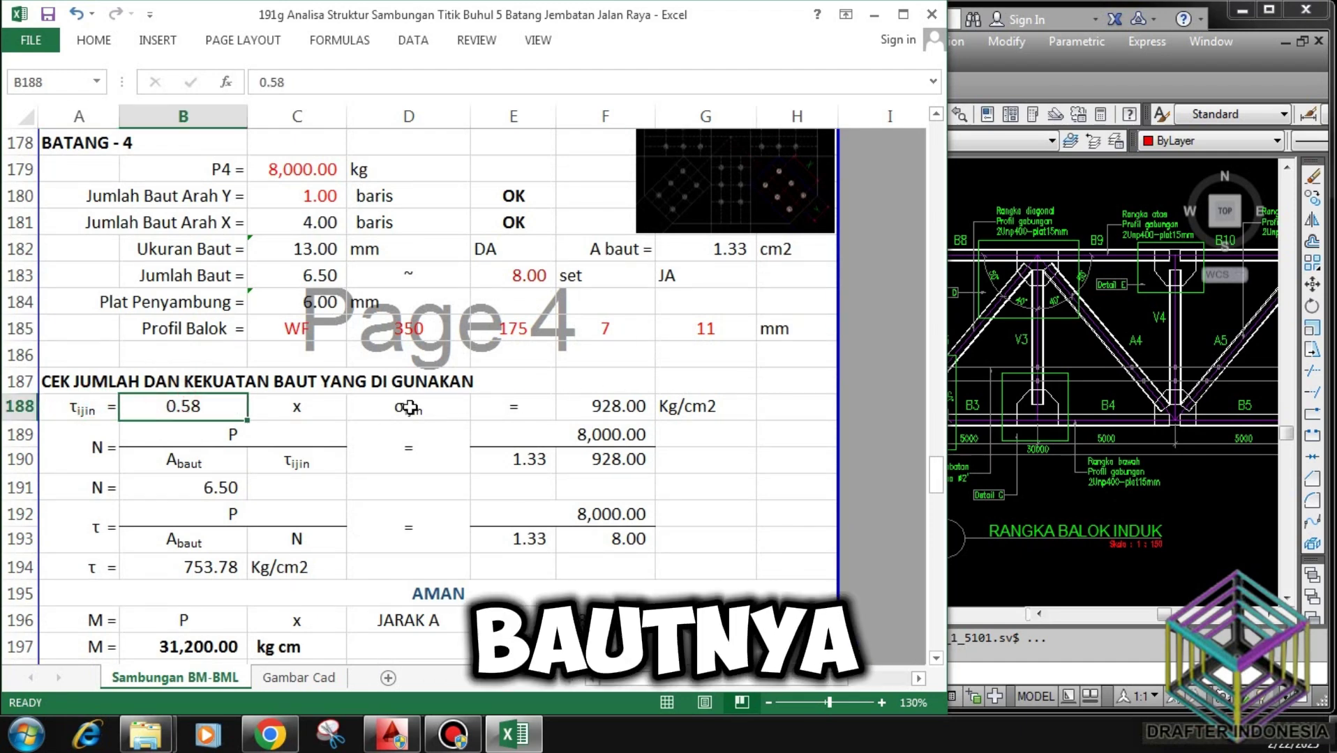
left_click(405, 407)
left_click(601, 408)
left_click(677, 412)
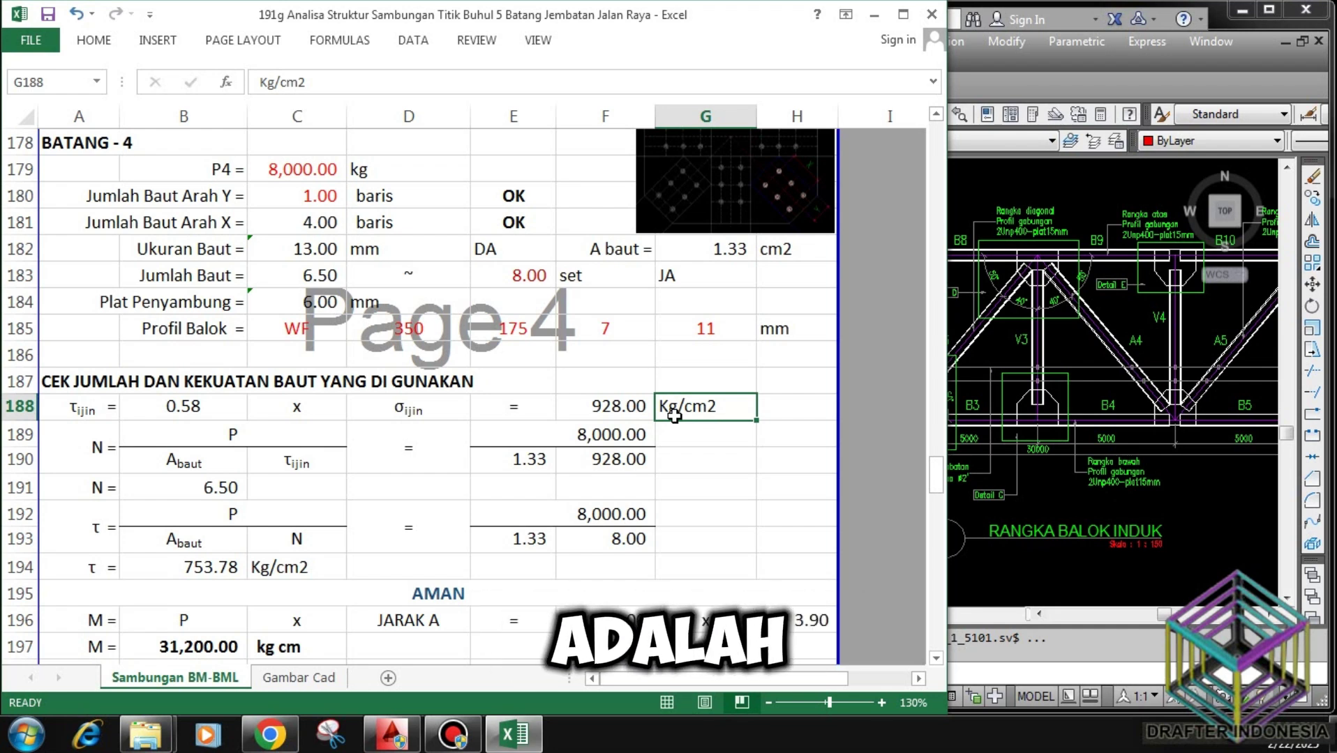
Examine Batang 4's minimum bolt count calculation in rows 189 to 191, from load, bolt area and allowable shear stress.
left_click(301, 438)
left_click(170, 462)
left_click(300, 470)
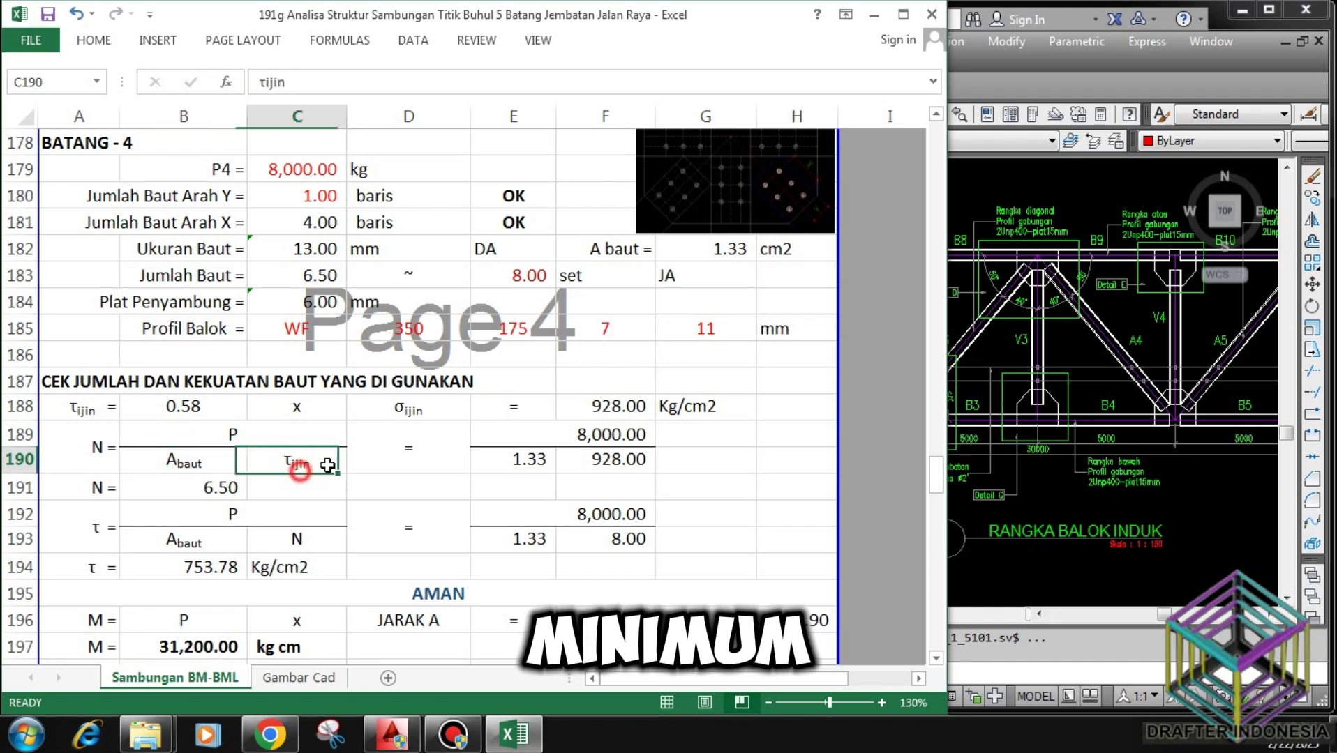
left_click(575, 429)
left_click(528, 460)
left_click(601, 459)
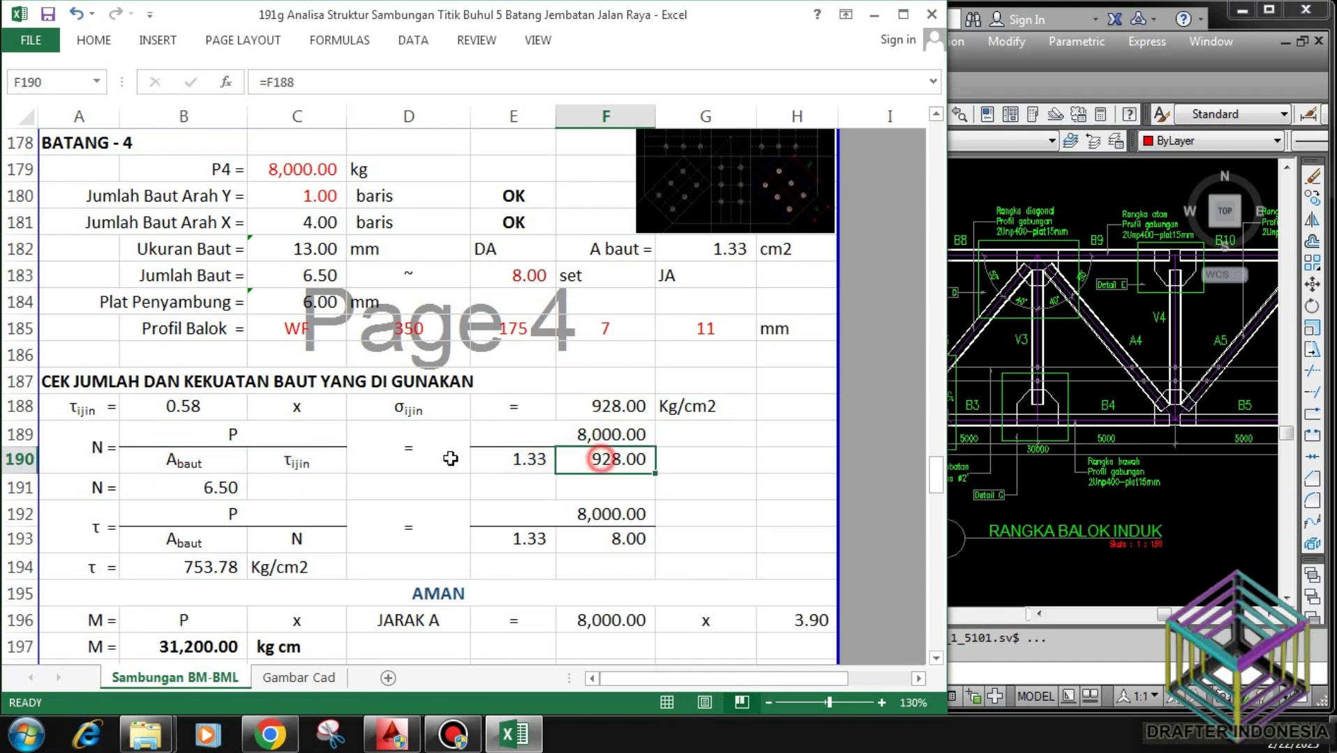
left_click(211, 487)
Examine Batang 4's bolt shear stress calculation in rows 192 to 194 and check its verdict in row 195.
scroll(237, 475, "down", 1)
left_click(257, 432)
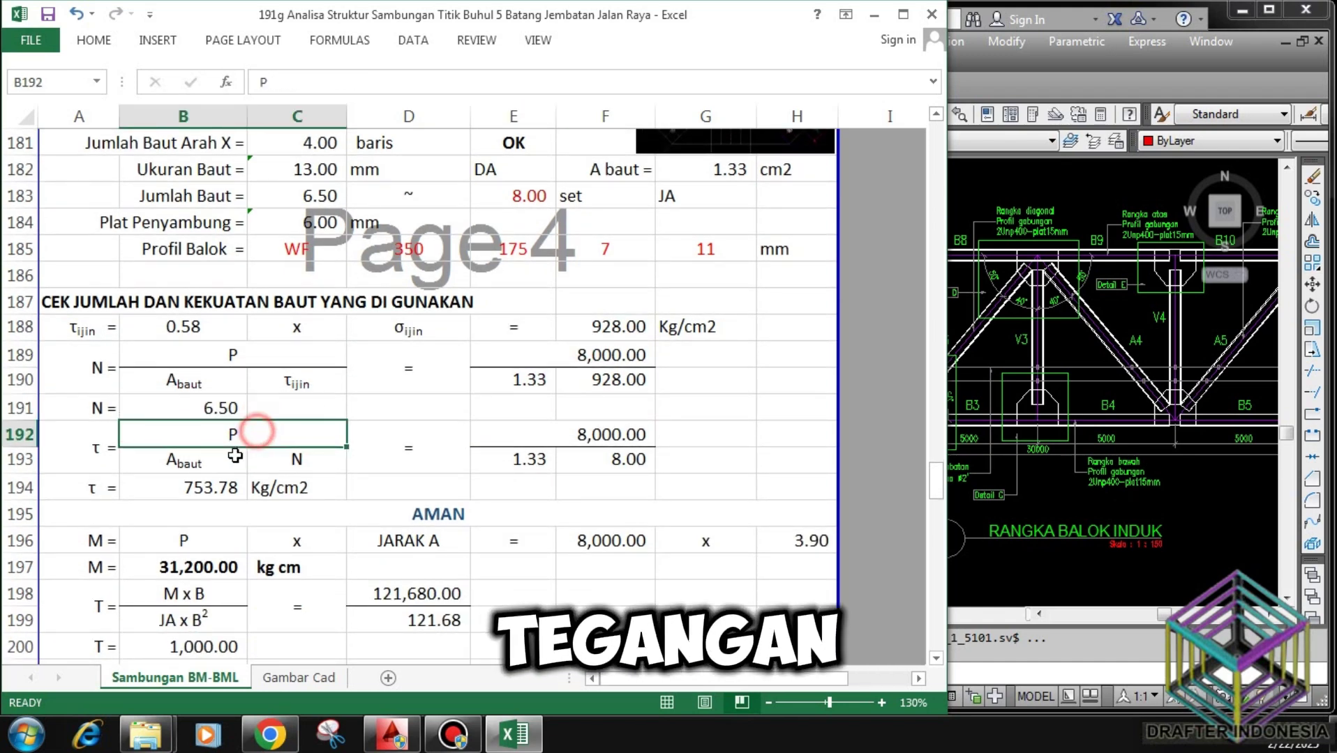
left_click(209, 457)
left_click(283, 462)
left_click(605, 424)
left_click(530, 461)
left_click(614, 460)
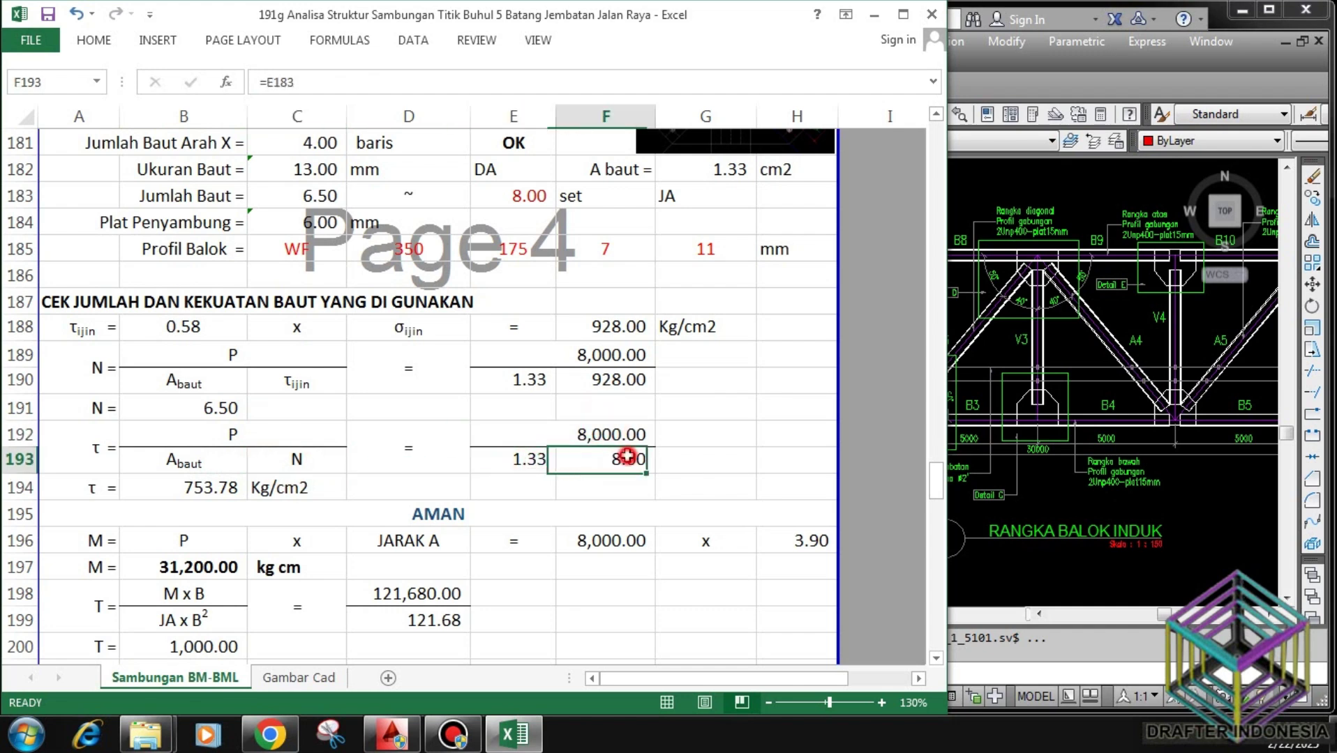
left_click(225, 491)
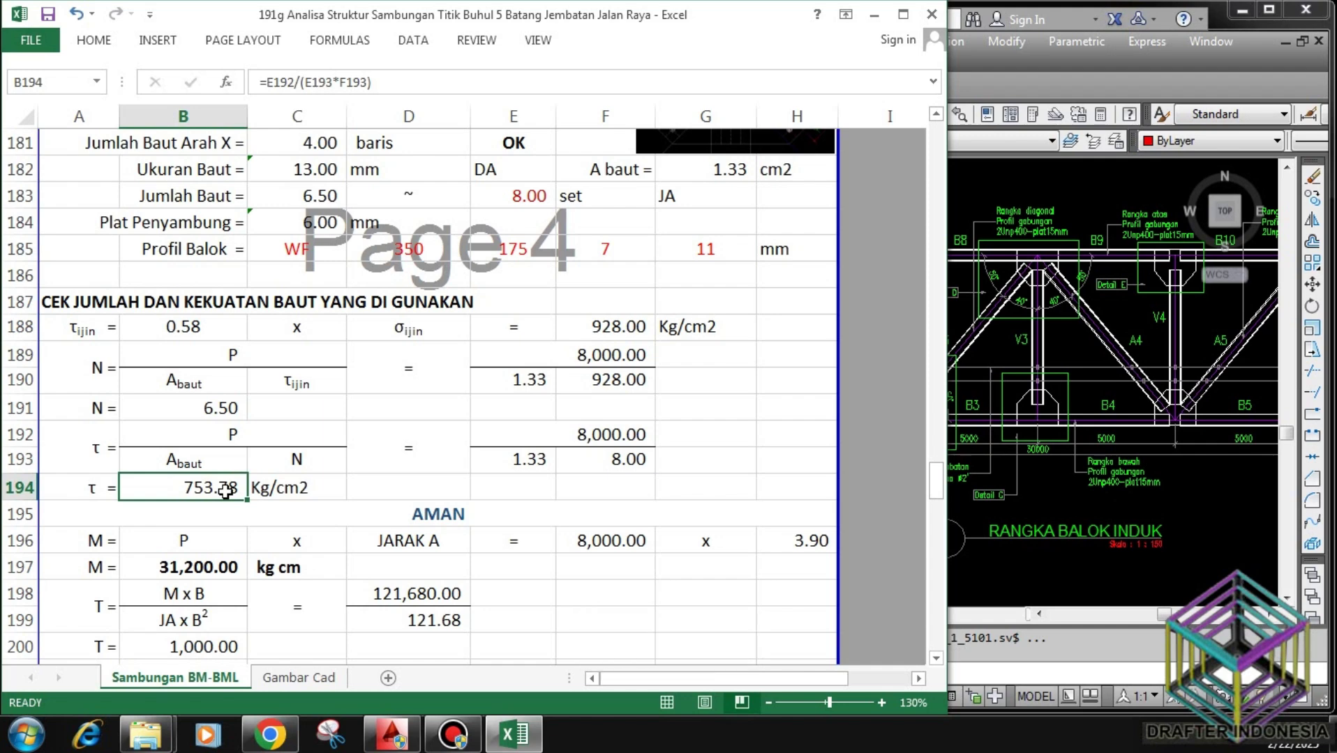
left_click(384, 510)
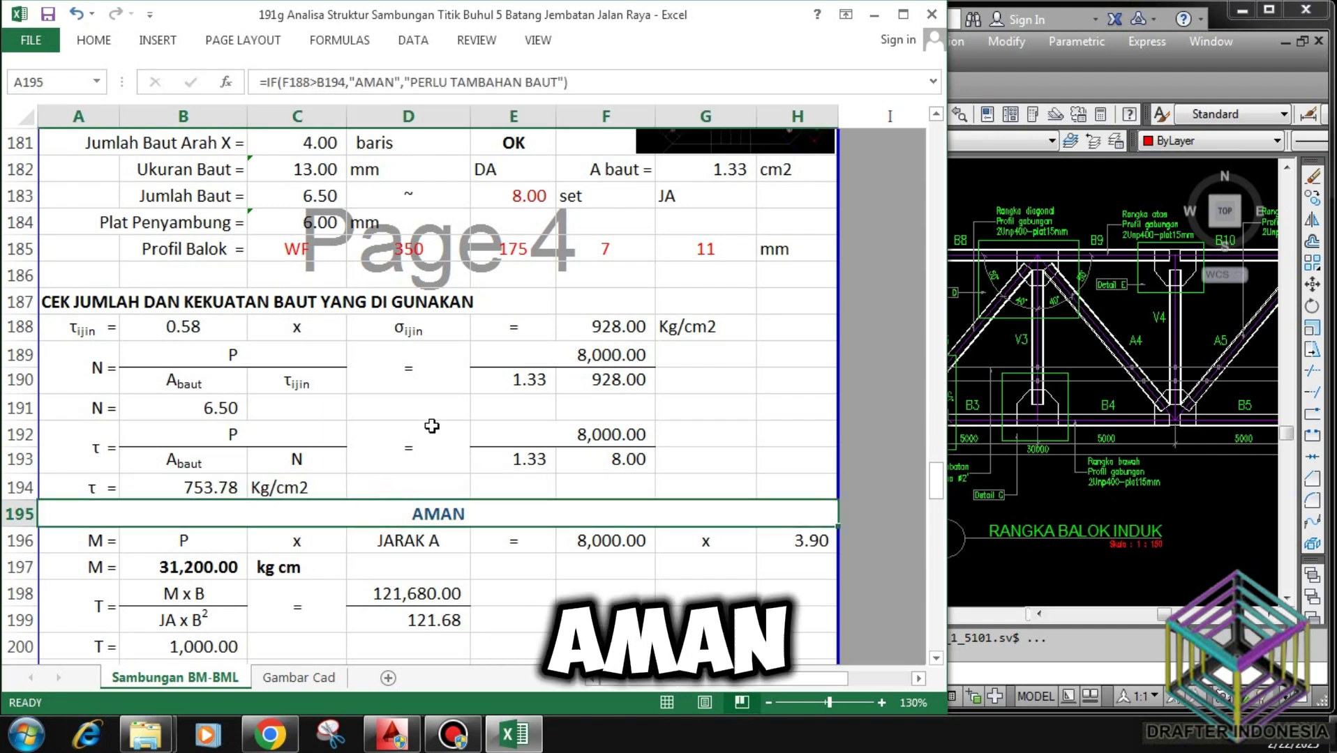
Examine Batang 4's moment calculation in rows 196 and 197, from the load and distance A.
scroll(402, 427, "down", 2)
scroll(328, 433, "up", 1)
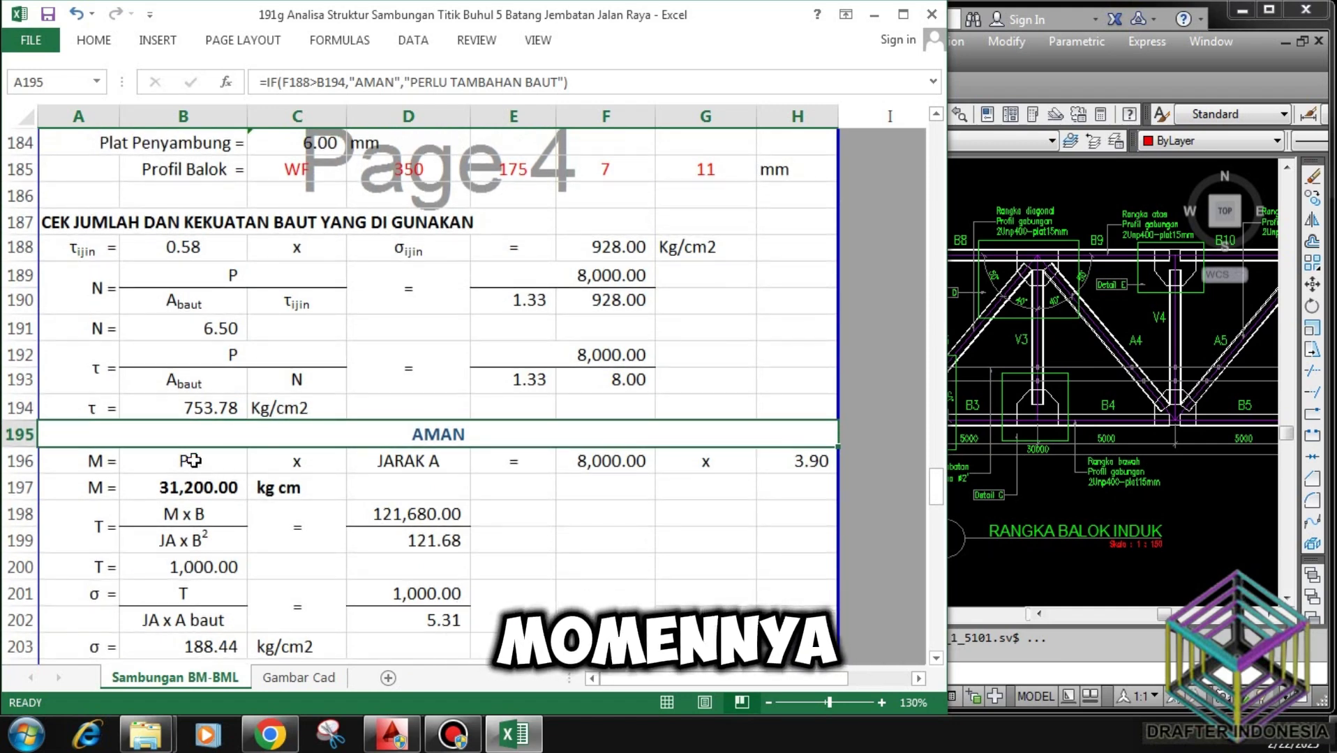
left_click(193, 461)
left_click(313, 464)
left_click(395, 464)
left_click(593, 461)
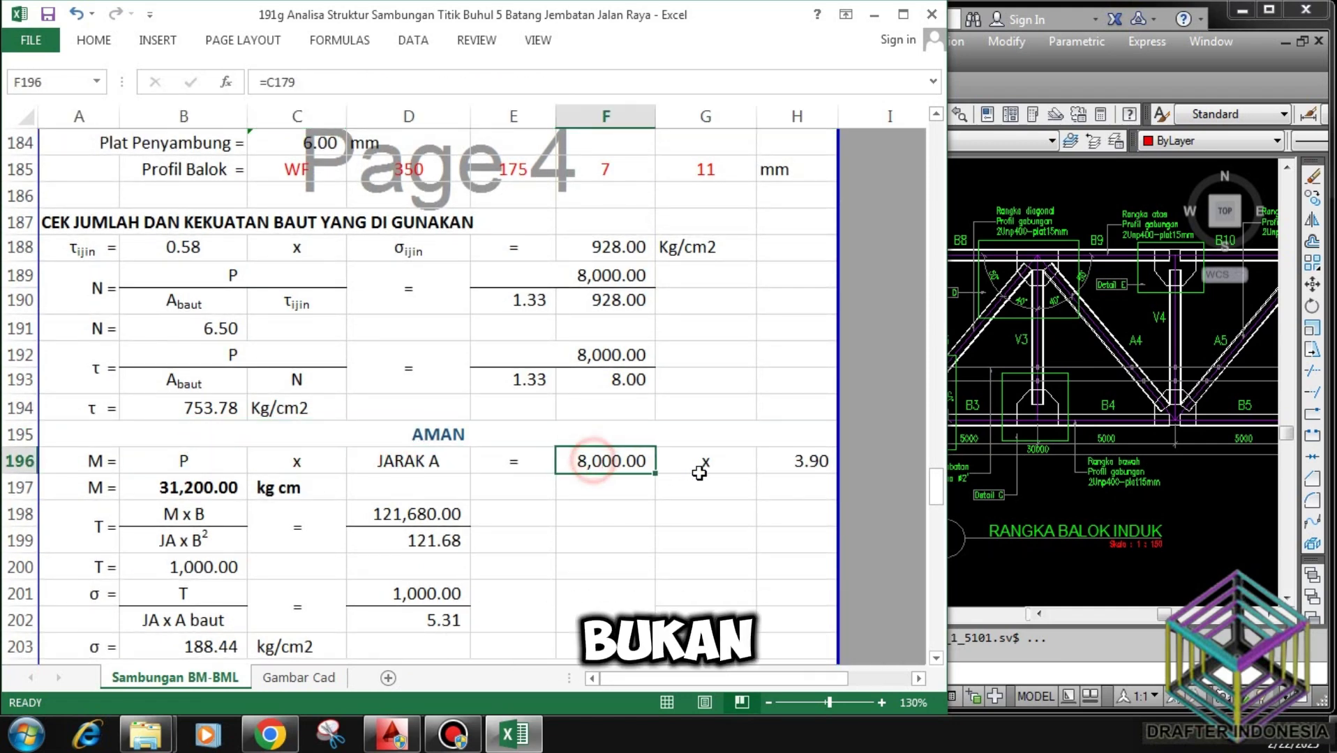
left_click(697, 465)
left_click(814, 462)
left_click(219, 486)
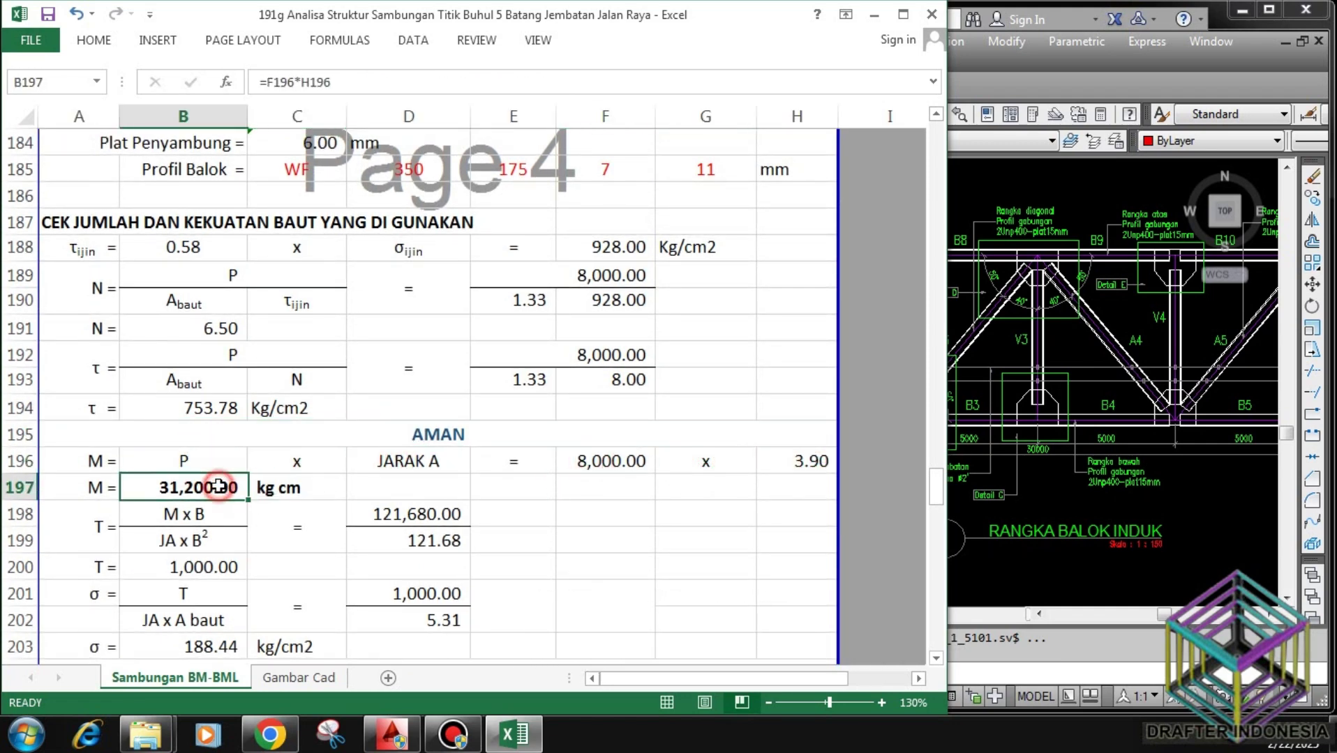
Examine Batang 4's bolt tension force T calculation in rows 198 to 200, from moment, distance B and bolt count.
left_click(230, 517)
left_click(229, 542)
left_click(420, 508)
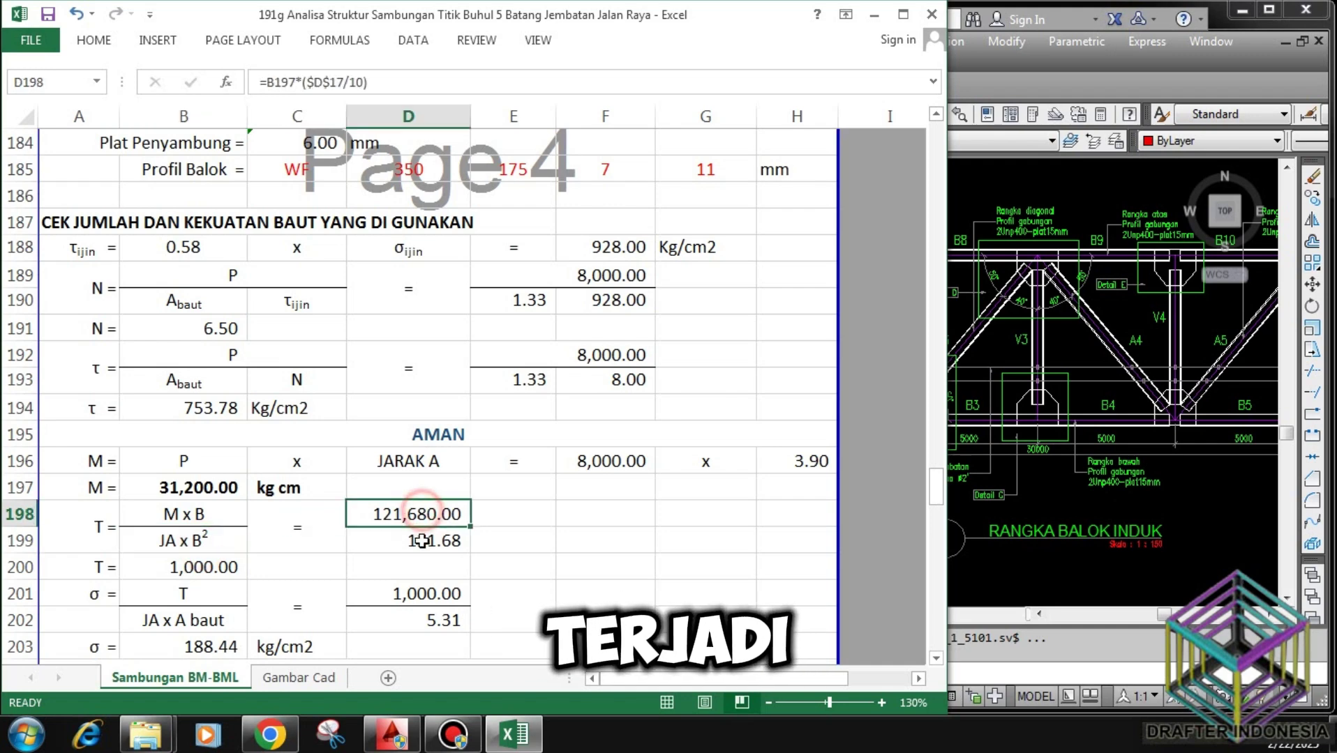
left_click(421, 540)
scroll(405, 488, "down", 2)
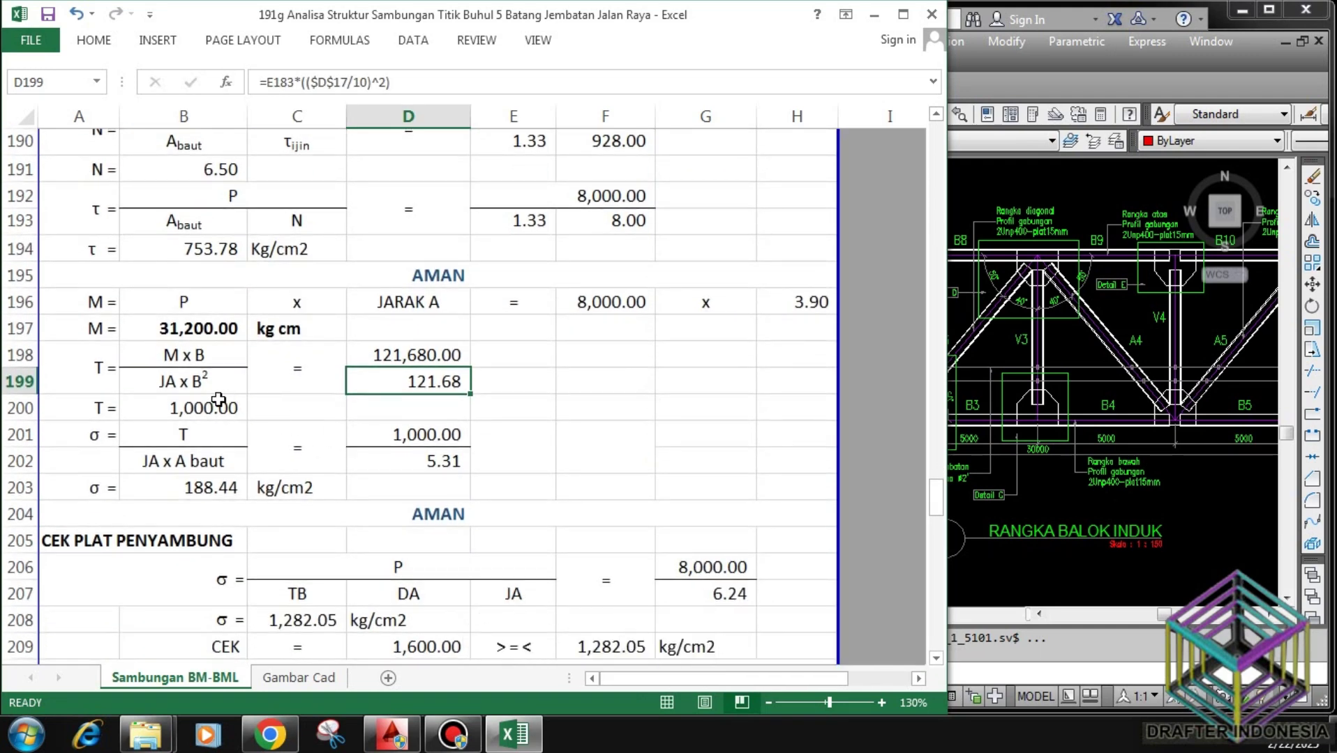
left_click(221, 403)
Examine Batang 4's bolt tensile stress calculation in rows 201 to 203 and check its verdict in row 204.
left_click(204, 441)
left_click(199, 461)
left_click(426, 432)
left_click(438, 461)
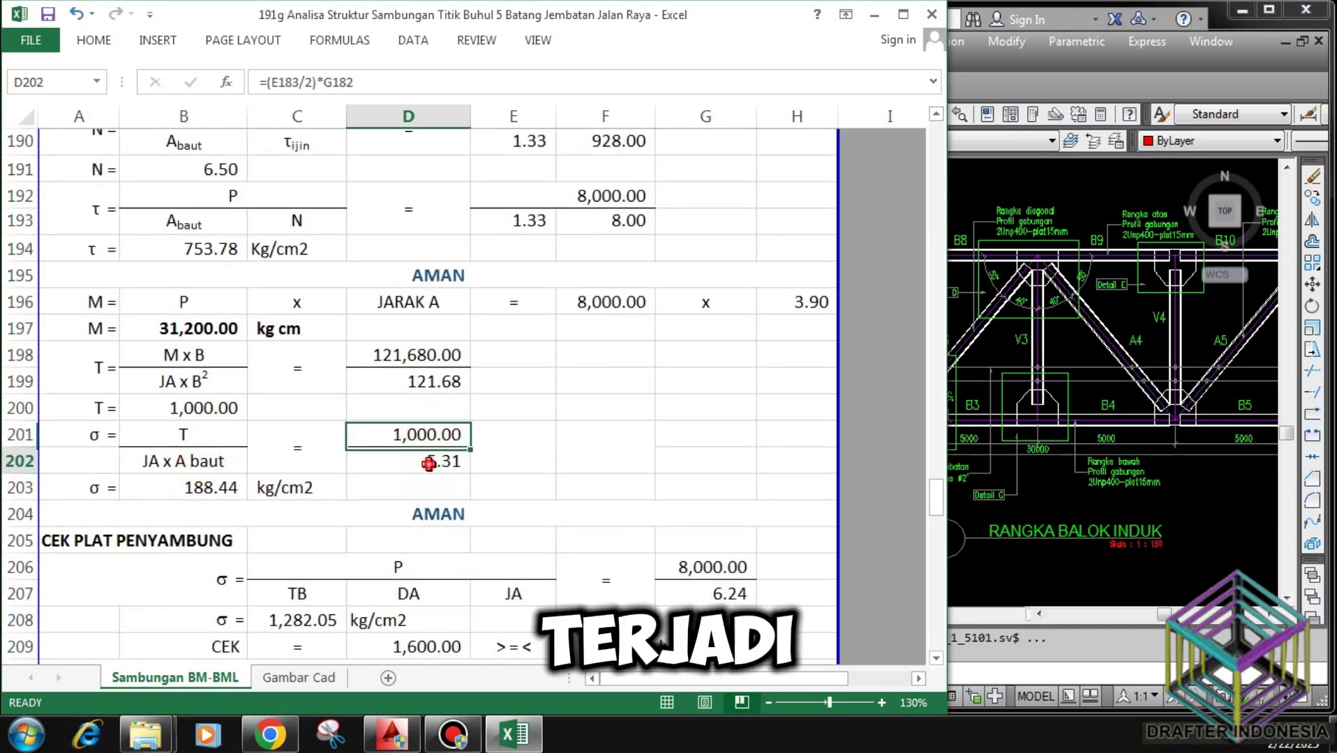
left_click(220, 489)
left_click(399, 510)
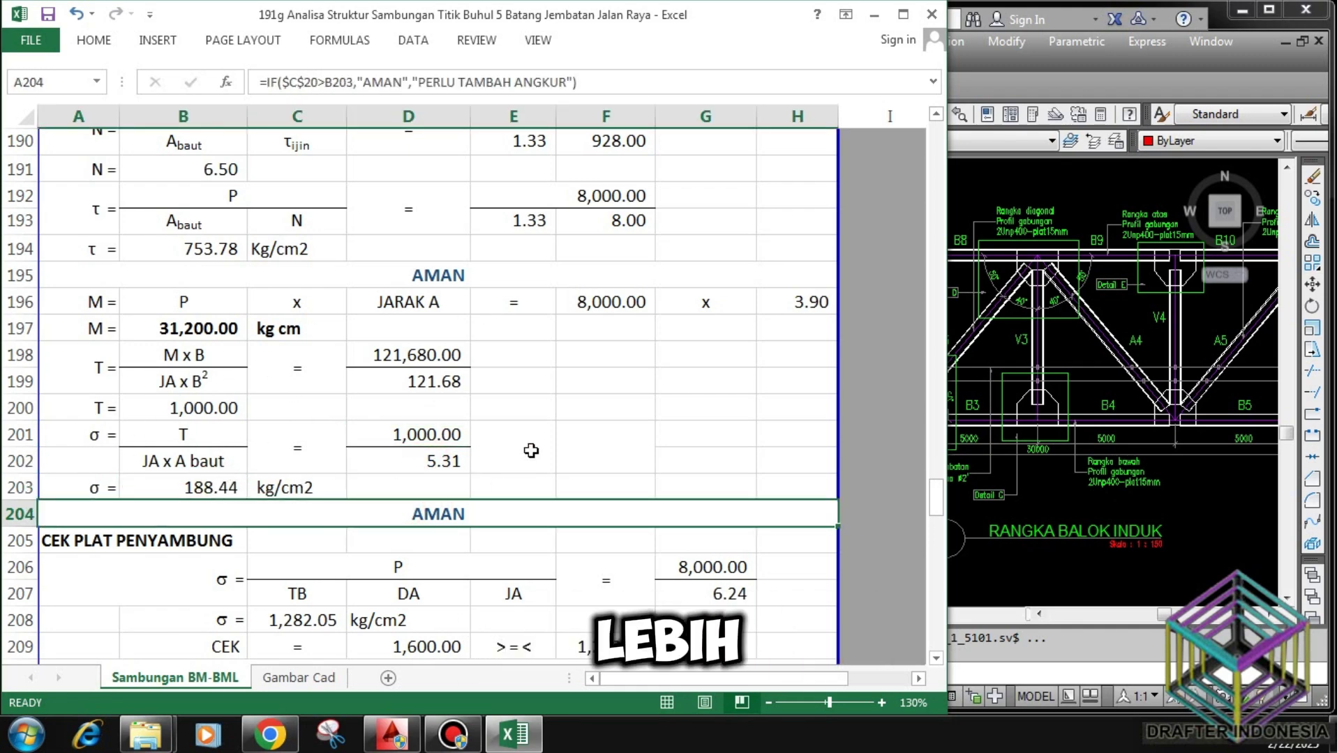
Examine Batang 4's connecting plate stress calculation in rows 205 to 208, from P, TB, DA and JA.
scroll(577, 421, "down", 2)
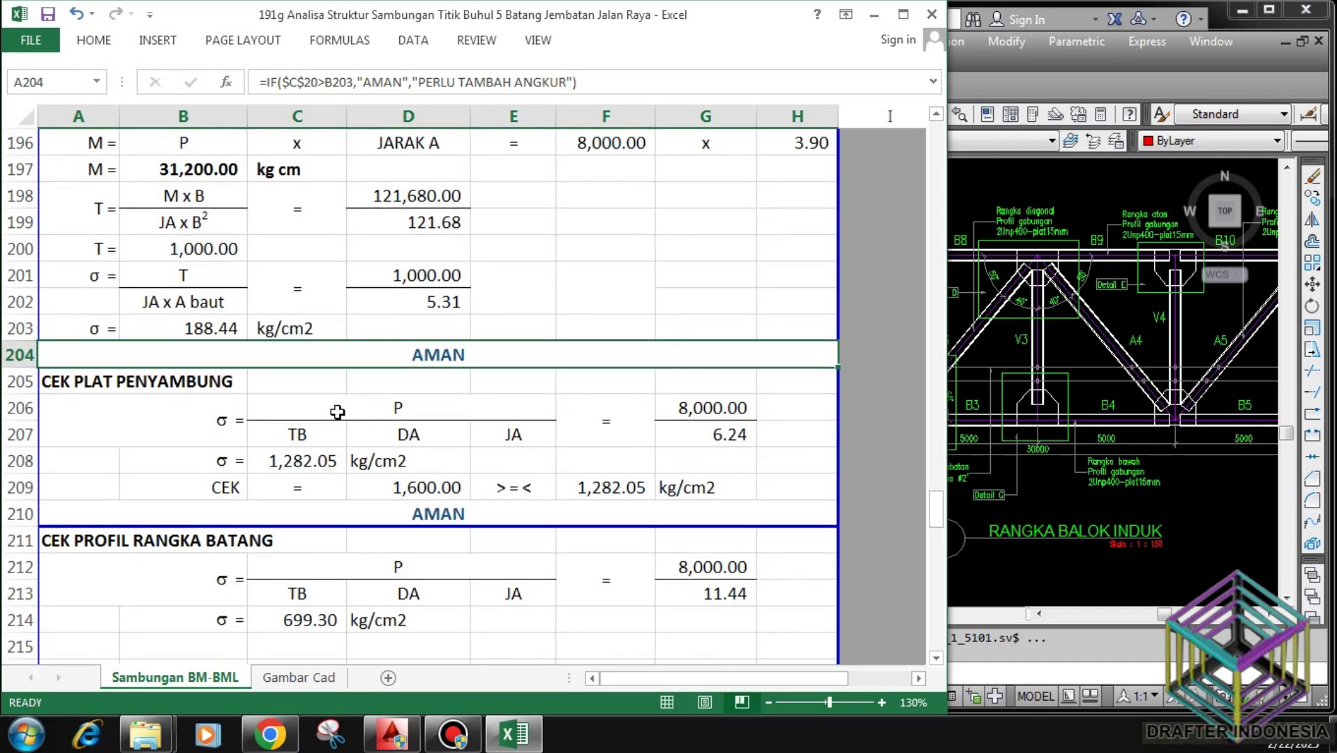
left_click(106, 382)
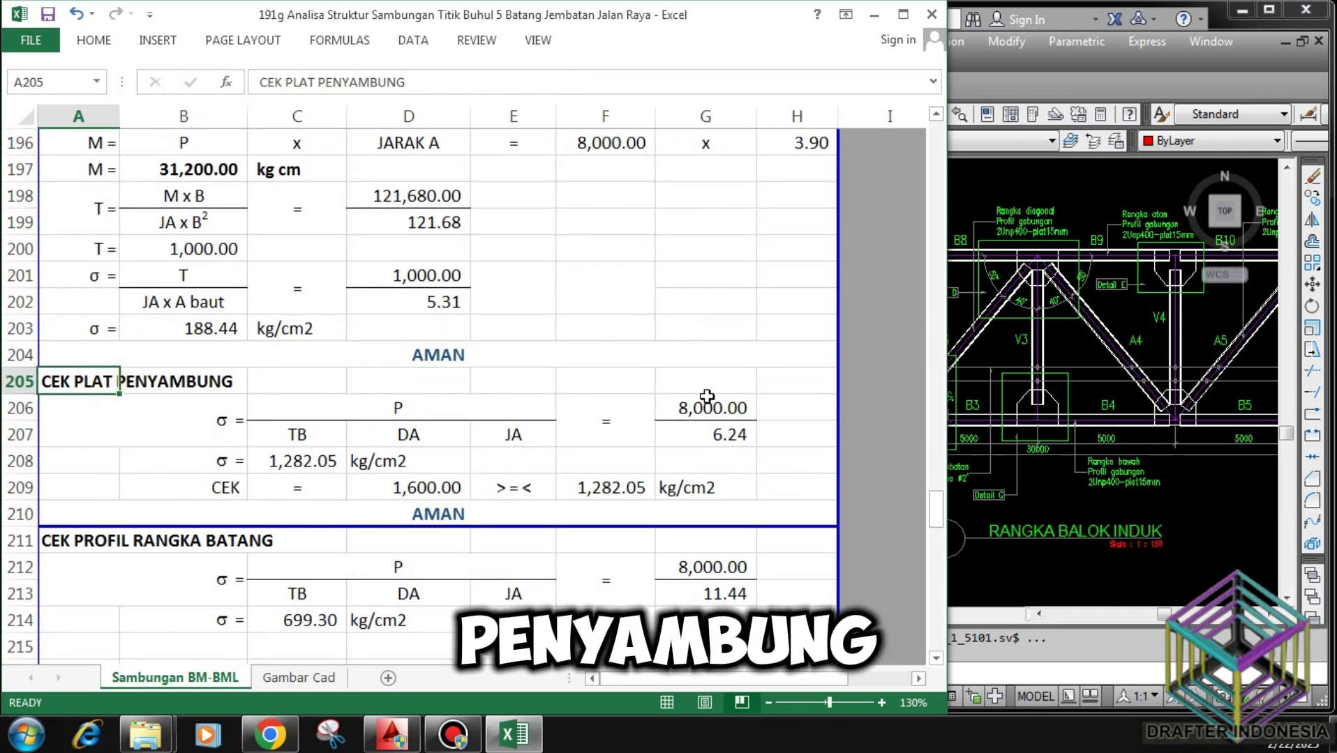
left_click(219, 420)
left_click(417, 404)
left_click(298, 434)
left_click(382, 436)
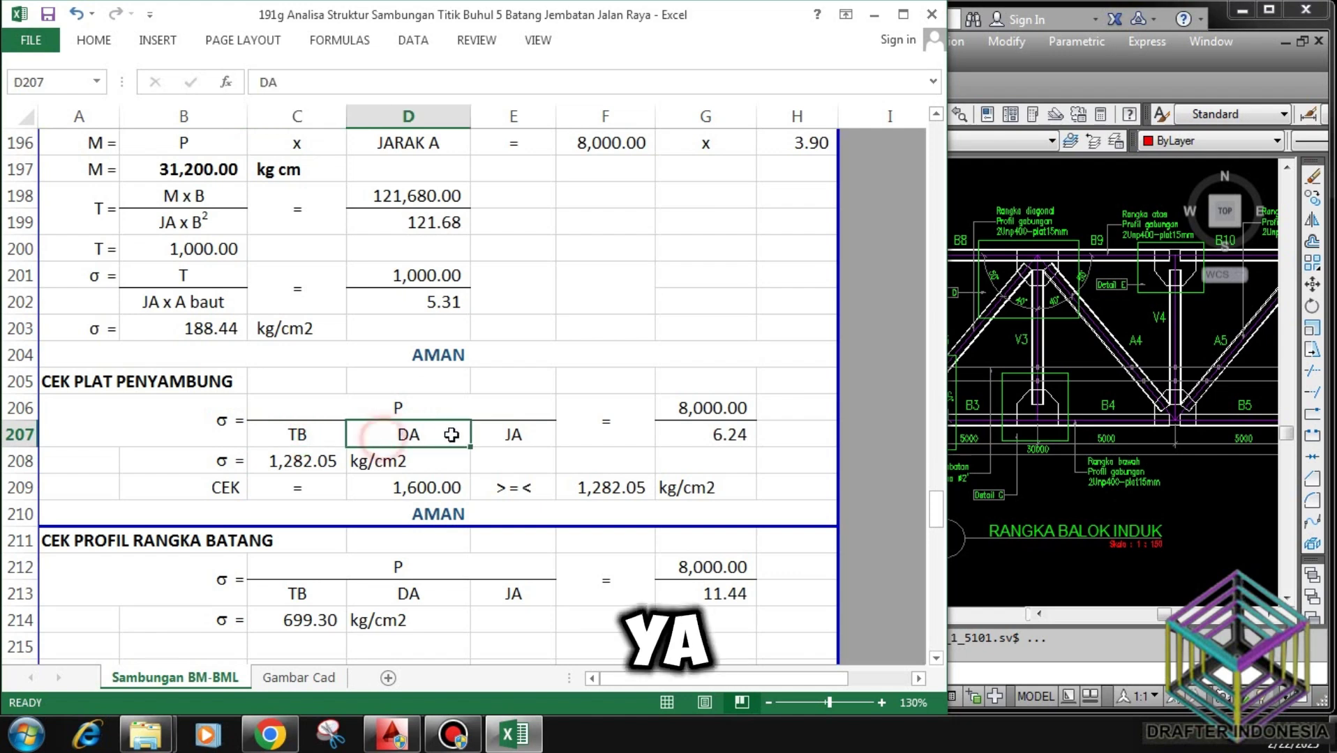
left_click(480, 435)
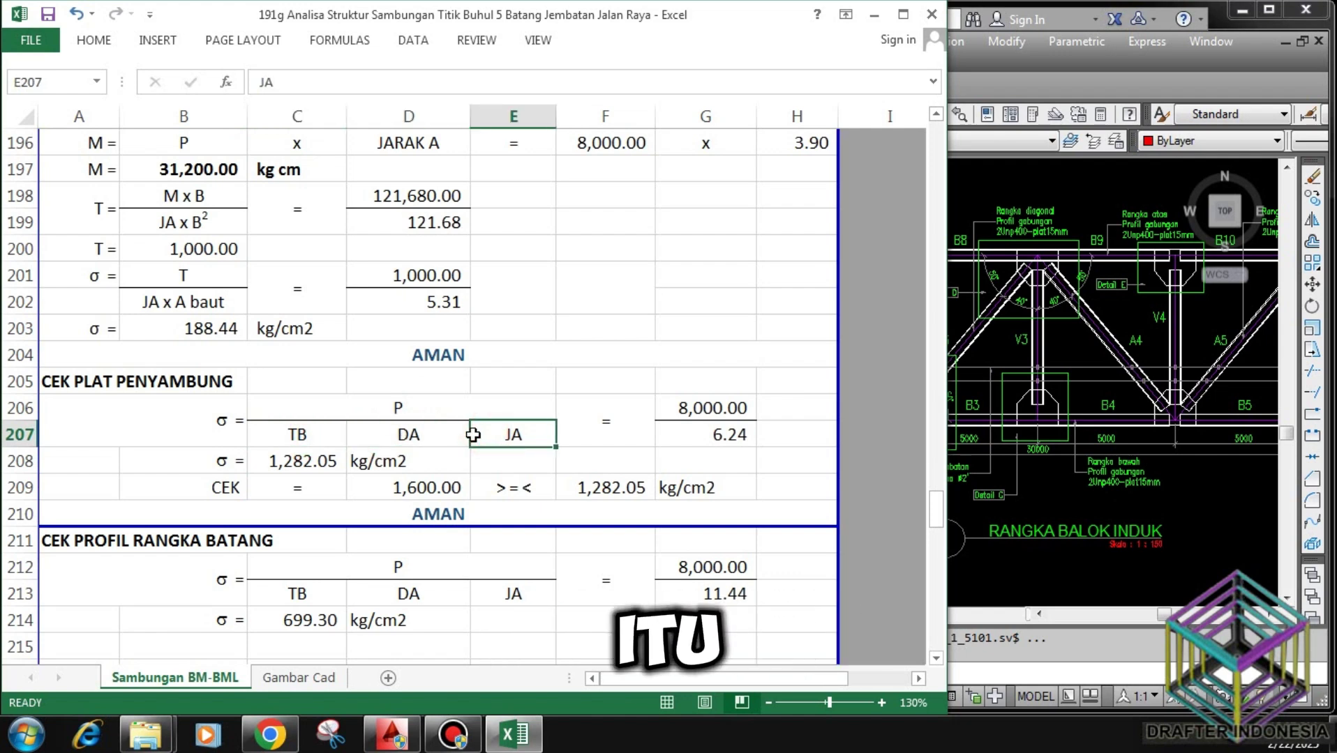
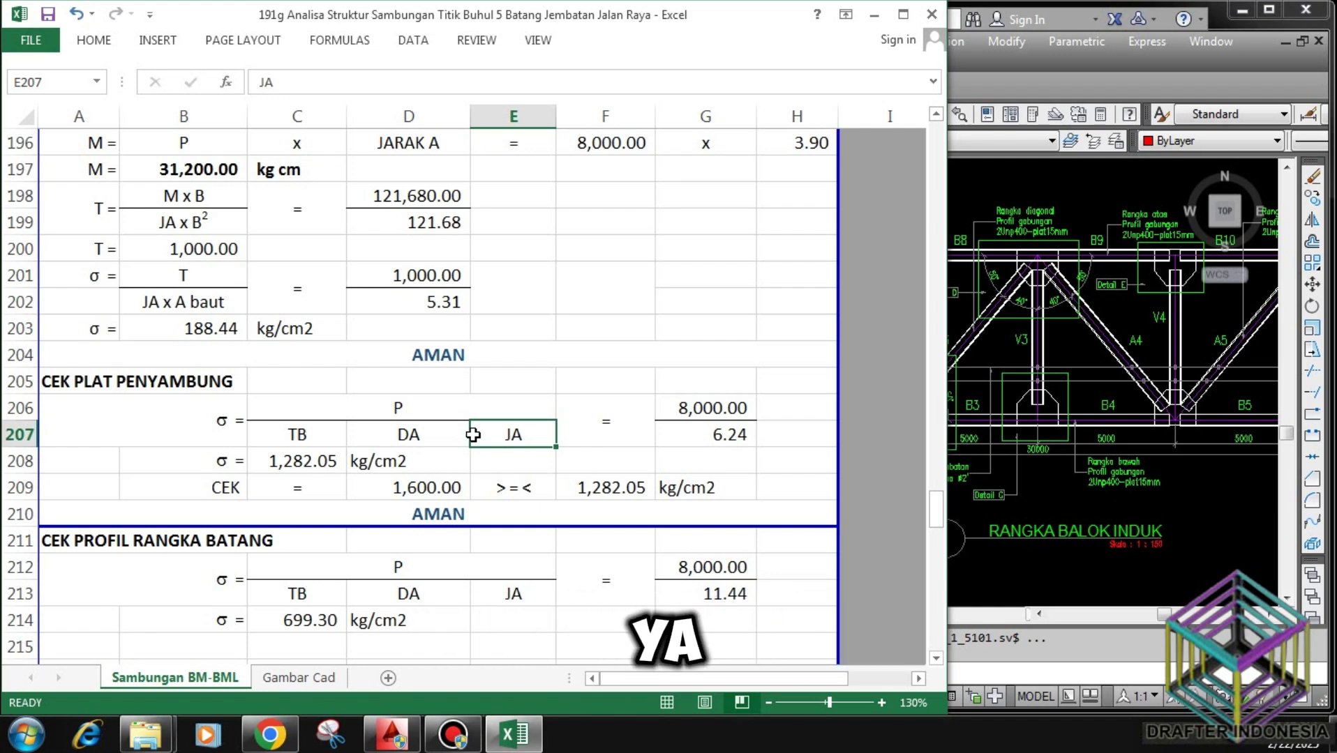
left_click(681, 406)
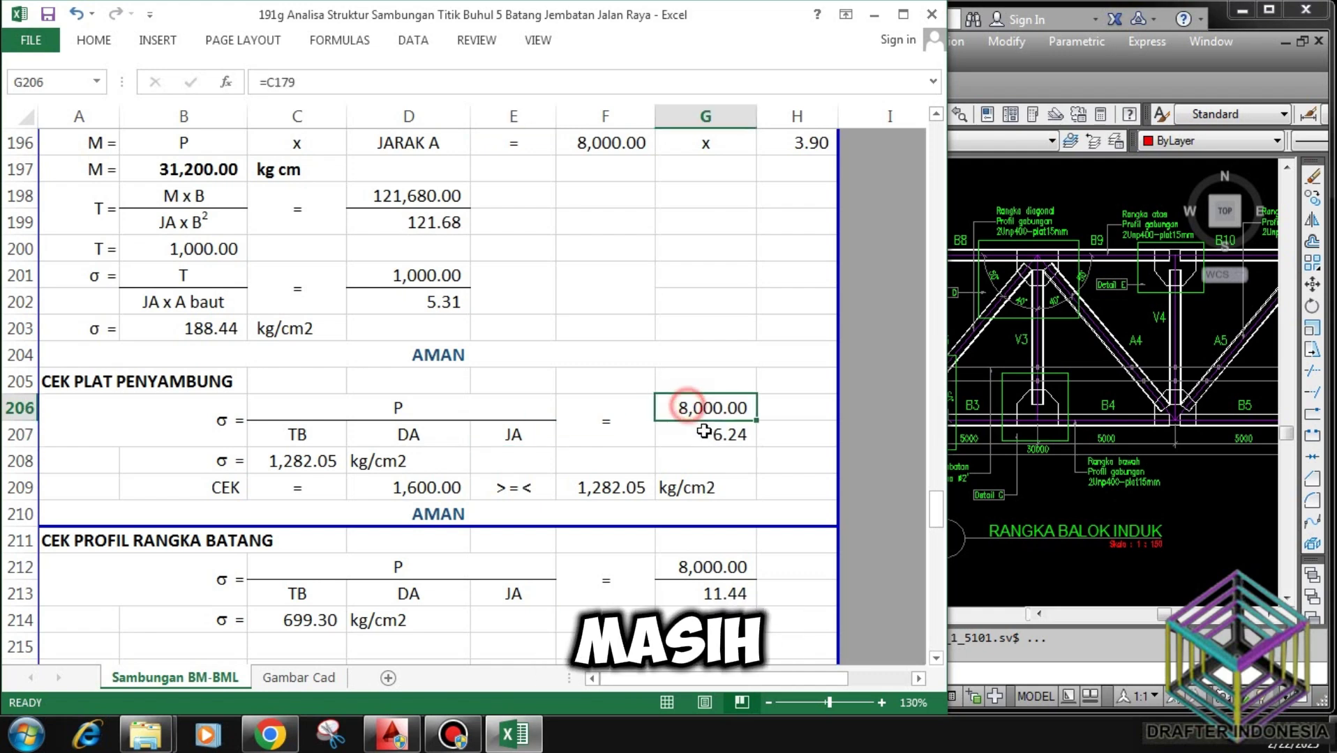
left_click(704, 433)
left_click(305, 462)
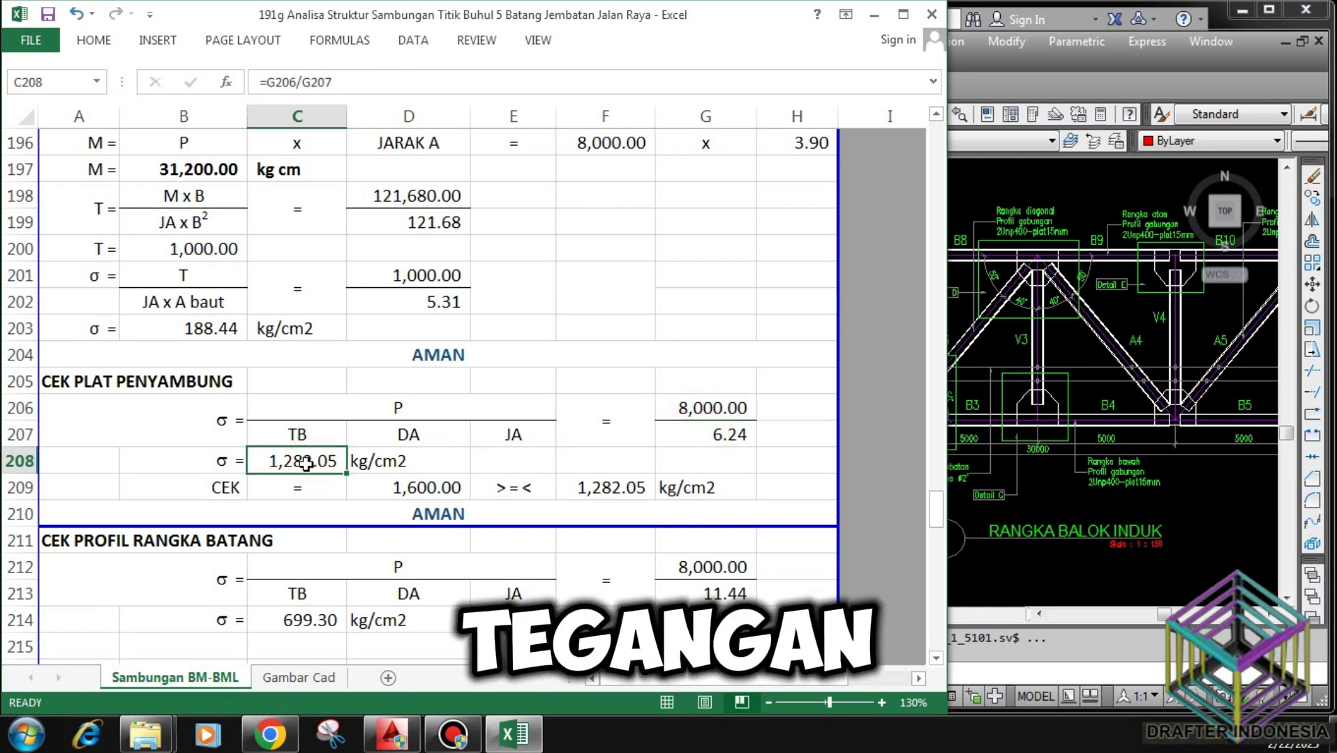
Compare Batang 4's connecting plate stress with the allowable stress in row 209 and check its verdict in row 210.
left_click(604, 481)
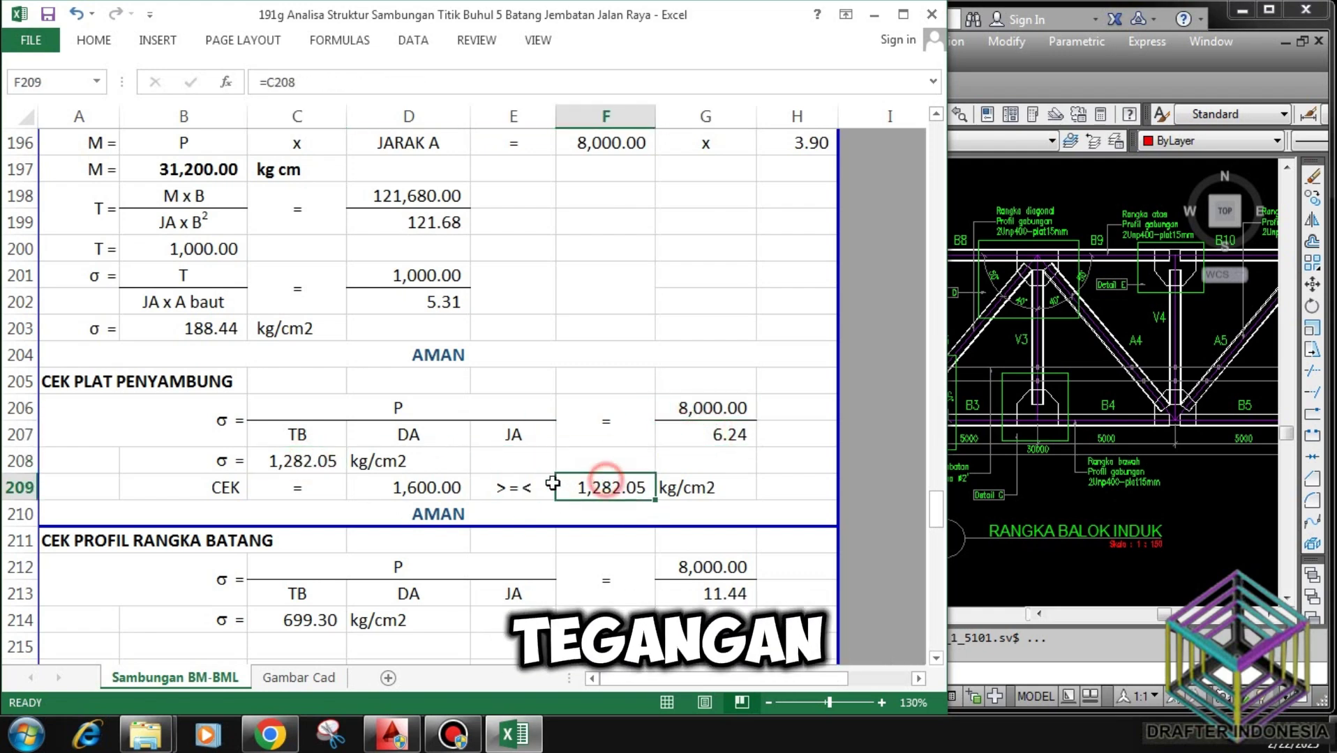
left_click(441, 488)
left_click(604, 483)
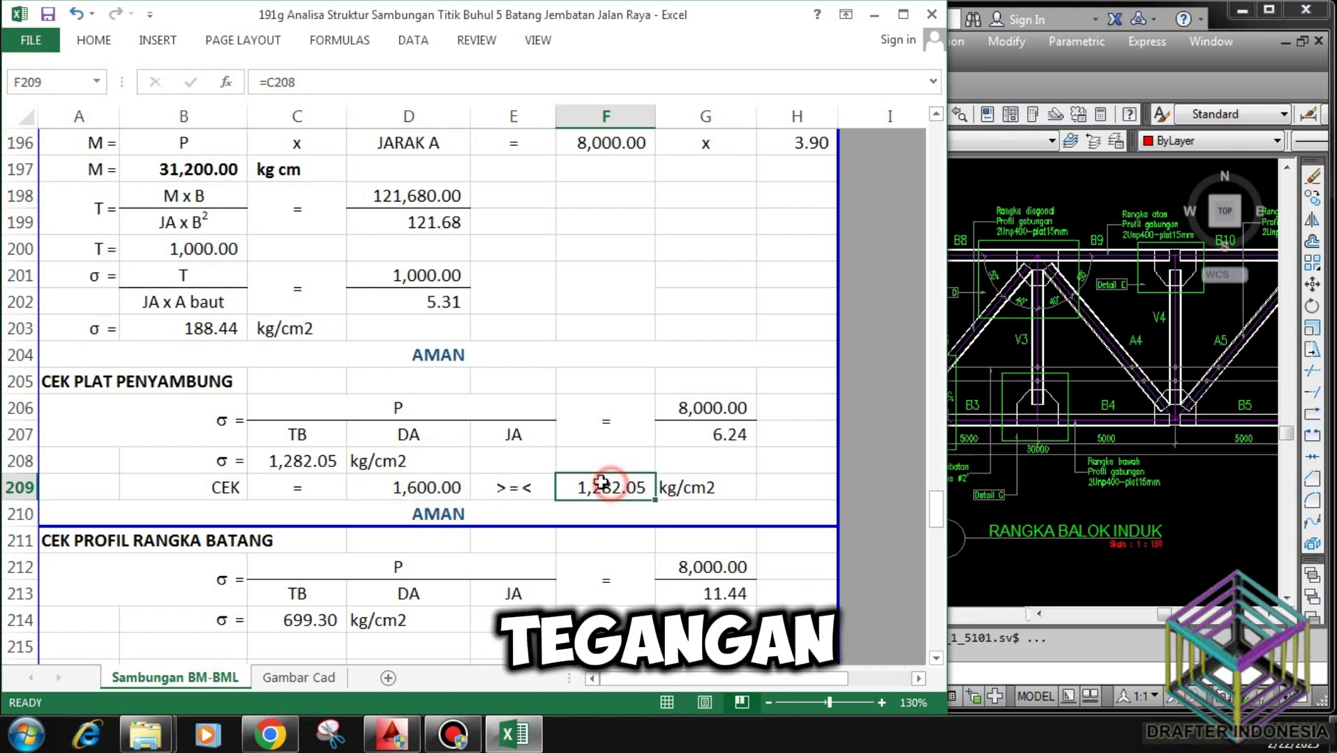
left_click(546, 513)
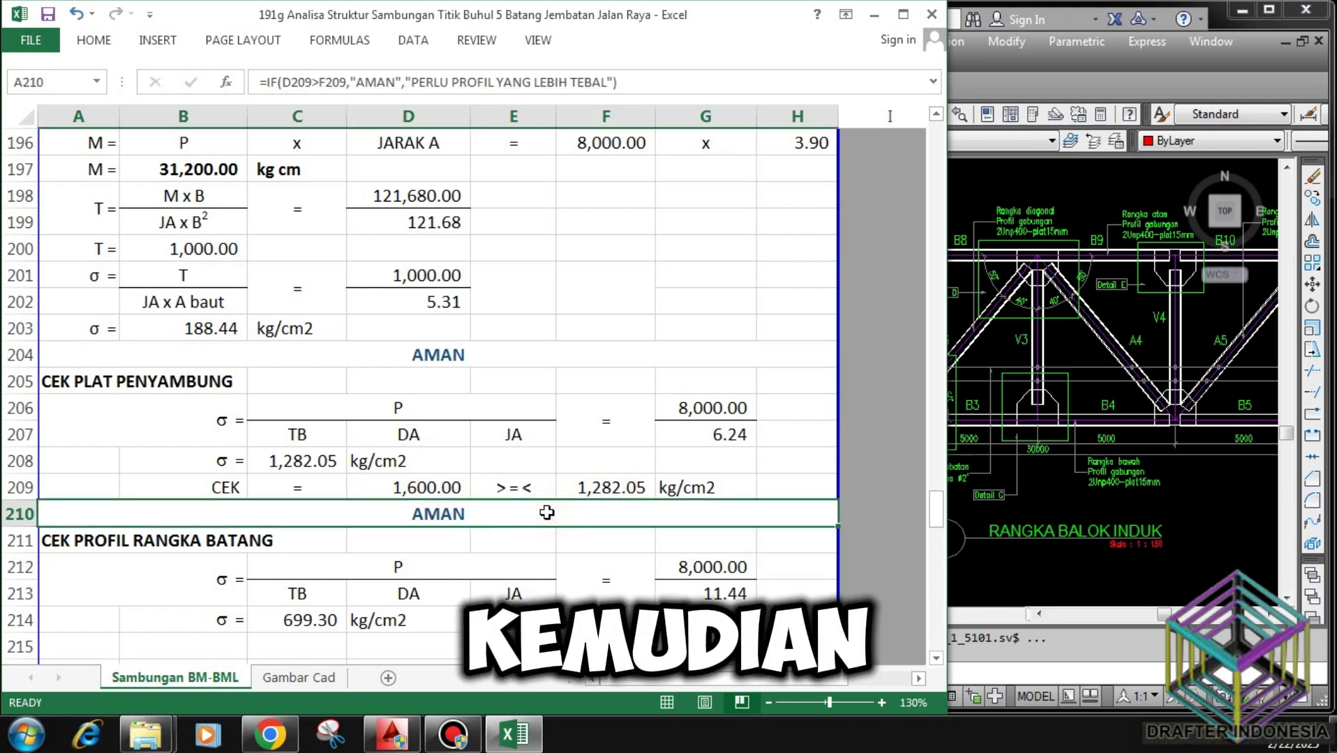
Examine Batang 4's truss profile stress calculation in rows 211 to 214, from P, TB, DA and JA.
scroll(375, 471, "down", 2)
left_click(113, 387)
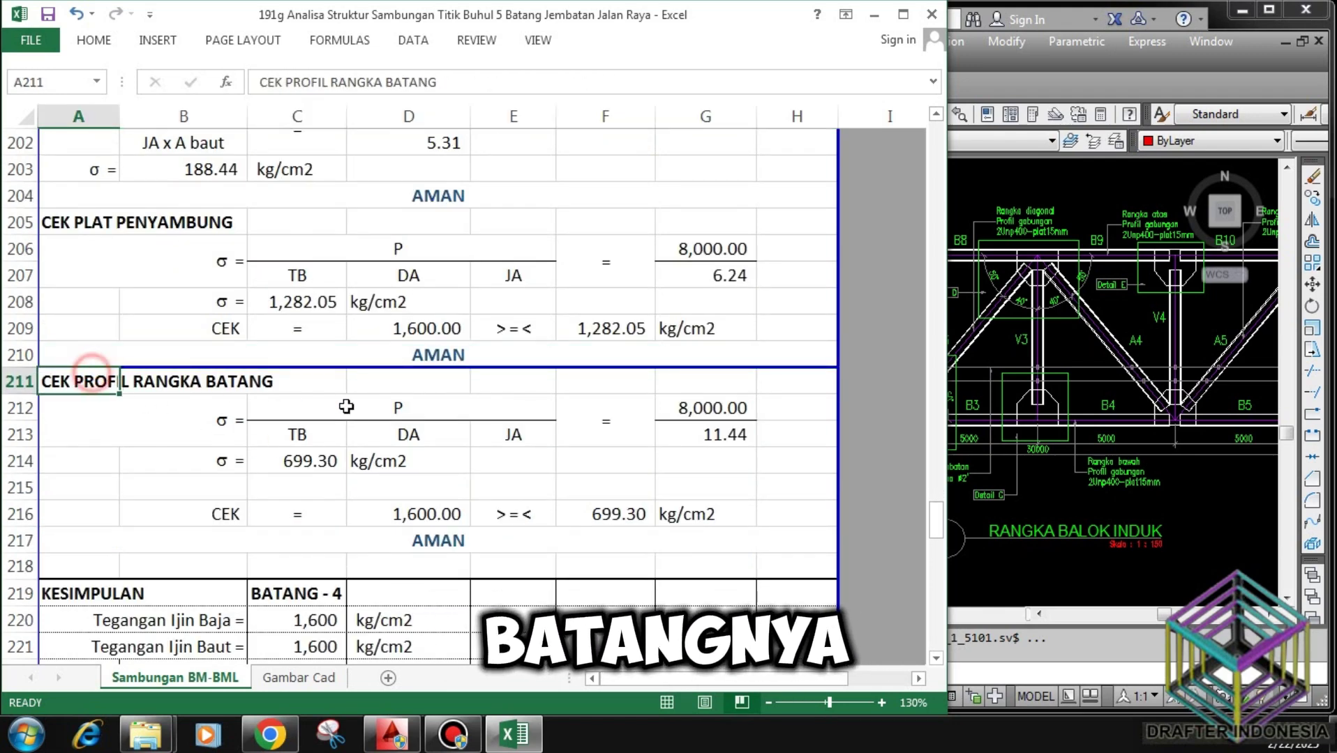
left_click(358, 403)
left_click(298, 433)
left_click(399, 434)
left_click(512, 434)
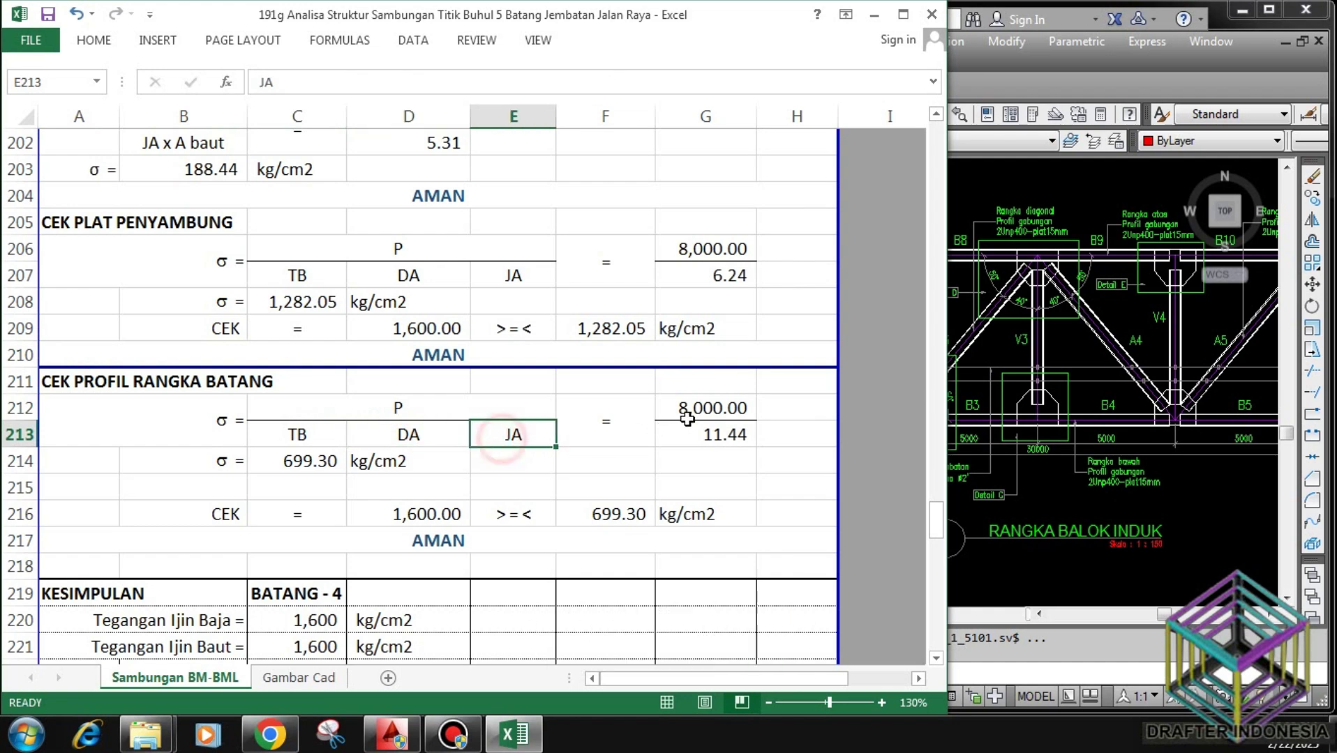
left_click(705, 411)
left_click(704, 435)
left_click(313, 462)
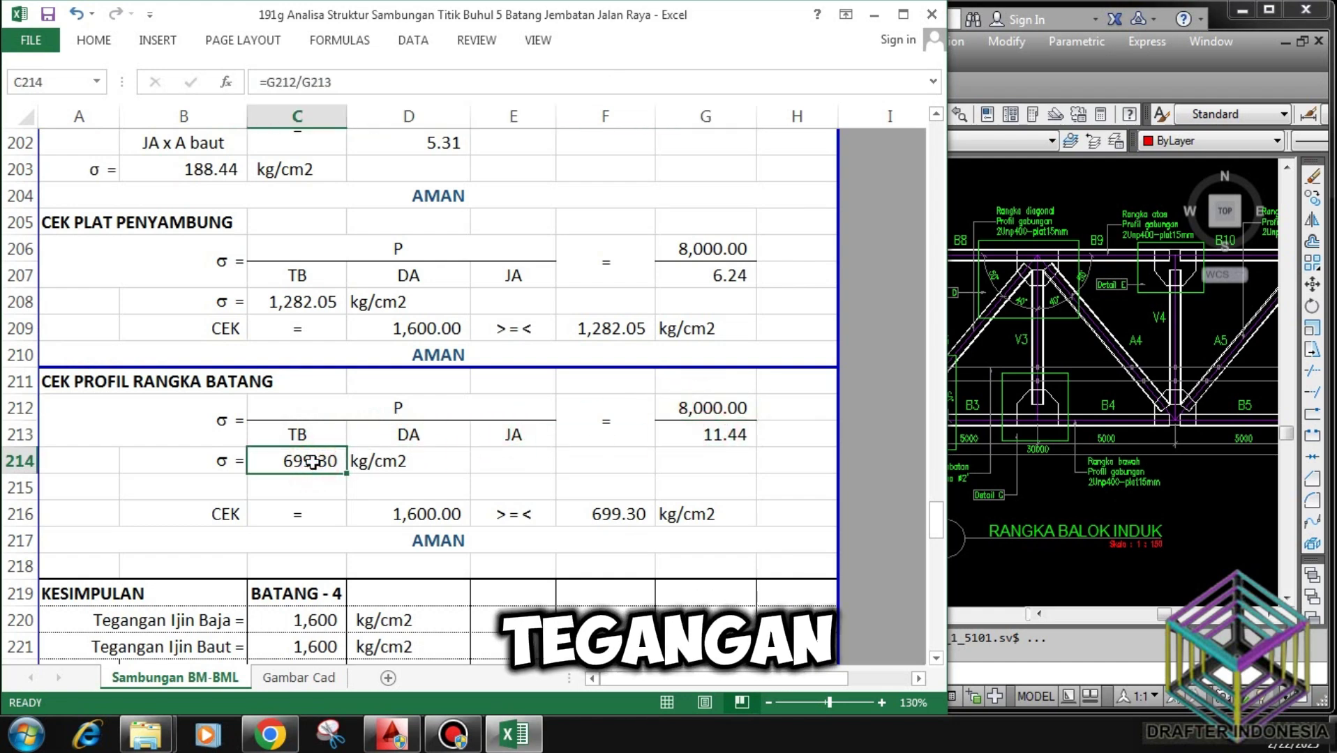
Compare Batang 4's profile stress with the allowable stress in row 216 and check its verdict in row 217.
left_click(620, 514)
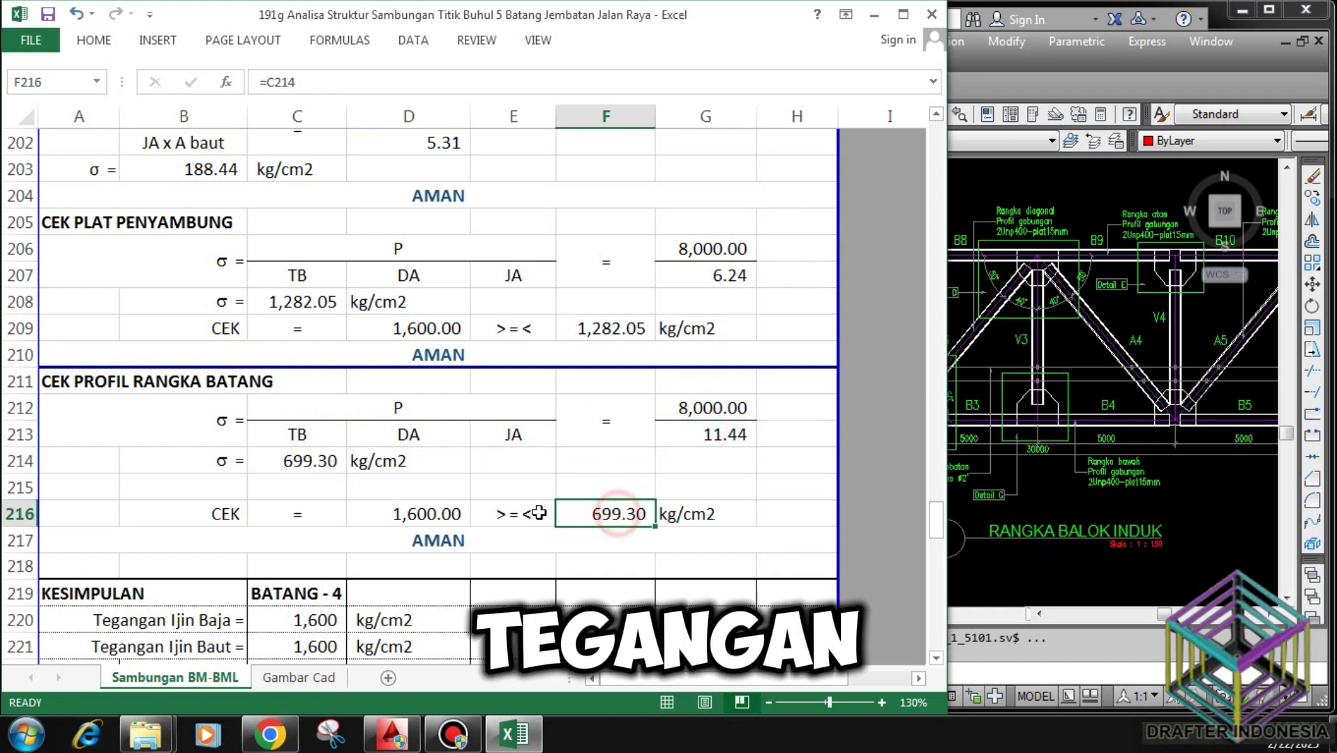
left_click(448, 515)
left_click(457, 543)
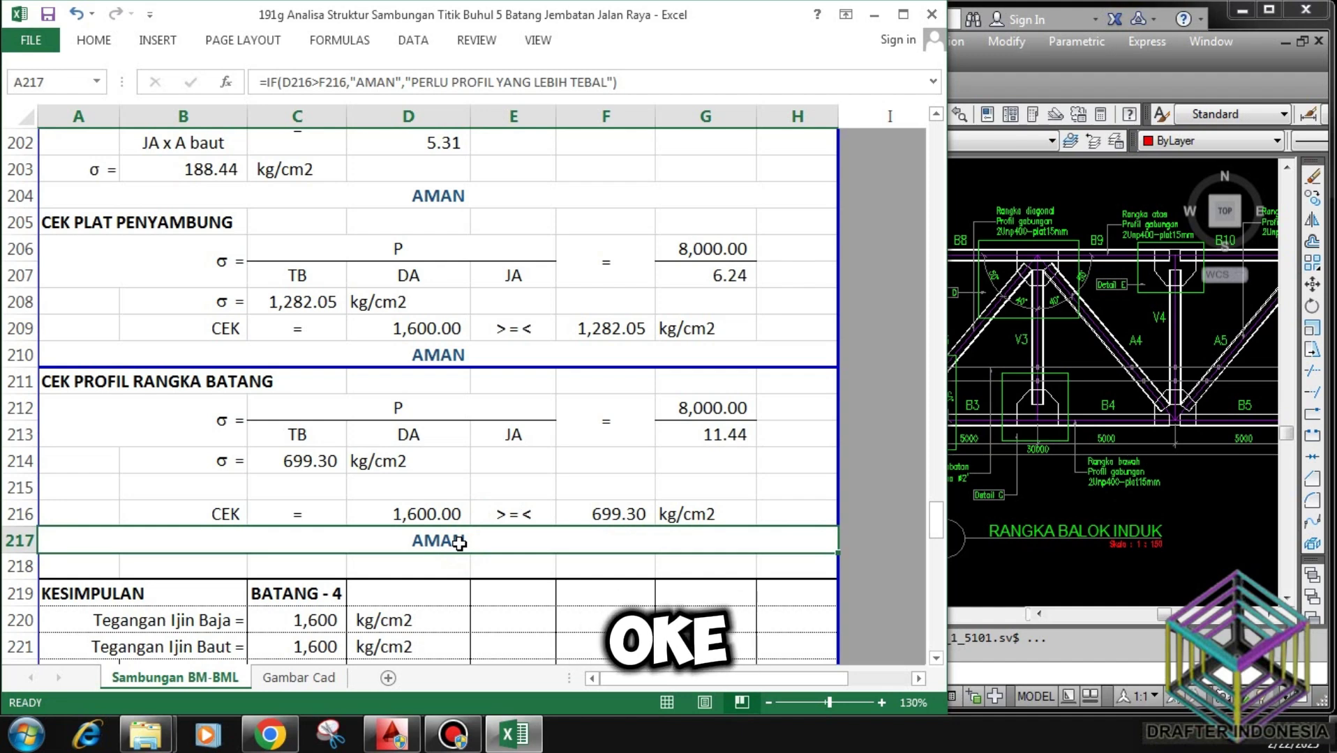
Review Batang 4's allowable stresses, bolt size, bolt count and plate thickness in the KESIMPULAN summary, rows 219 to 224.
scroll(458, 543, "down", 1)
left_click(318, 515)
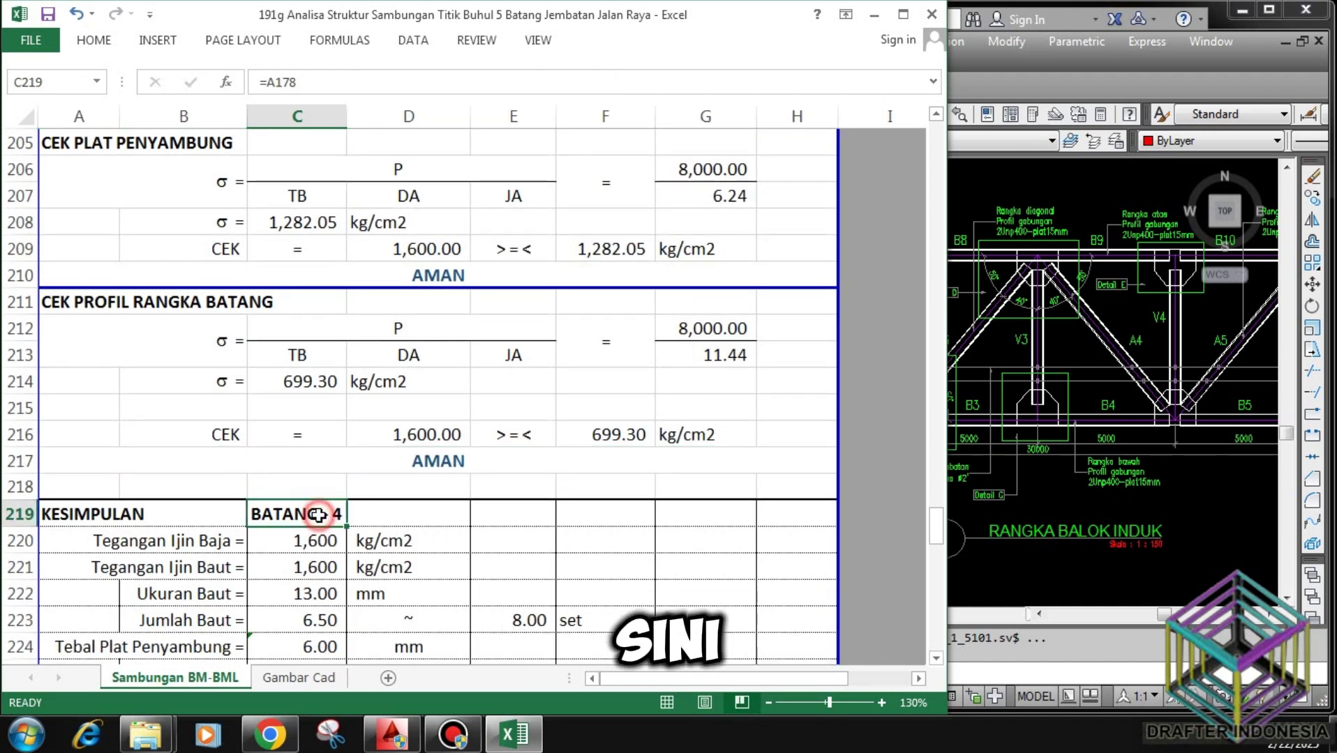
scroll(332, 452, "down", 1)
left_click(326, 467)
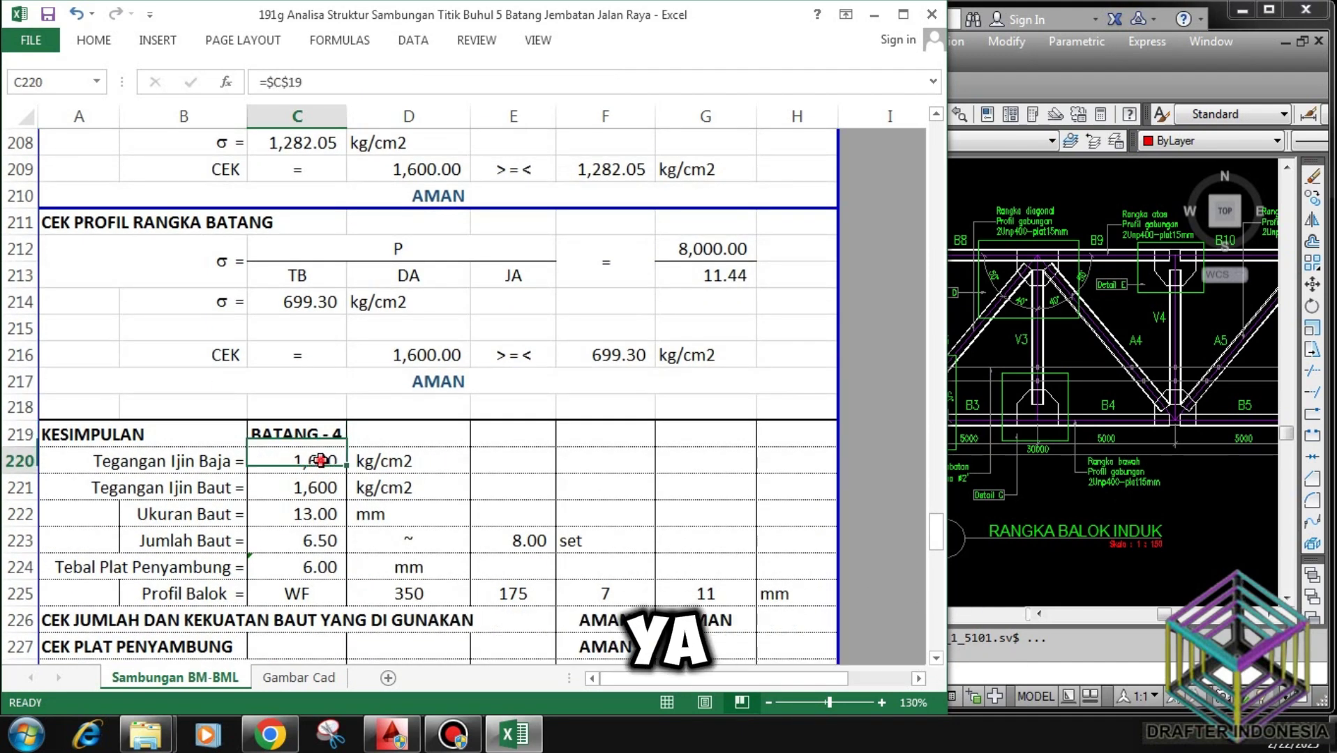
left_click(327, 488)
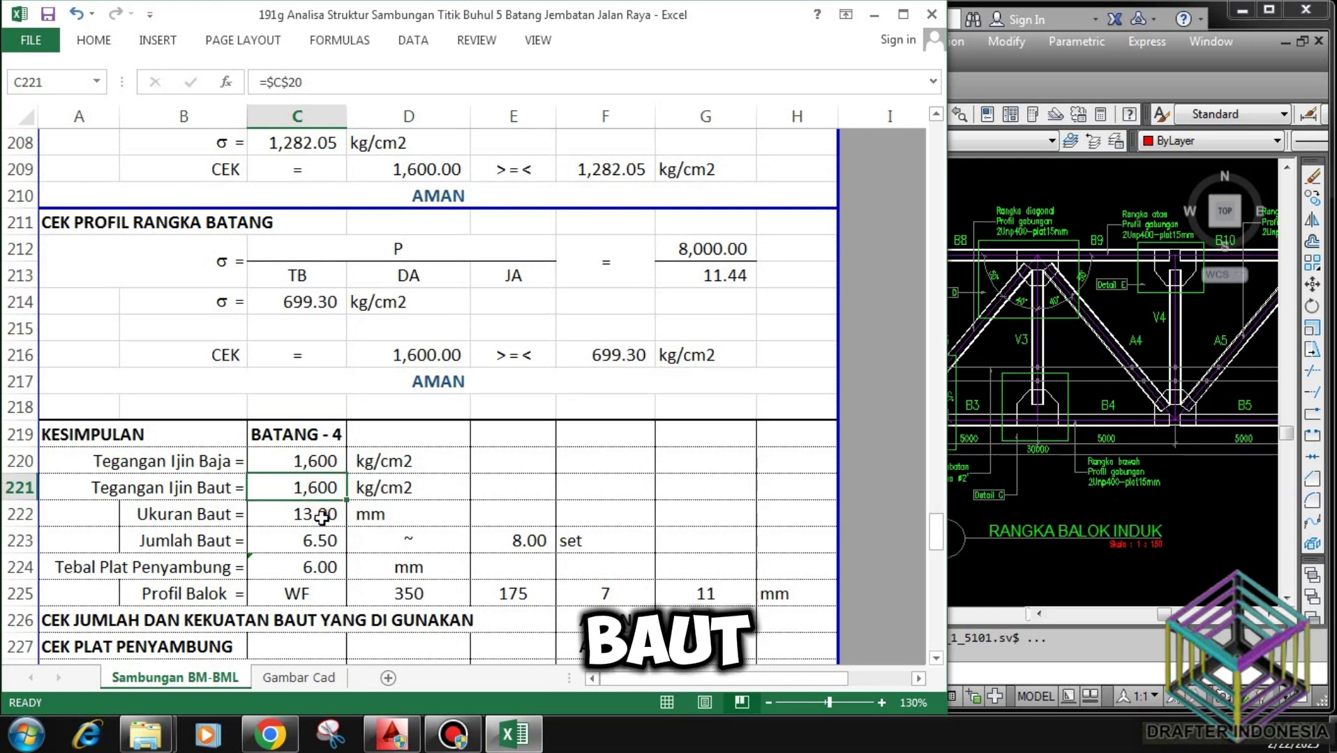
left_click(322, 514)
left_click(324, 541)
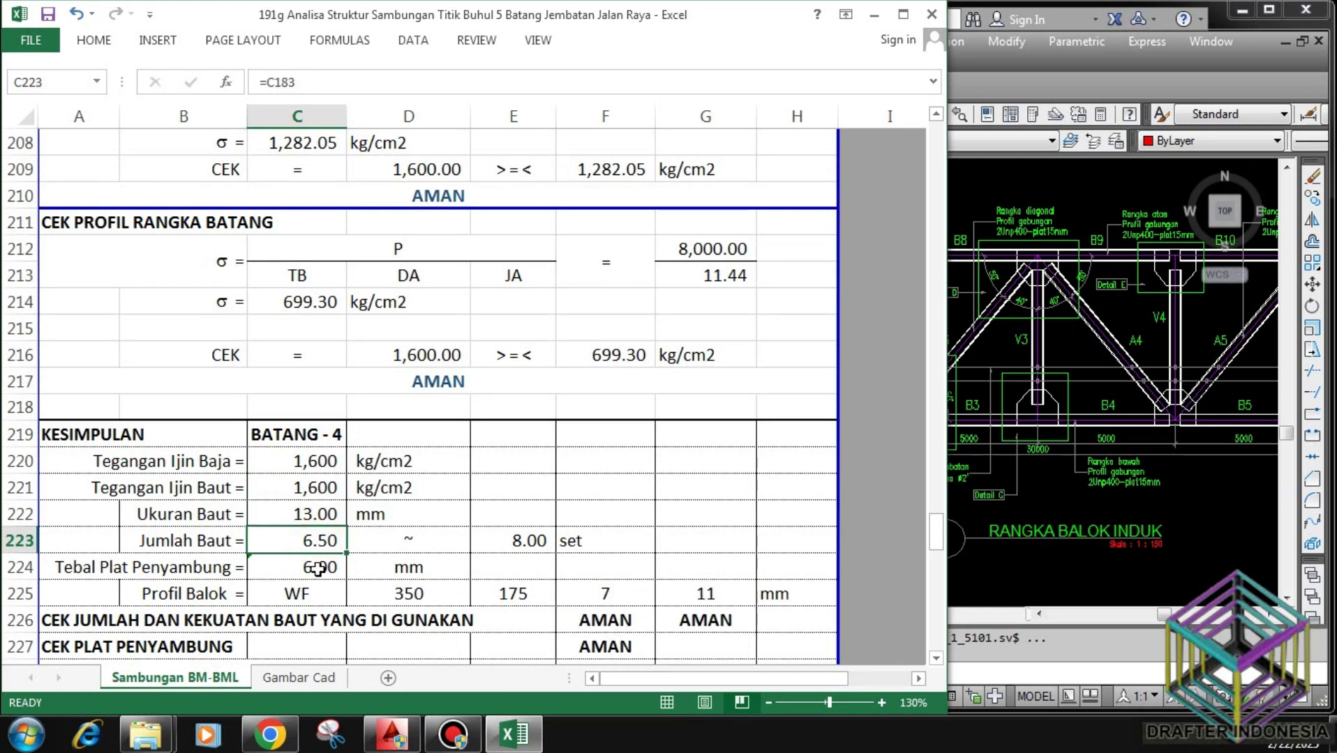
left_click(320, 567)
left_click(524, 541)
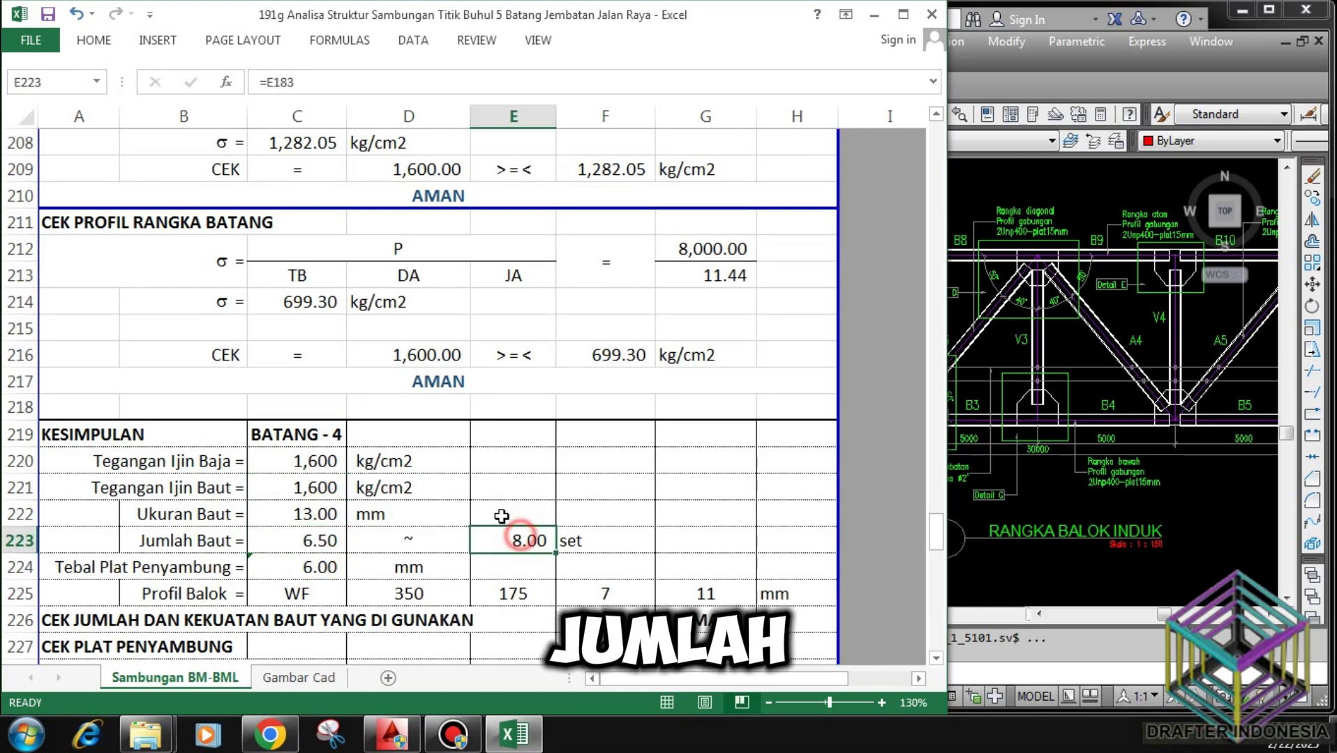
Review the beam profile type and dimensions in row 225 of Batang 4's summary.
scroll(440, 493, "down", 2)
left_click(310, 435)
left_click(403, 434)
left_click(497, 435)
left_click(612, 434)
left_click(694, 434)
left_click(774, 435)
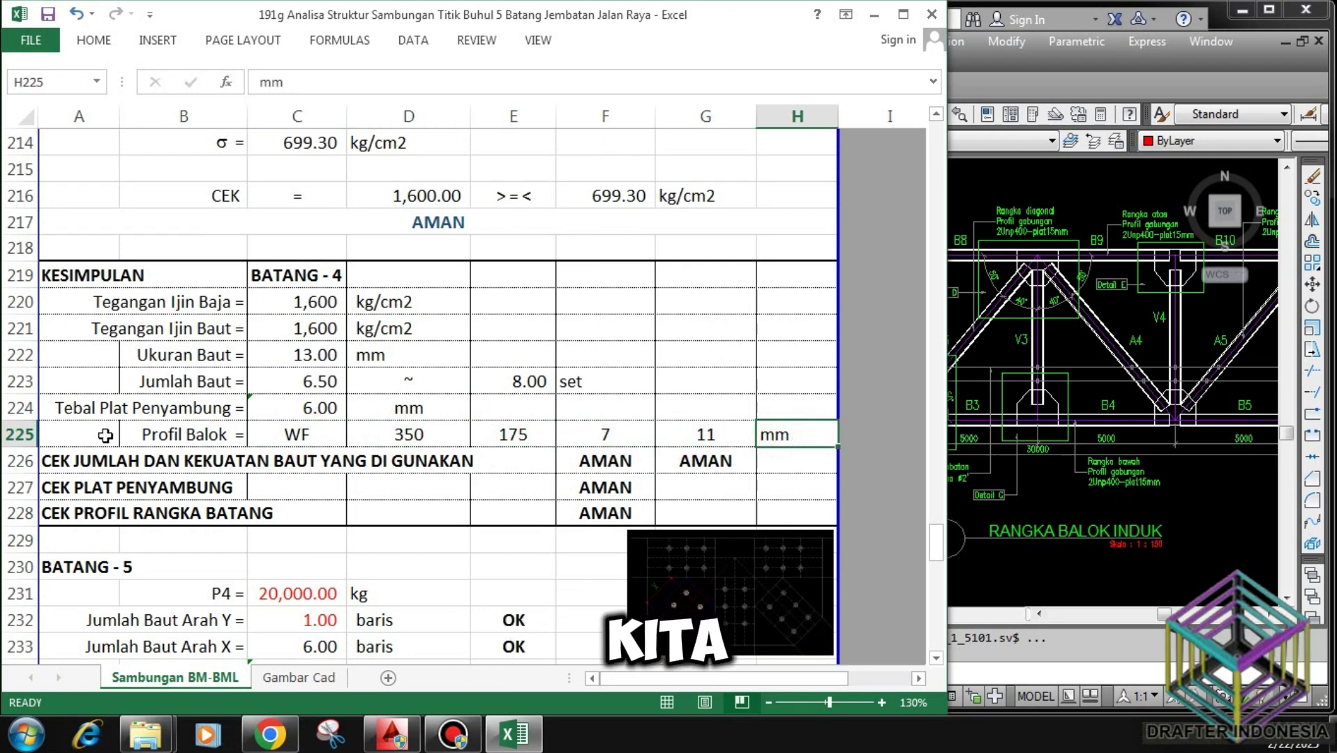
Check Batang 4's summary verdicts for bolts, connecting plate and truss profile in rows 226 to 228.
left_click(55, 460)
left_click(601, 461)
left_click(663, 462)
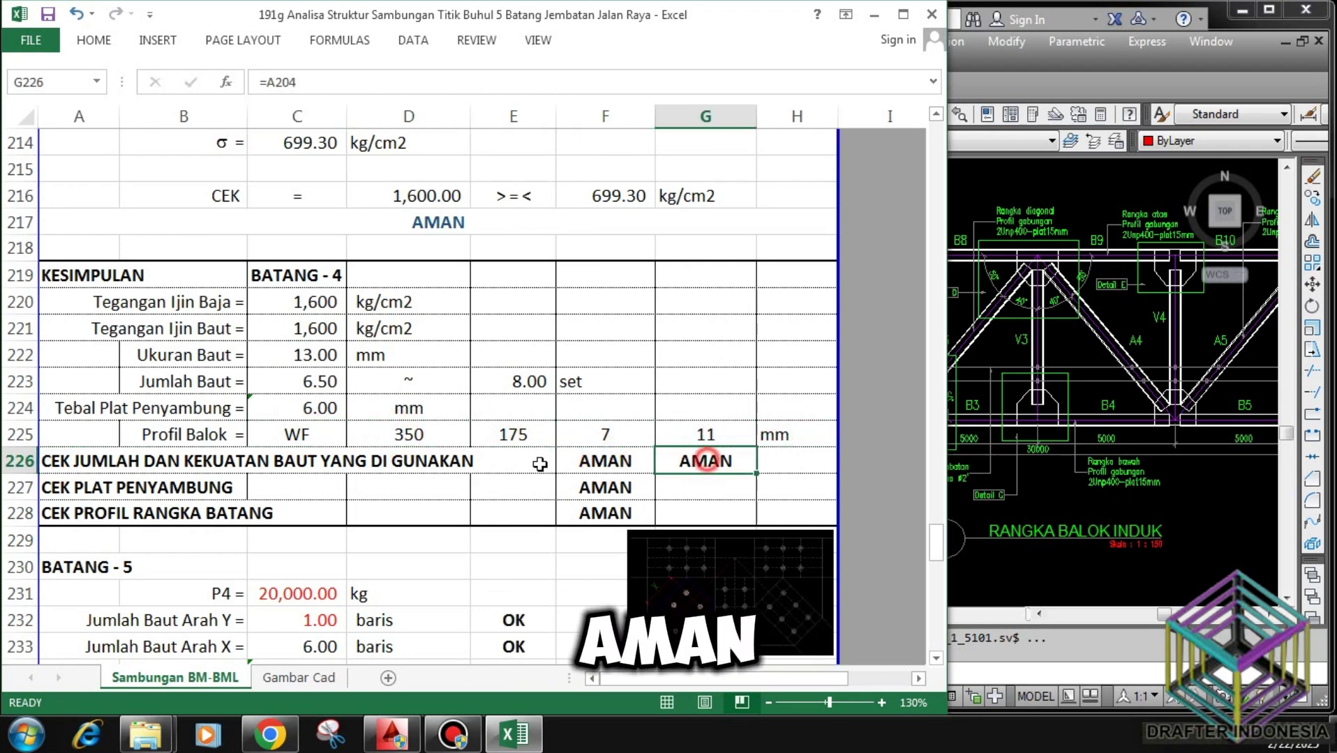
left_click(67, 488)
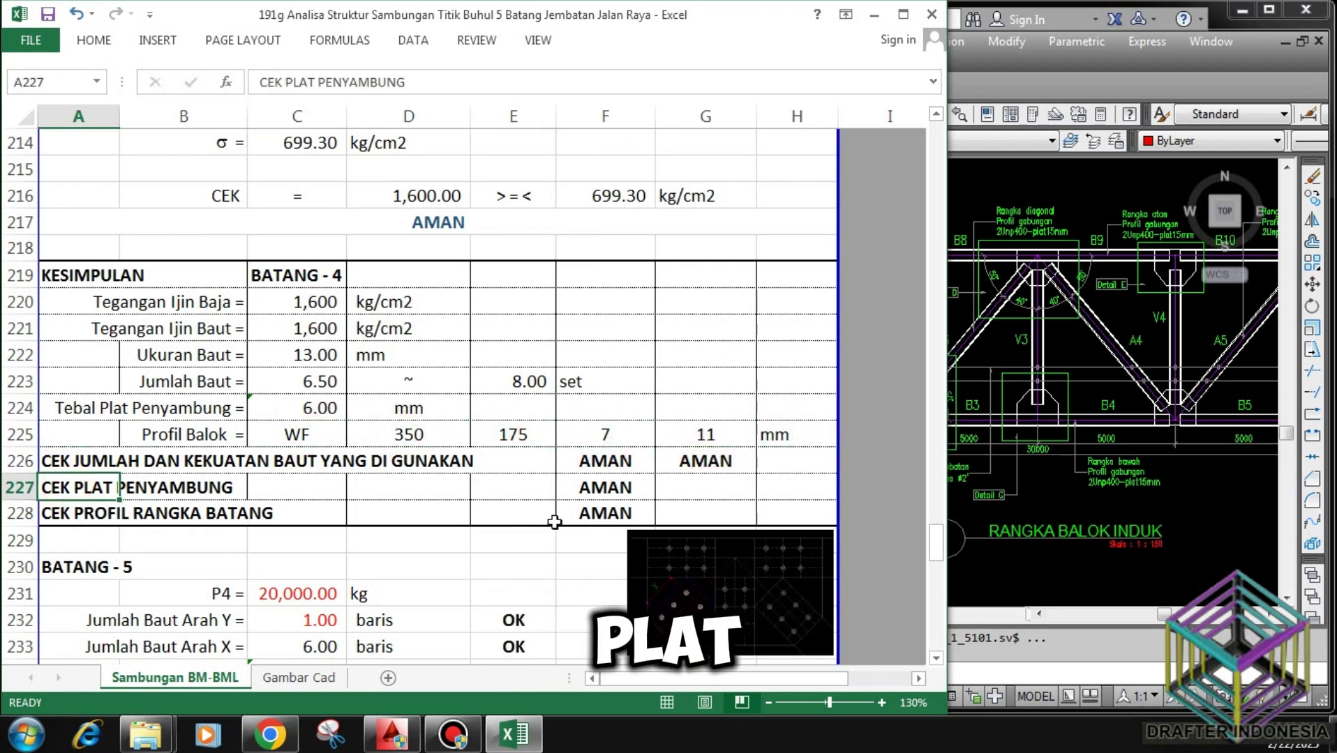
left_click(614, 487)
left_click(57, 530)
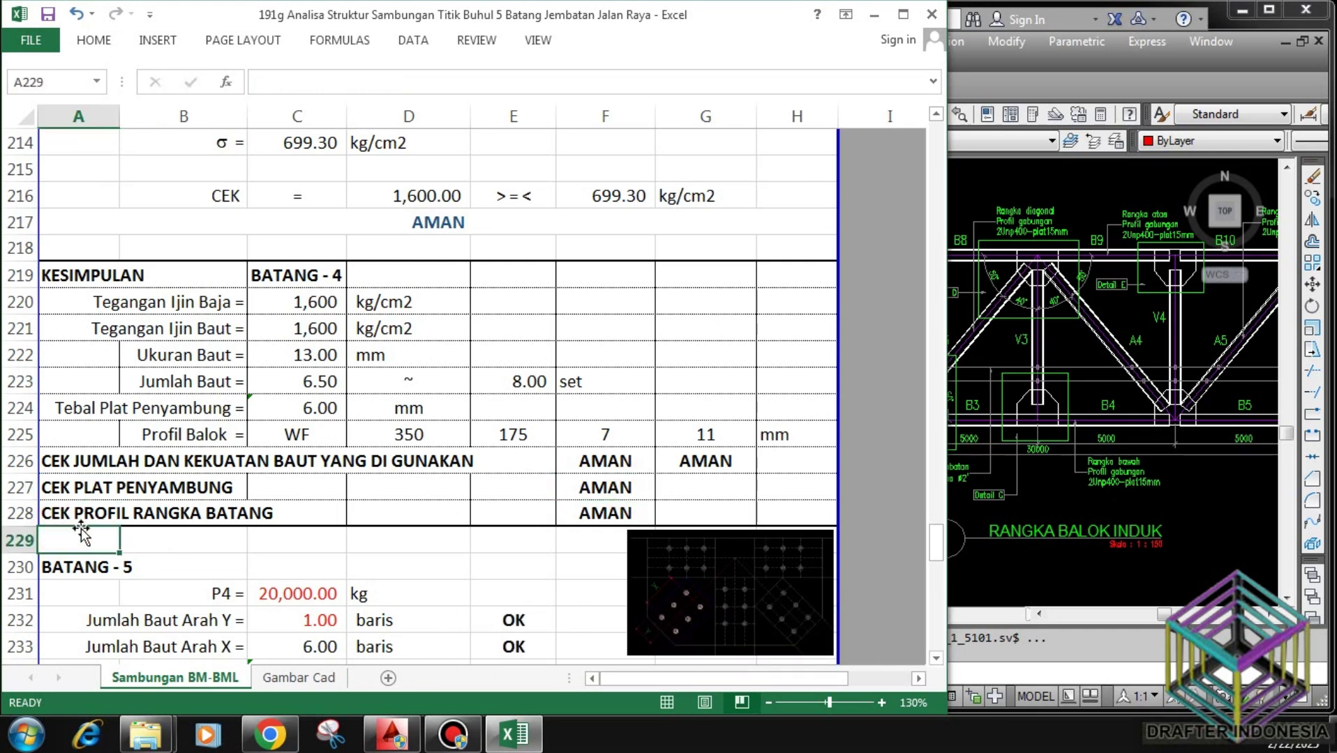
left_click(613, 516)
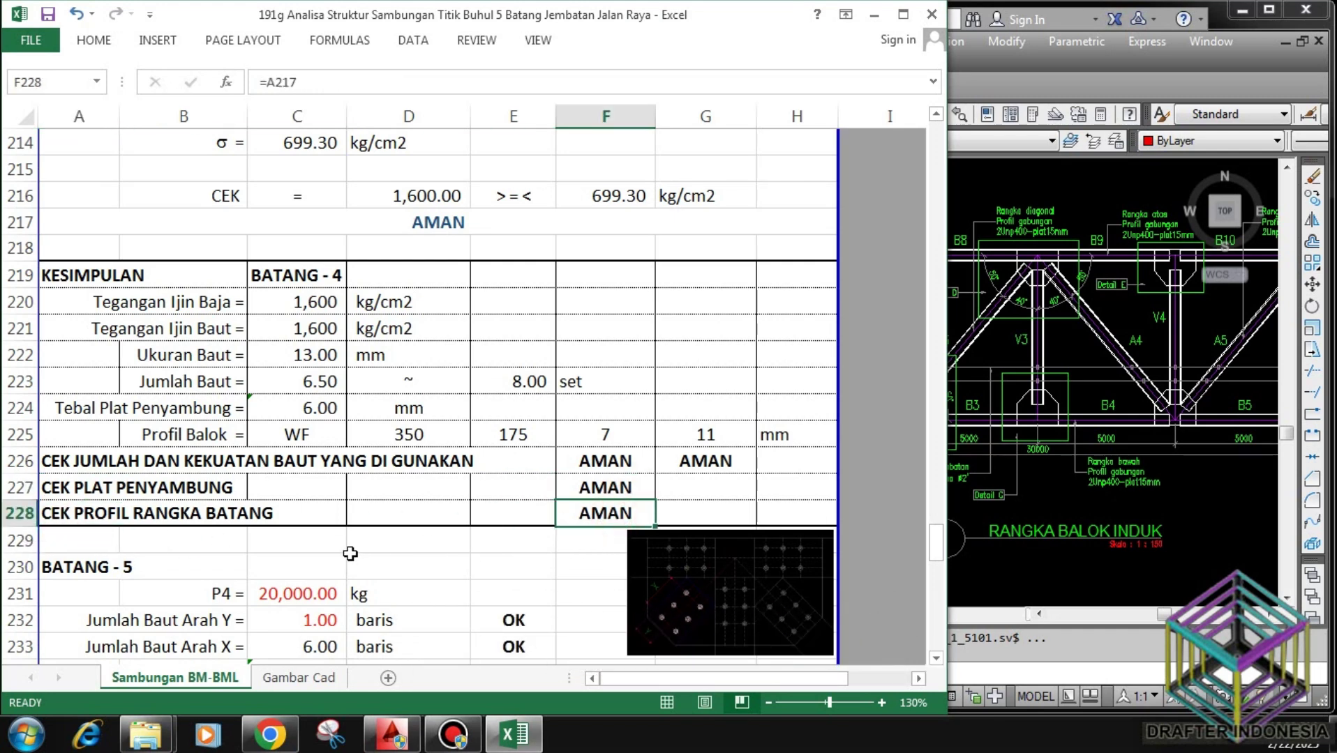
Set Batang 5's load P4 in C231 to 9000 kg.
scroll(351, 550, "down", 1)
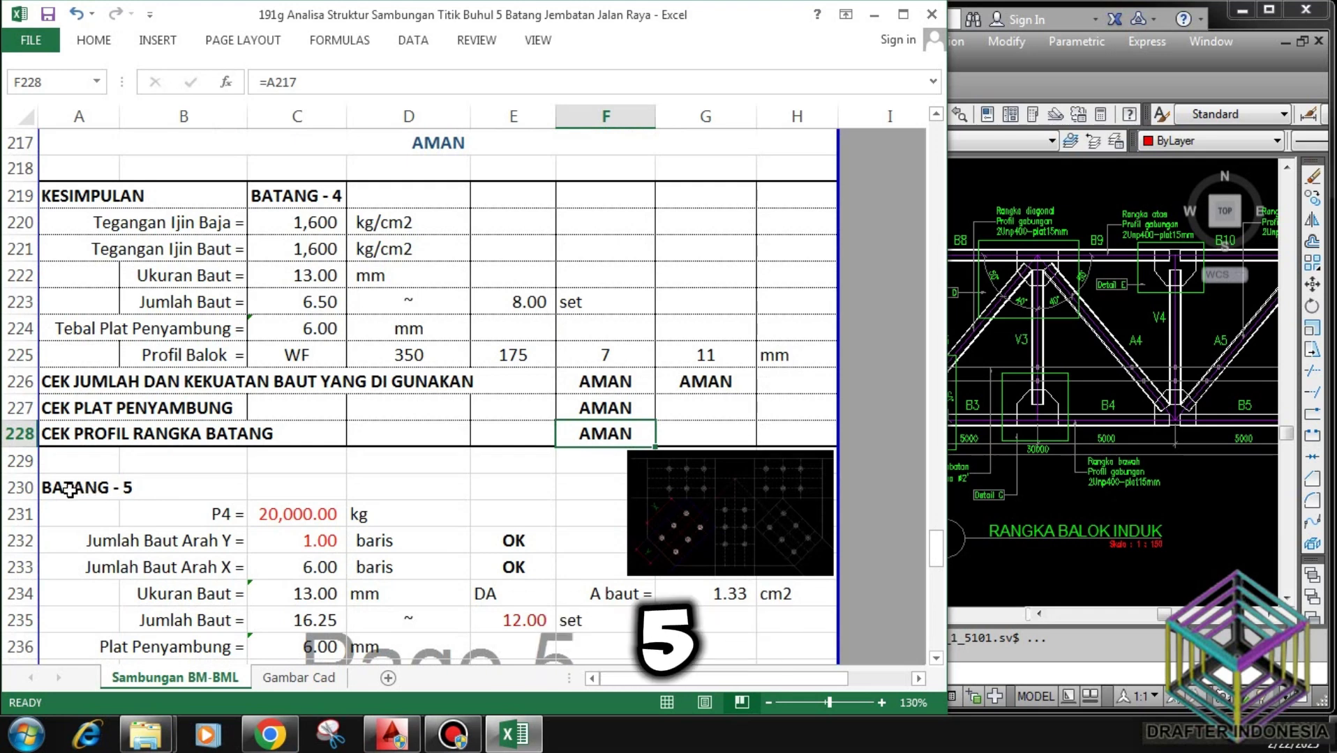
left_click(70, 490)
left_click(298, 516)
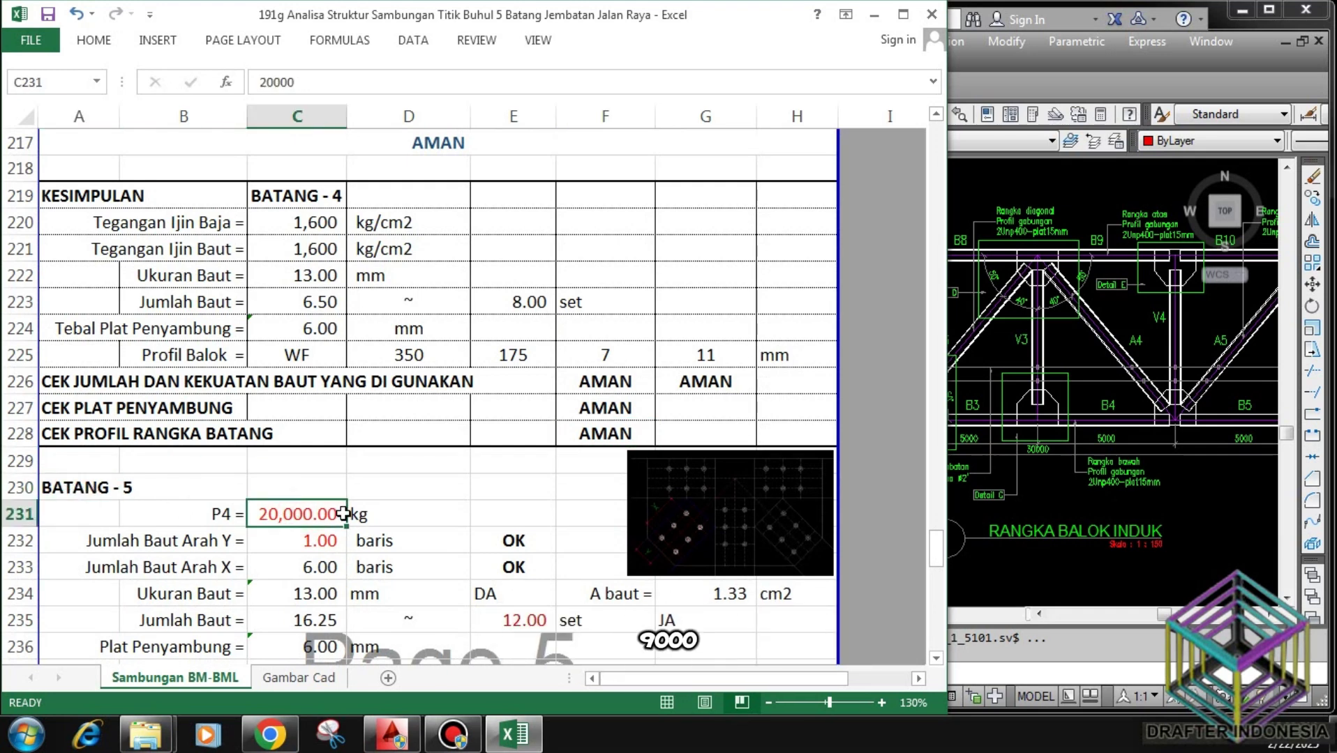
type("9000")
key("Return")
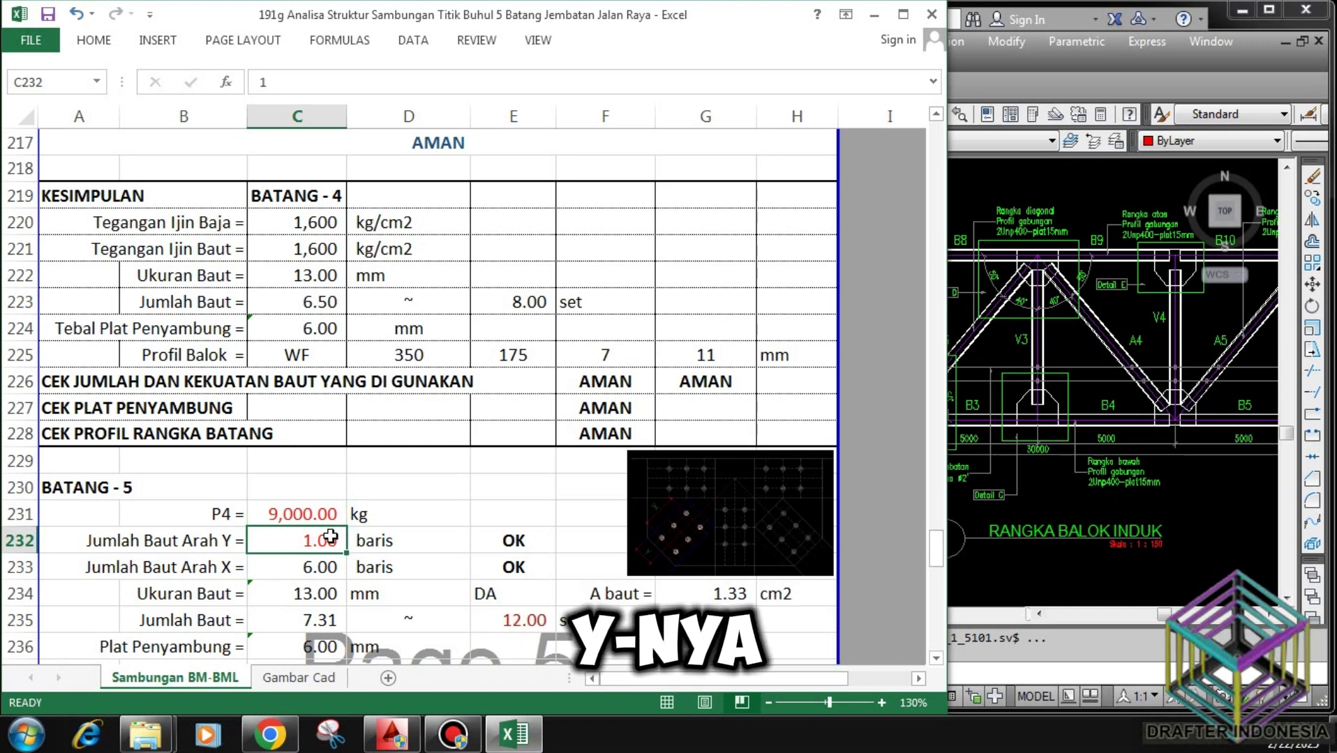
Try 2 bolt rows in Batang 5's Y direction in C232 and set the count back to 1.
type("2")
key("Return")
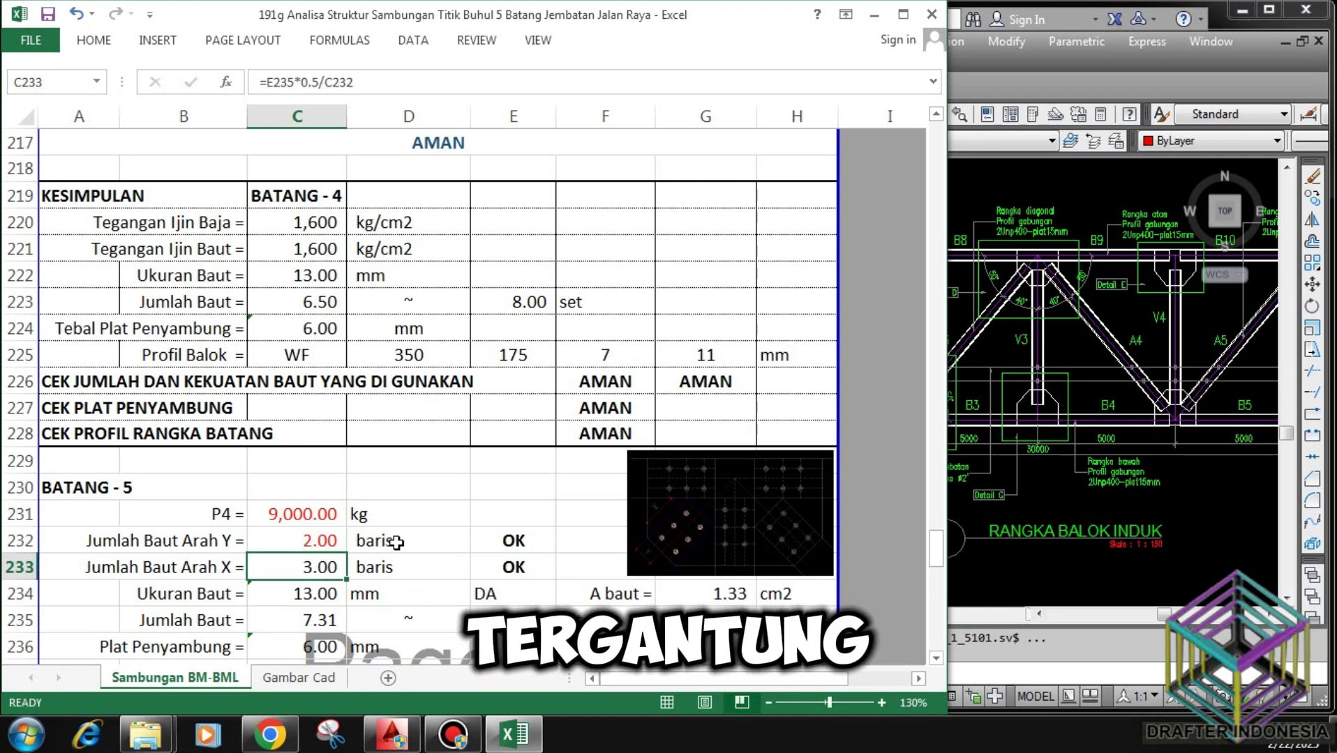
key("Up")
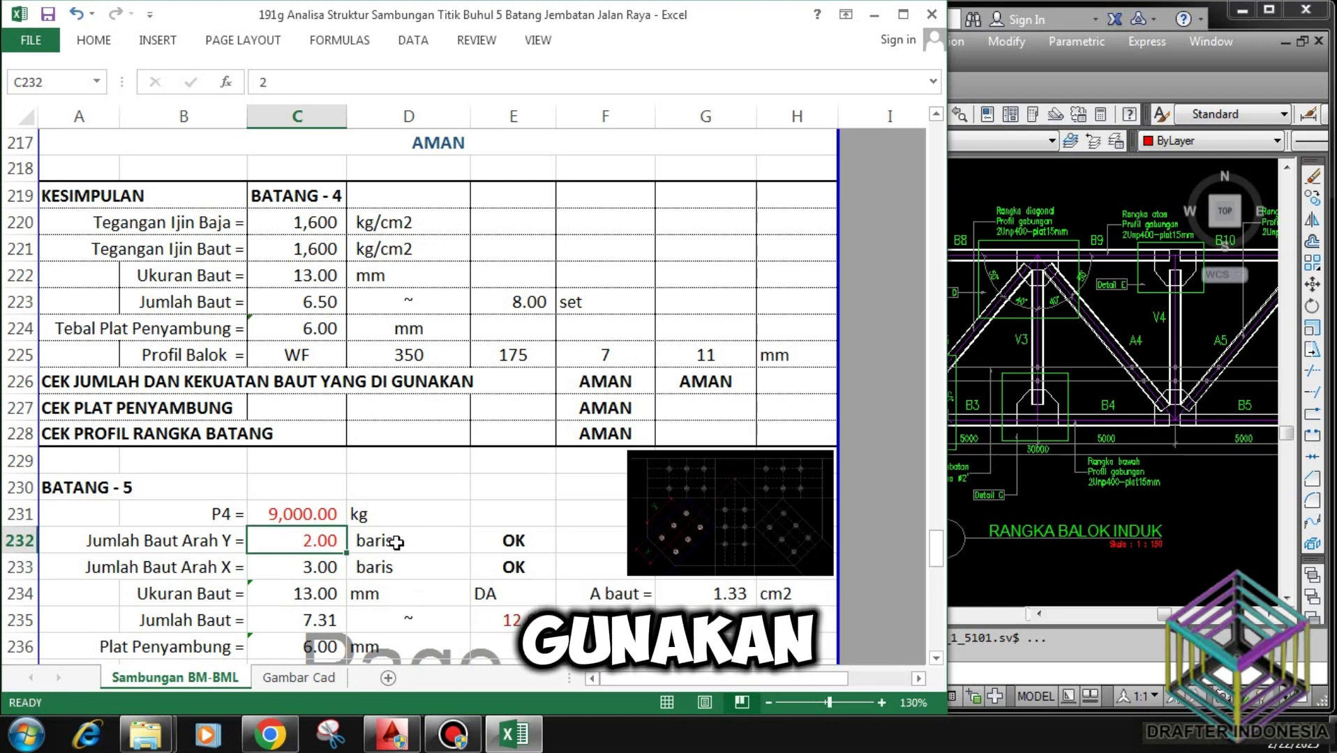
type("1")
key("Return")
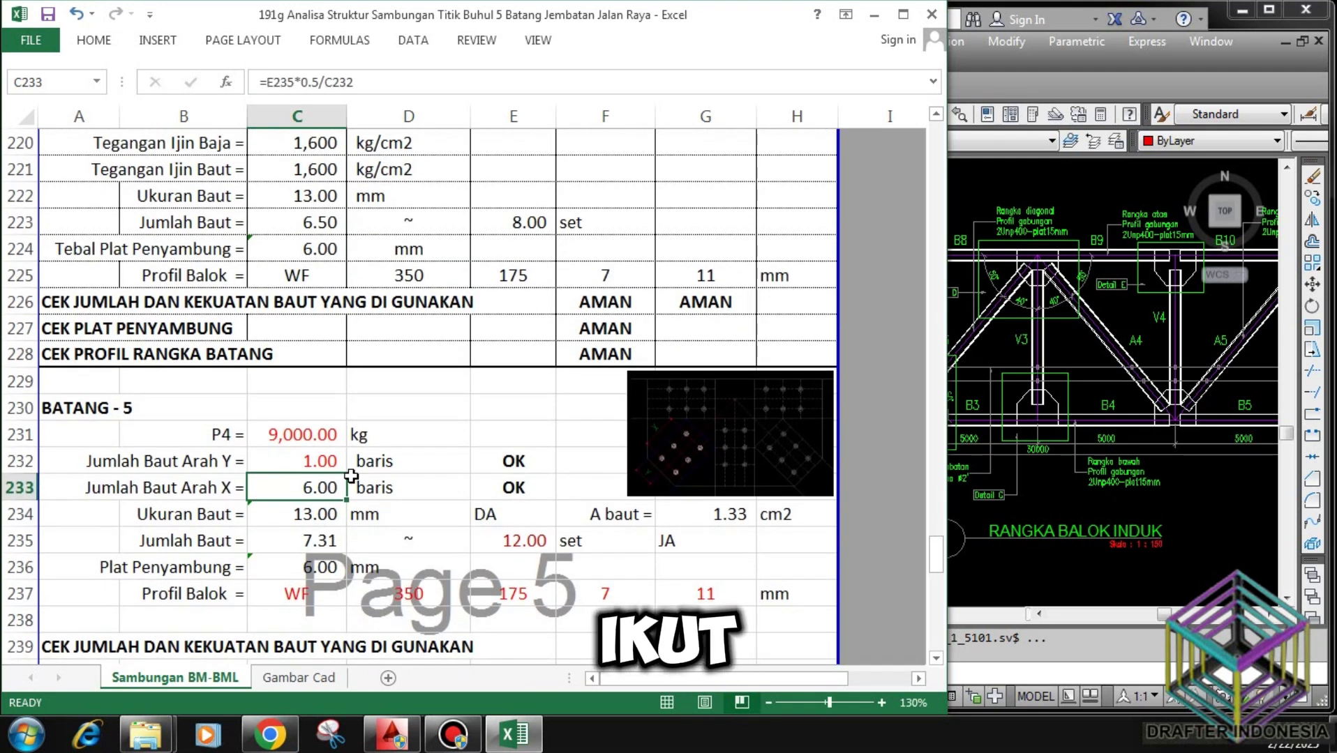
Review Batang 5's bolt-row checks, bolt size, bolt area and bolt counts in rows 232 to 235.
left_click(530, 459)
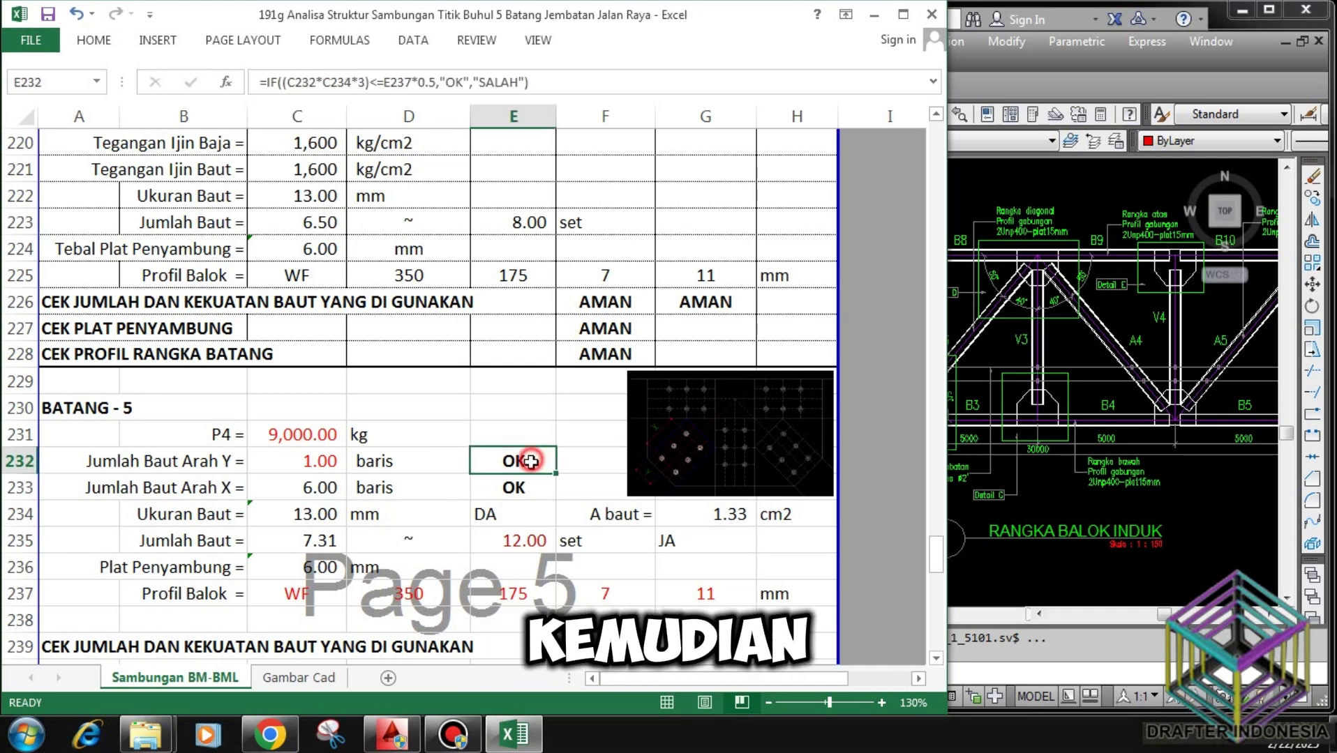
left_click(530, 484)
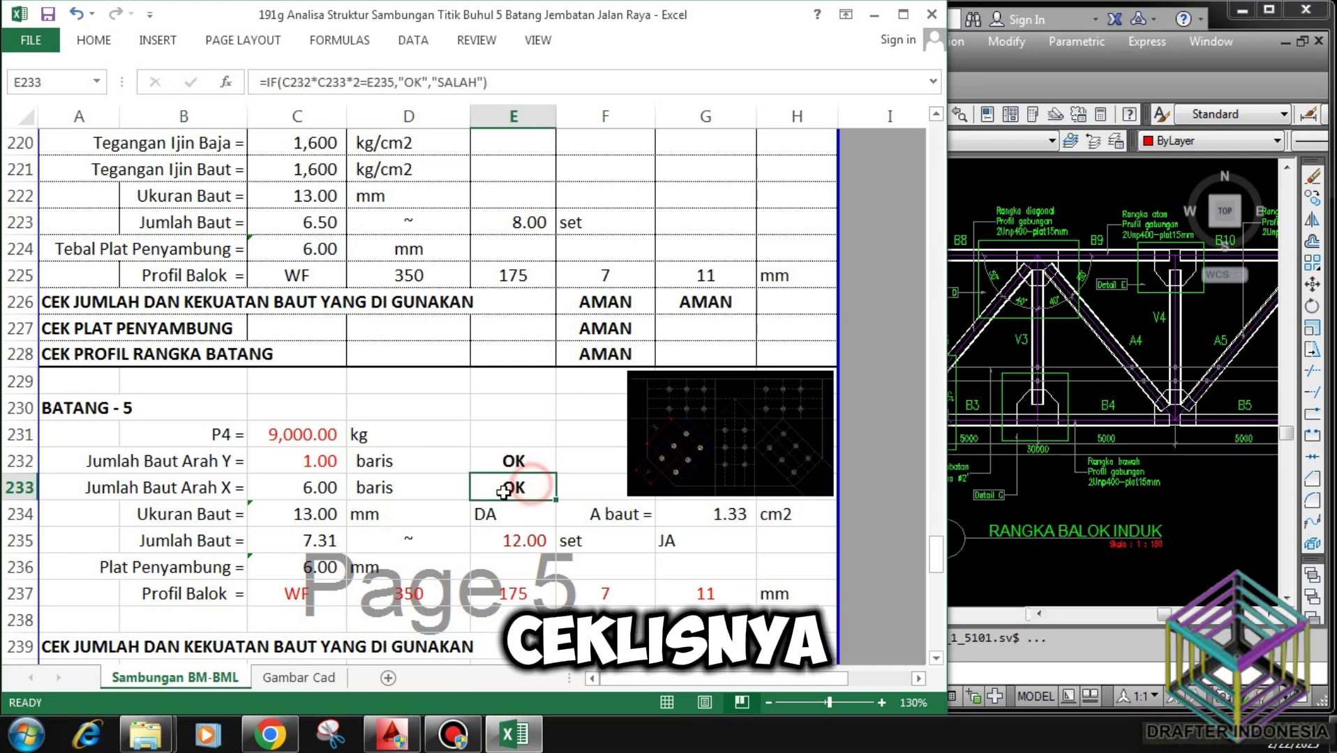
left_click(318, 514)
left_click(708, 520)
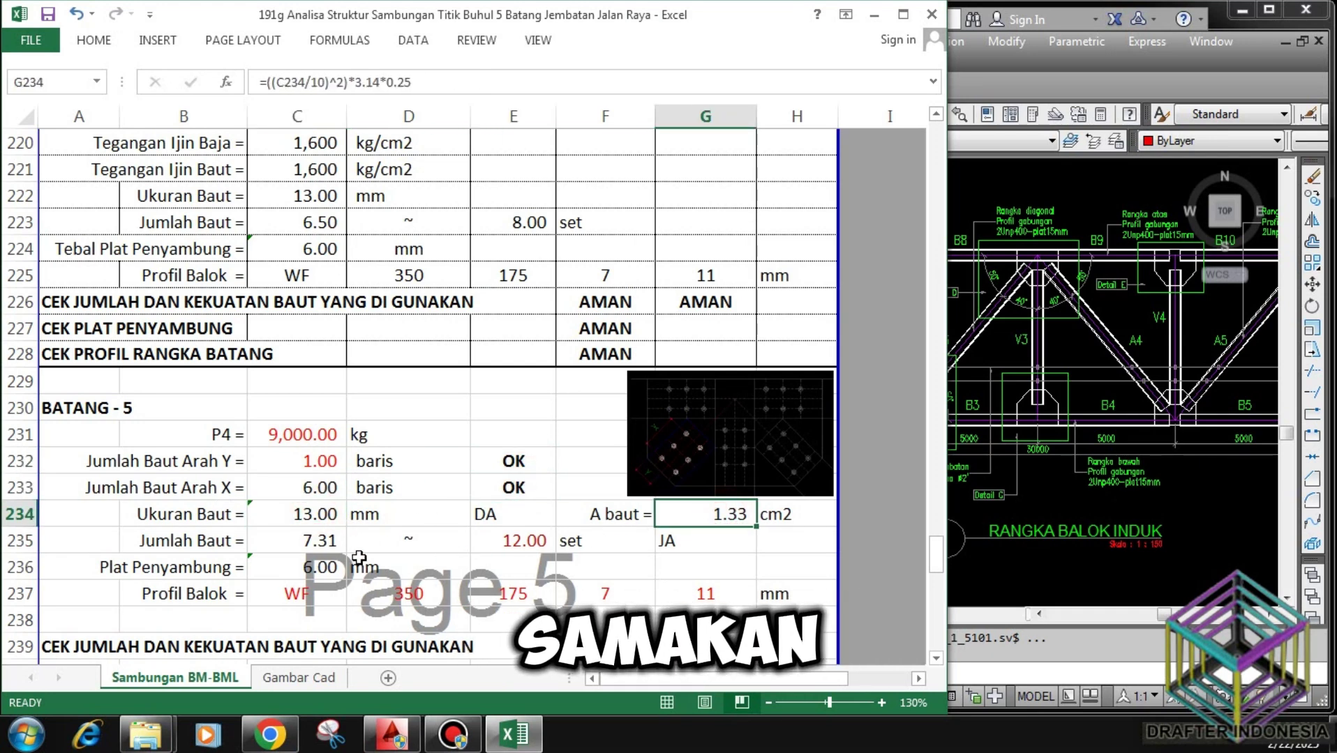
left_click(325, 544)
left_click(519, 542)
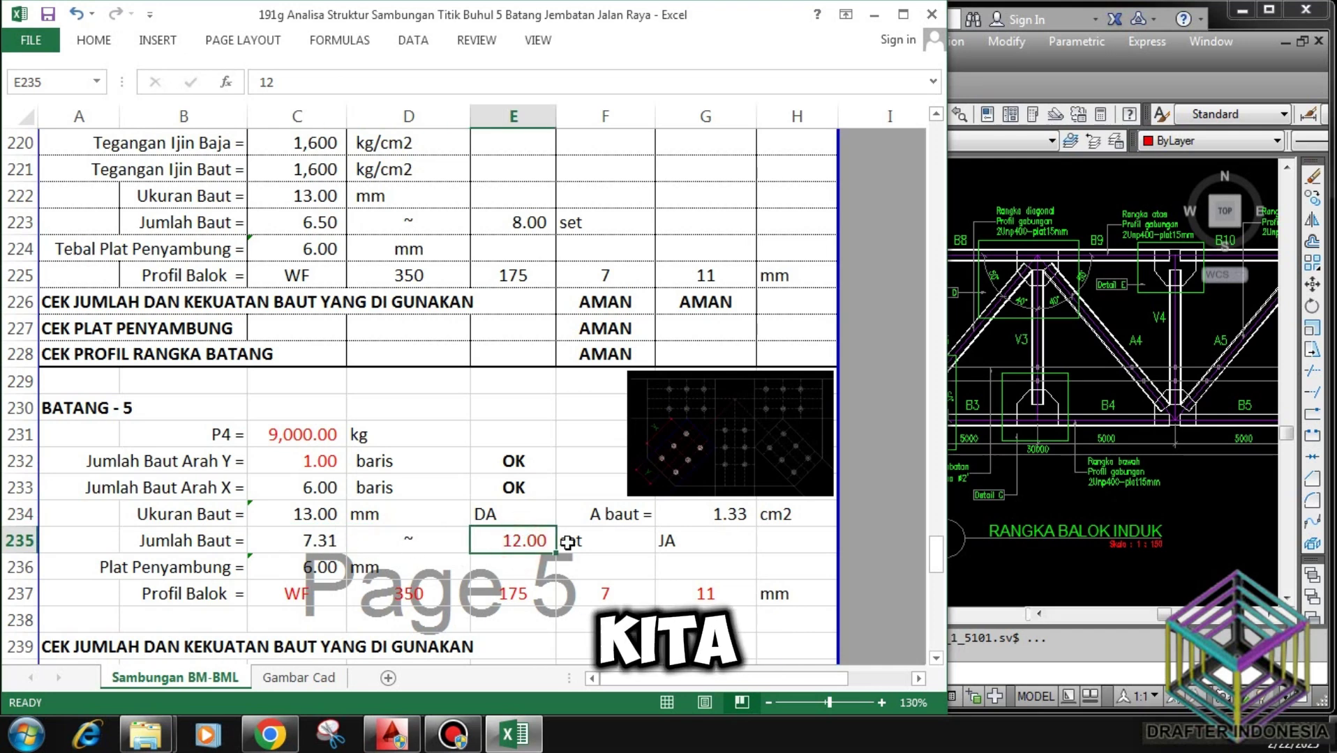
Set Batang 5's bolt count in E235 to 8.
type("8")
key("Return")
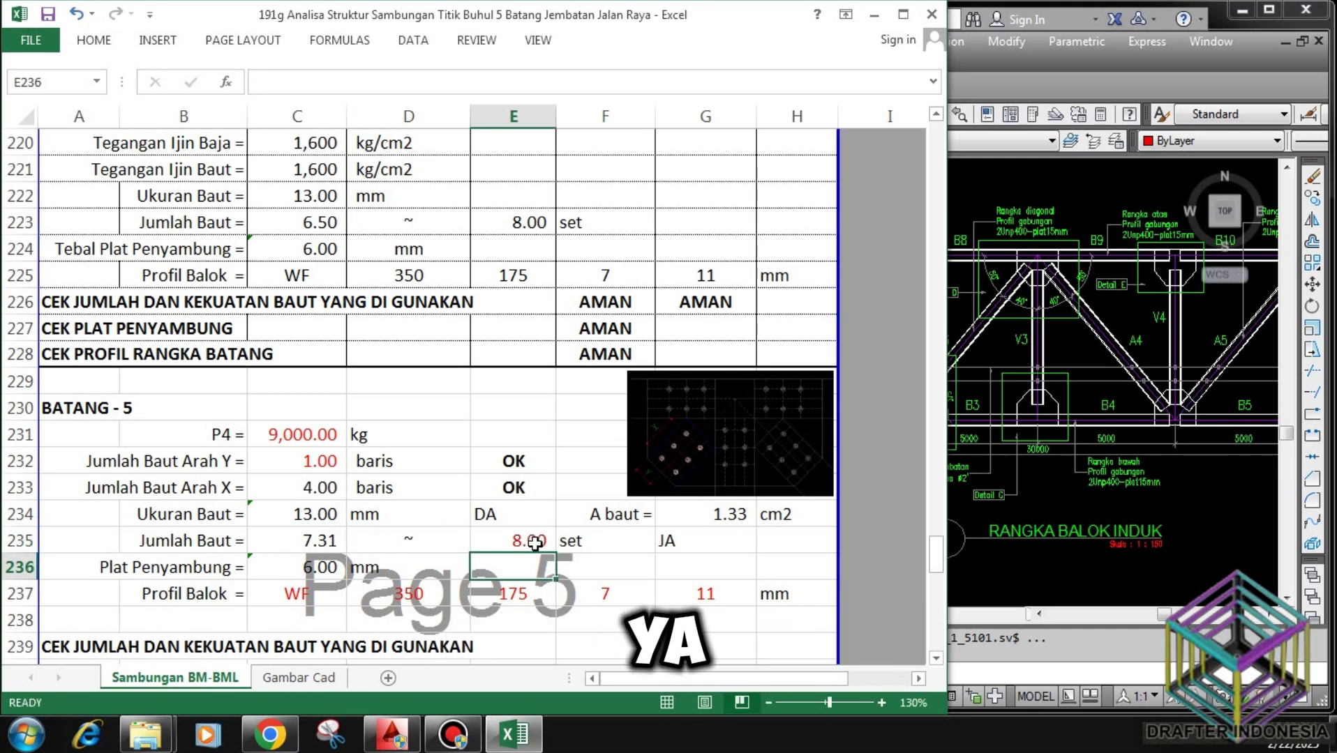
Review Batang 5's connecting plate thickness and WF beam profile dimensions in rows 236 and 237.
left_click(334, 569)
scroll(328, 488, "down", 1)
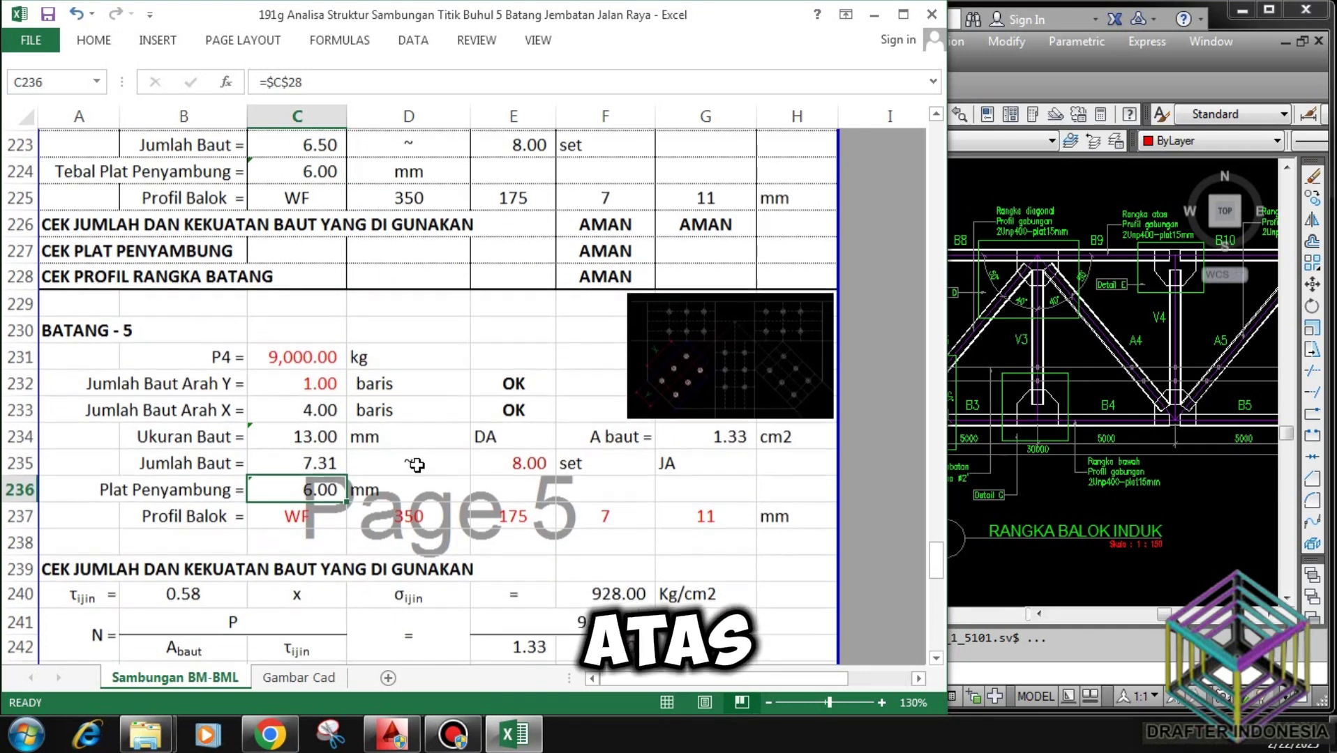
left_click(286, 518)
left_click(442, 518)
left_click(526, 517)
left_click(610, 516)
left_click(687, 517)
left_click(768, 515)
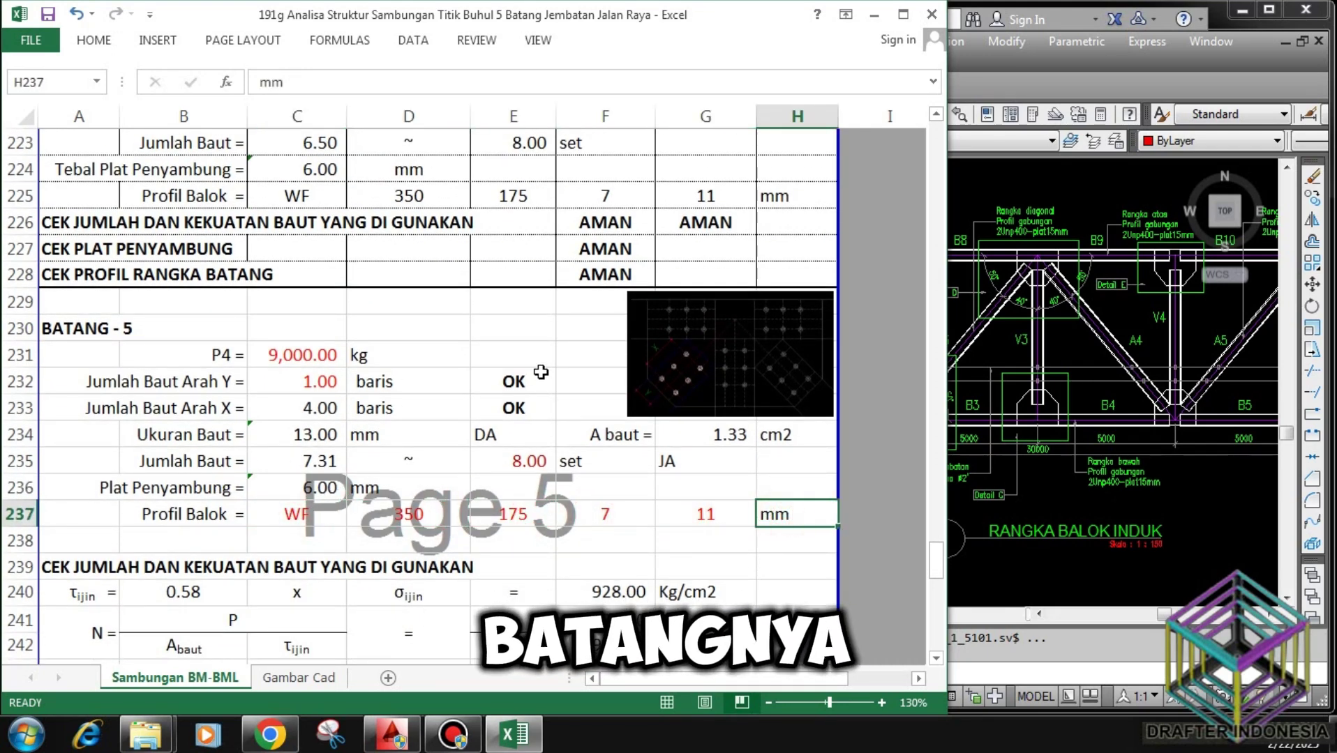
Examine the allowable bolt shear stress calculation for Batang 5 in row 240.
scroll(340, 371, "down", 3)
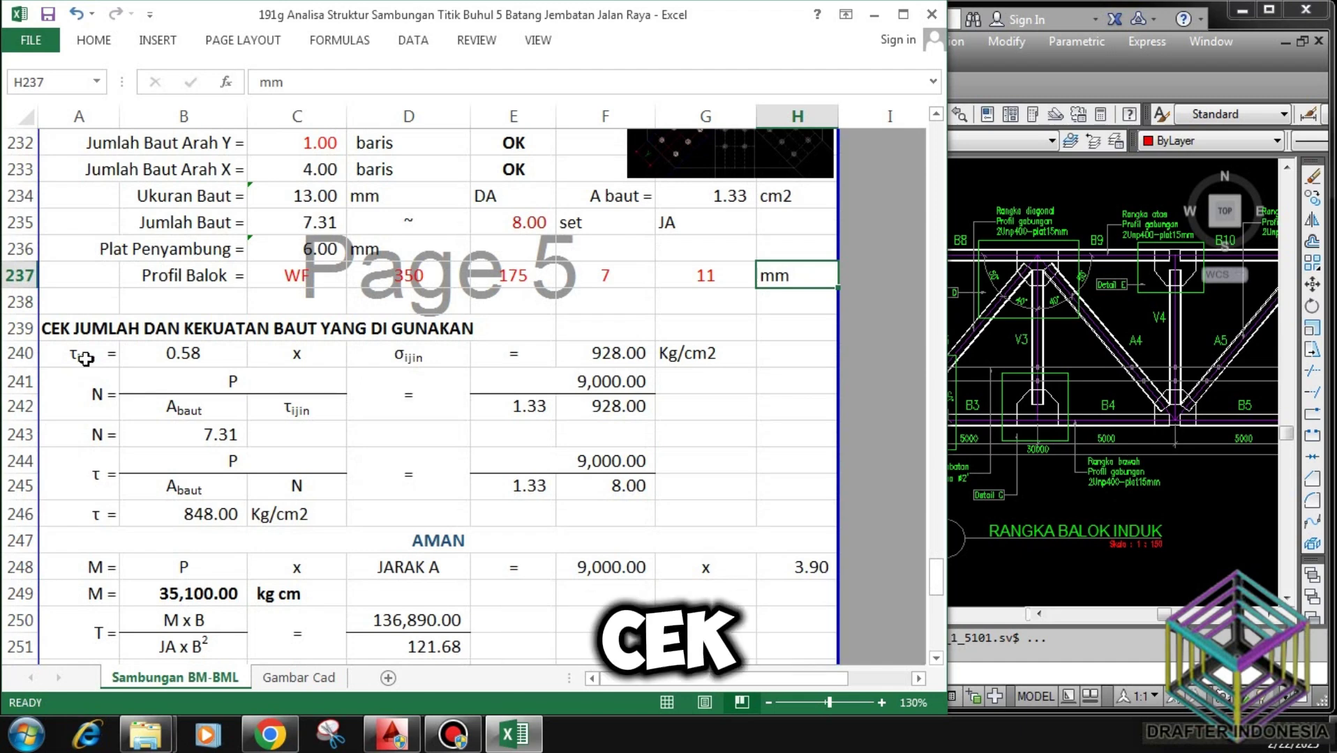
left_click(85, 358)
left_click(174, 356)
left_click(388, 354)
left_click(616, 353)
Trace Batang 5's minimum bolt number calculation from load, bolt area and allowable shear in rows 241 to 243.
left_click(179, 379)
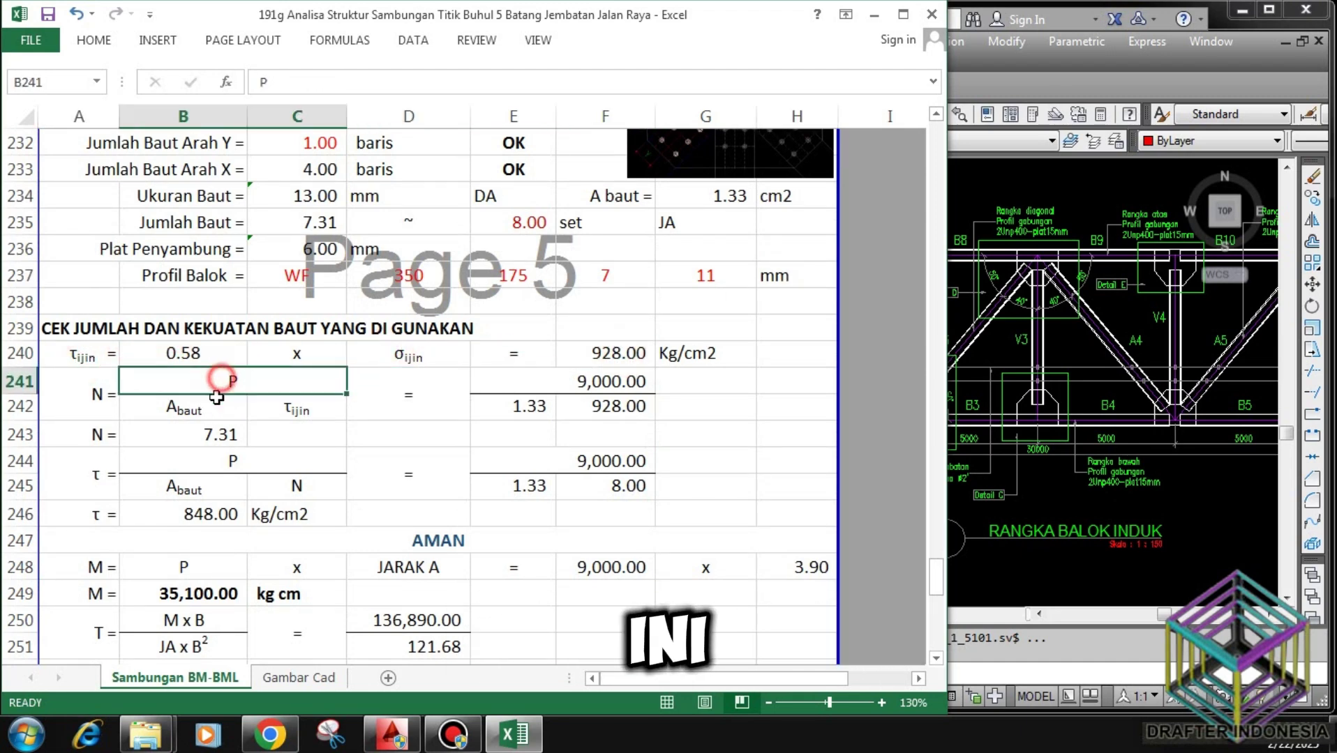
left_click(207, 408)
left_click(262, 408)
left_click(579, 381)
left_click(533, 409)
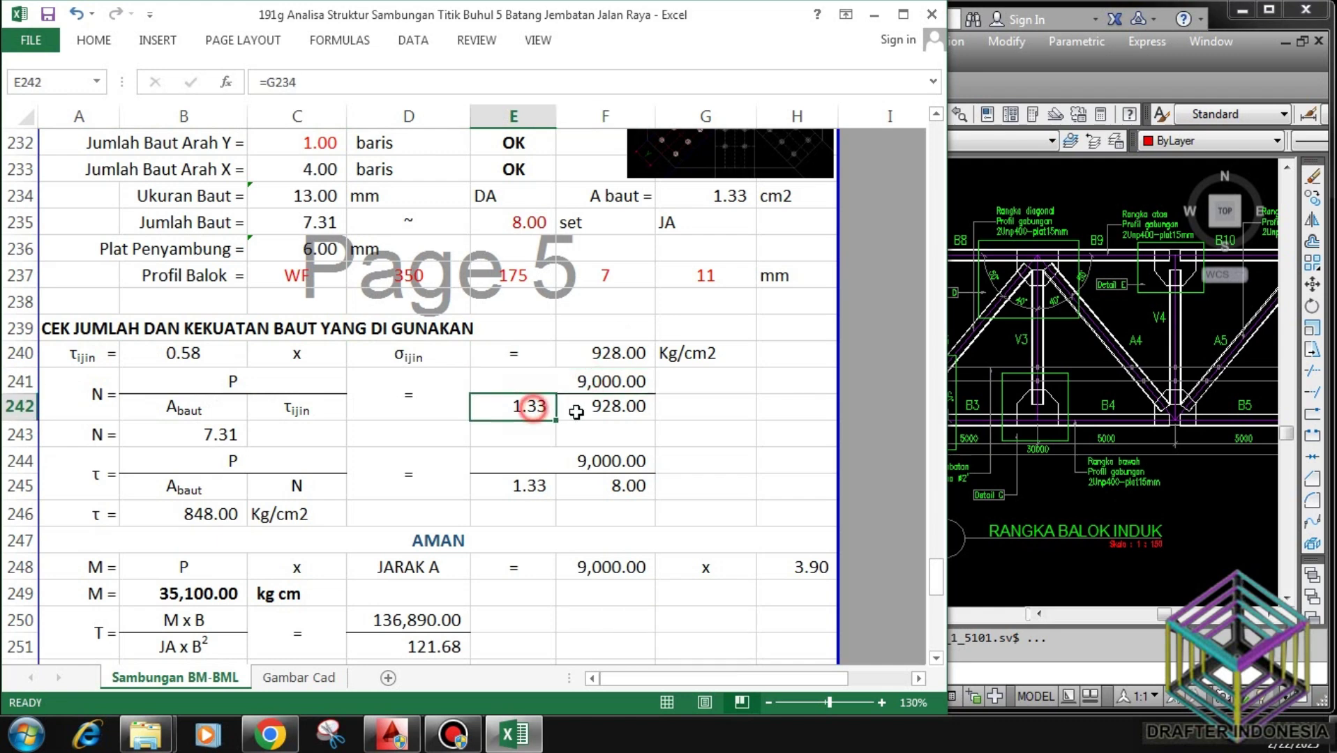
left_click(620, 412)
left_click(208, 436)
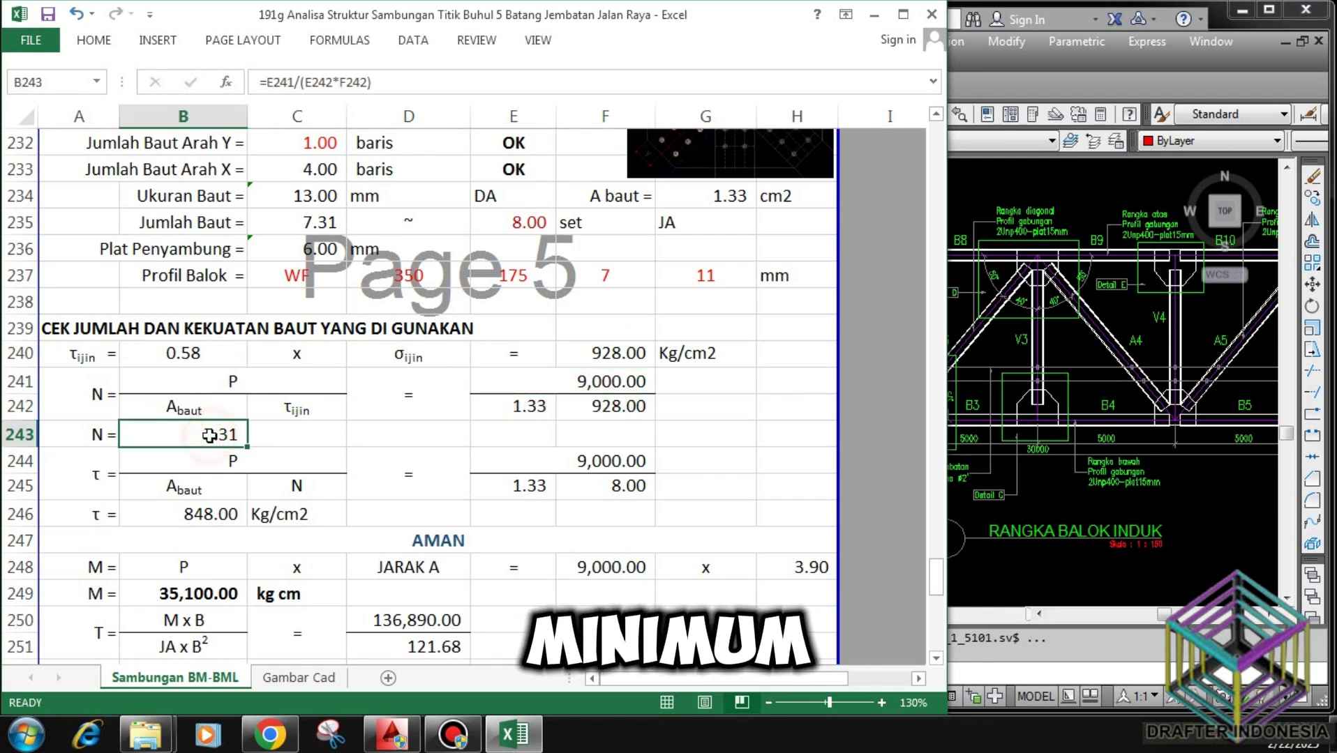
Check Batang 5's actual bolt shear stress calculation and its verdict in rows 244 to 247.
left_click(269, 464)
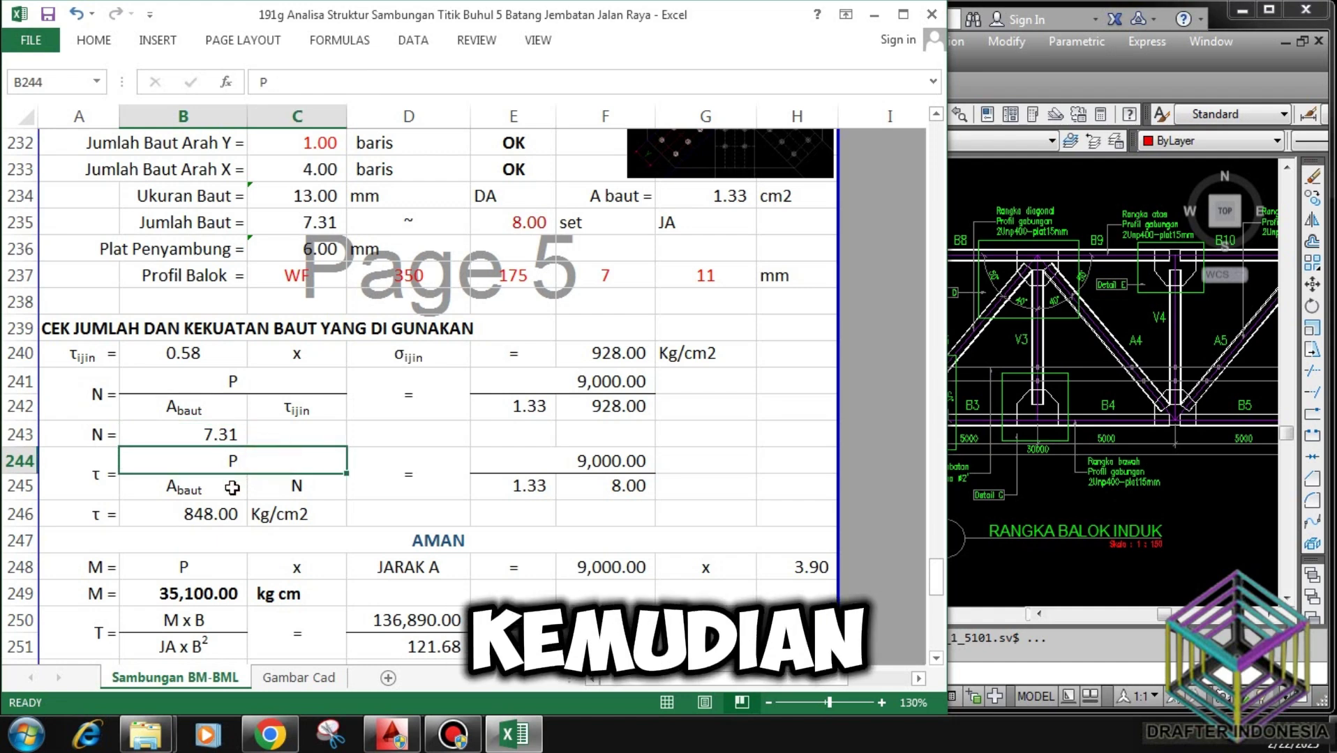
left_click(224, 486)
left_click(296, 486)
left_click(608, 457)
left_click(543, 486)
left_click(621, 486)
left_click(223, 516)
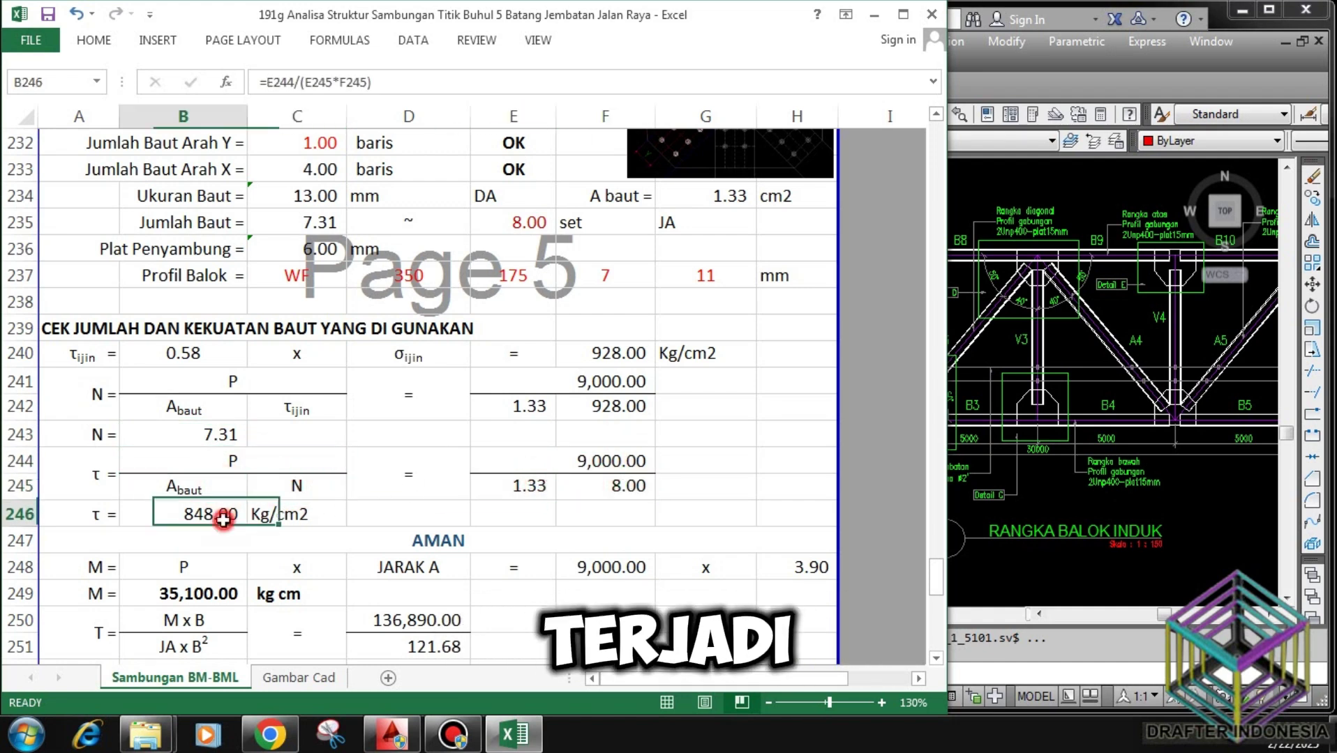
left_click(417, 540)
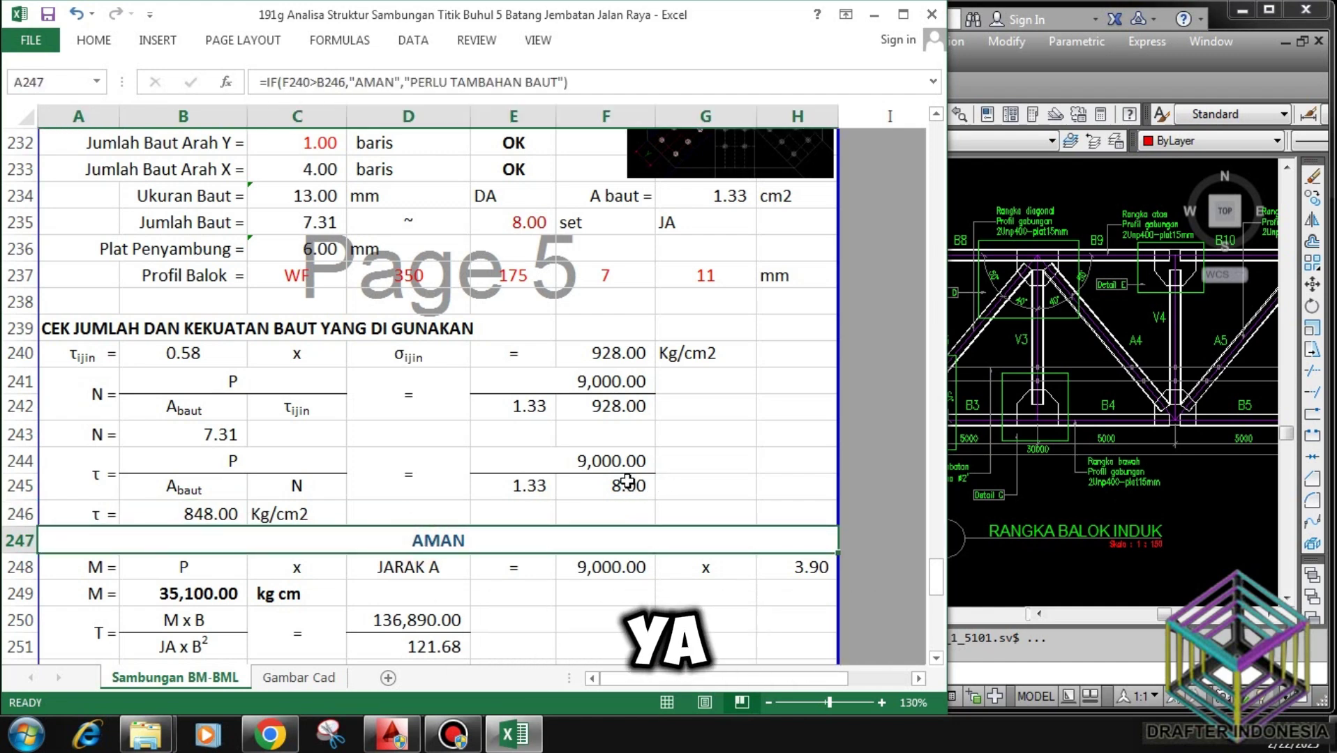
Review Batang 5's moment calculation from load P and Jarak A in rows 248 and 249.
left_click(211, 572)
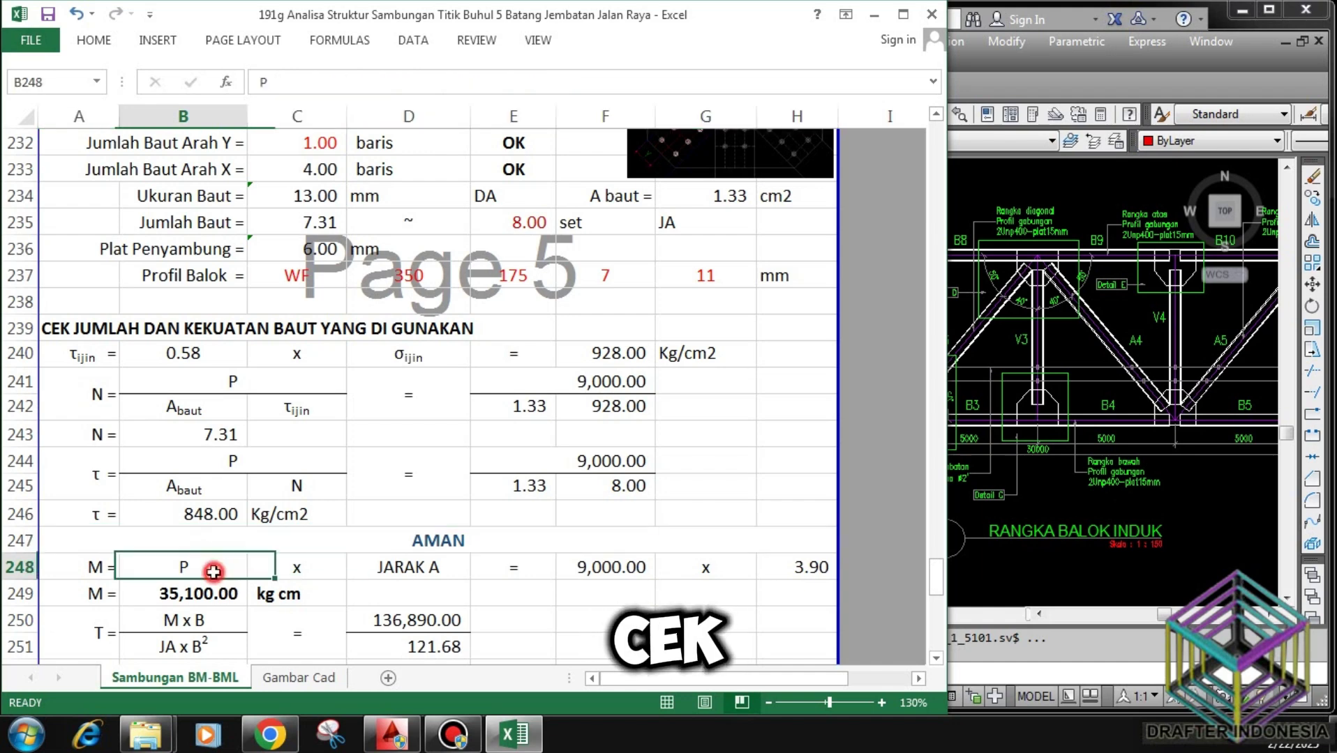
left_click(410, 569)
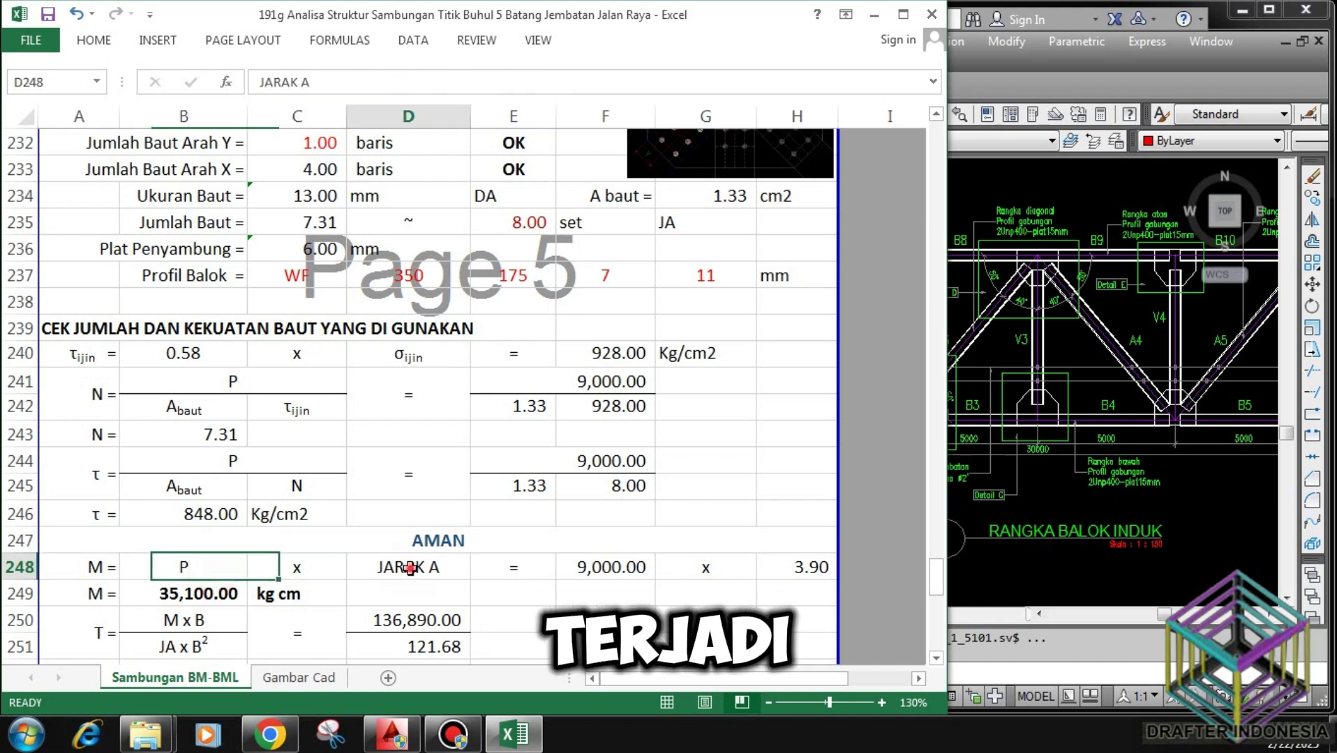
left_click(598, 562)
left_click(813, 567)
scroll(507, 477, "down", 2)
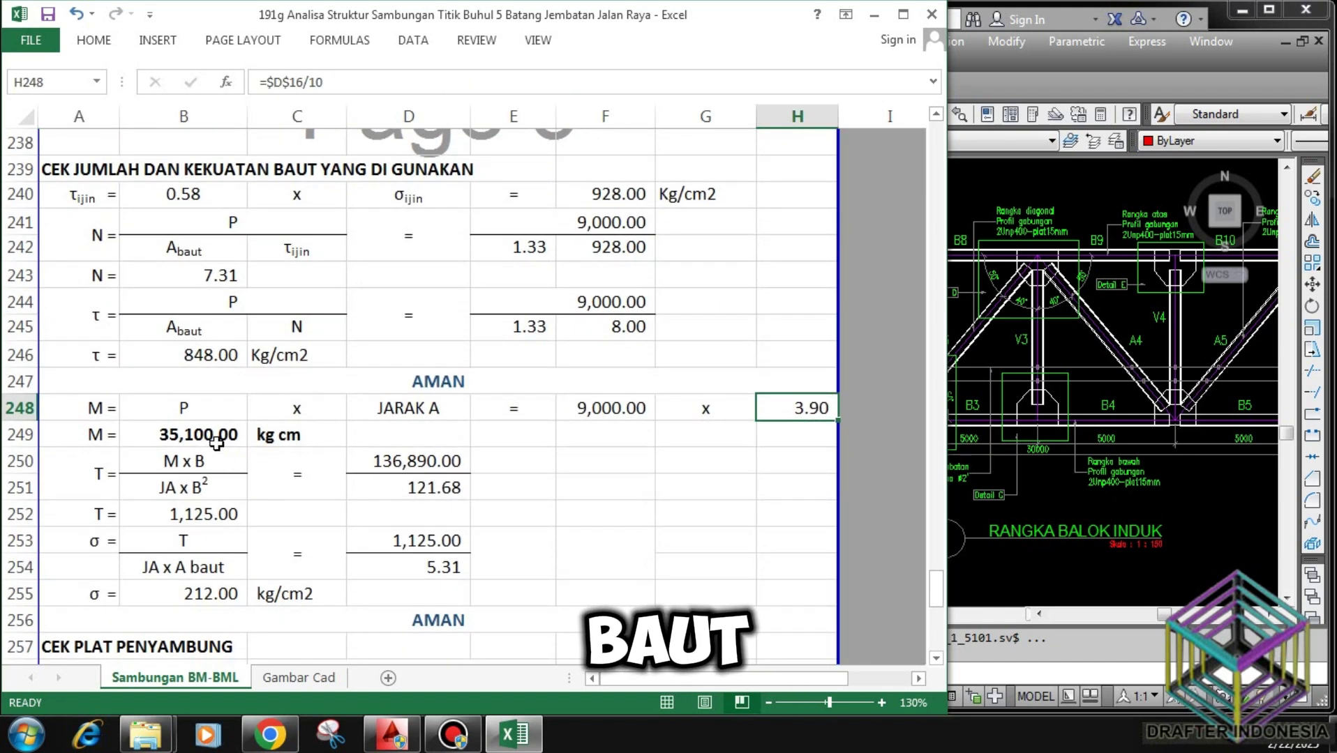
left_click(207, 432)
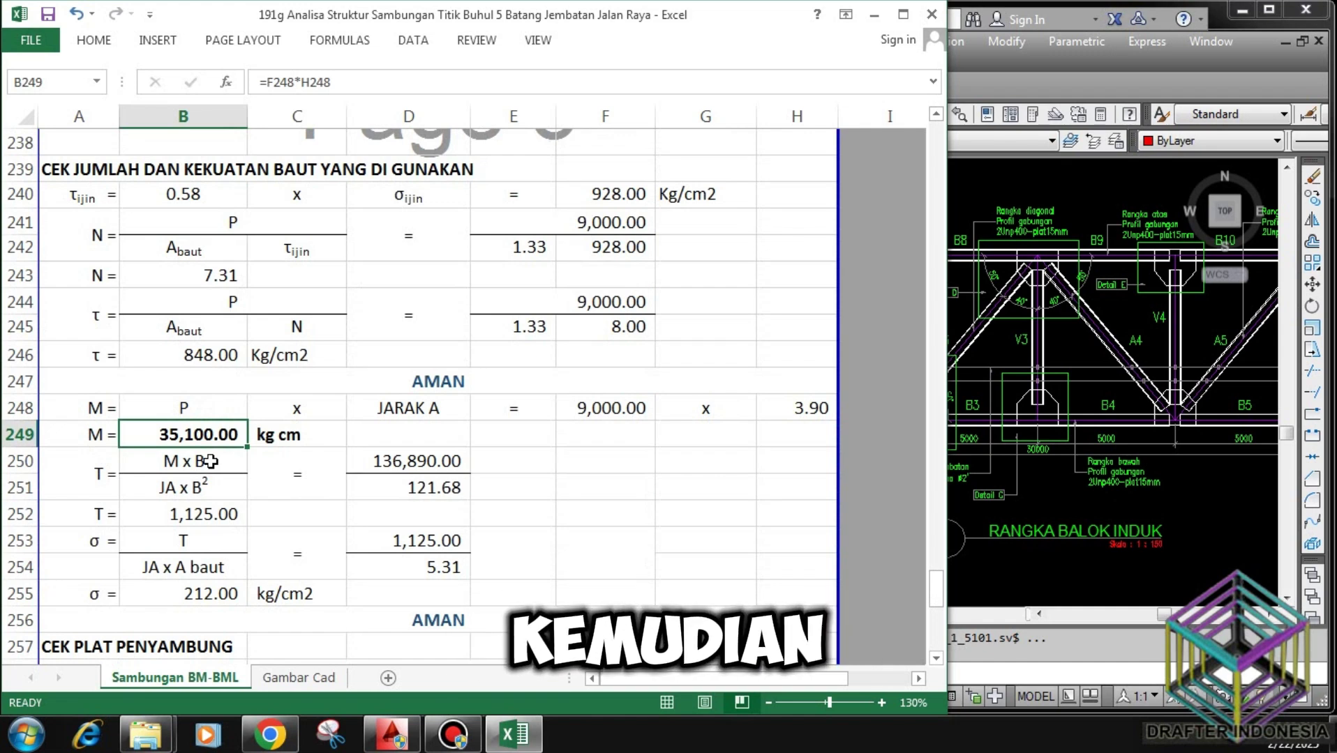
Review Batang 5's bolt tension force T calculation in rows 250 to 252.
left_click(209, 462)
left_click(197, 488)
left_click(383, 457)
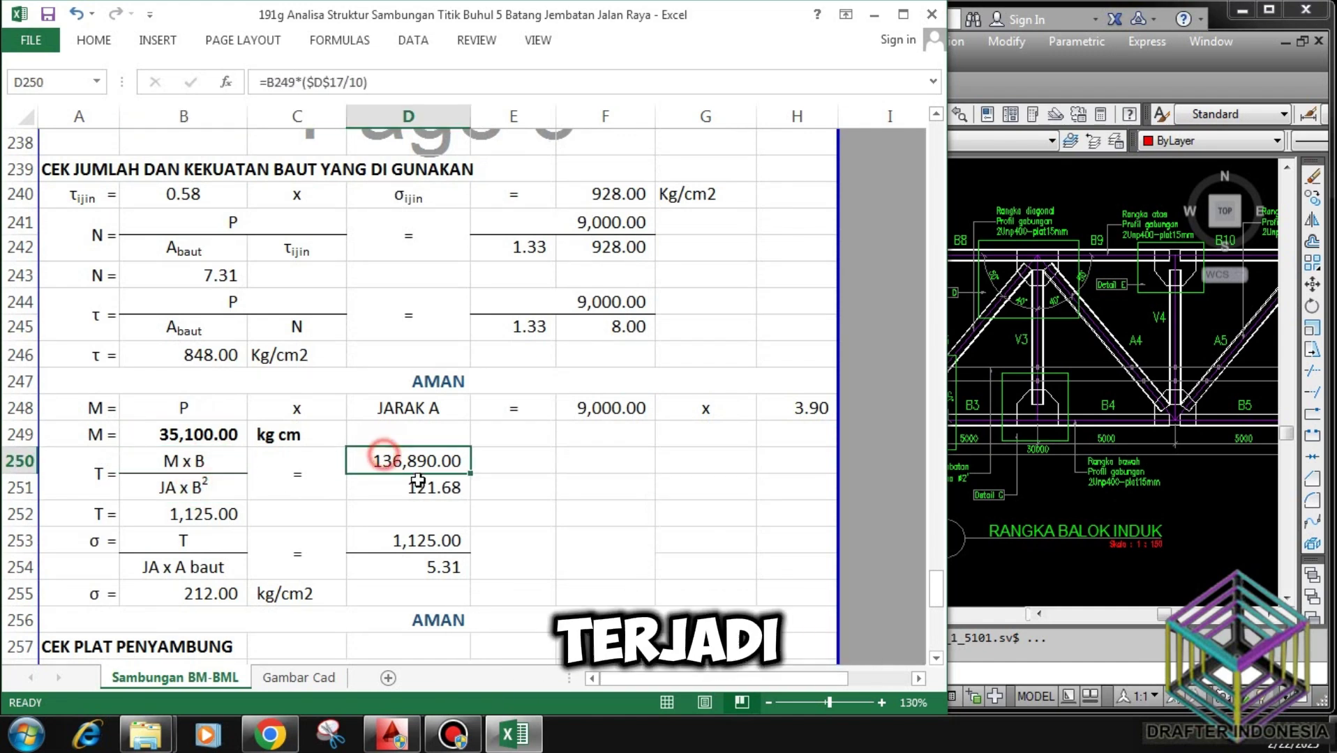
left_click(428, 492)
left_click(219, 516)
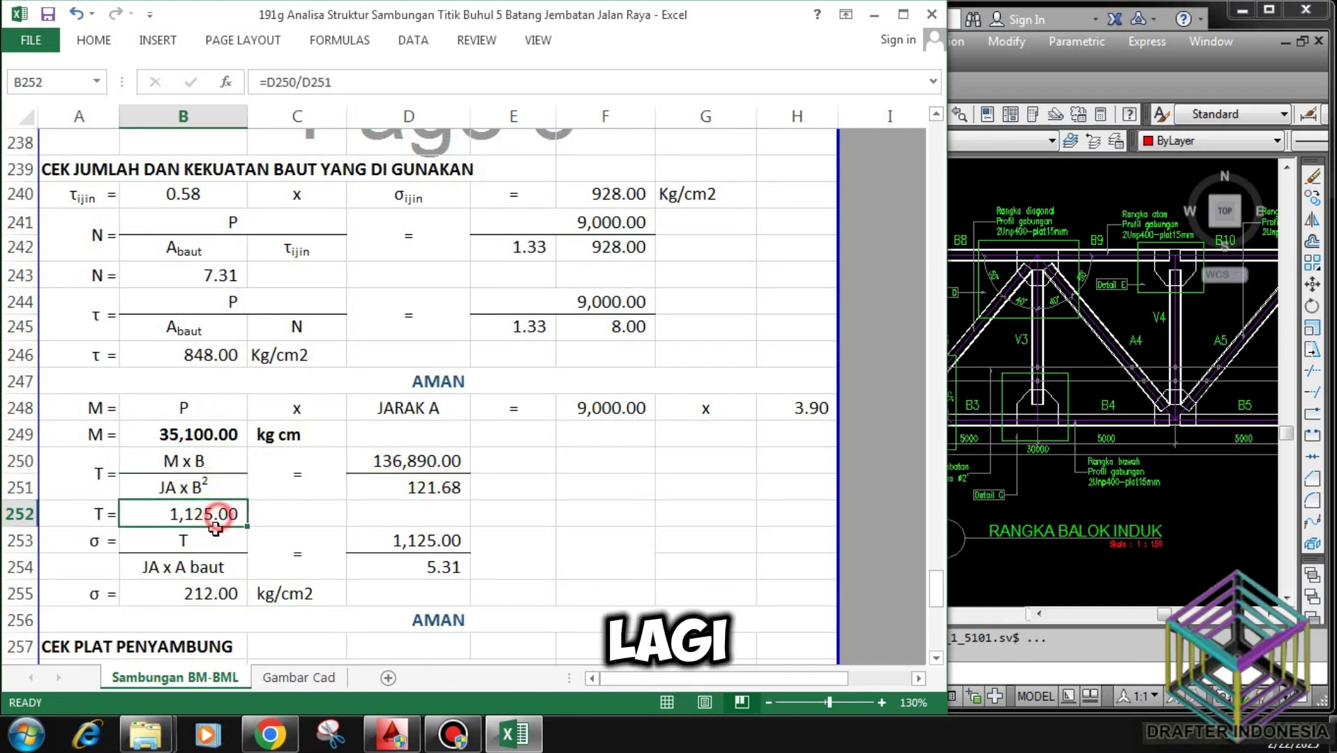
Check Batang 5's bolt tensile stress calculation and its verdict in rows 253 to 256.
left_click(204, 540)
left_click(189, 566)
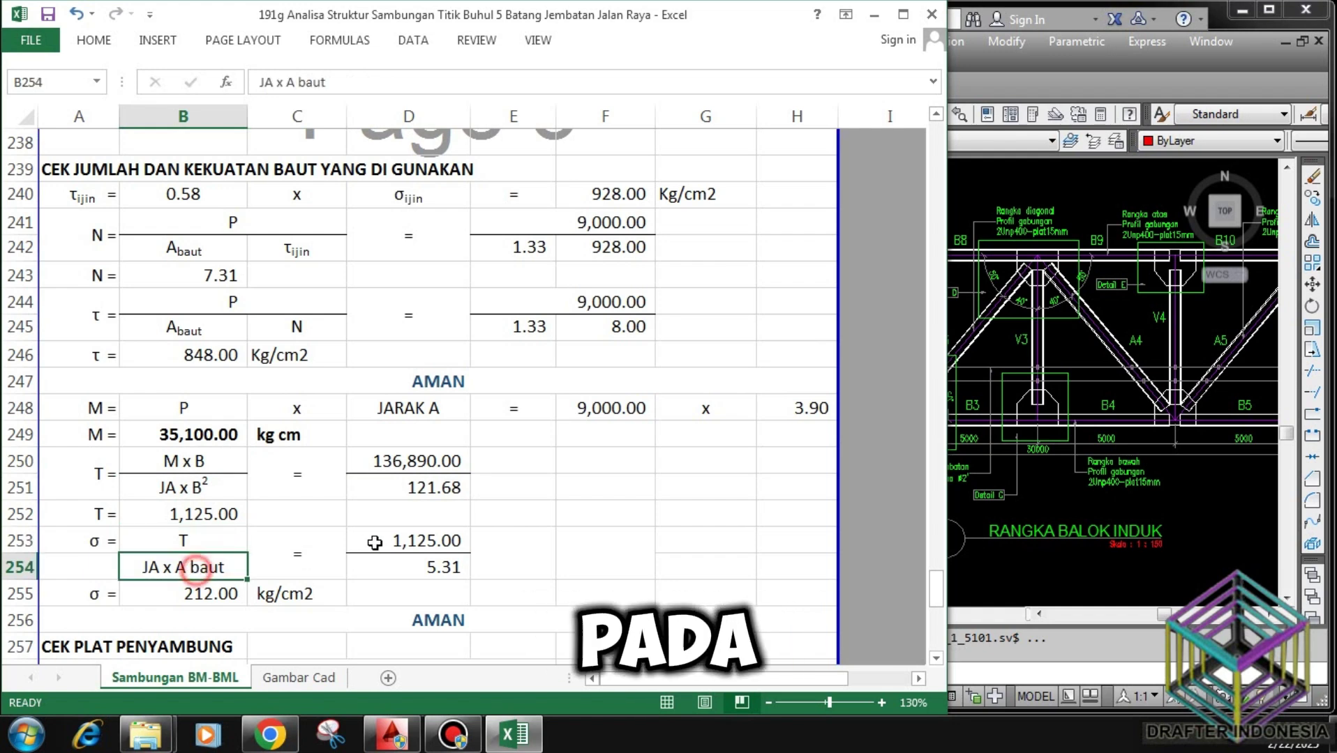
left_click(401, 541)
left_click(438, 562)
left_click(215, 594)
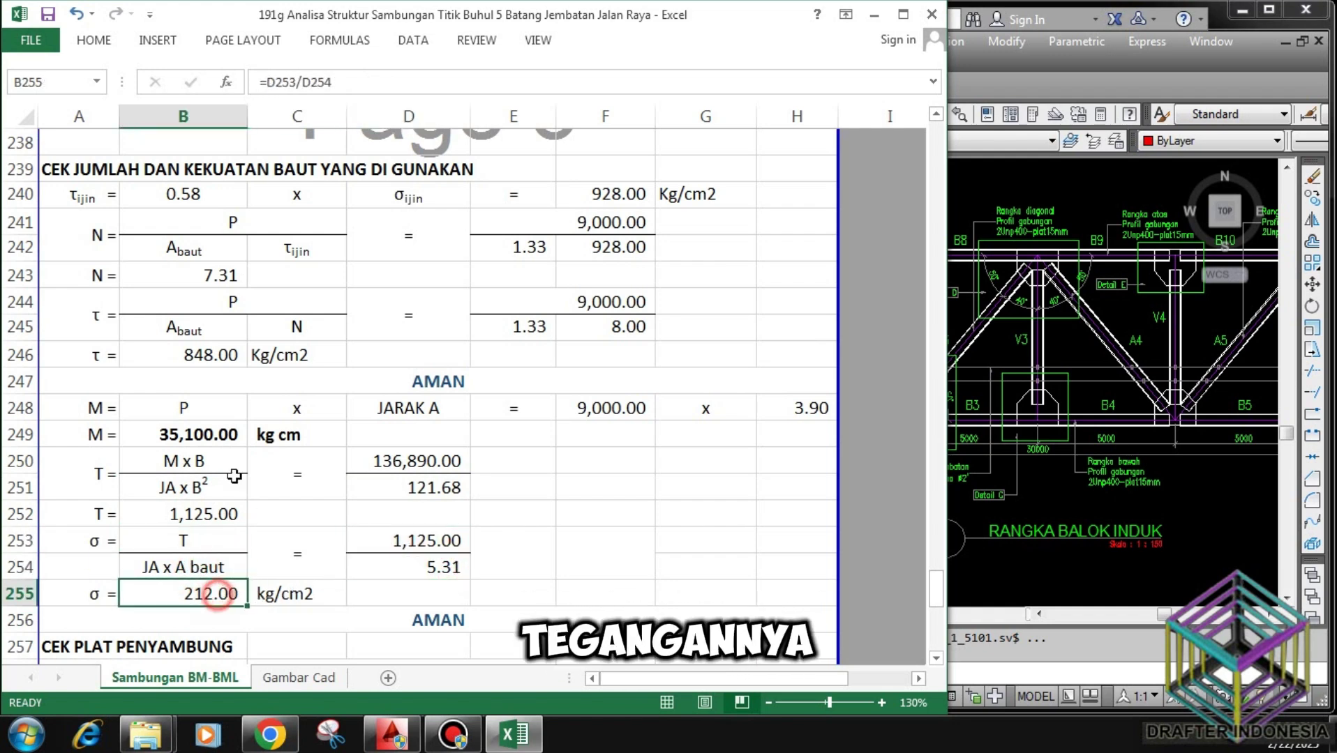
left_click(464, 622)
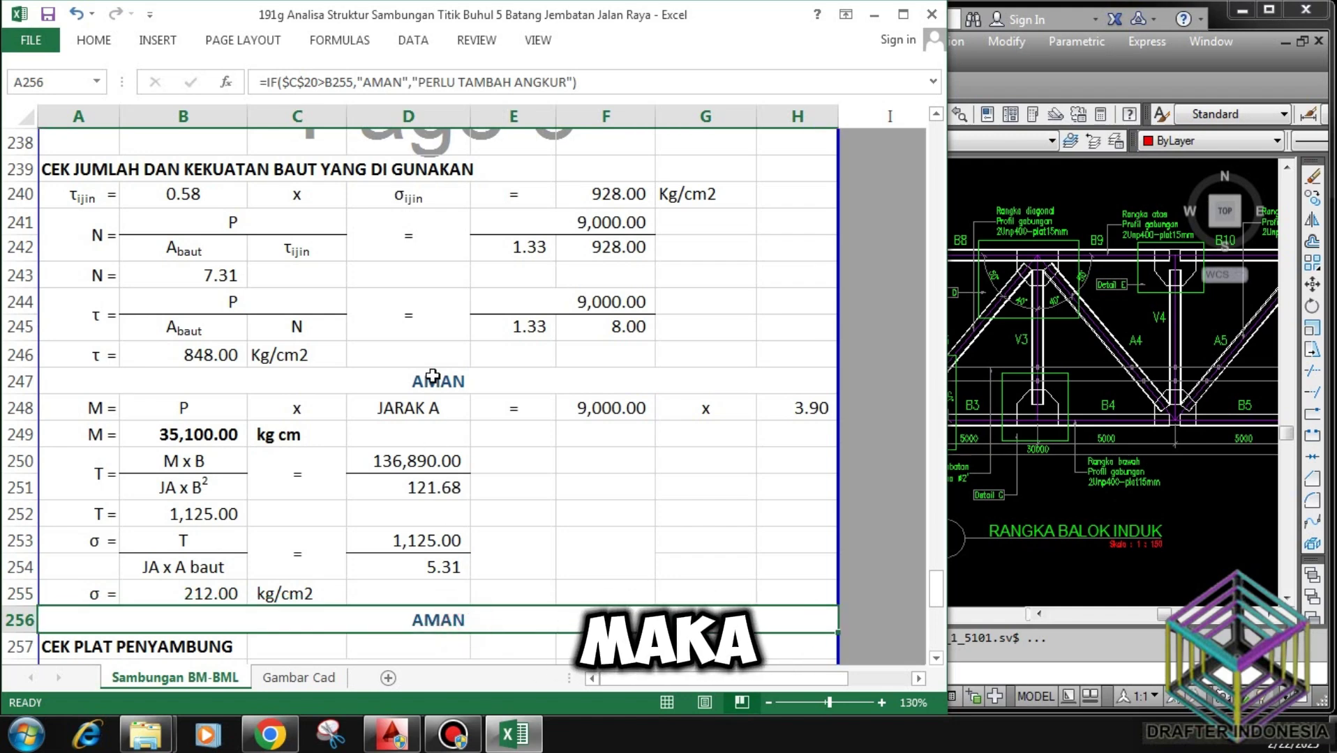
Check Batang 5's connecting plate stress against the allowable stress and its verdict in rows 258 to 262.
scroll(361, 433, "down", 3)
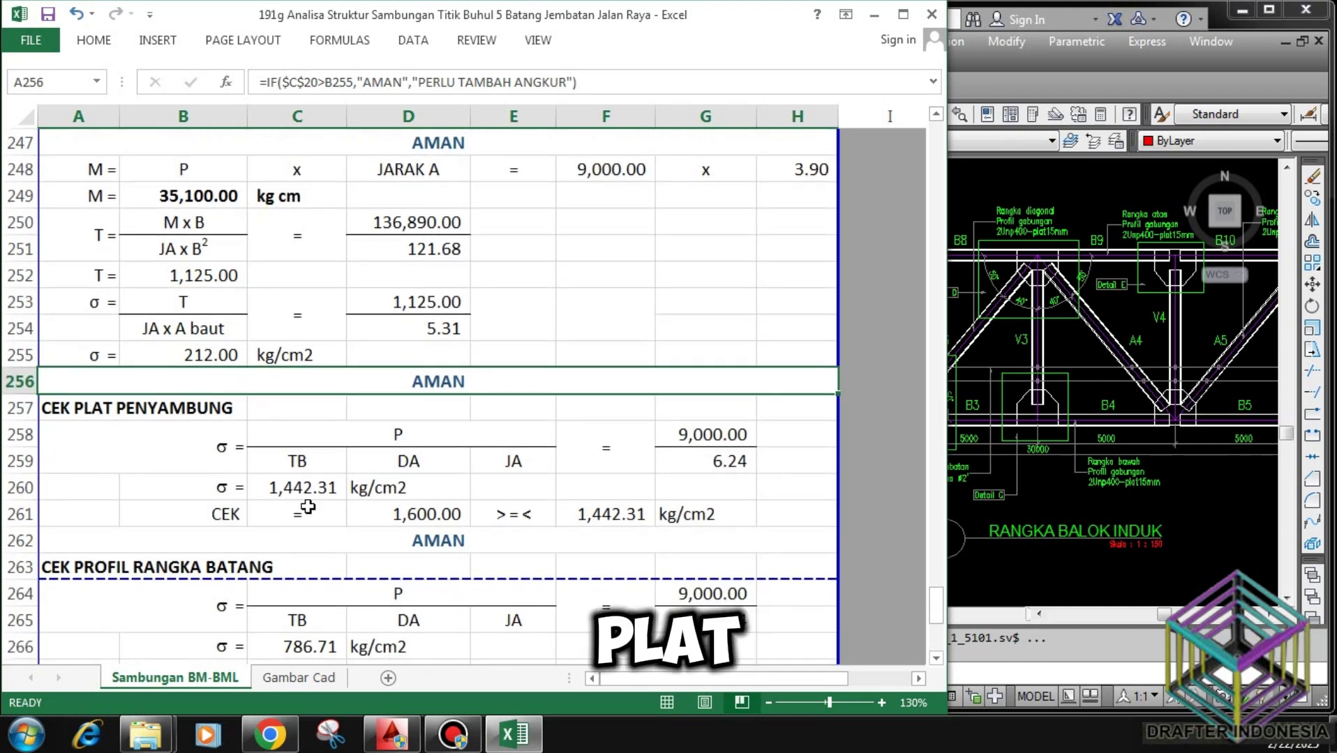
left_click(406, 436)
left_click(297, 461)
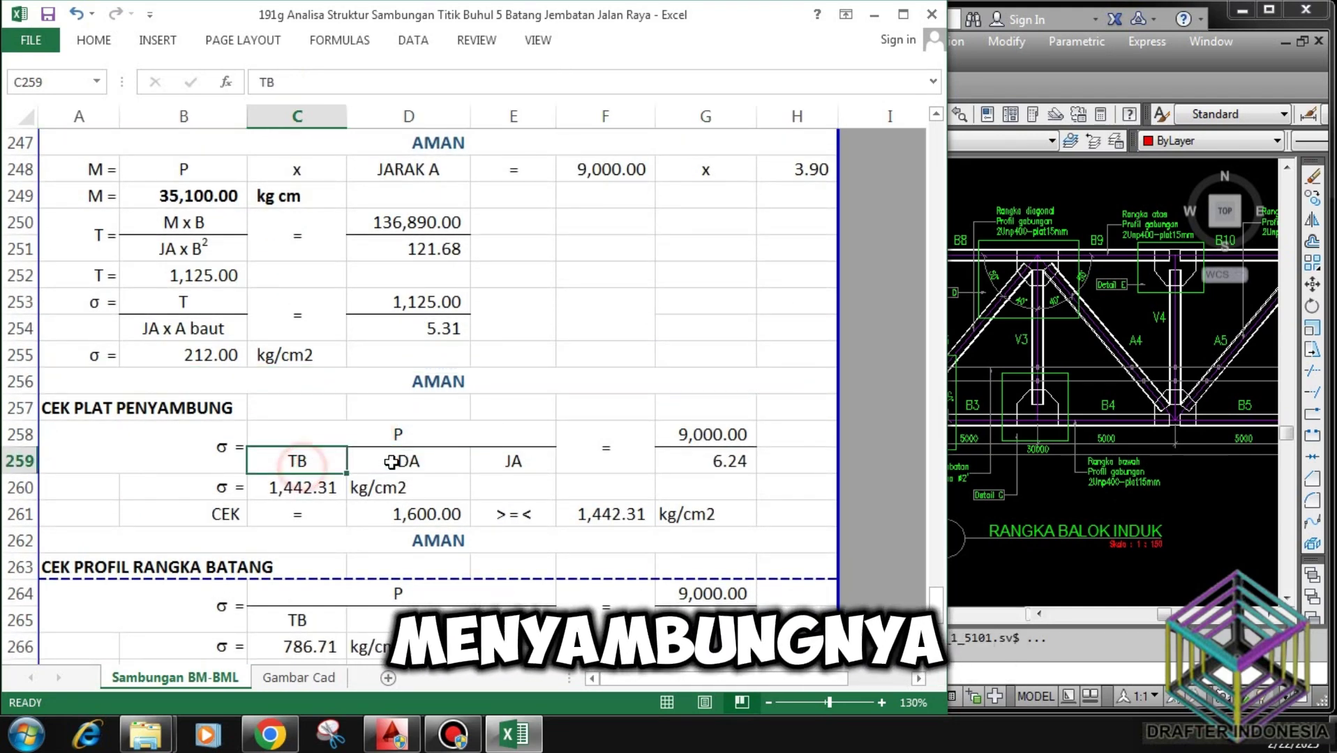
left_click(391, 462)
left_click(503, 461)
left_click(736, 436)
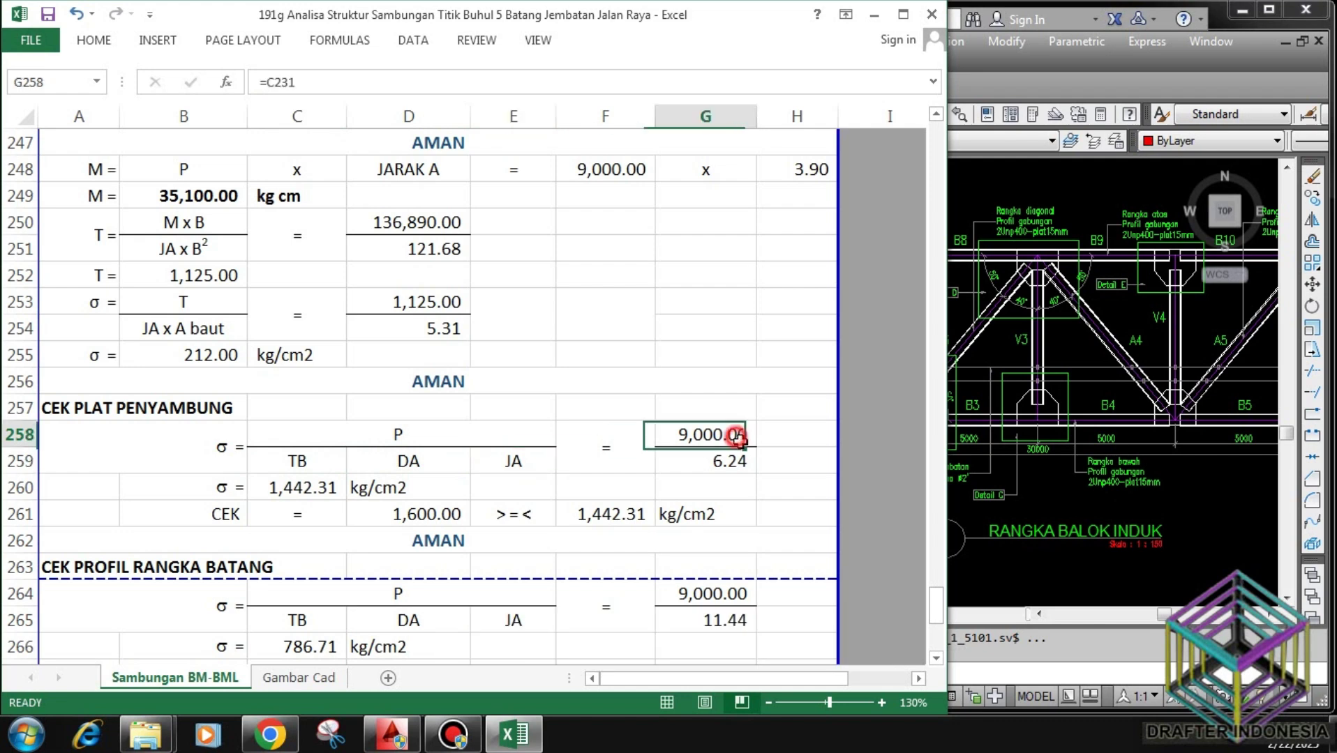
left_click(731, 461)
left_click(313, 486)
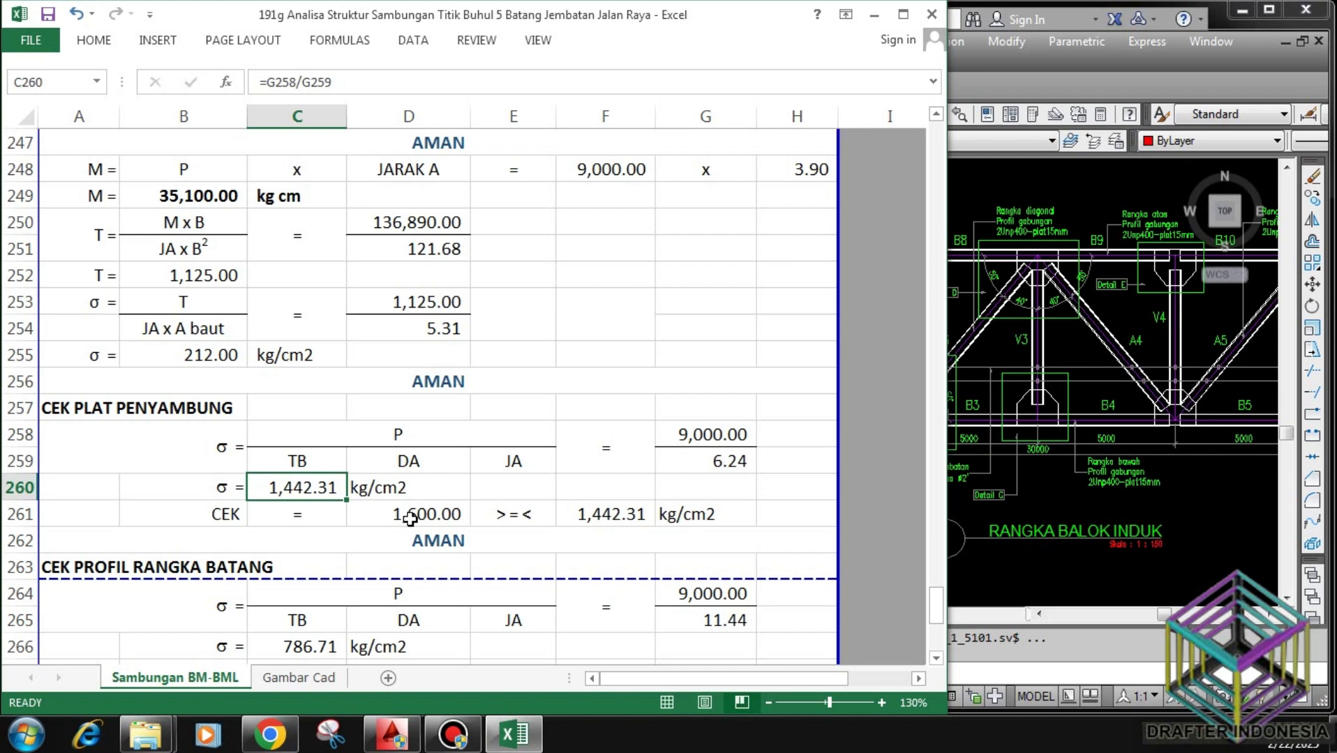
left_click(631, 512)
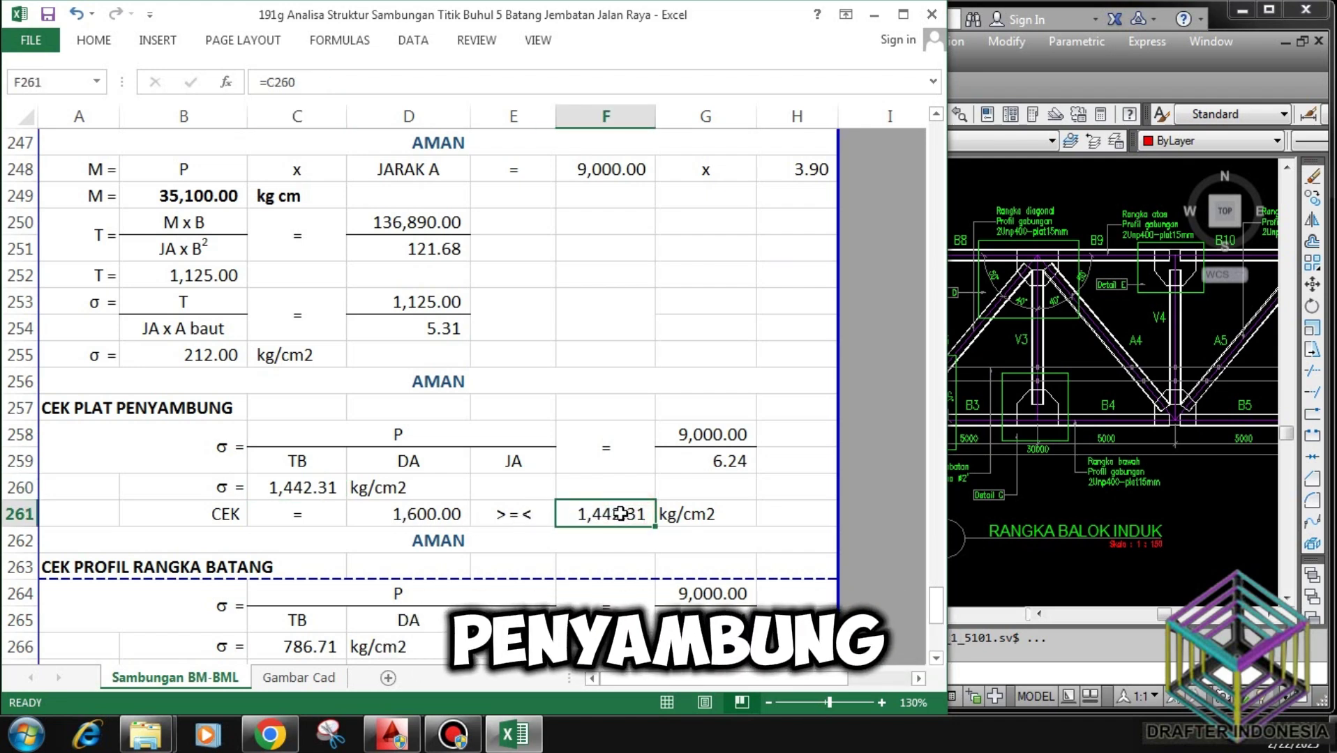
left_click(446, 514)
left_click(462, 540)
Check Batang 5's truss profile stress against the allowable stress and its verdict in rows 263 to 269.
scroll(476, 472, "down", 2)
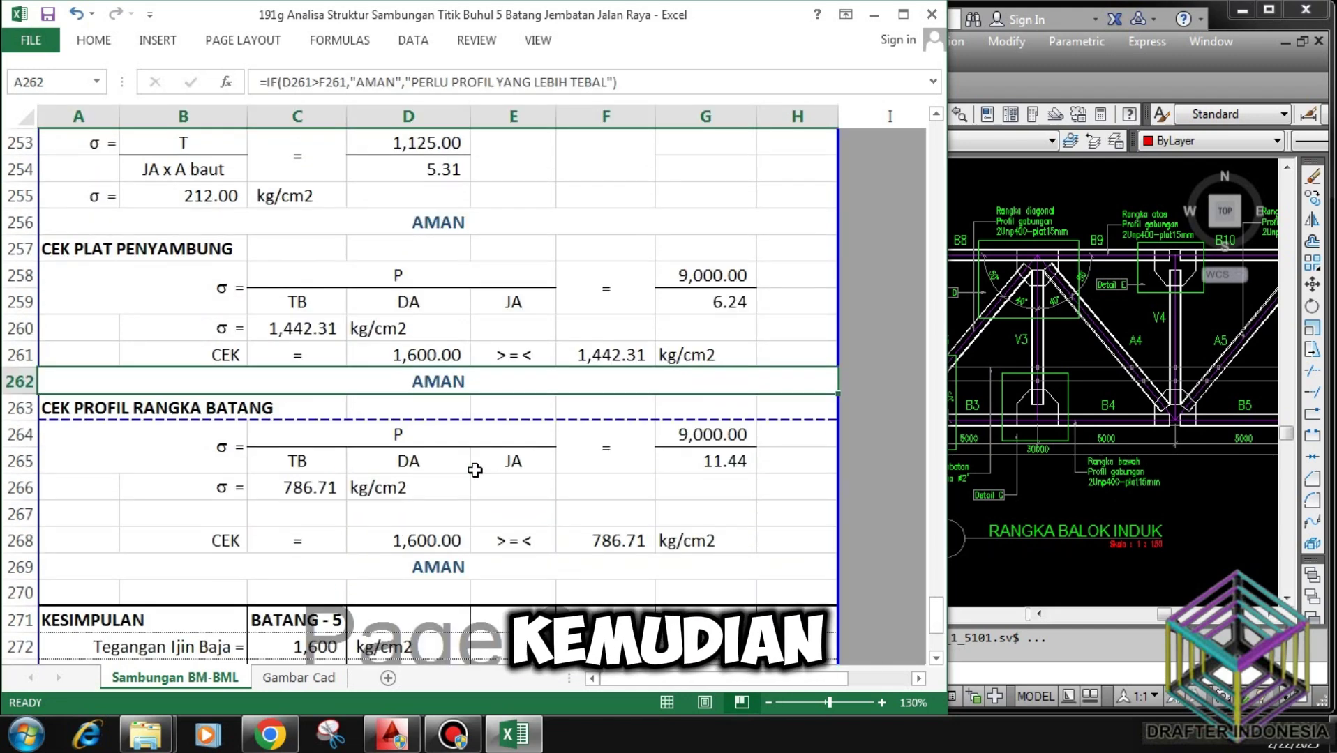
scroll(476, 471, "down", 1)
left_click(100, 332)
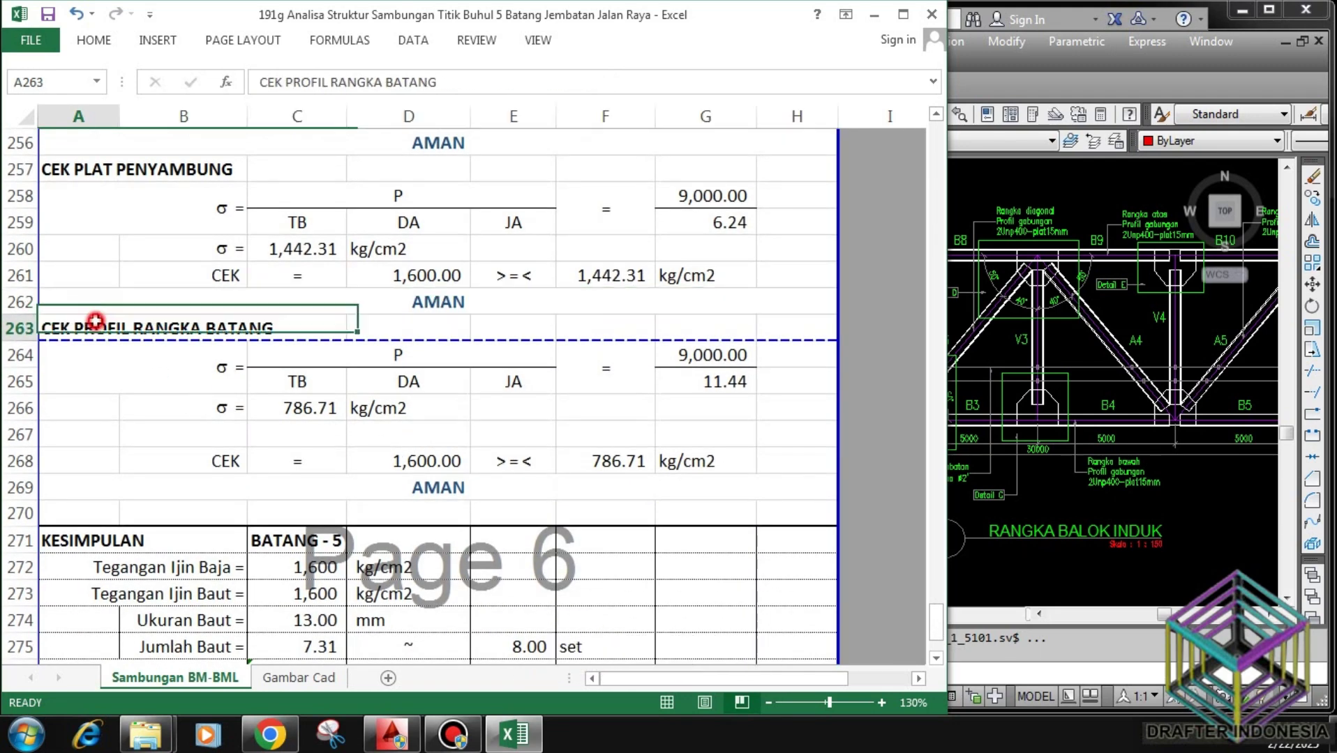
left_click(379, 354)
left_click(304, 381)
left_click(403, 381)
left_click(507, 381)
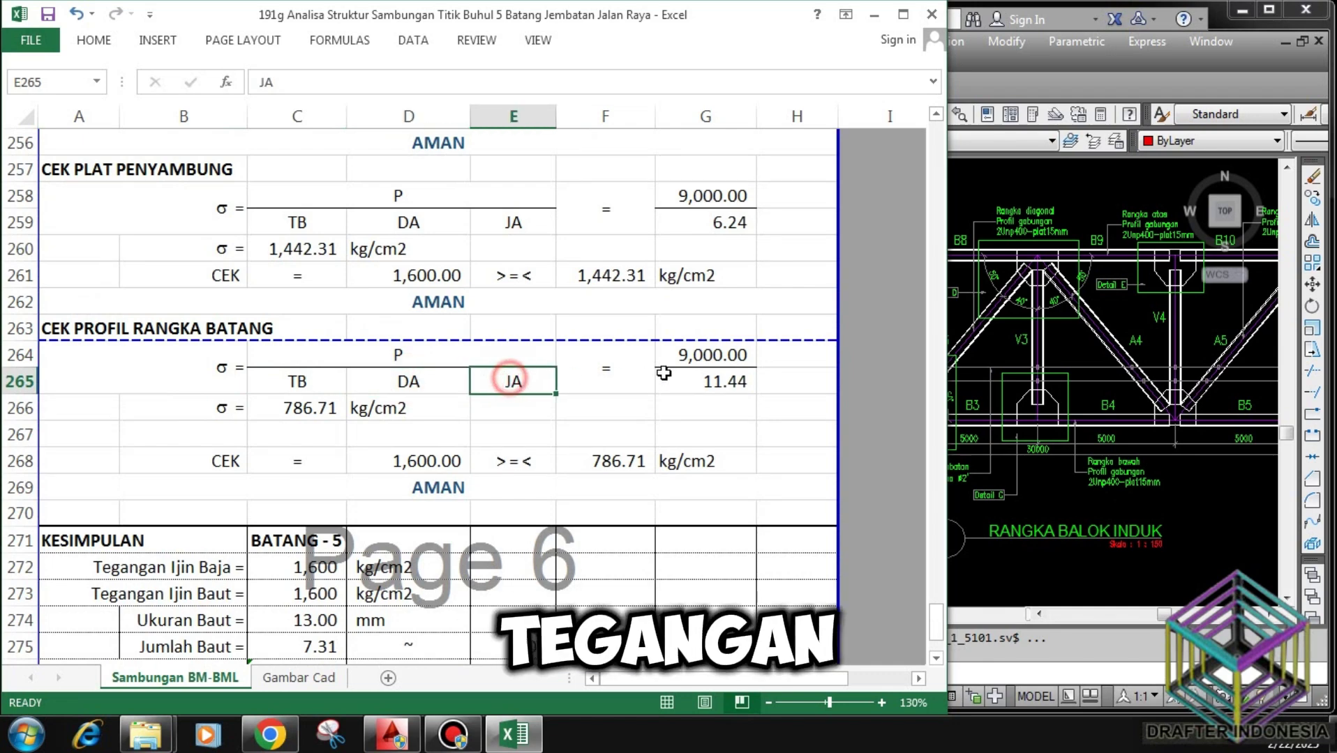
left_click(683, 351)
left_click(716, 385)
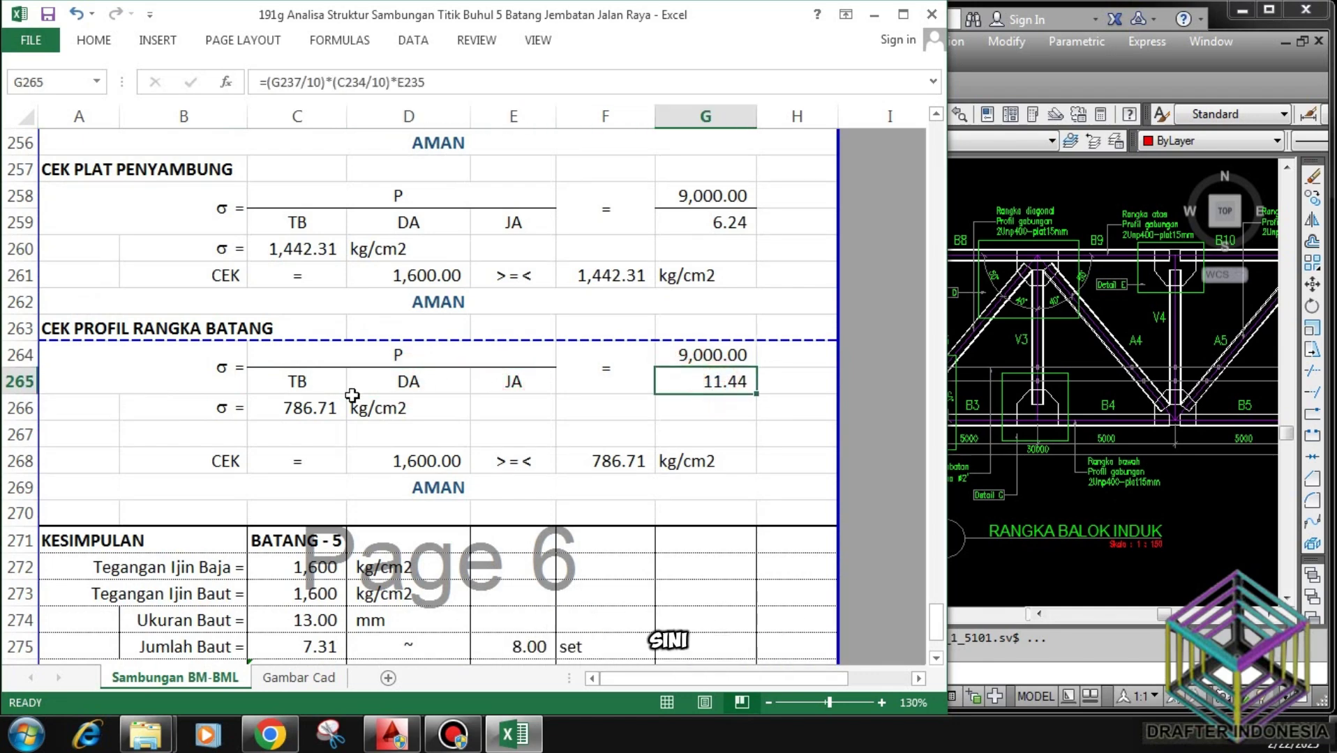
left_click(310, 408)
left_click(616, 460)
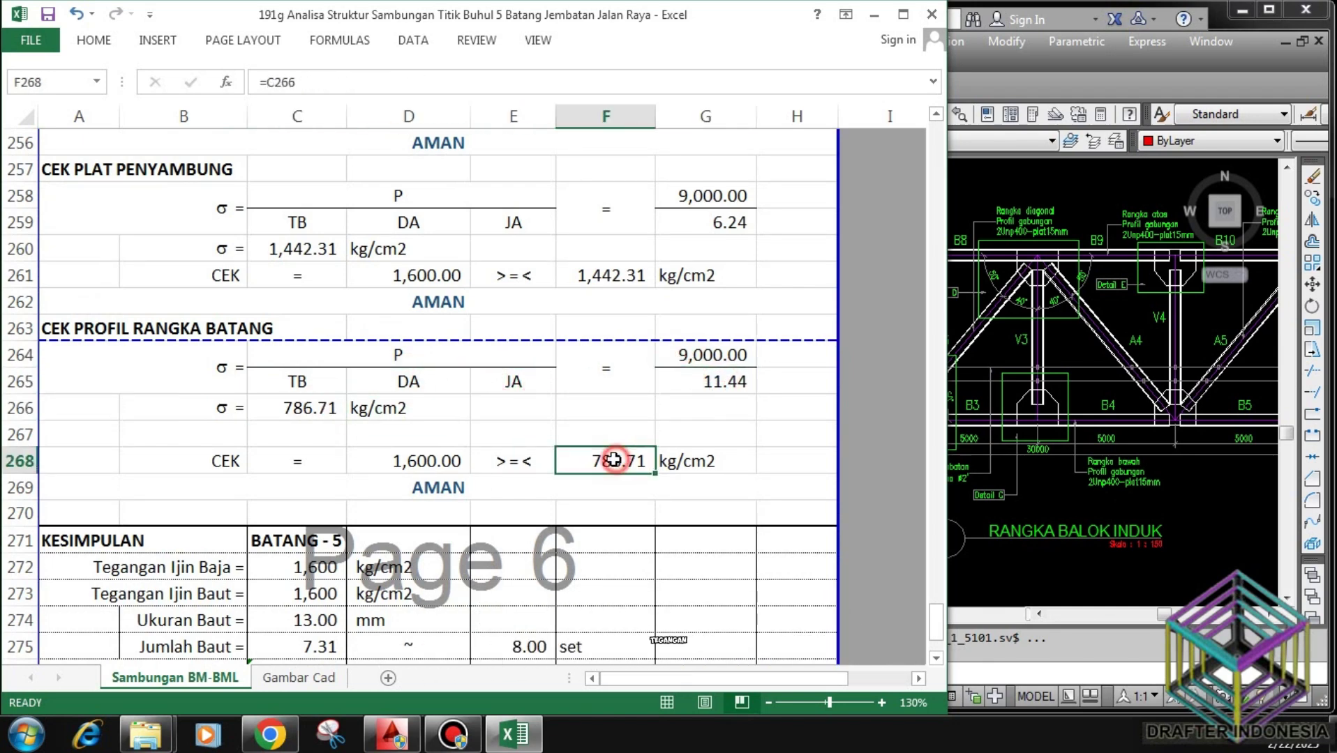
left_click(445, 460)
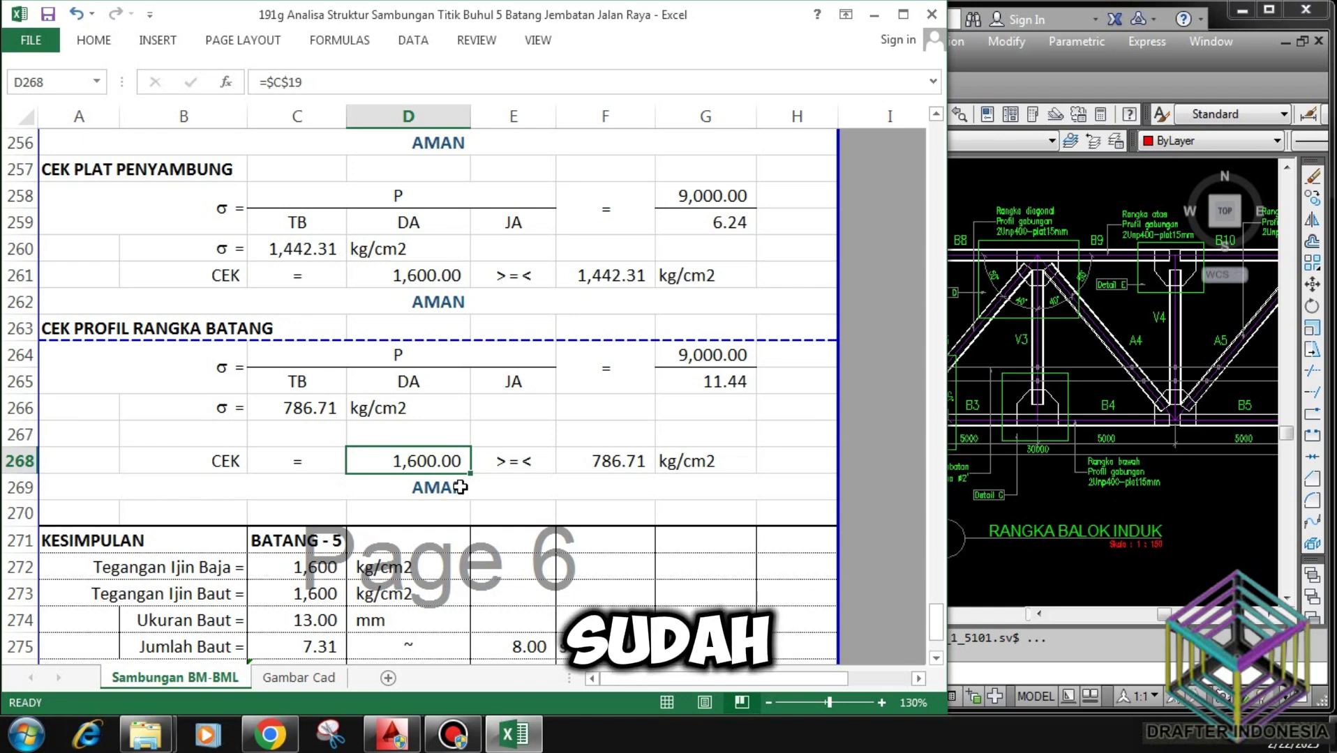
left_click(459, 487)
Review the allowable stresses, bolt size and bolt counts in Batang 5's conclusion, rows 271 to 275.
scroll(449, 433, "down", 2)
left_click(326, 377)
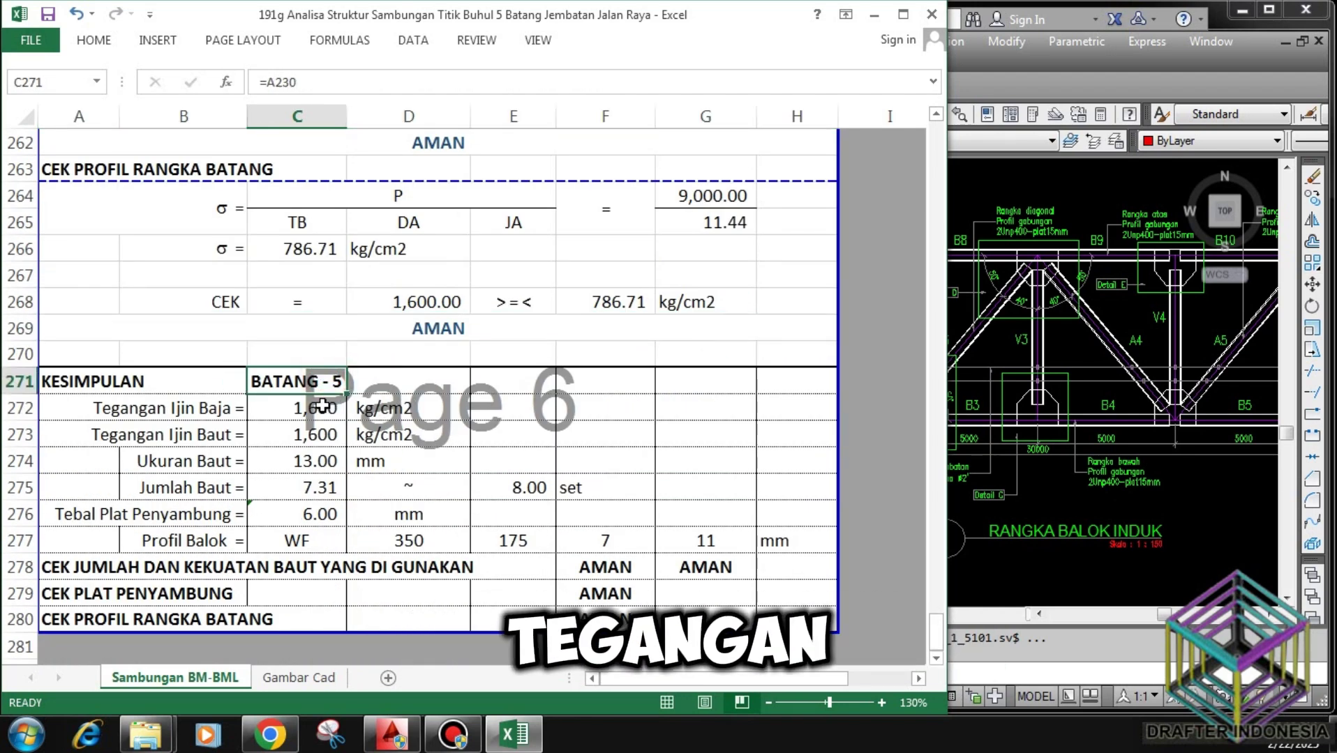
left_click(322, 406)
left_click(327, 436)
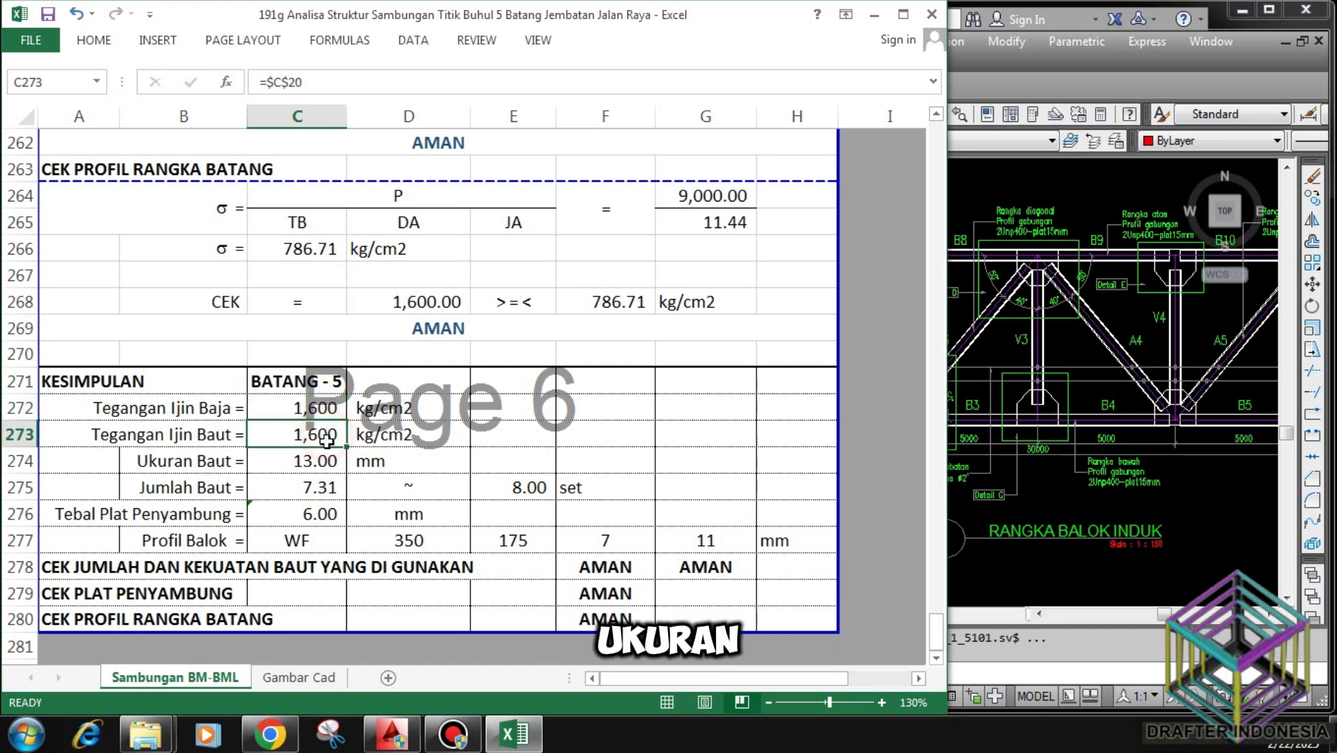
left_click(322, 461)
left_click(321, 487)
left_click(530, 484)
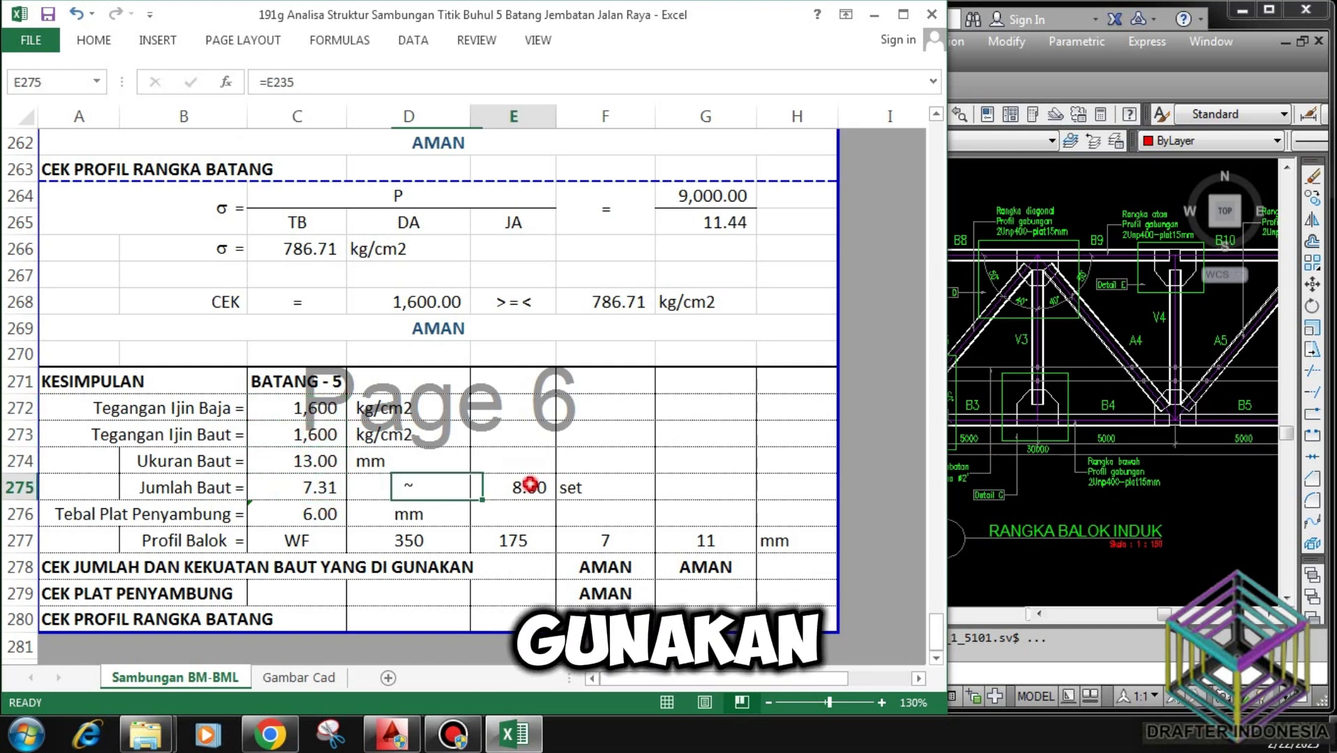
Review the connecting plate thickness and WF profile dimensions in Batang 5's conclusion, rows 276 and 277.
left_click(325, 516)
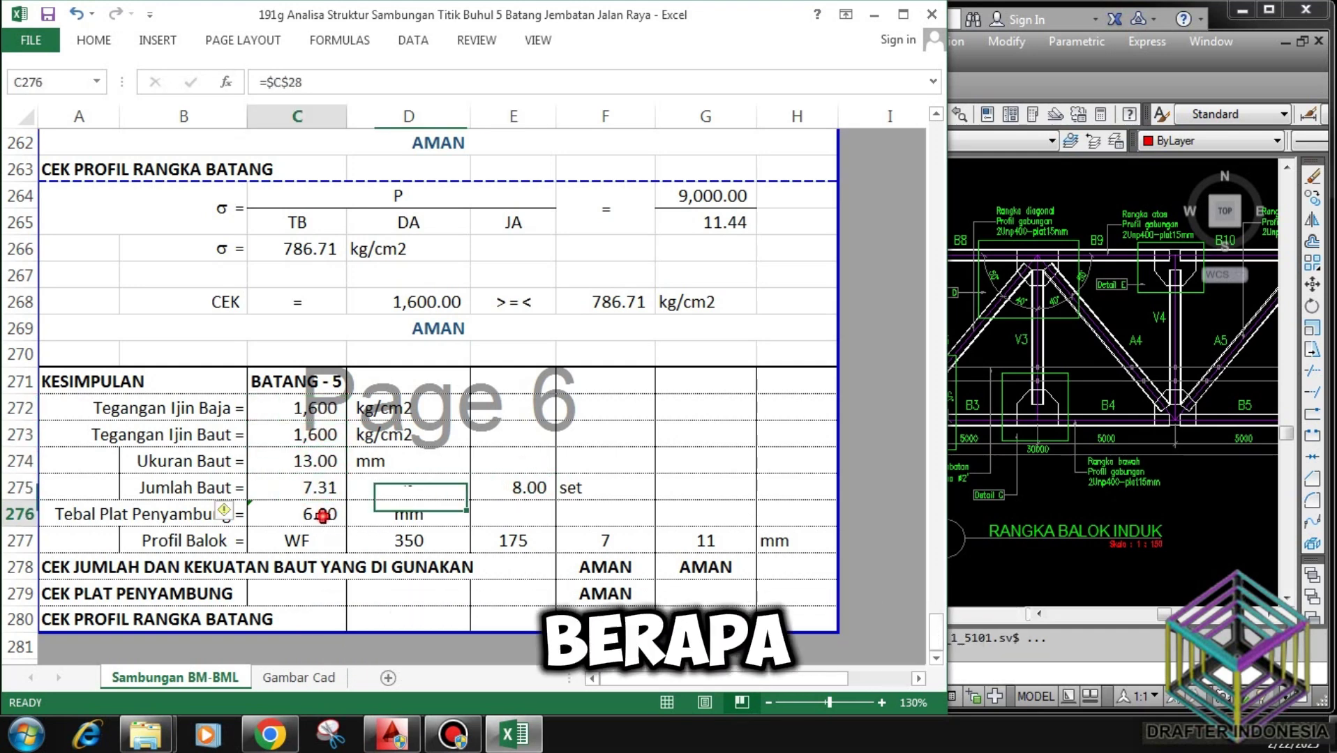
left_click(308, 539)
left_click(408, 539)
left_click(513, 538)
left_click(604, 539)
left_click(691, 538)
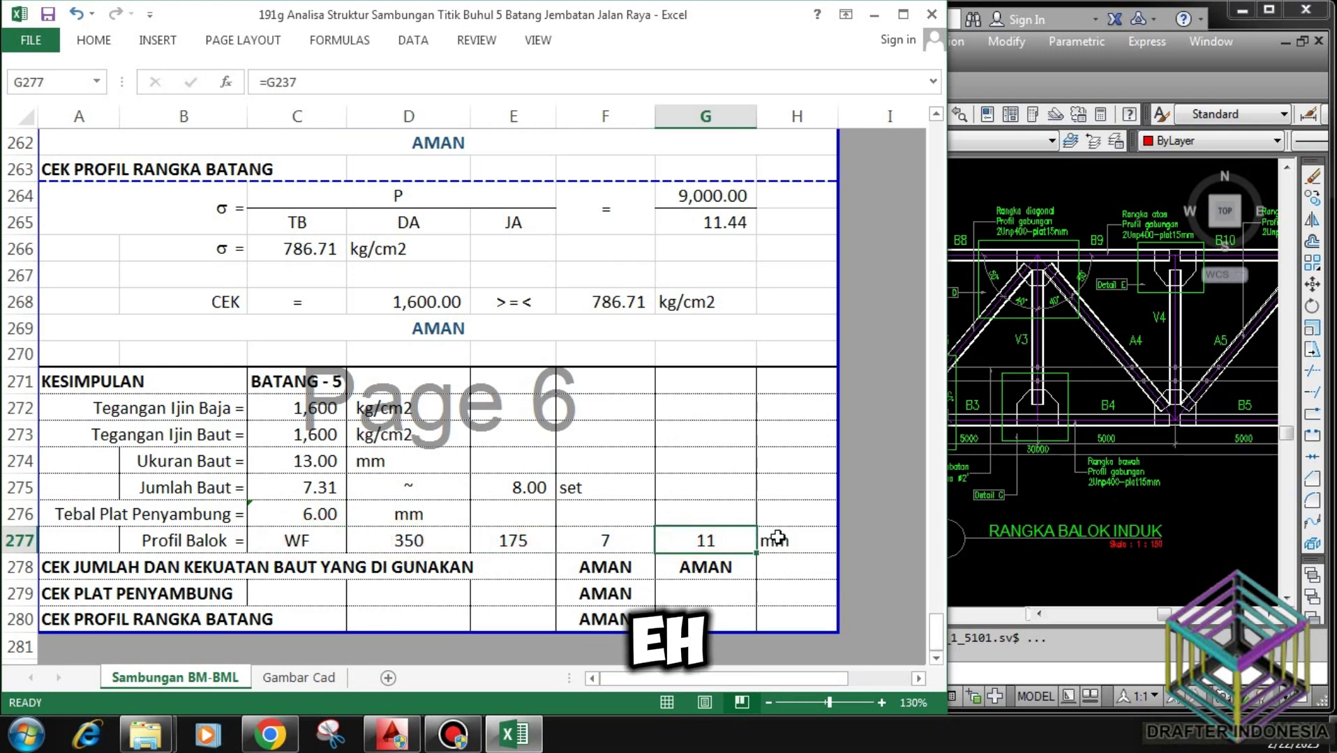
Review the bolt, connecting plate and truss profile check verdicts in Batang 5's conclusion, rows 278 to 280.
left_click(773, 538)
left_click(59, 570)
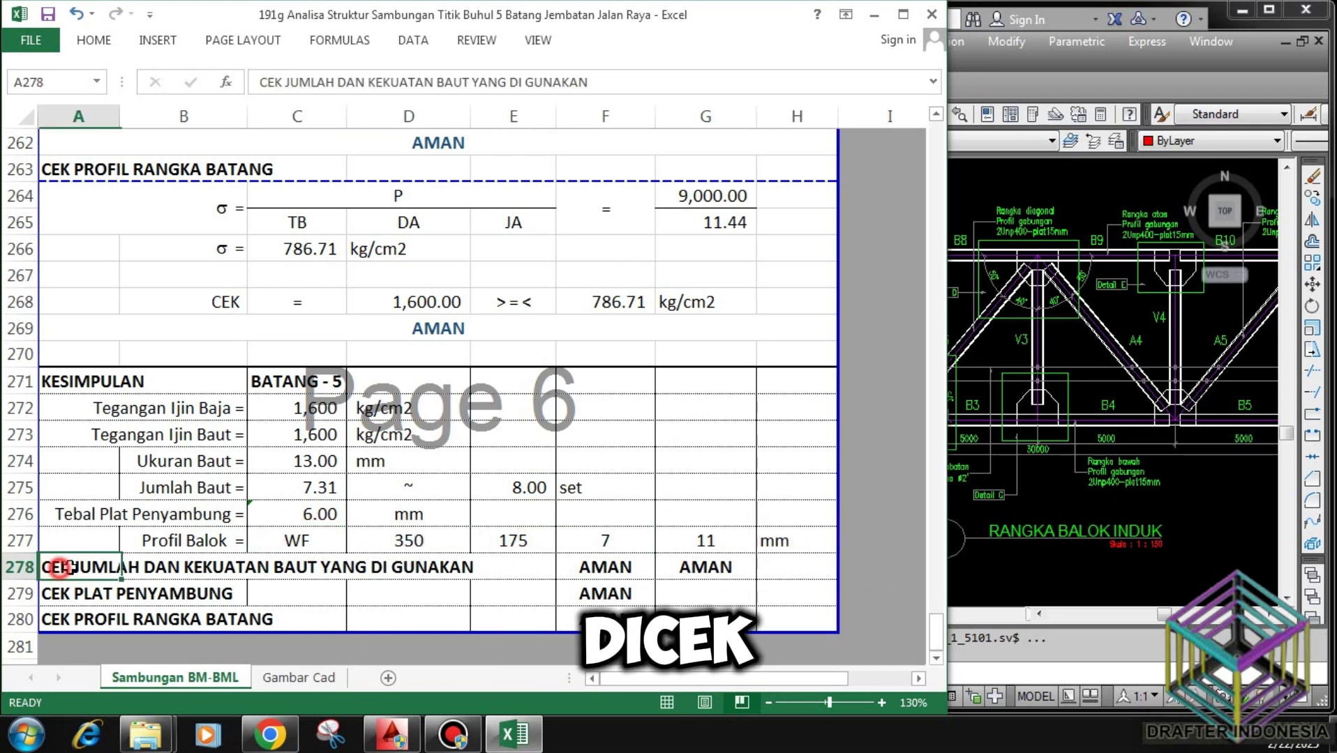
left_click(604, 567)
left_click(688, 567)
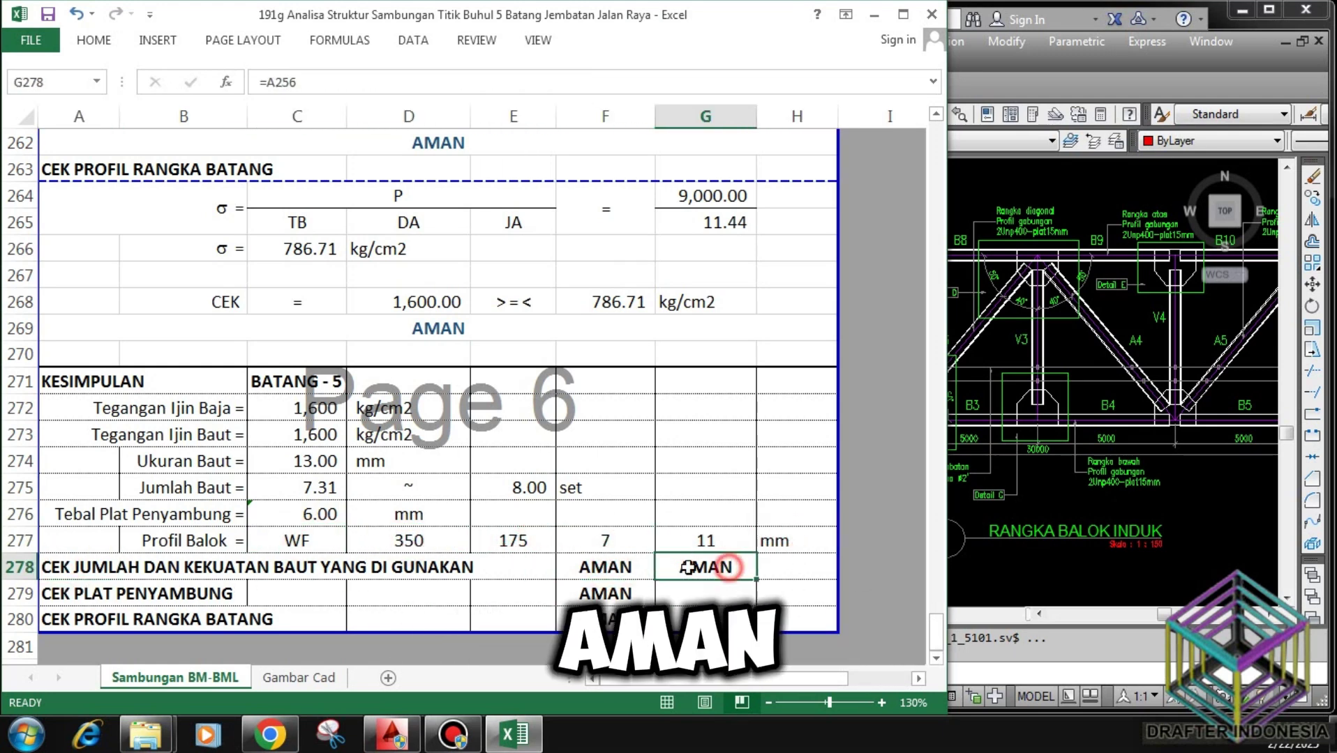
left_click(62, 597)
left_click(608, 594)
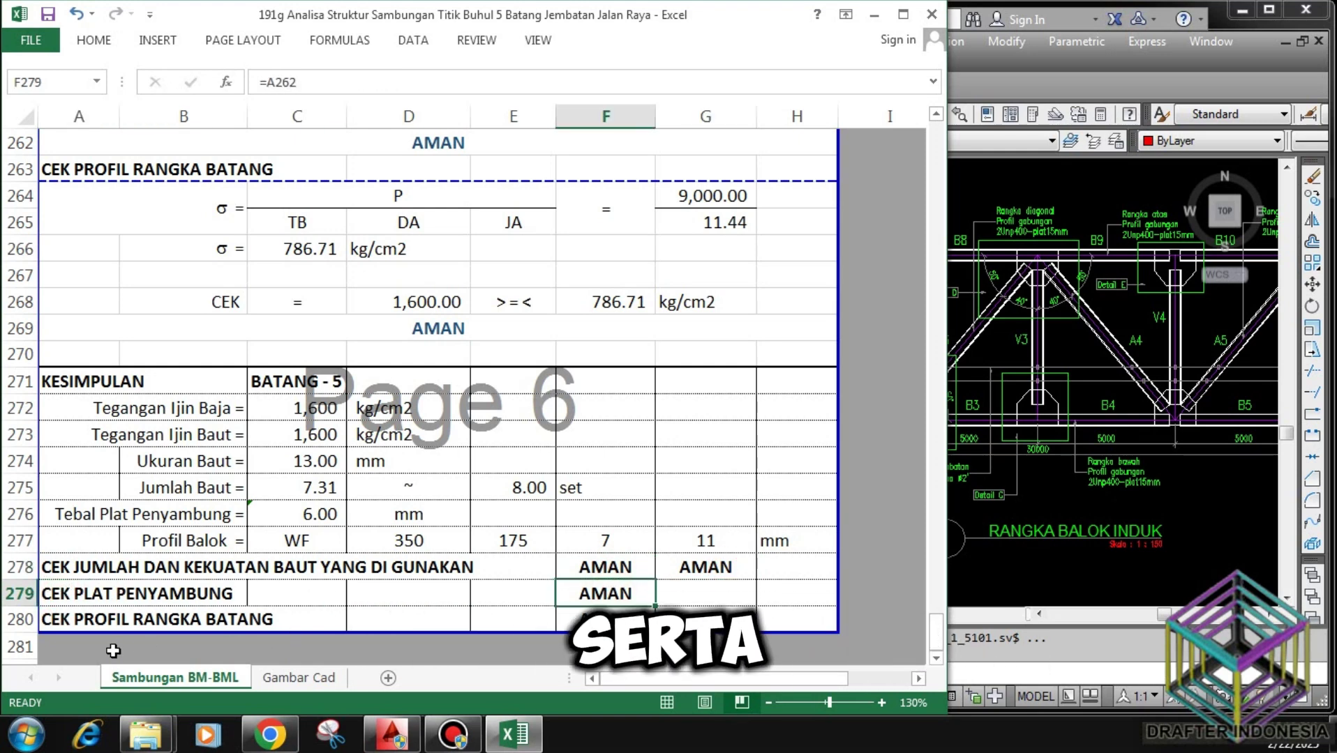
left_click(75, 621)
left_click(604, 620)
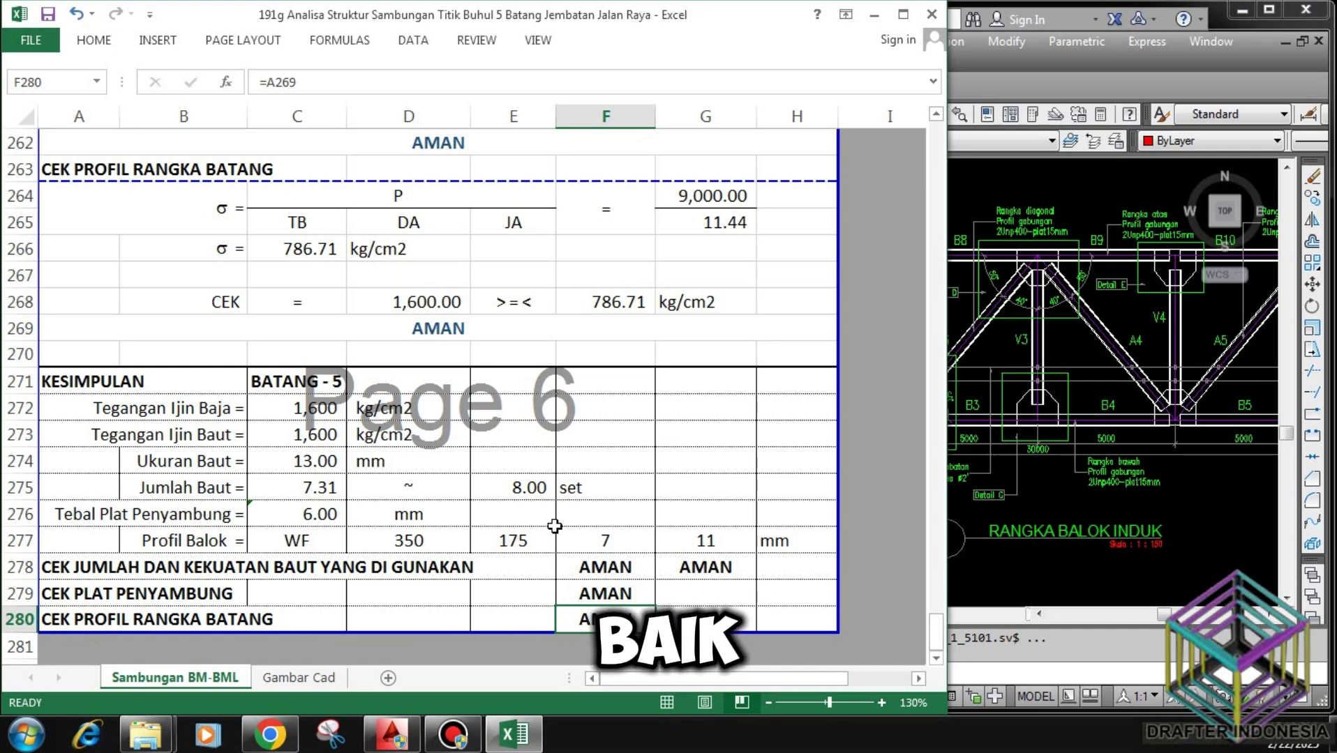
Return to the five-member joint diagram and bolt spacing values at the start of the Sambungan BM-BML sheet.
scroll(555, 526, "up", 11)
scroll(553, 525, "up", 20)
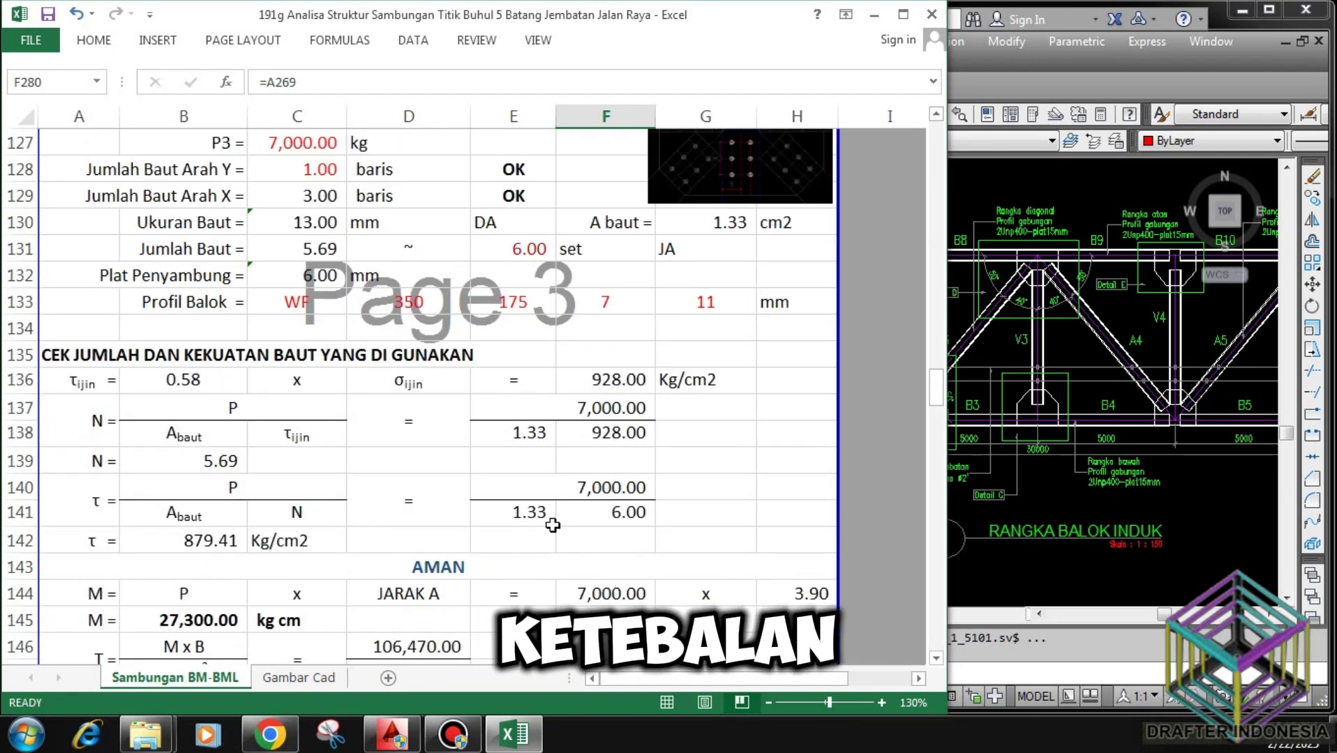
scroll(552, 525, "up", 20)
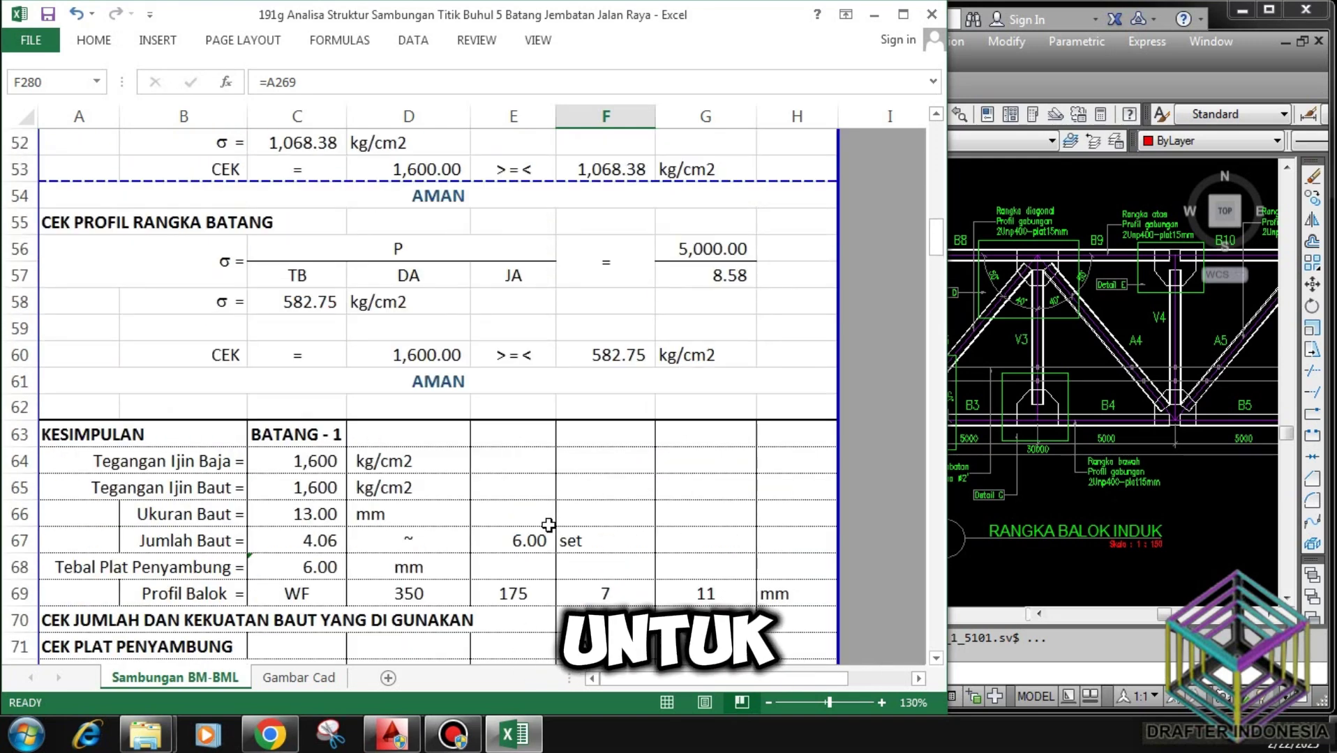
scroll(548, 526, "up", 3)
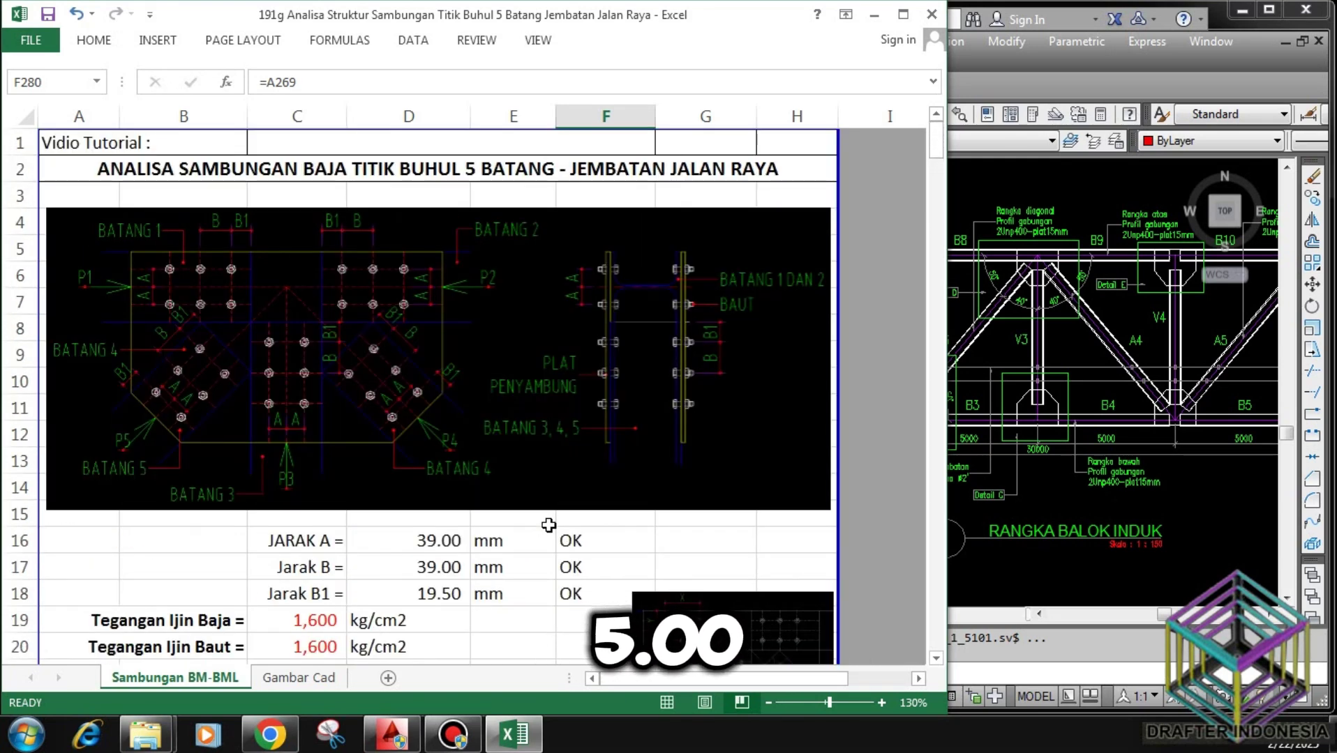